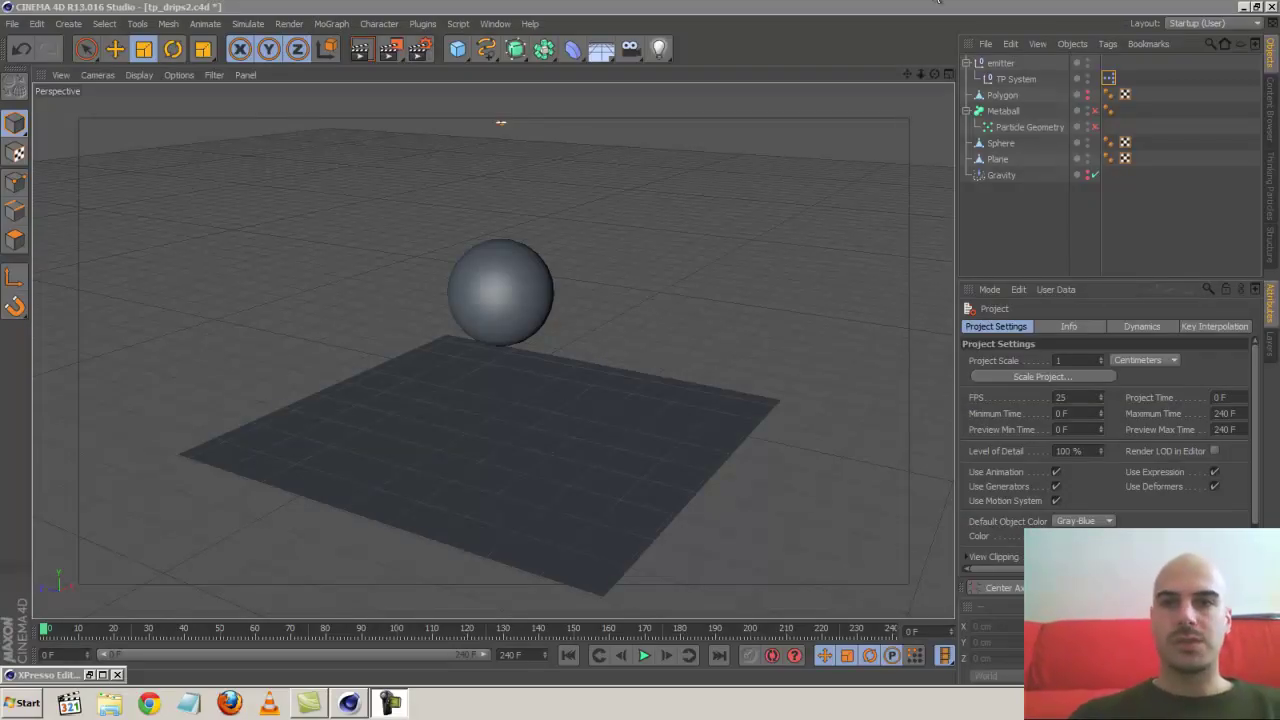
Play the finished drip animation to preview the particles falling onto the sphere and plane, and stop it.
{"action": "left_click", "coordinate": [938, 5]}
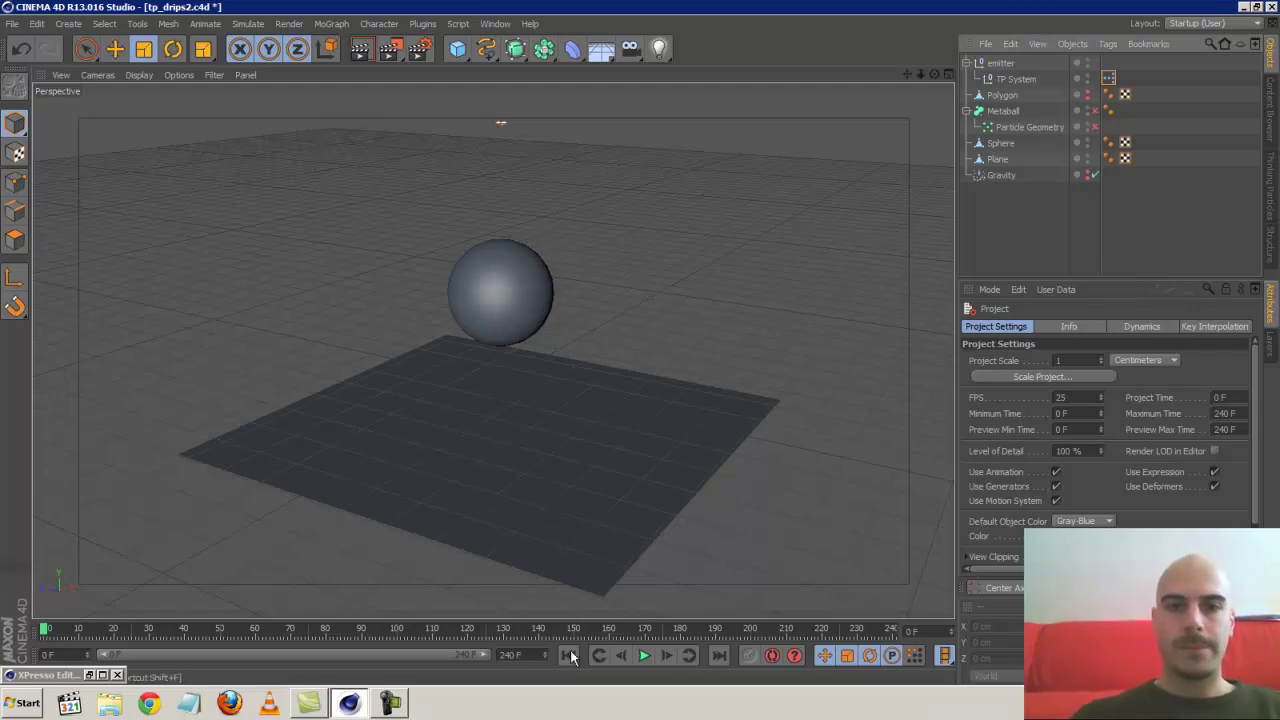
{"action": "left_click", "coordinate": [644, 655]}
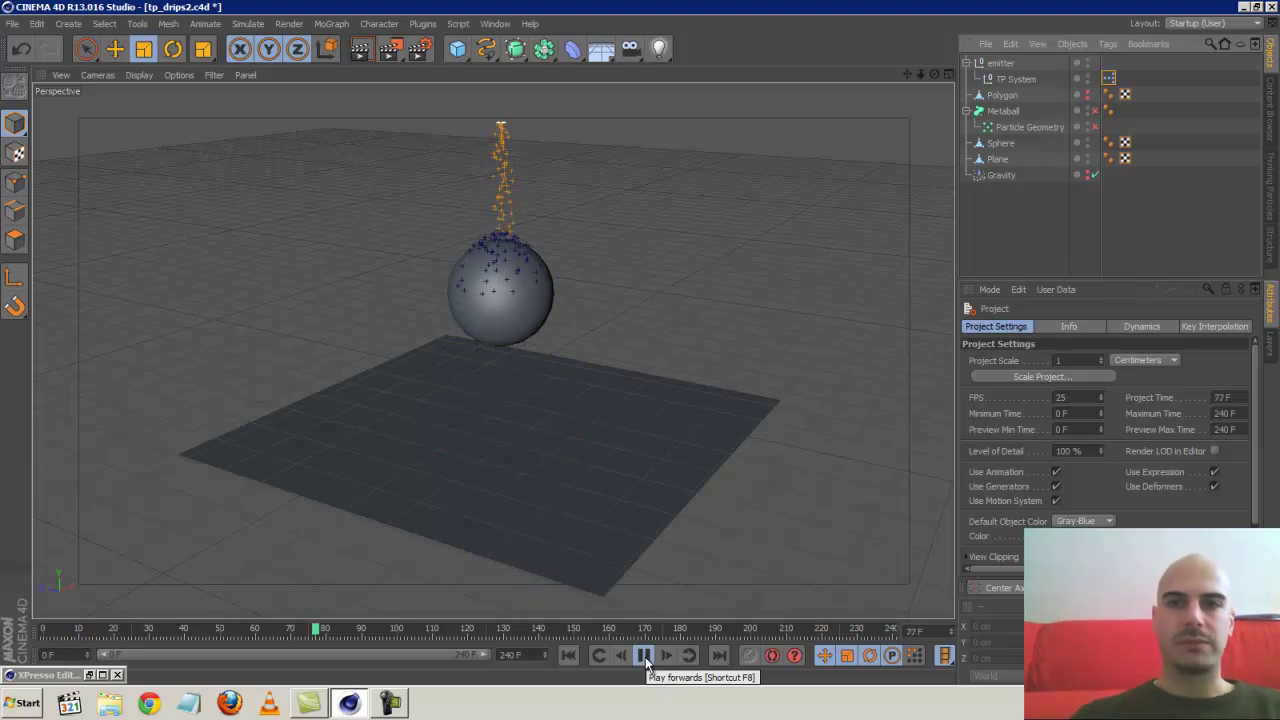
{"action": "left_click", "coordinate": [645, 657]}
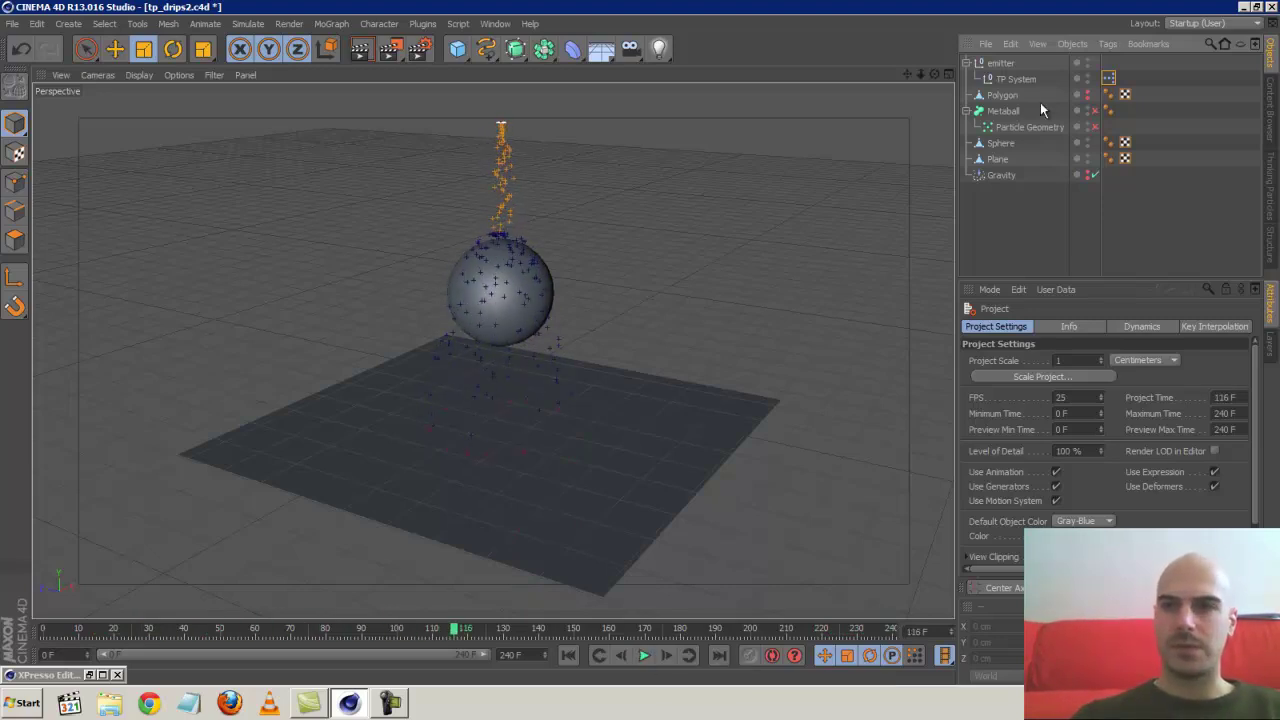
Examine the TP System's XPresso network, inspecting the emitter, PStorm, PShape, PDeflector and PVelocity nodes, and close the editor.
{"action": "double_click", "coordinate": [1109, 79]}
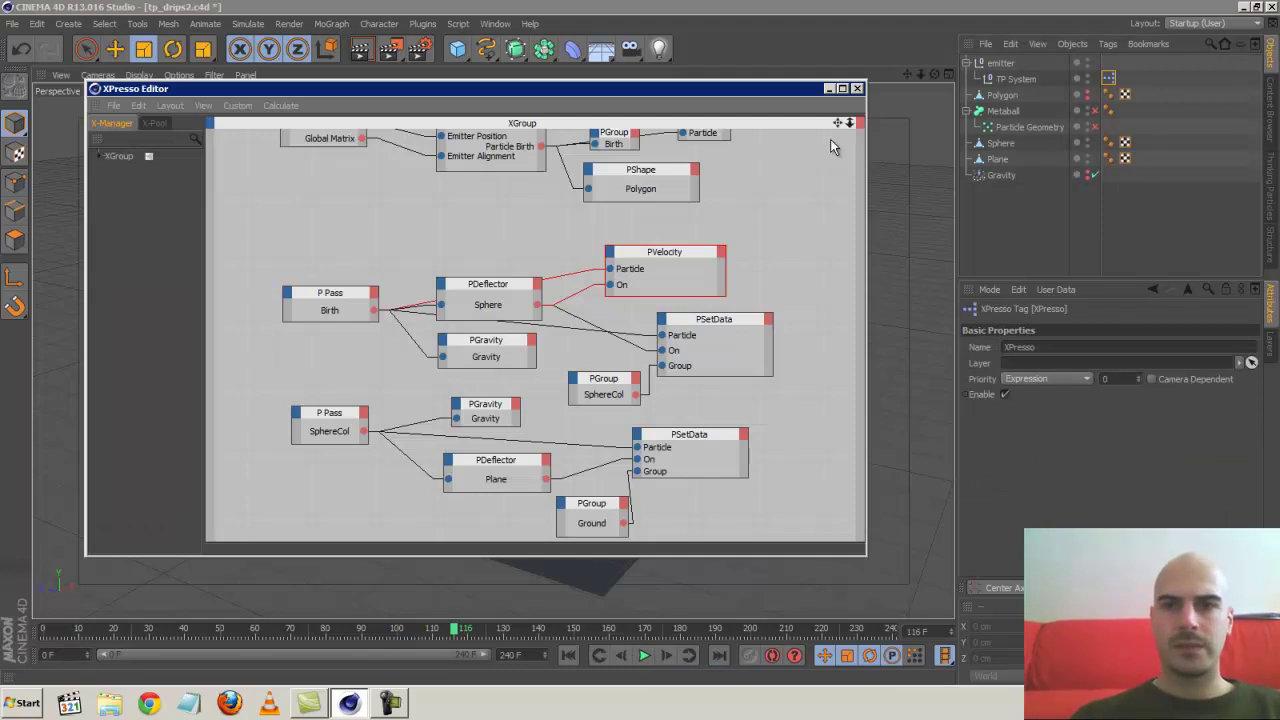
{"action": "left_click_drag", "start_coordinate": [838, 123], "coordinate": [645, 350]}
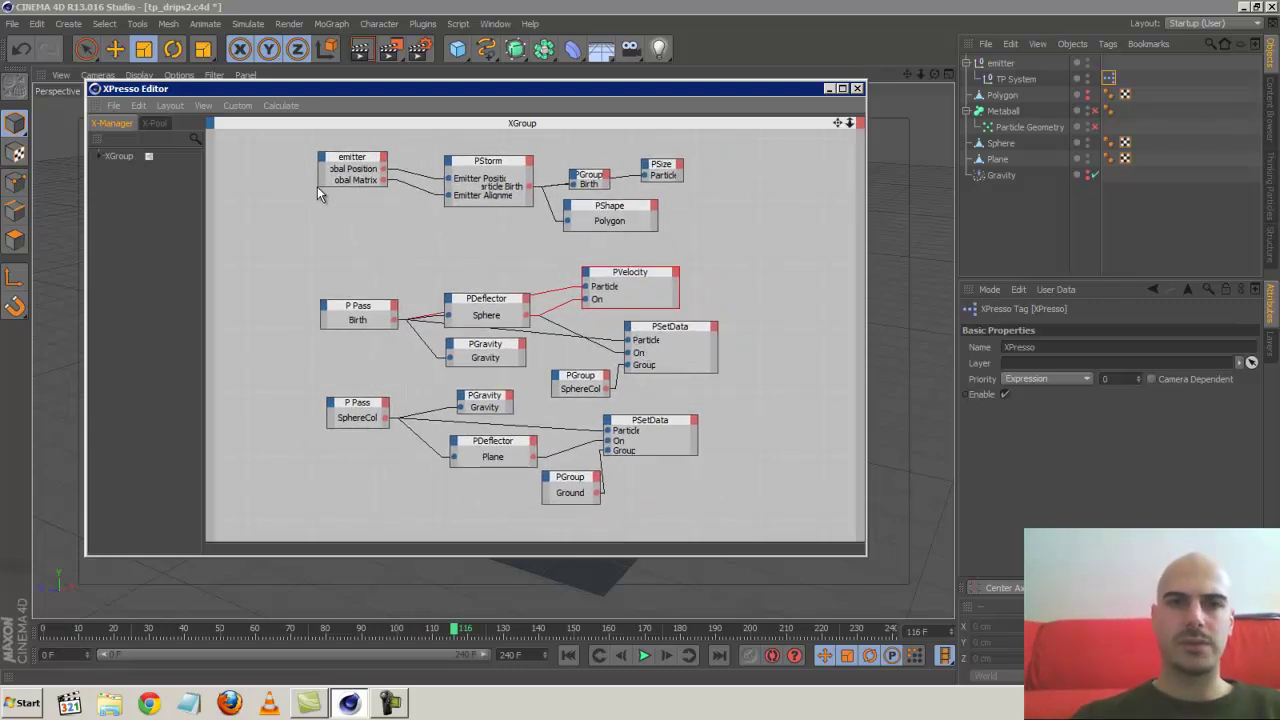
{"action": "left_click_drag", "start_coordinate": [318, 186], "coordinate": [303, 189]}
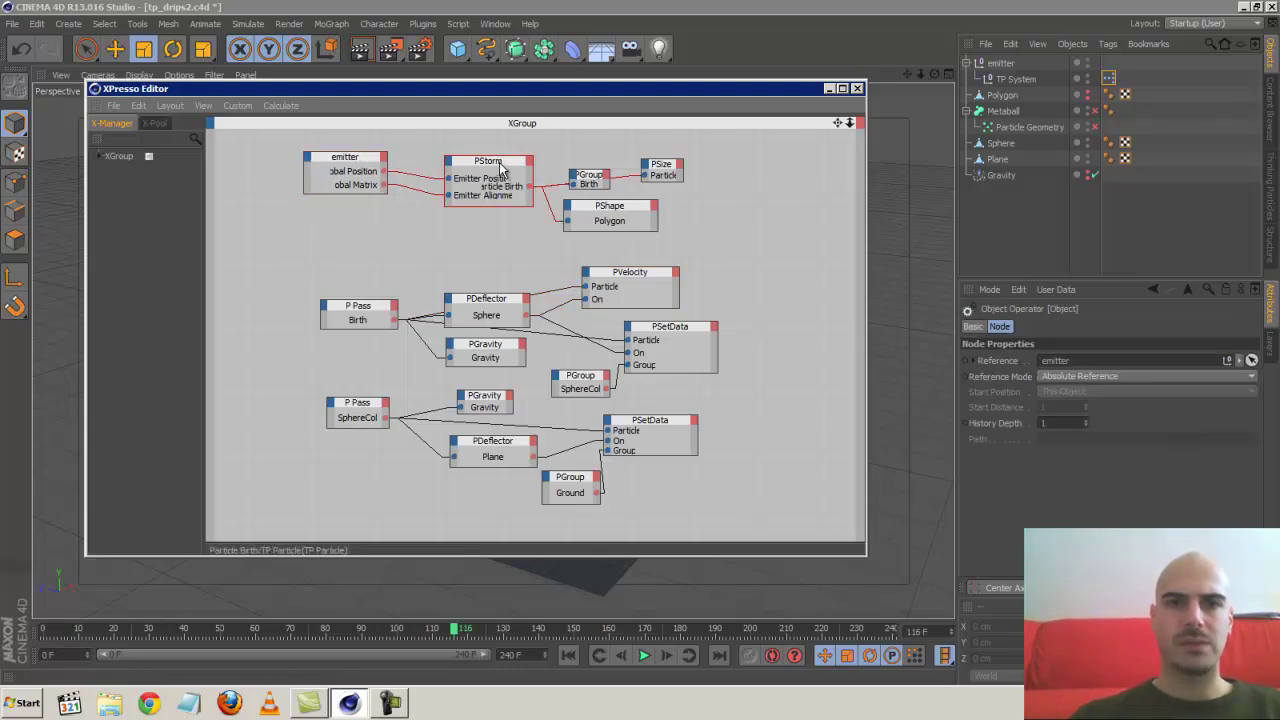
{"action": "left_click", "coordinate": [503, 170]}
{"action": "left_click", "coordinate": [618, 210]}
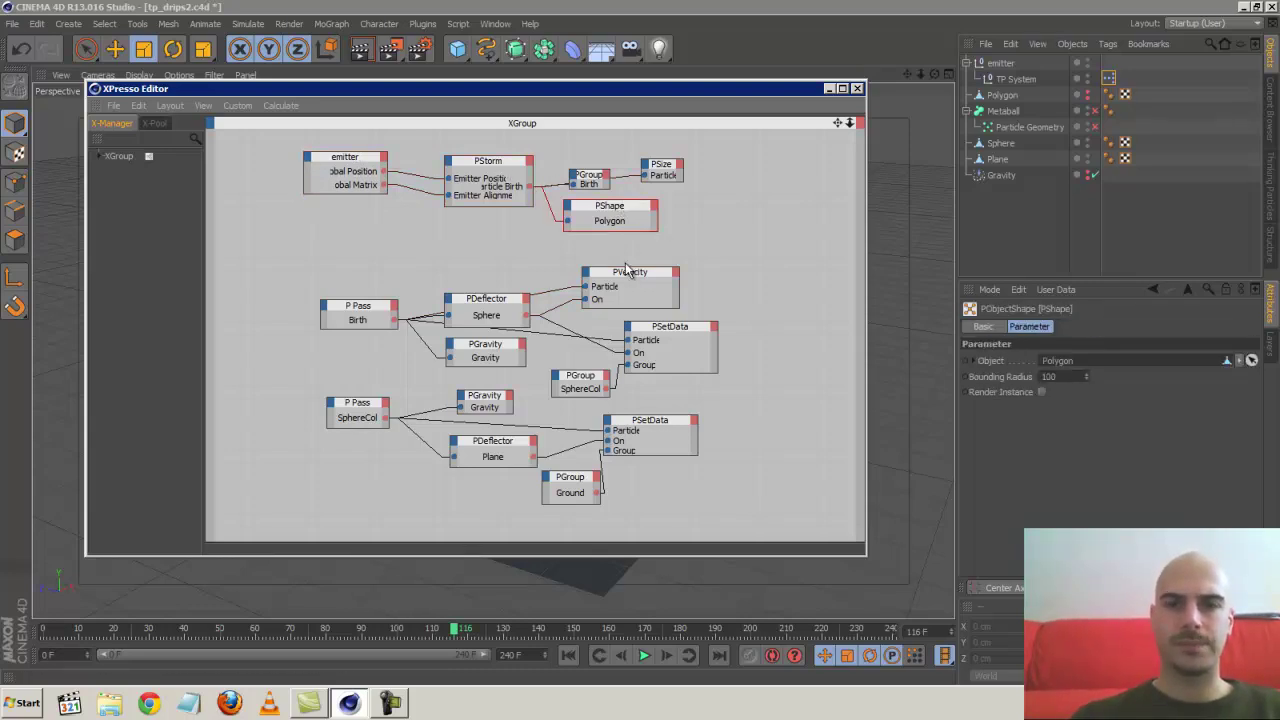
{"action": "left_click", "coordinate": [626, 281]}
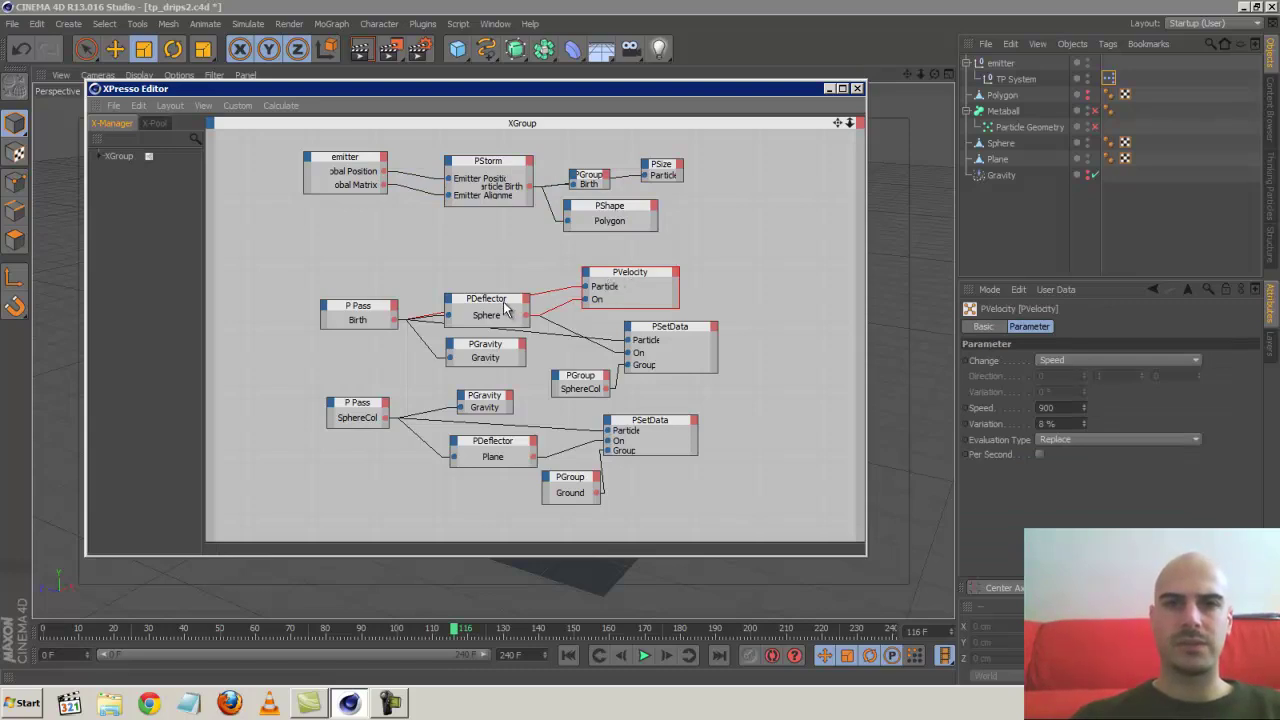
{"action": "left_click", "coordinate": [507, 310]}
{"action": "left_click", "coordinate": [626, 283]}
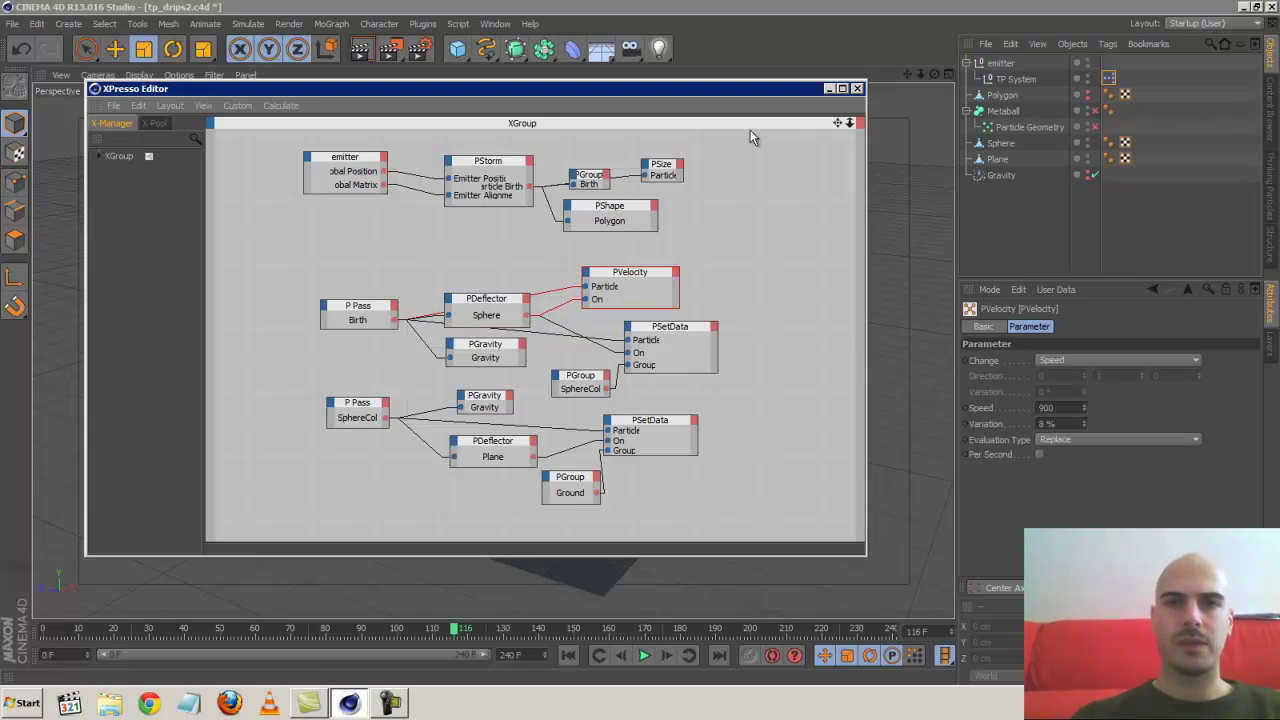
{"action": "left_click", "coordinate": [860, 89]}
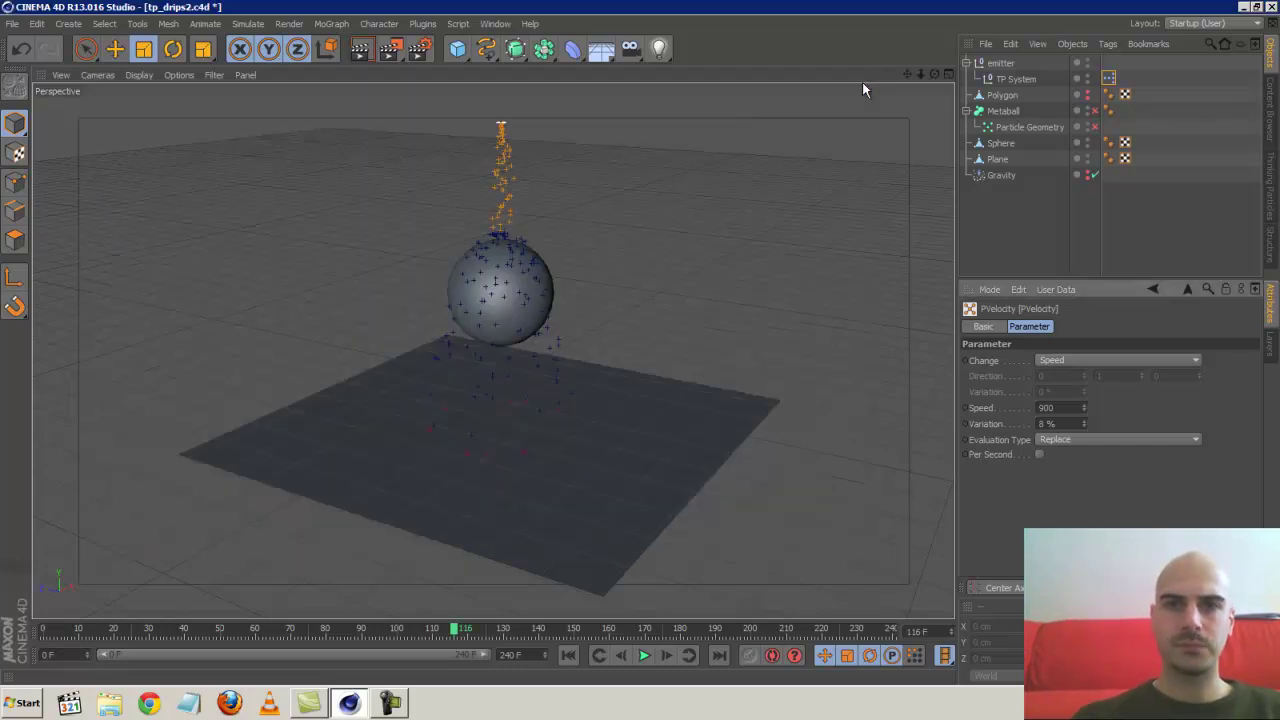
Create a new empty project and add a plane object to it.
{"action": "left_click", "coordinate": [18, 24]}
{"action": "left_click", "coordinate": [30, 40]}
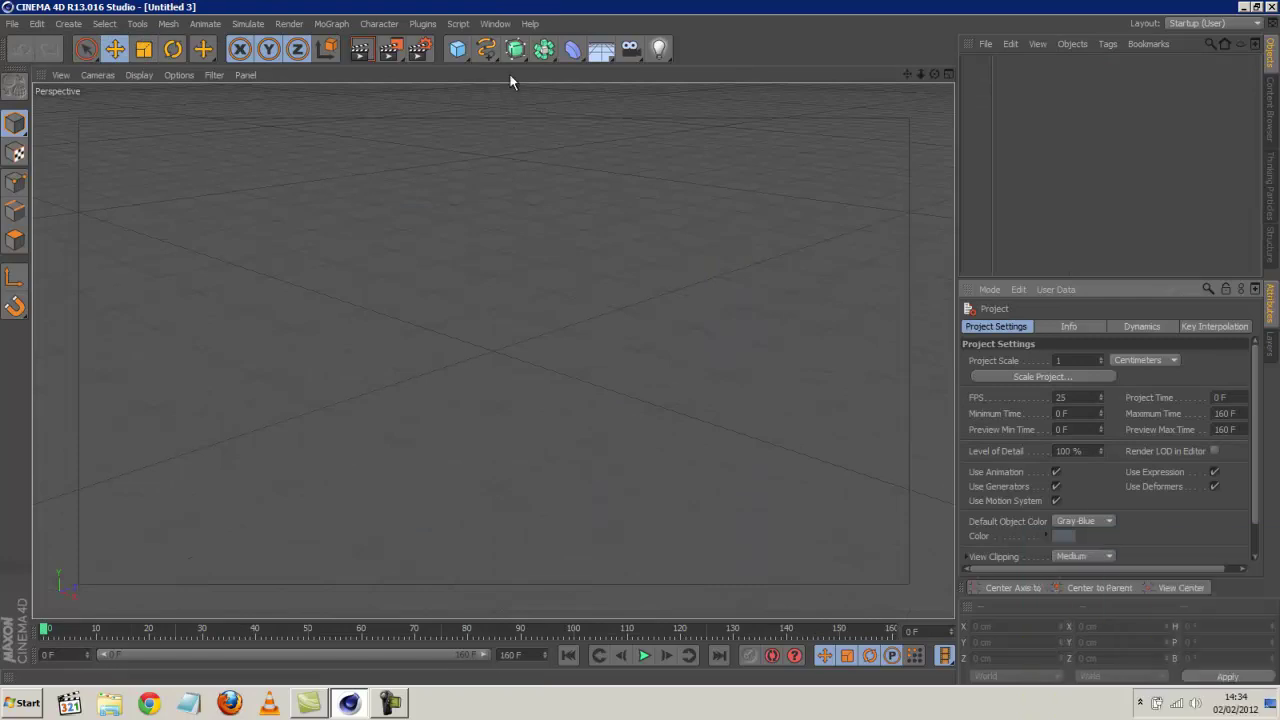
{"action": "left_click", "coordinate": [458, 58]}
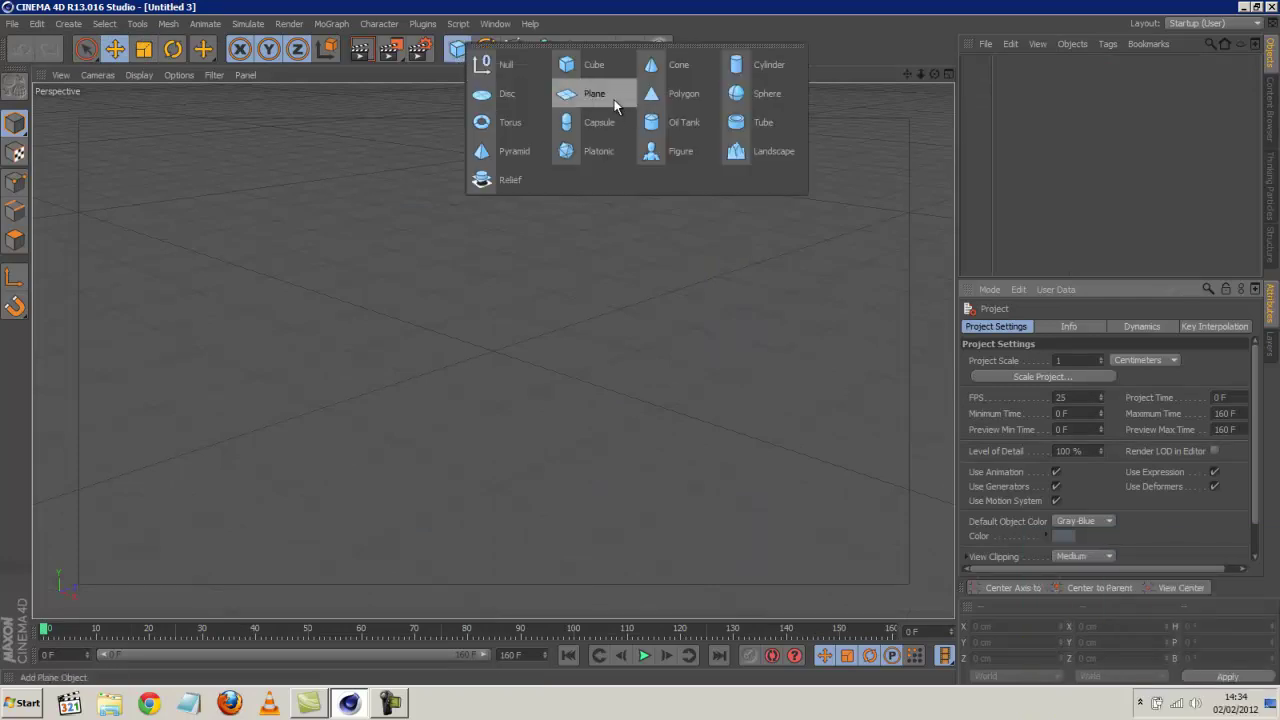
{"action": "left_click", "coordinate": [581, 90]}
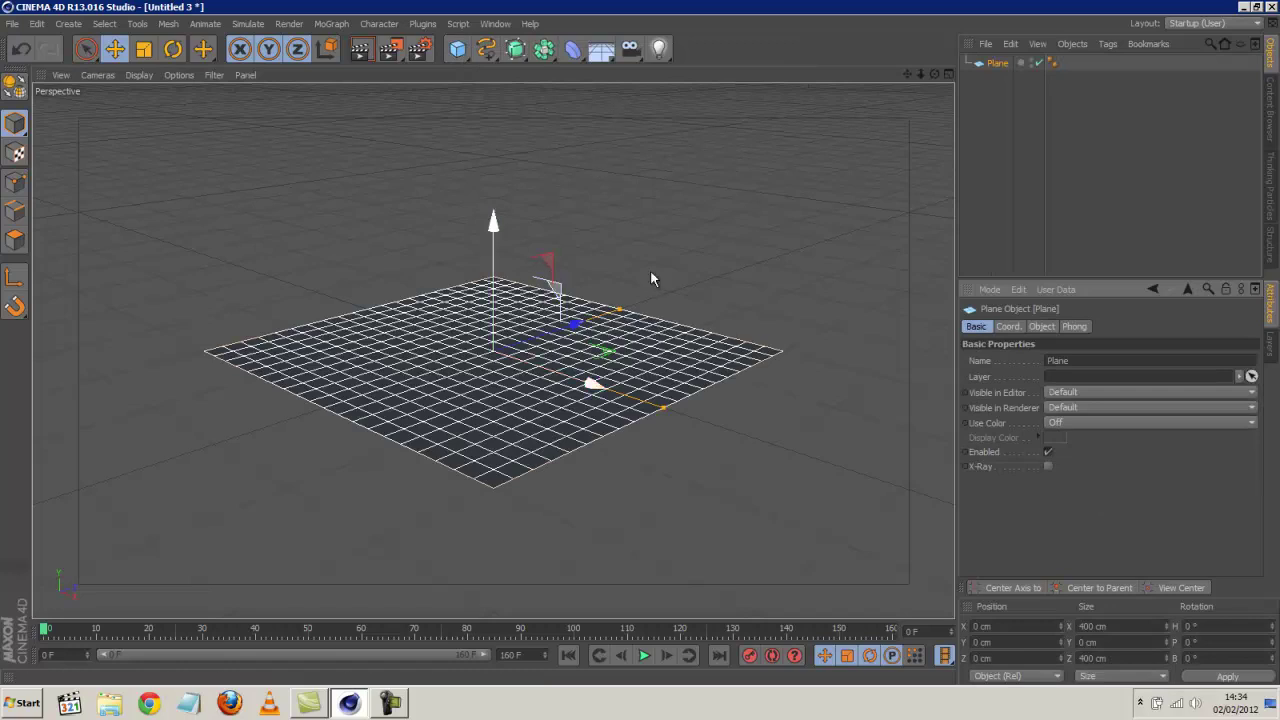
Set the plane's width and height to 600 cm and make it editable.
{"action": "left_click", "coordinate": [1041, 327]}
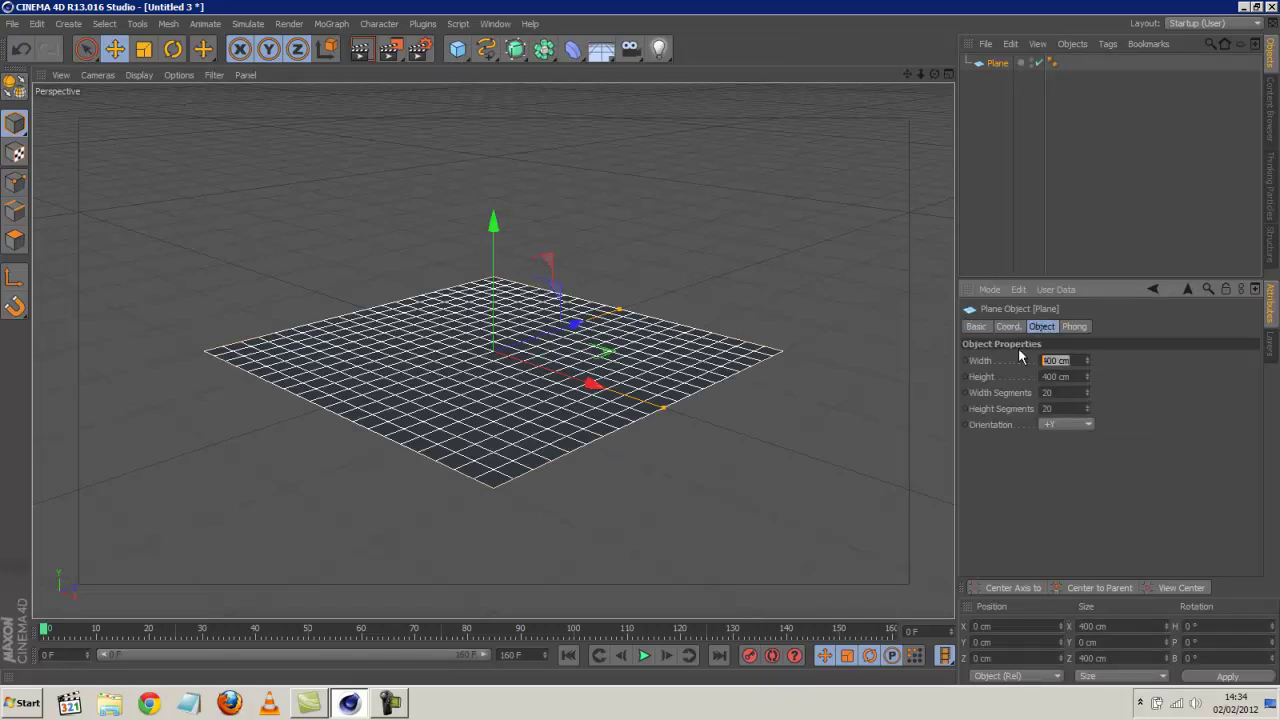
{"action": "key", "text": "Tab"}
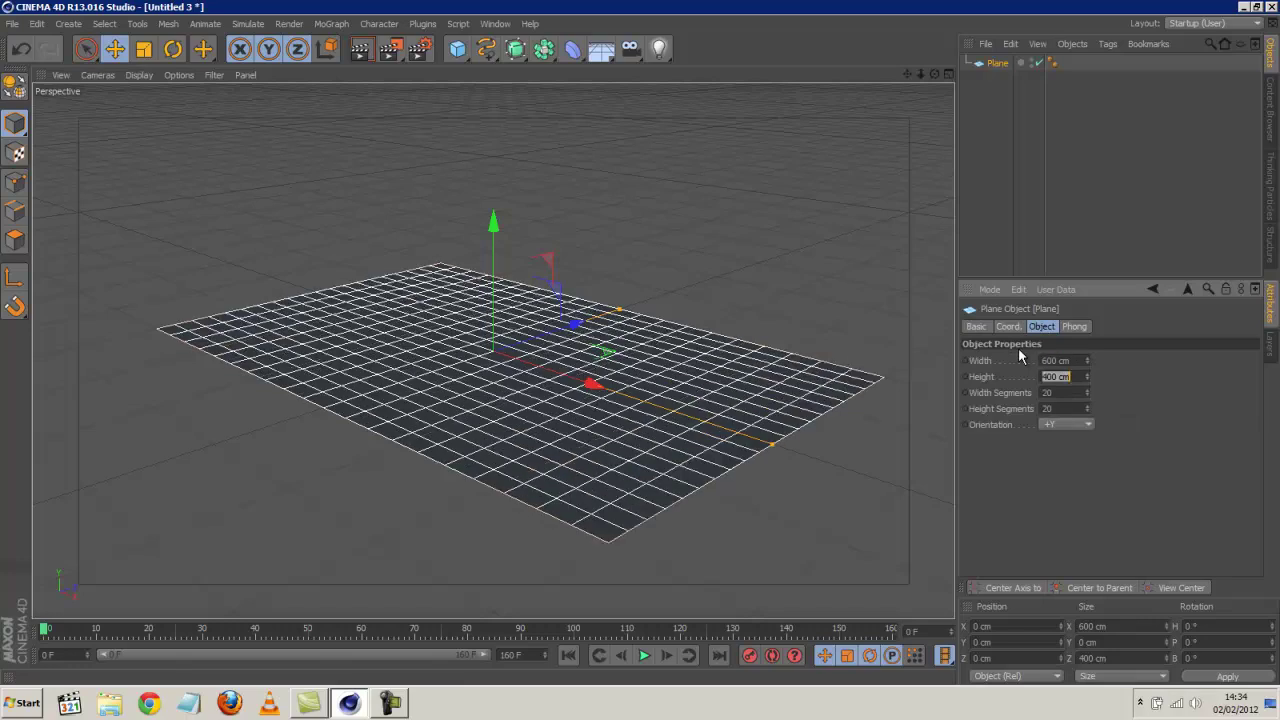
{"action": "type", "text": "600"}
{"action": "key", "text": "Return"}
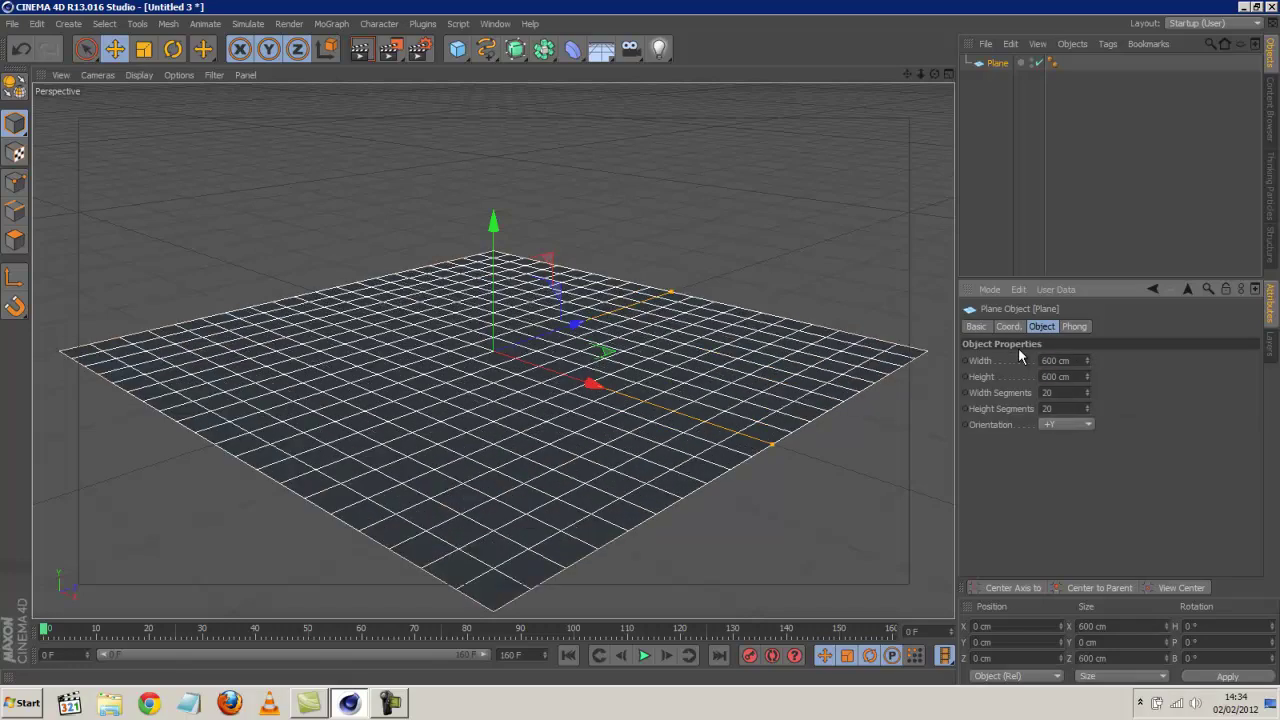
{"action": "key", "text": "c"}
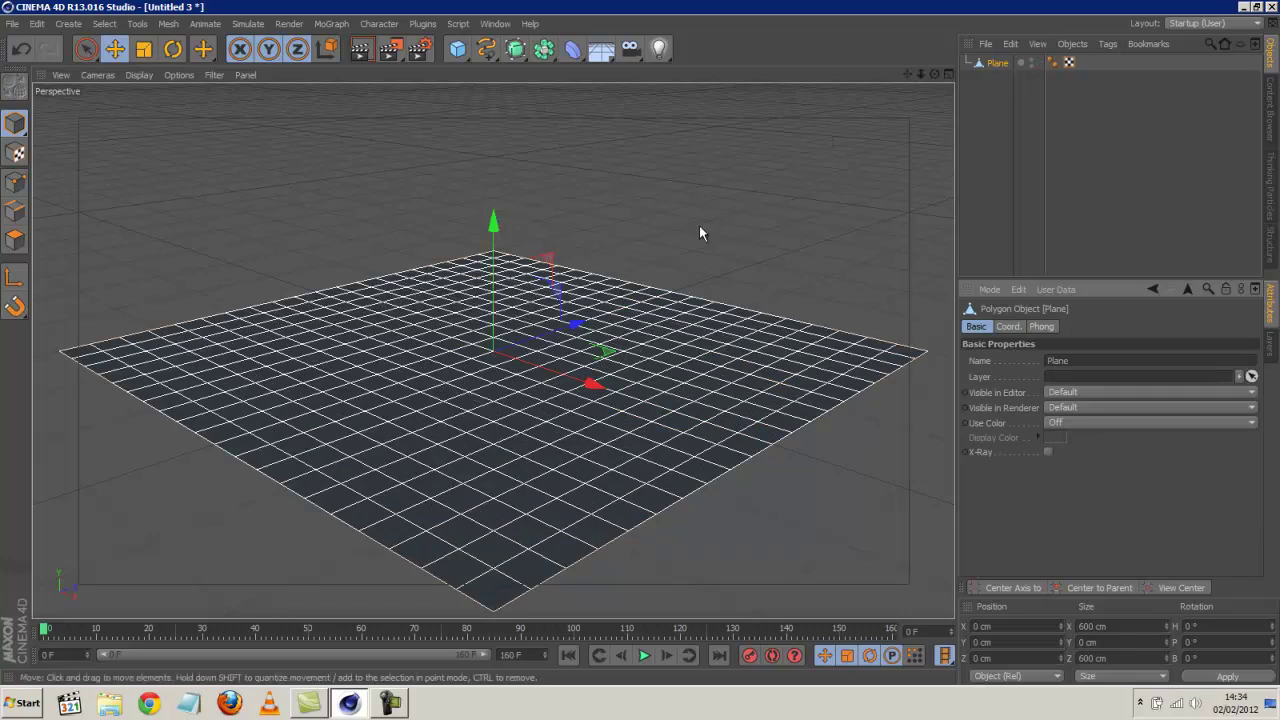
Add a sphere and raise it above the plane to a Y position of about 255 cm.
{"action": "right_click_drag", "start_coordinate": [662, 243], "coordinate": [485, 255], "text": "alt"}
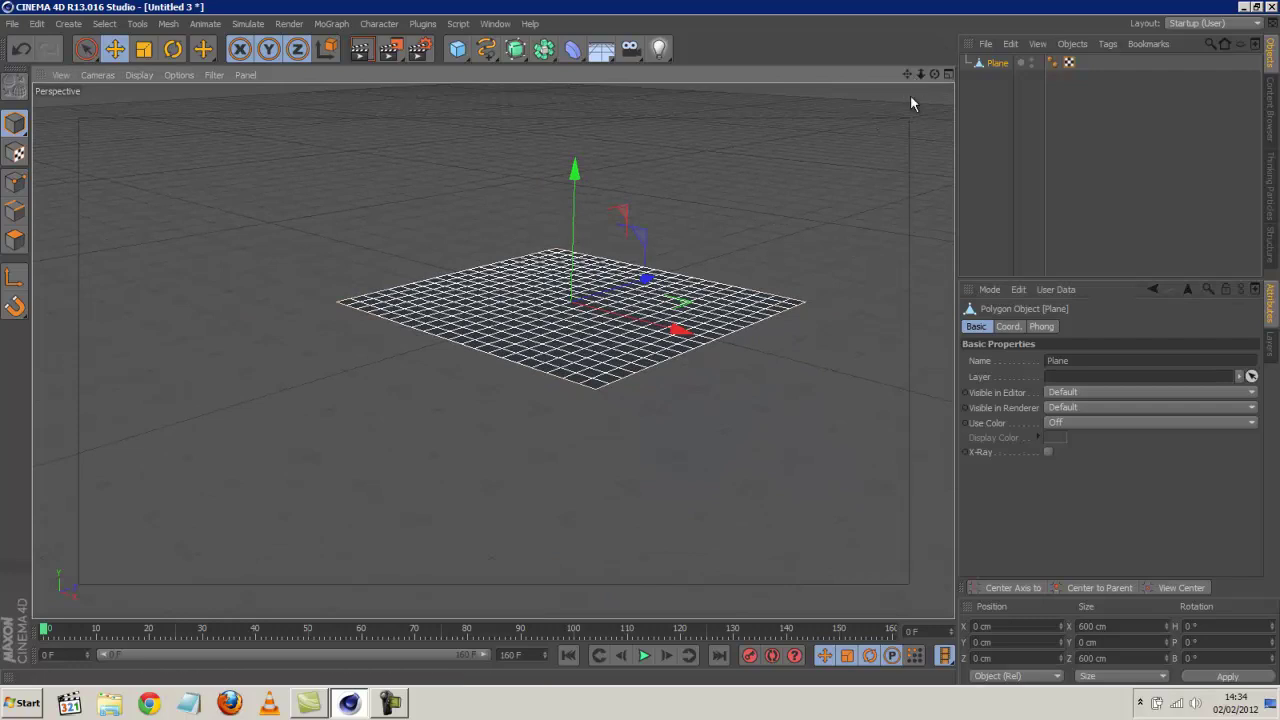
{"action": "left_click_drag", "start_coordinate": [783, 237], "coordinate": [650, 490], "text": "alt"}
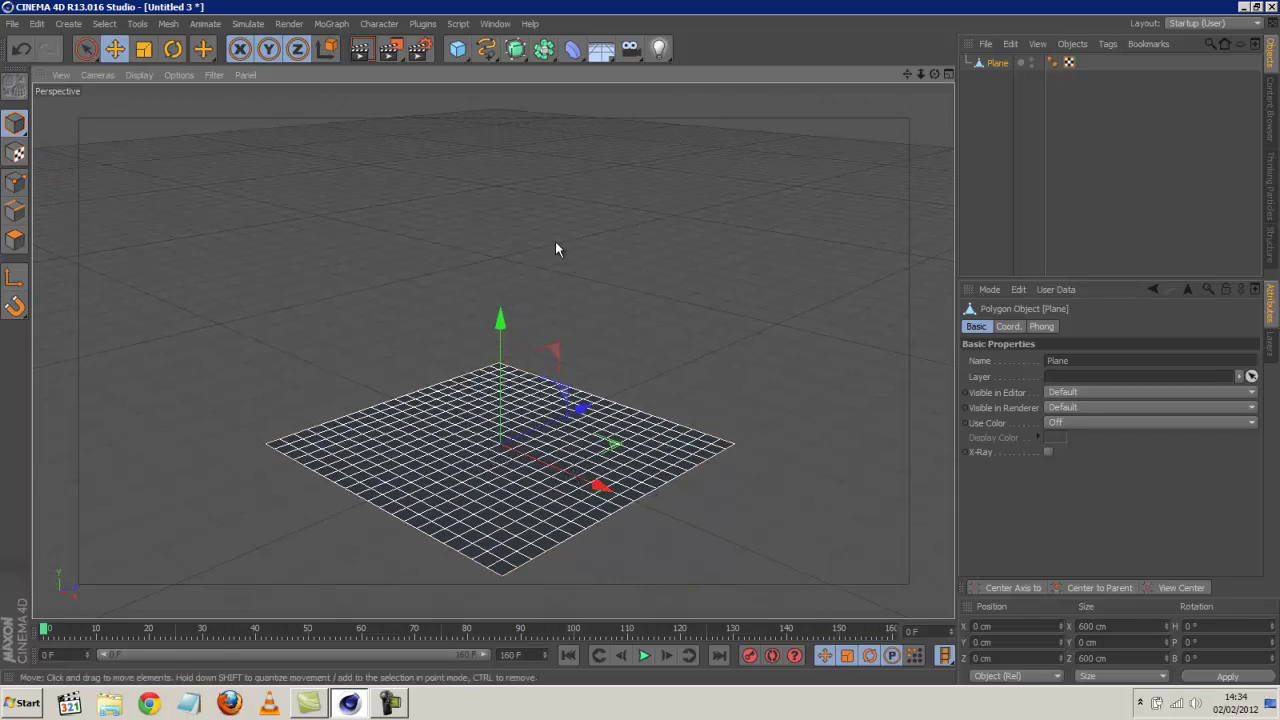
{"action": "left_click", "coordinate": [457, 48]}
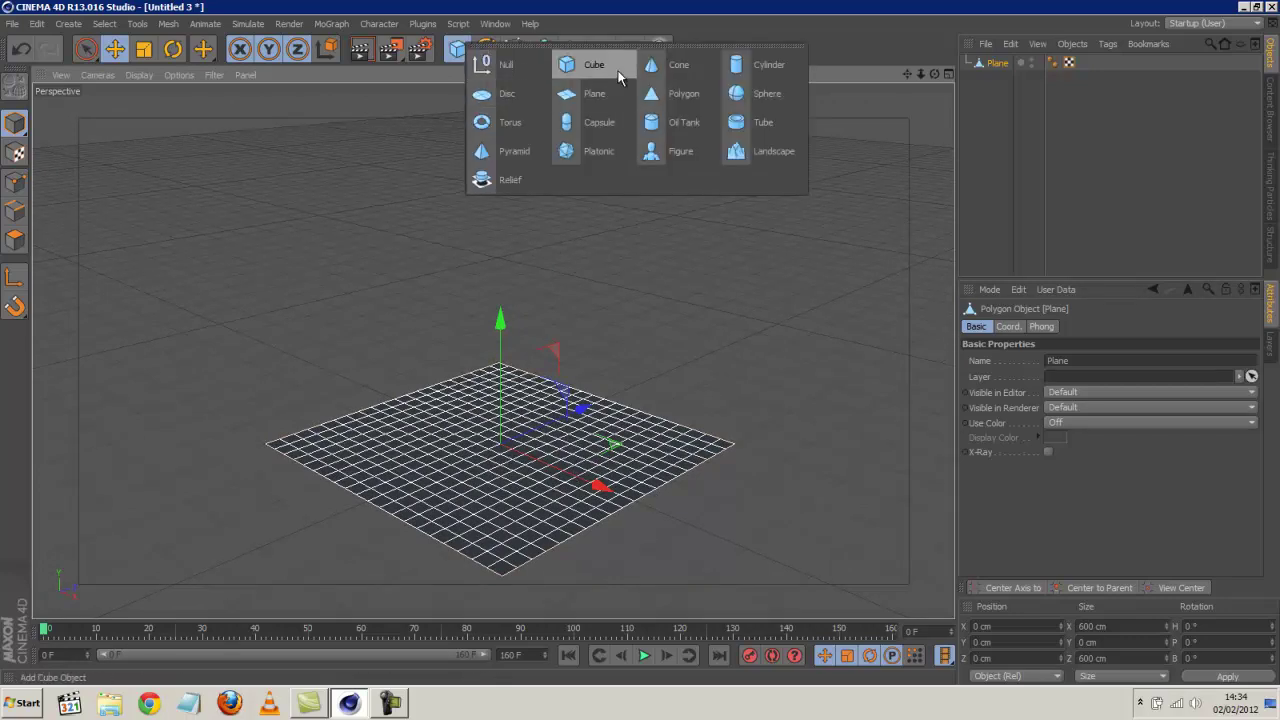
{"action": "left_click", "coordinate": [752, 92]}
{"action": "left_click_drag", "start_coordinate": [499, 318], "coordinate": [501, 145]}
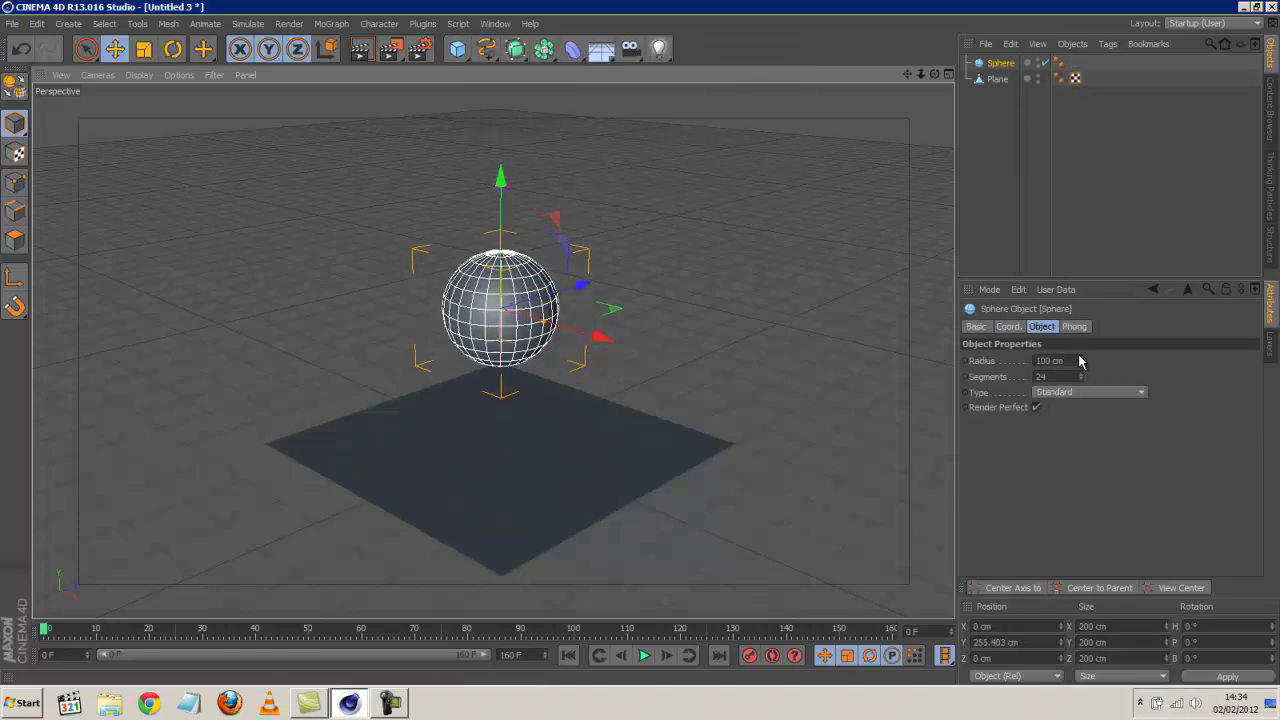
Reduce the sphere's radius to 86 cm, make it editable and slightly adjust its height above the plane.
{"action": "left_click_drag", "start_coordinate": [1080, 361], "coordinate": [1081, 360]}
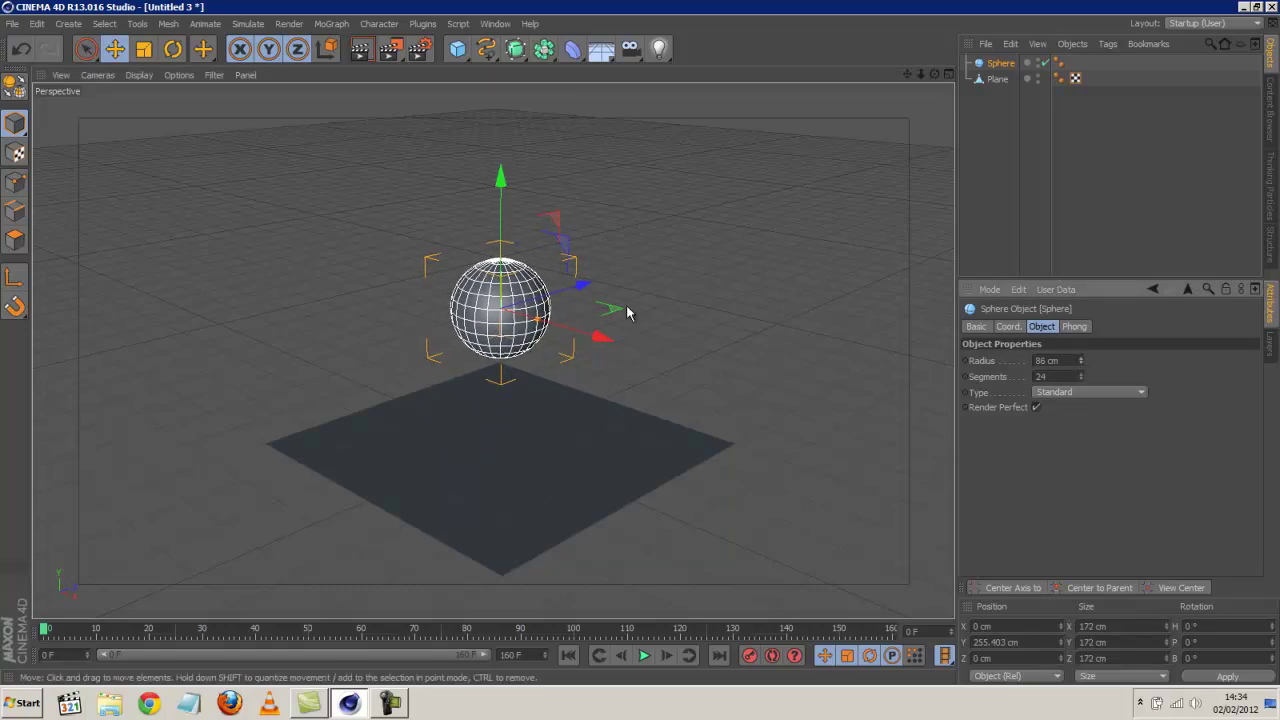
{"action": "key", "text": "c"}
{"action": "left_click_drag", "start_coordinate": [510, 204], "coordinate": [504, 199]}
{"action": "left_click", "coordinate": [684, 278]}
{"action": "left_click_drag", "start_coordinate": [654, 300], "coordinate": [612, 414], "text": "alt"}
{"action": "left_click_drag", "start_coordinate": [539, 443], "coordinate": [548, 470], "text": "alt"}
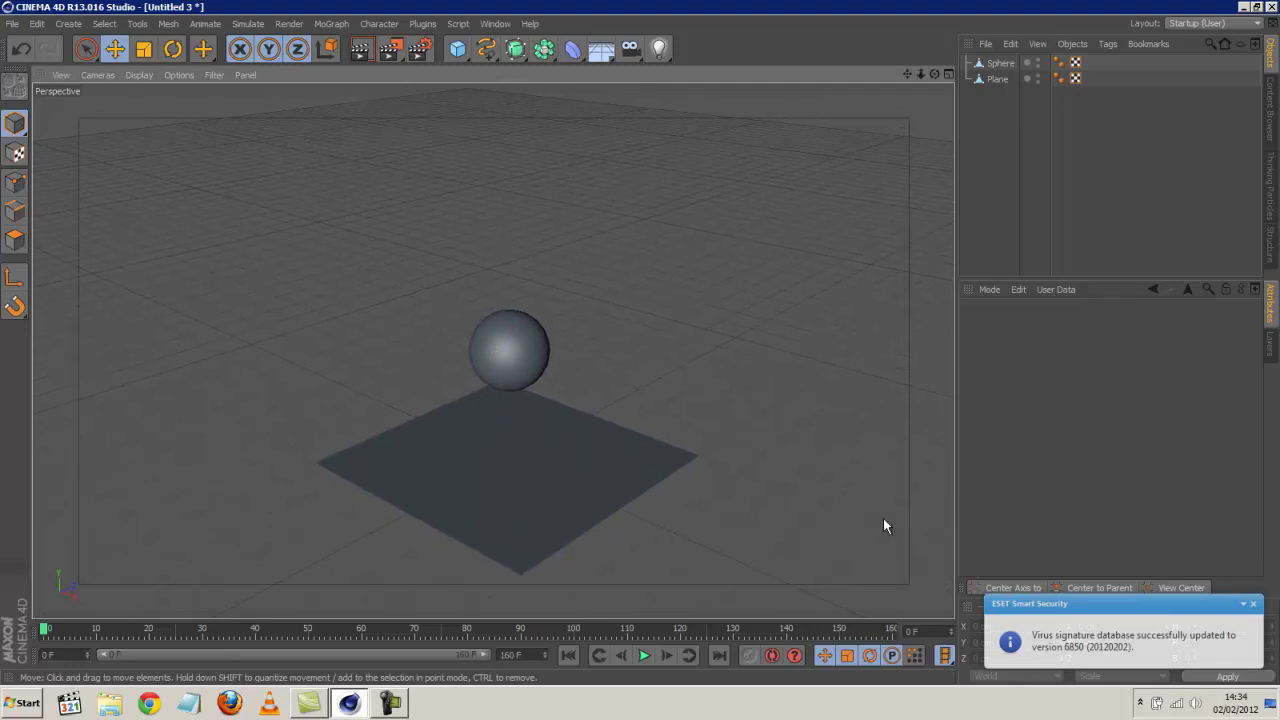
Add a null object and raise it above the sphere to a Y position of about 590 cm.
{"action": "left_click", "coordinate": [1255, 607]}
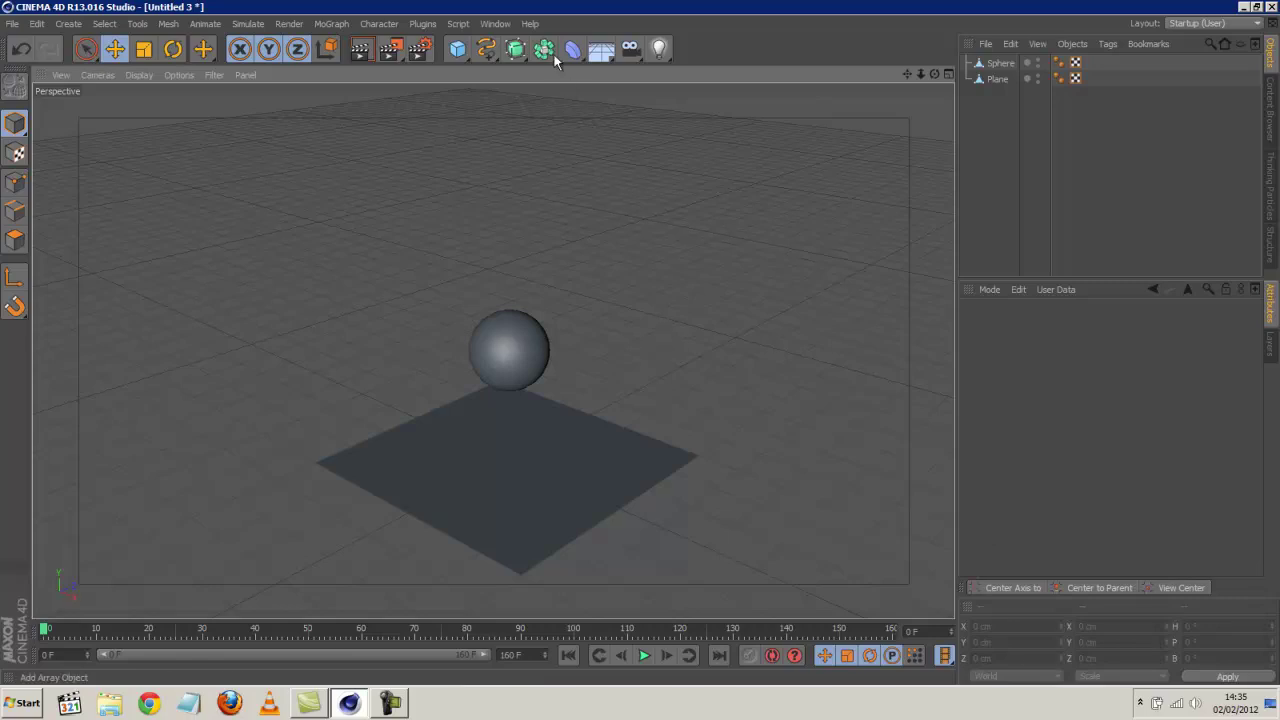
{"action": "left_click_drag", "start_coordinate": [457, 49], "coordinate": [502, 64]}
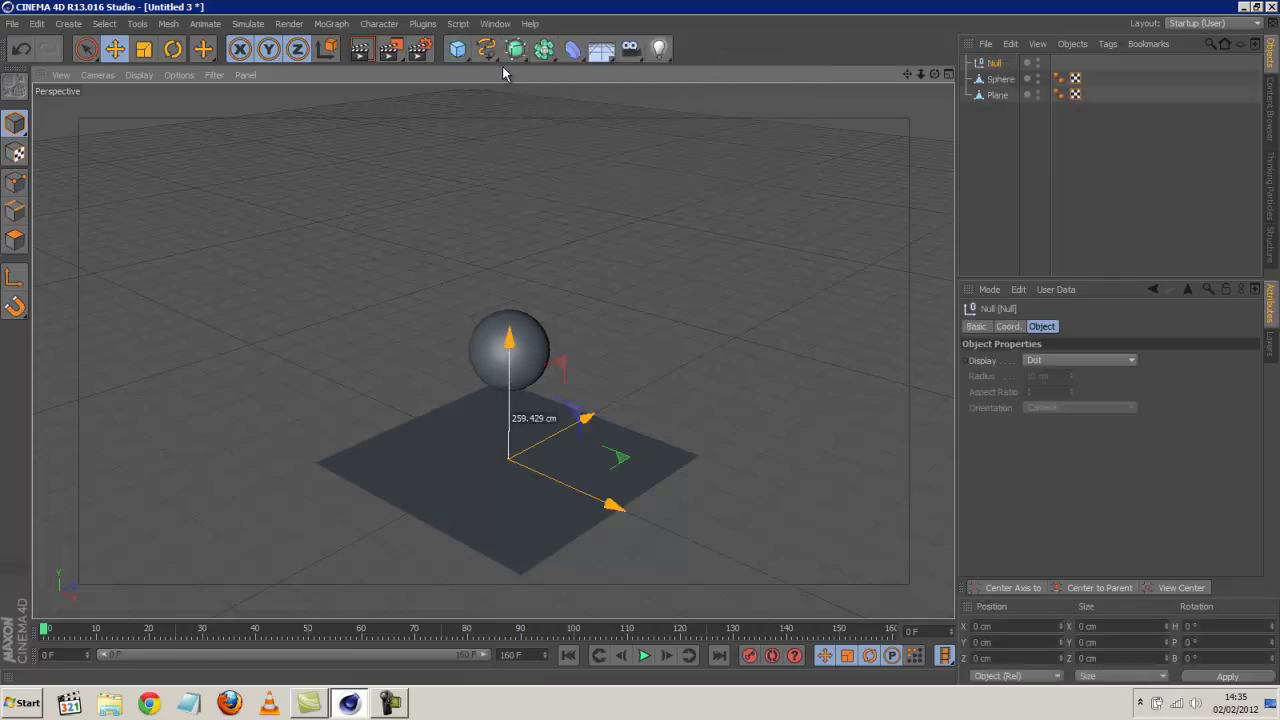
{"action": "left_click_drag", "start_coordinate": [467, 380], "coordinate": [510, 332]}
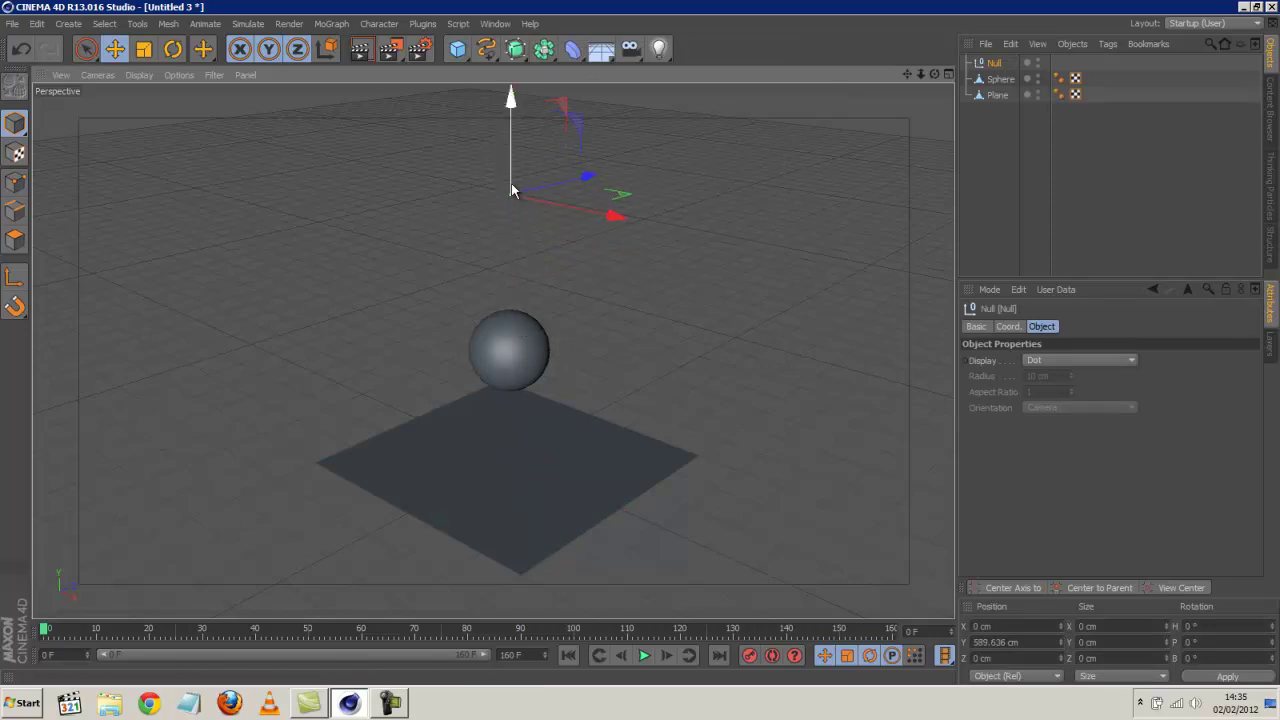
{"action": "double_click", "coordinate": [996, 63]}
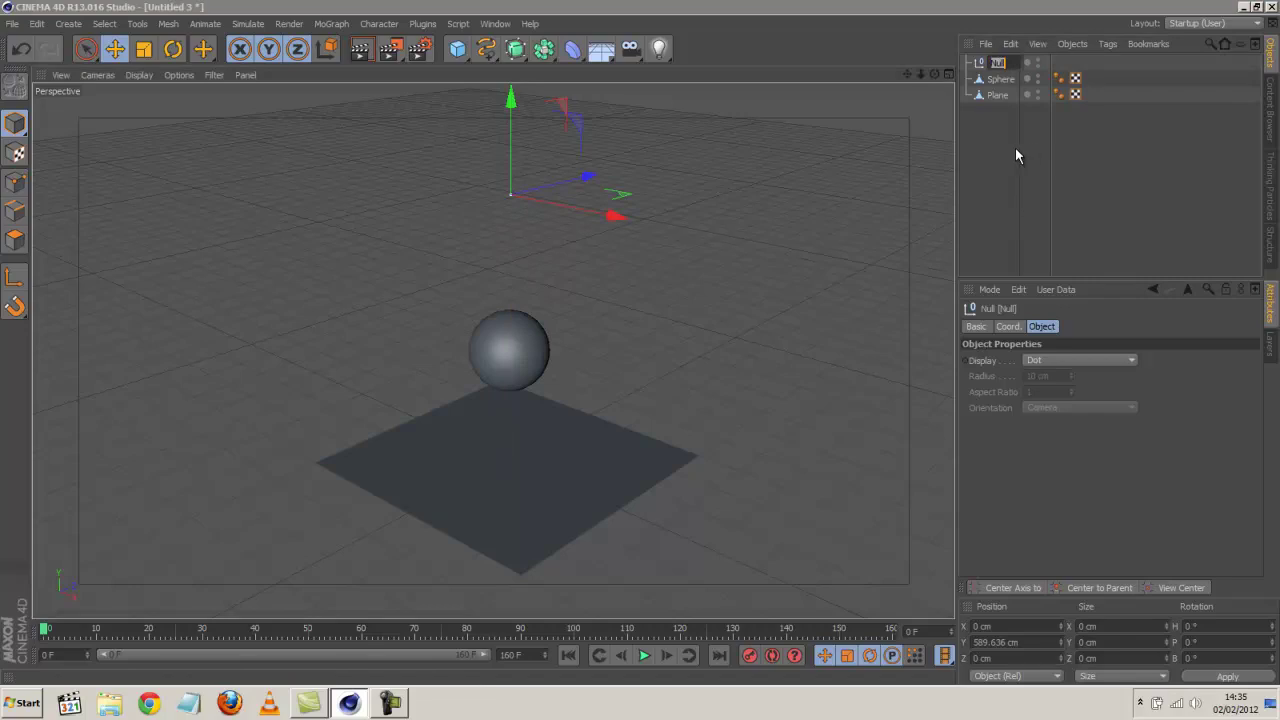
{"action": "key", "text": "Return"}
{"action": "left_click", "coordinate": [1072, 44]}
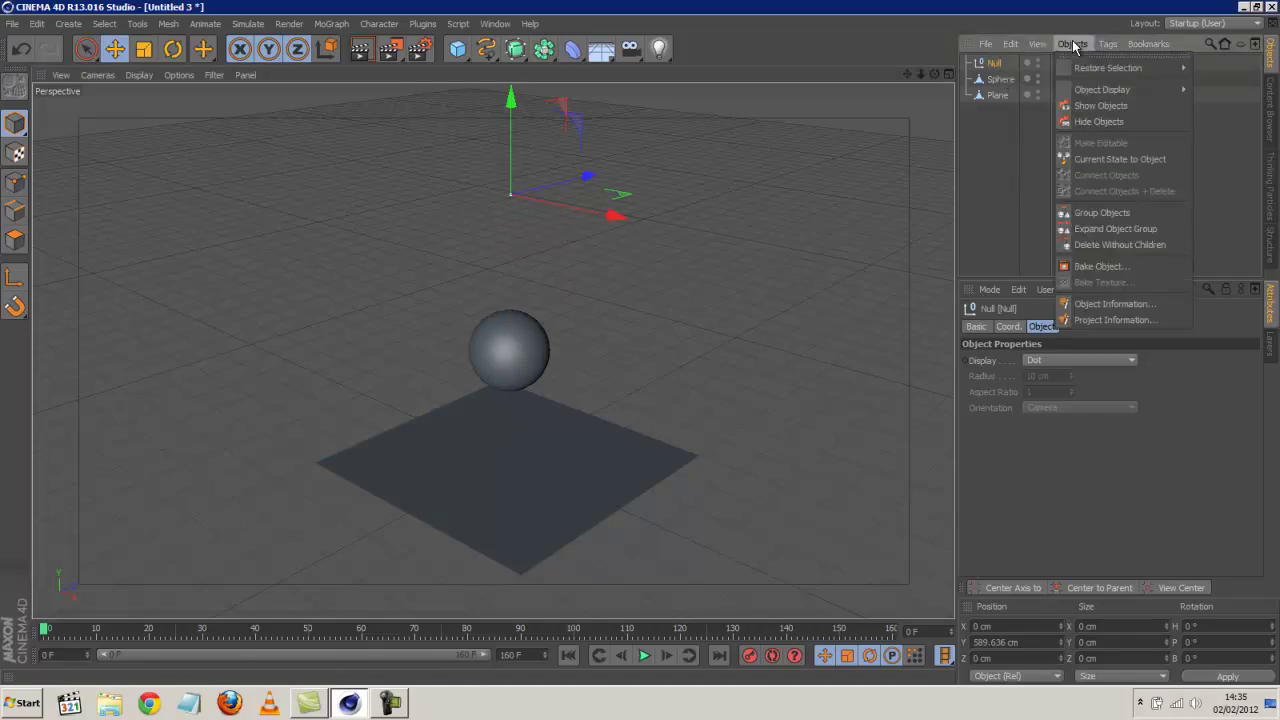
Set the null object's display shape to Point.
{"action": "left_click", "coordinate": [995, 64]}
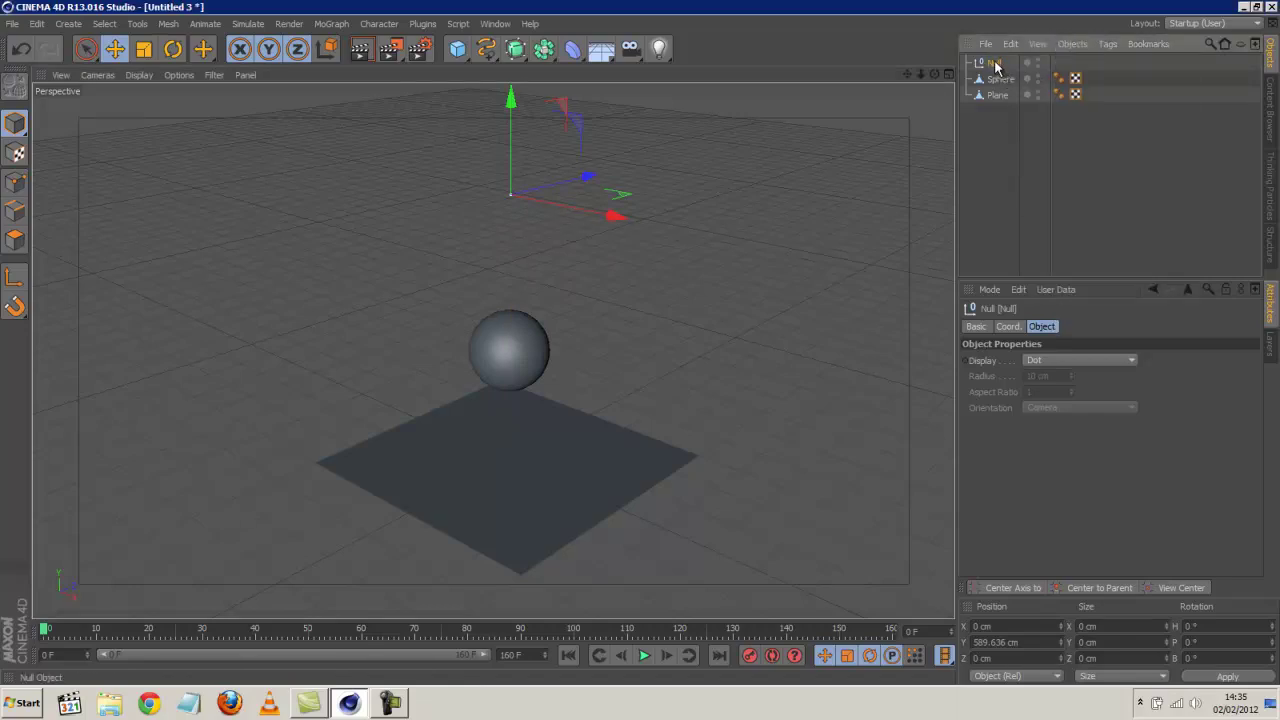
{"action": "left_click", "coordinate": [1079, 361]}
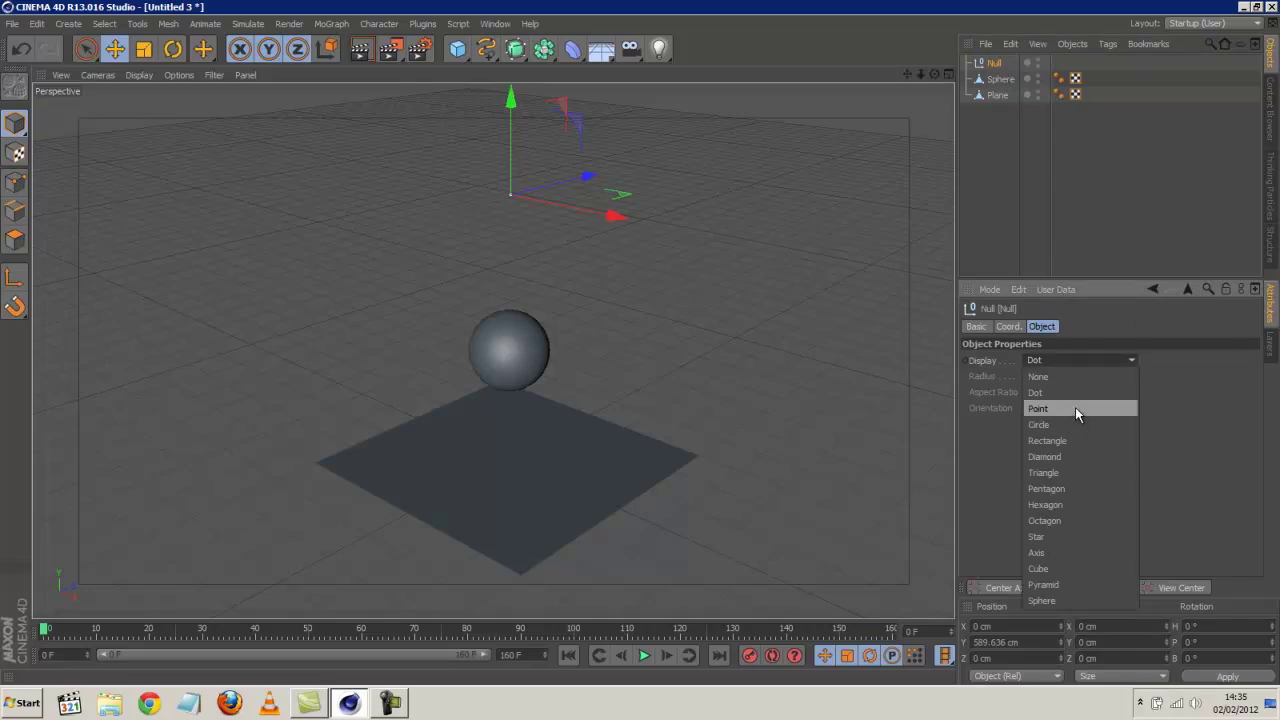
{"action": "left_click", "coordinate": [1075, 408]}
Turn on Use Color for the null and set its display color to yellow with RGB 221, 184, 61.
{"action": "left_click", "coordinate": [976, 327]}
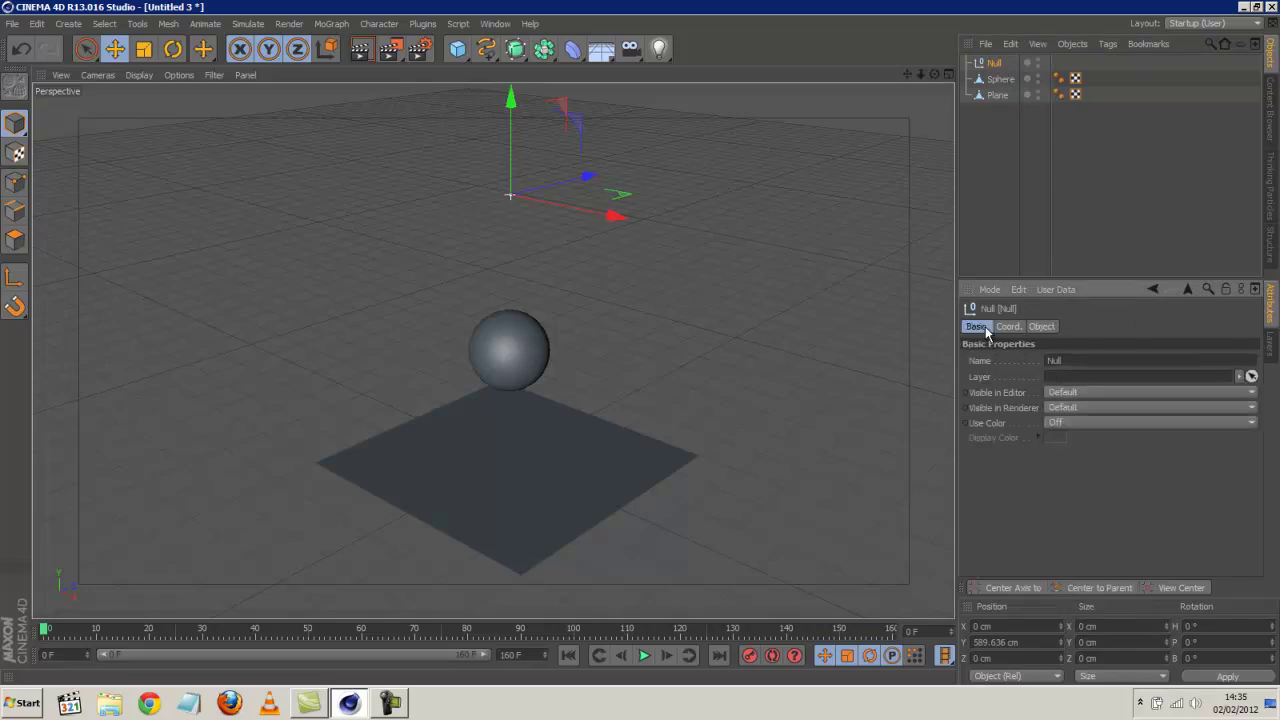
{"action": "left_click", "coordinate": [1079, 427]}
{"action": "left_click", "coordinate": [1066, 466]}
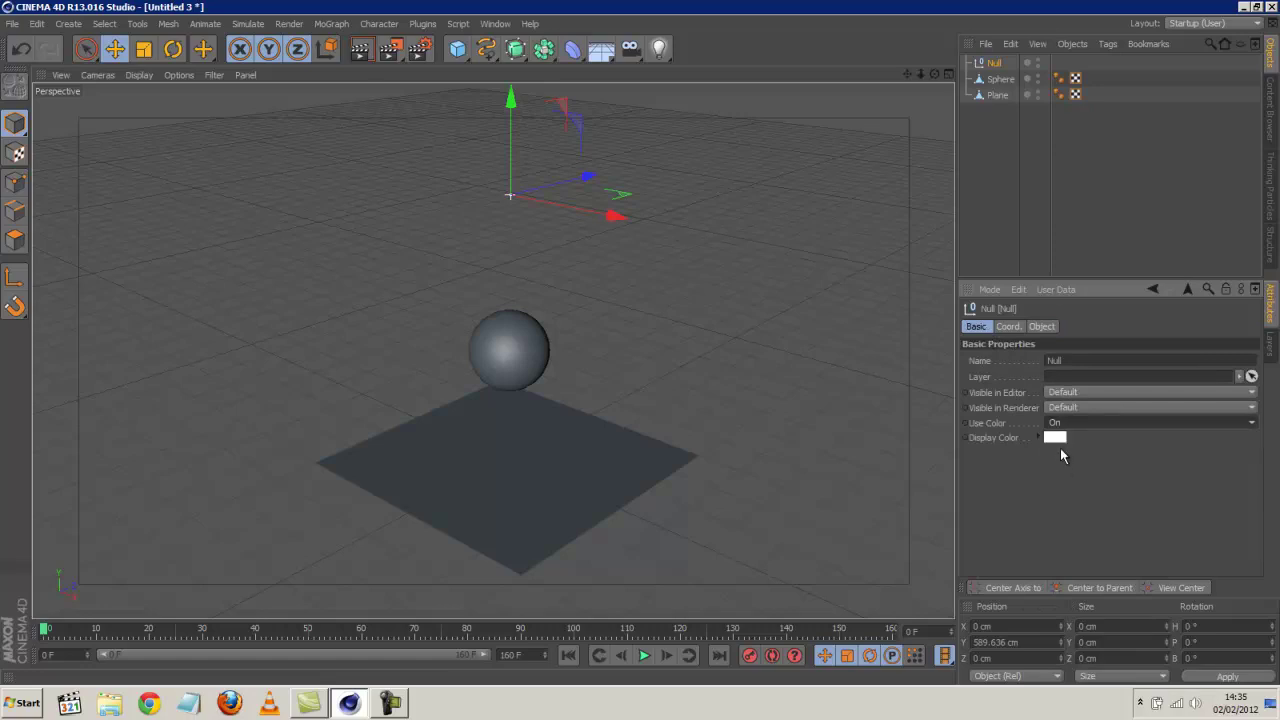
{"action": "left_click", "coordinate": [1059, 440]}
{"action": "left_click", "coordinate": [1041, 380]}
{"action": "left_click", "coordinate": [1041, 403]}
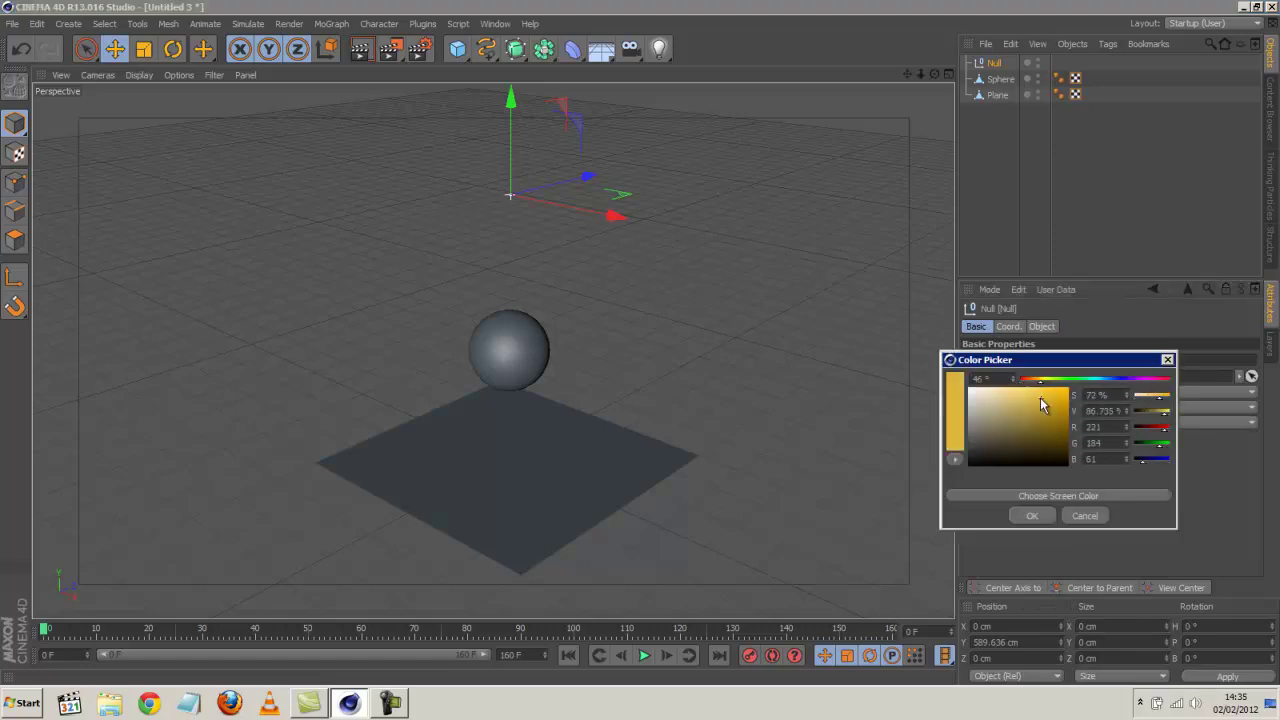
{"action": "left_click", "coordinate": [1032, 515]}
{"action": "left_click", "coordinate": [817, 438]}
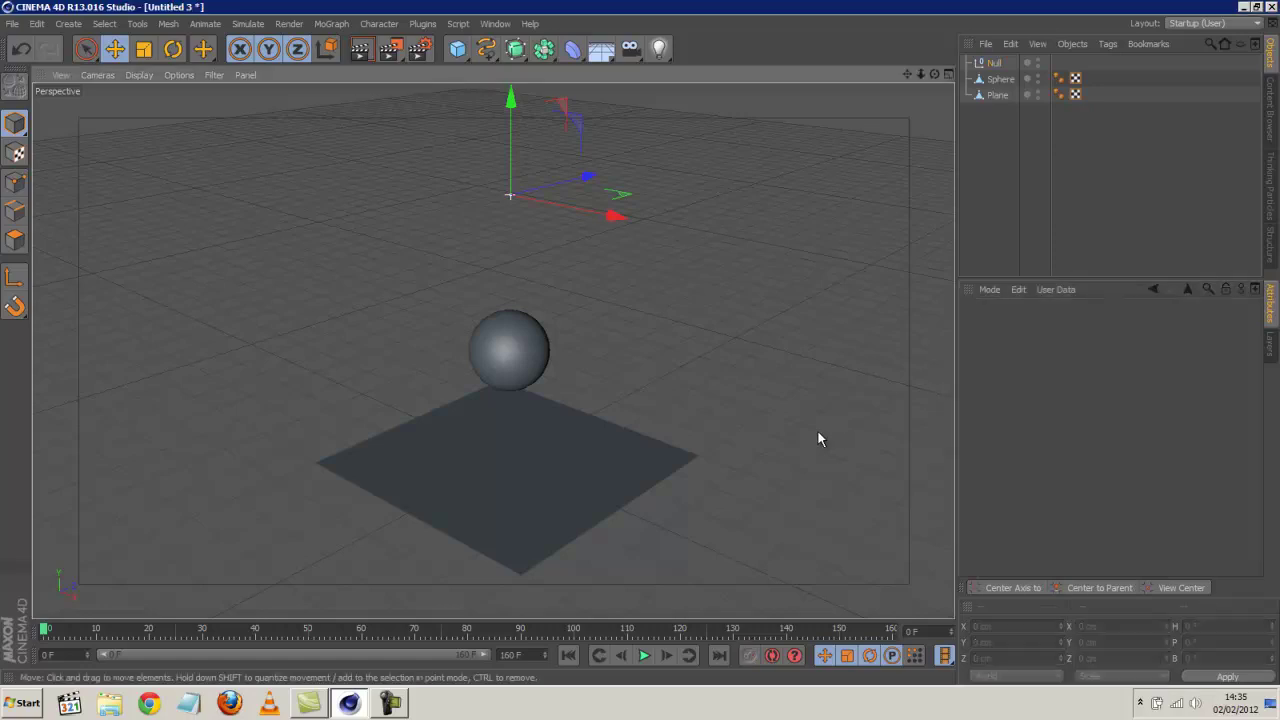
Switch the perspective view to Hidden Line shading.
{"action": "left_click", "coordinate": [139, 75]}
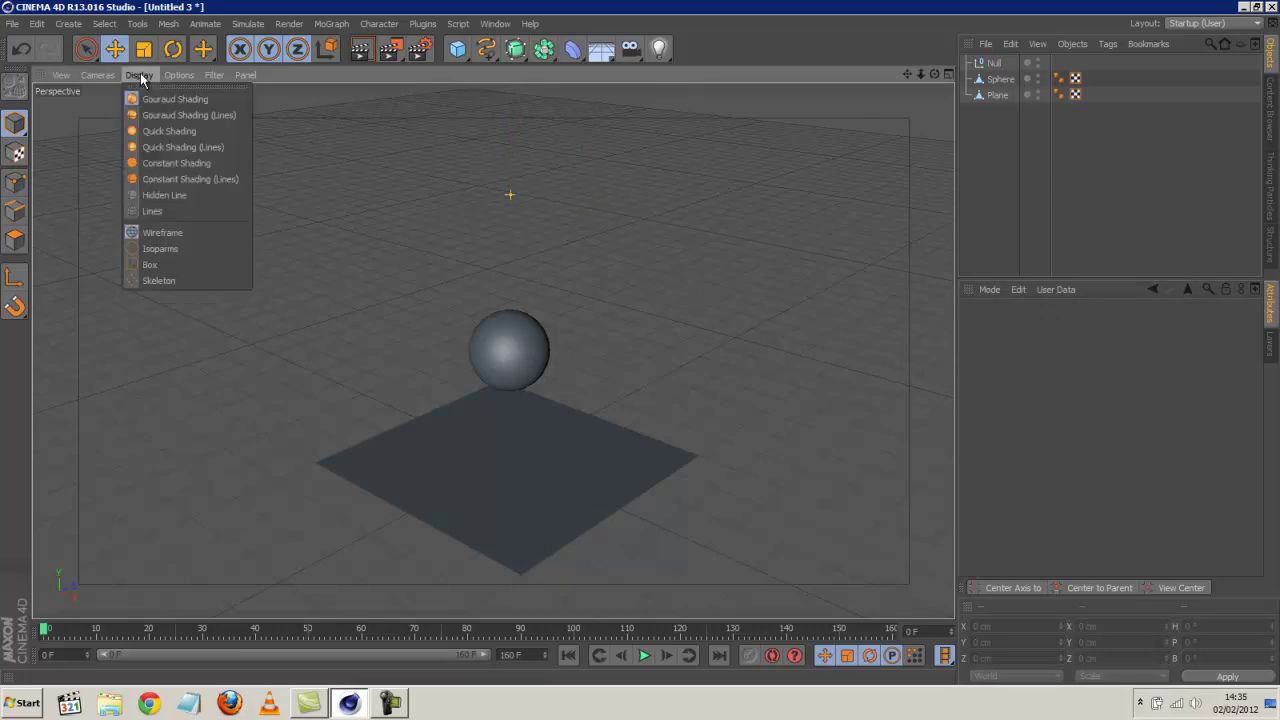
{"action": "left_click", "coordinate": [170, 198]}
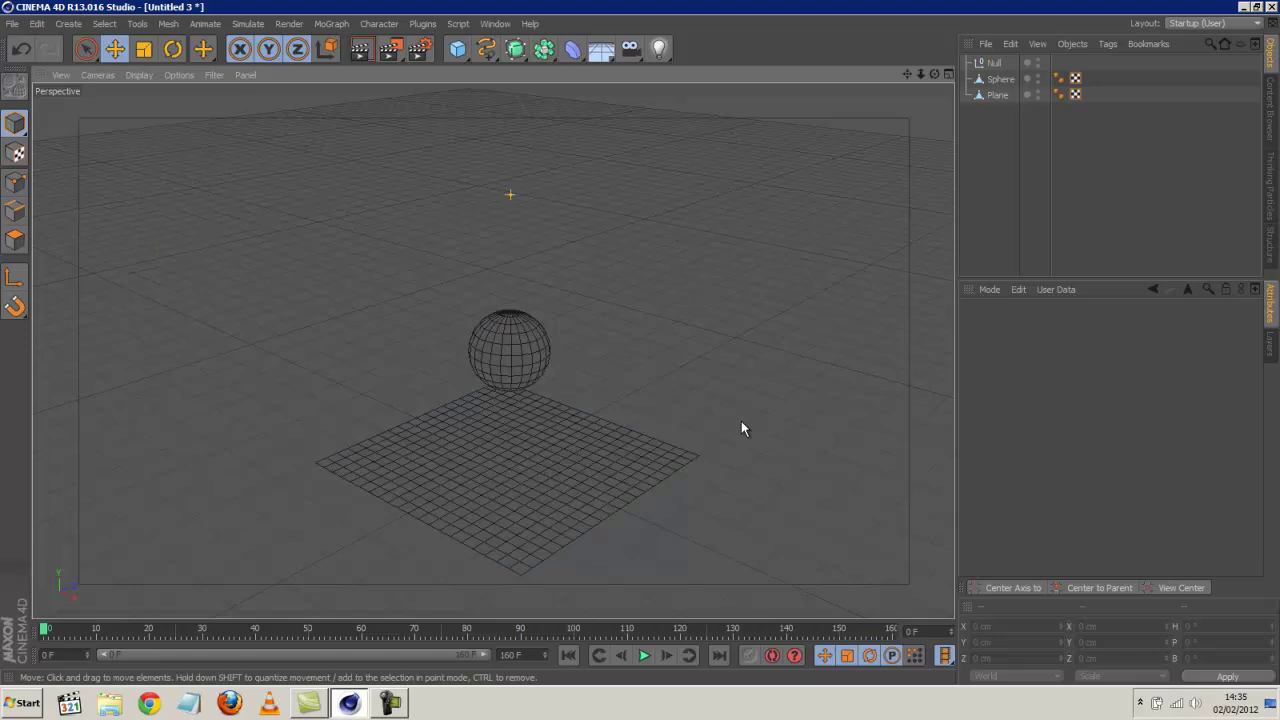
Add an XPresso tag to the null object.
{"action": "left_click", "coordinate": [995, 62]}
{"action": "left_click", "coordinate": [1106, 44]}
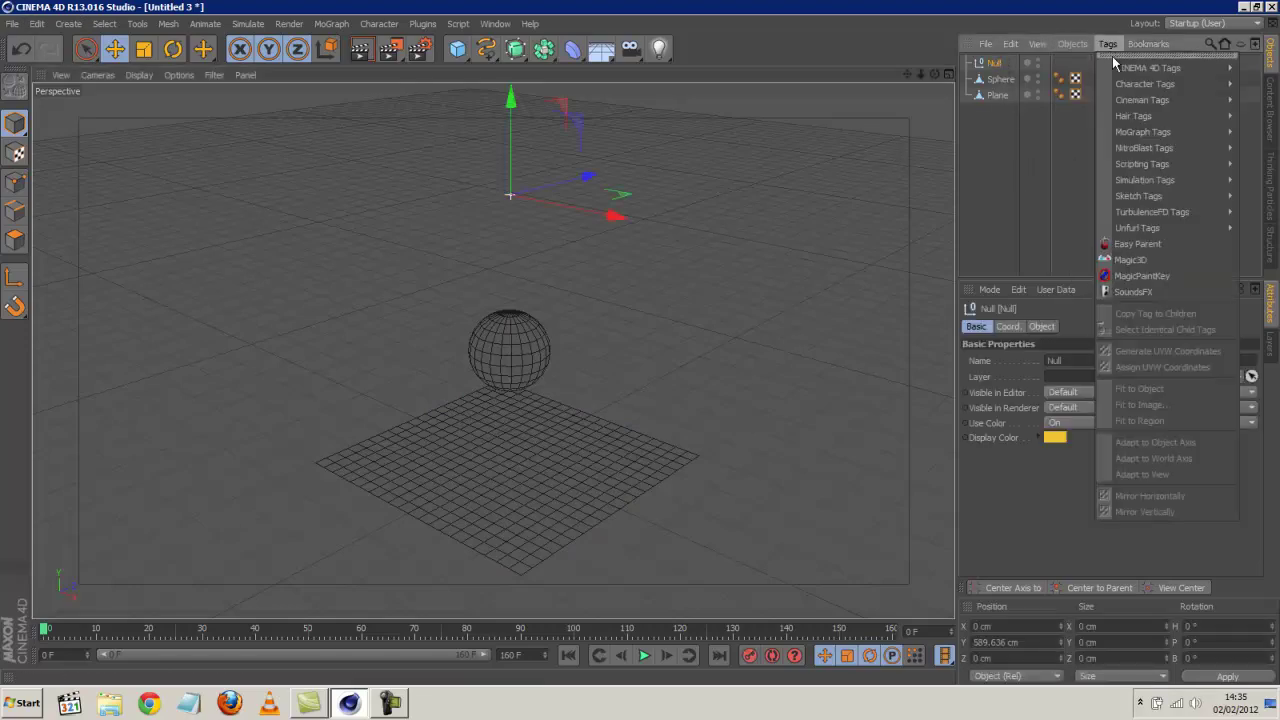
{"action": "mouse_move", "coordinate": [1112, 68]}
{"action": "left_click", "coordinate": [1018, 420]}
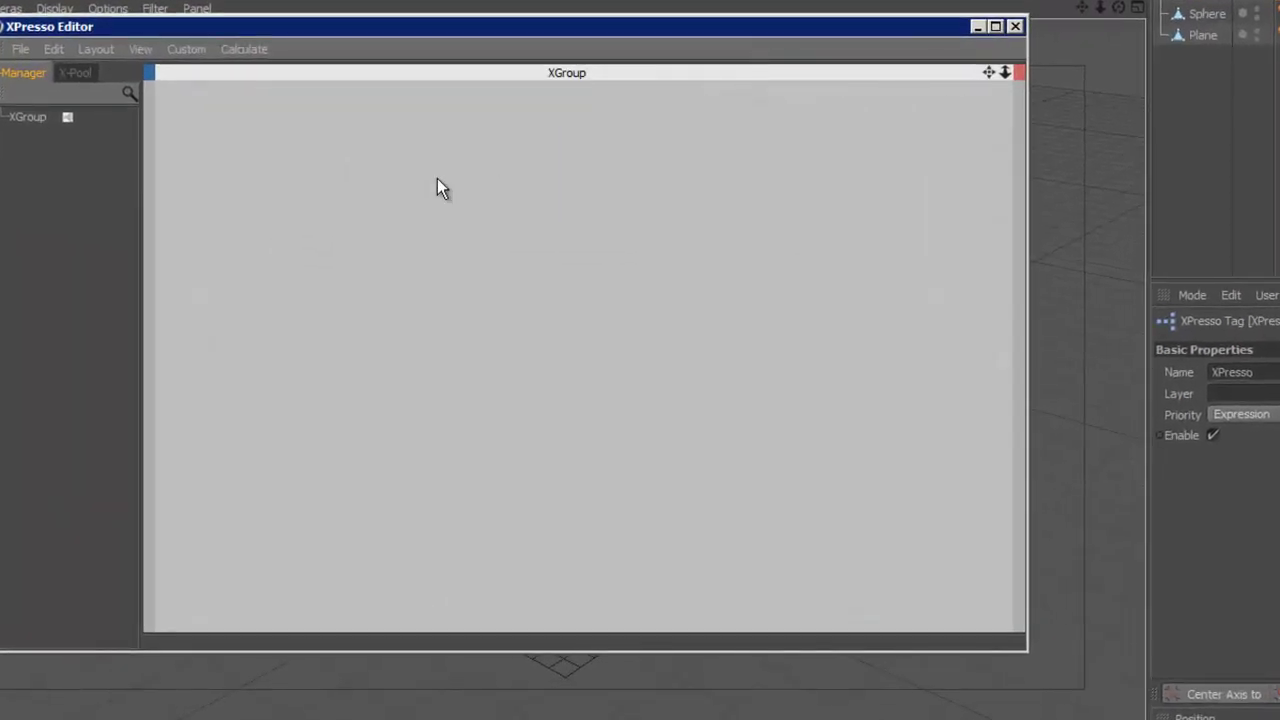
Create a Thinking Particles PStorm generator node in the XPresso graph, enlarge it and shift it toward the middle.
{"action": "right_click", "coordinate": [423, 183]}
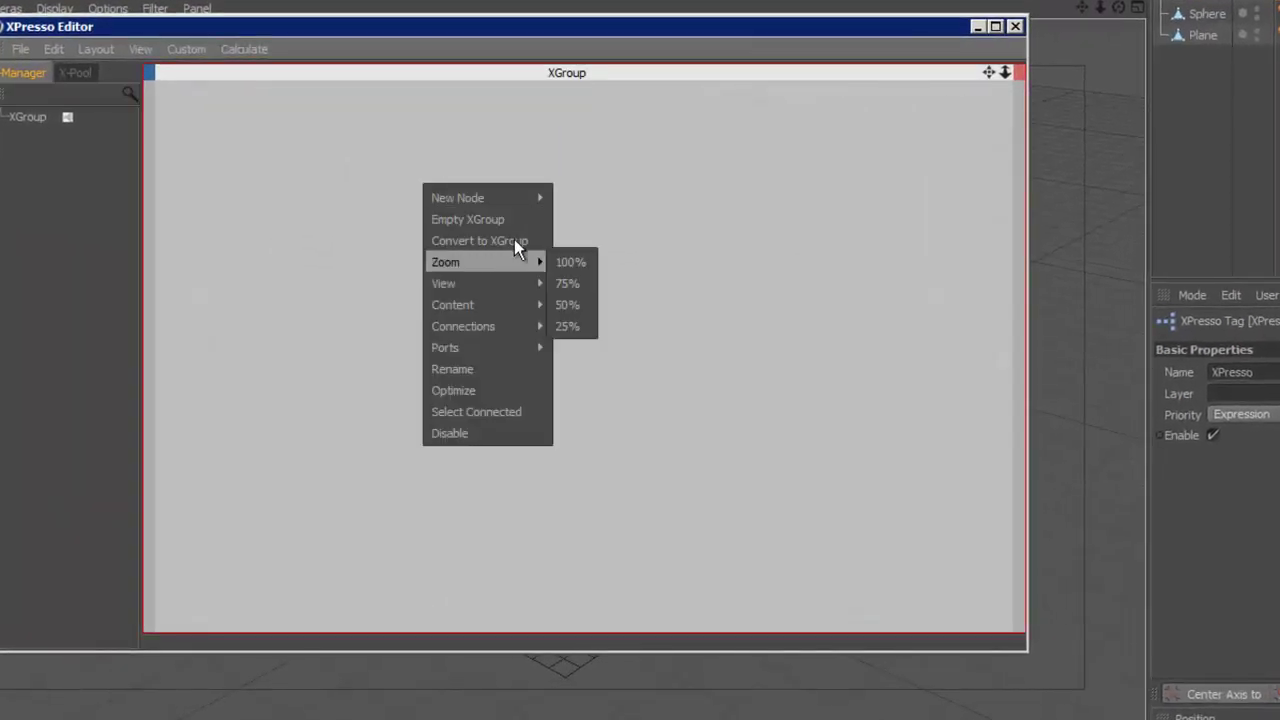
{"action": "mouse_move", "coordinate": [524, 200]}
{"action": "mouse_move", "coordinate": [611, 280]}
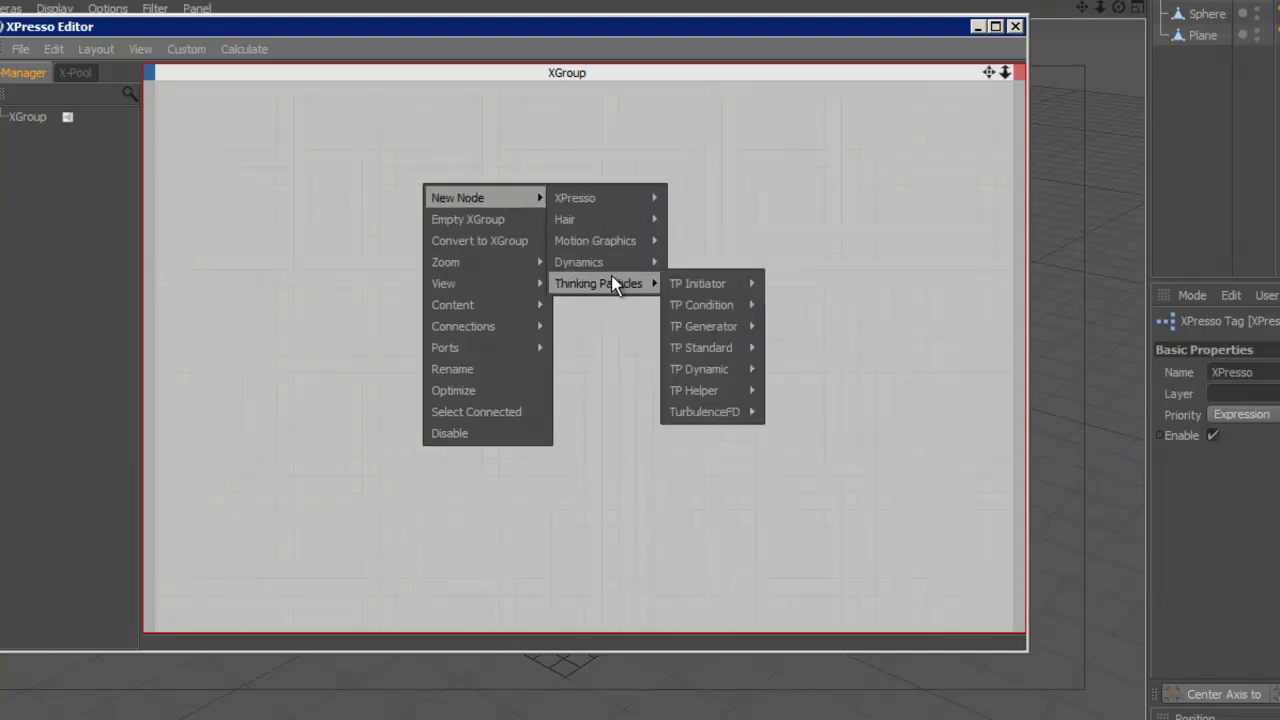
{"action": "mouse_move", "coordinate": [735, 330]}
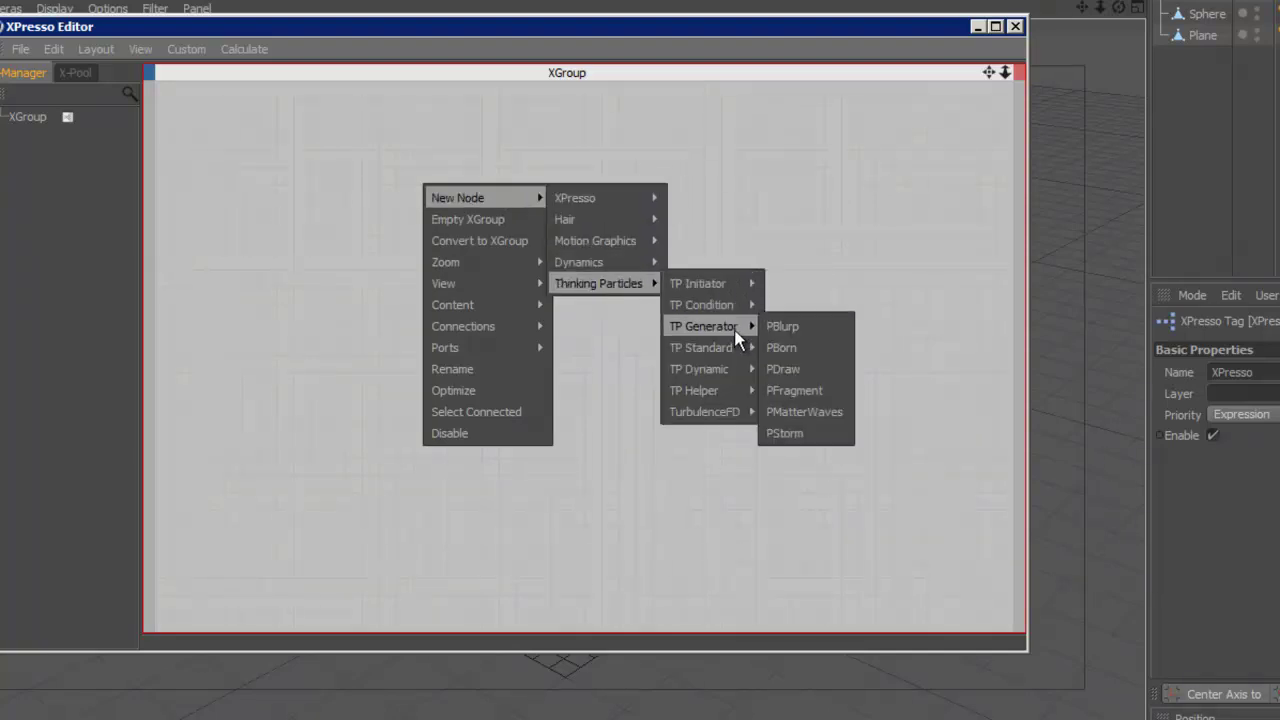
{"action": "left_click", "coordinate": [836, 432]}
{"action": "left_click_drag", "start_coordinate": [477, 200], "coordinate": [523, 243]}
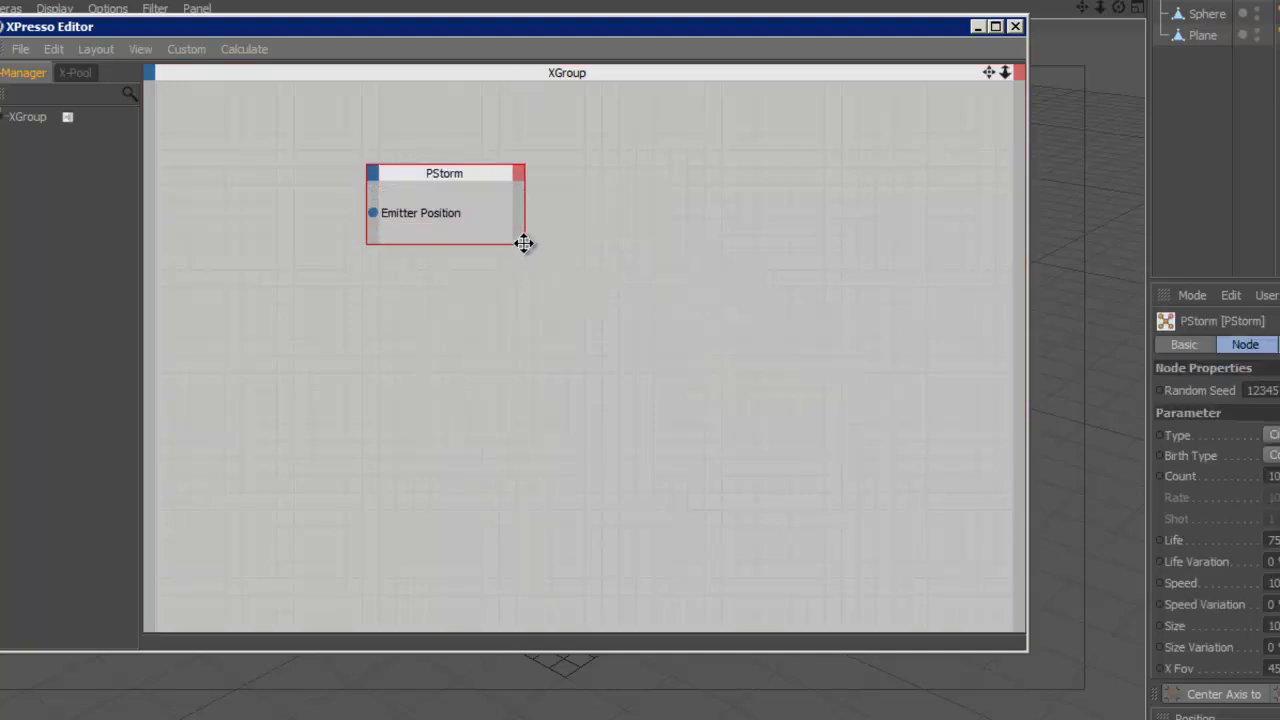
{"action": "left_click_drag", "start_coordinate": [493, 187], "coordinate": [631, 176]}
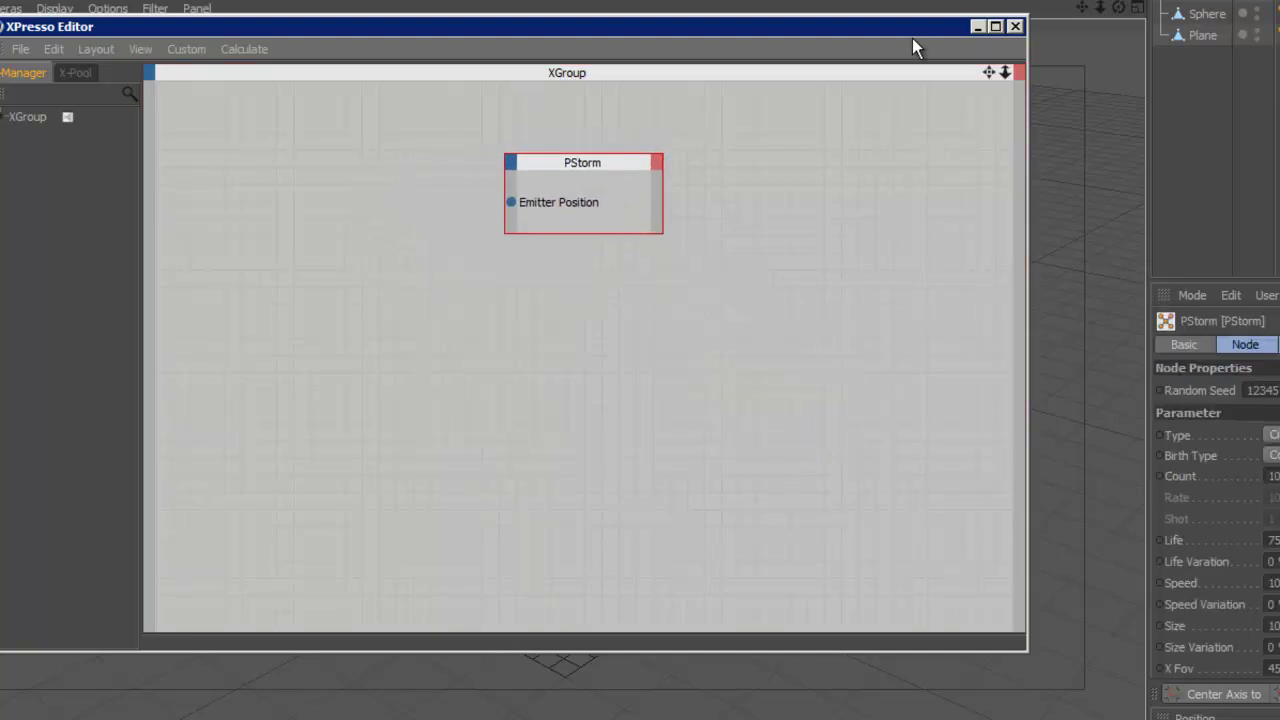
Bring the null into the XPresso graph as a node beside PStorm and give it a Global Position output.
{"action": "left_click", "coordinate": [975, 28]}
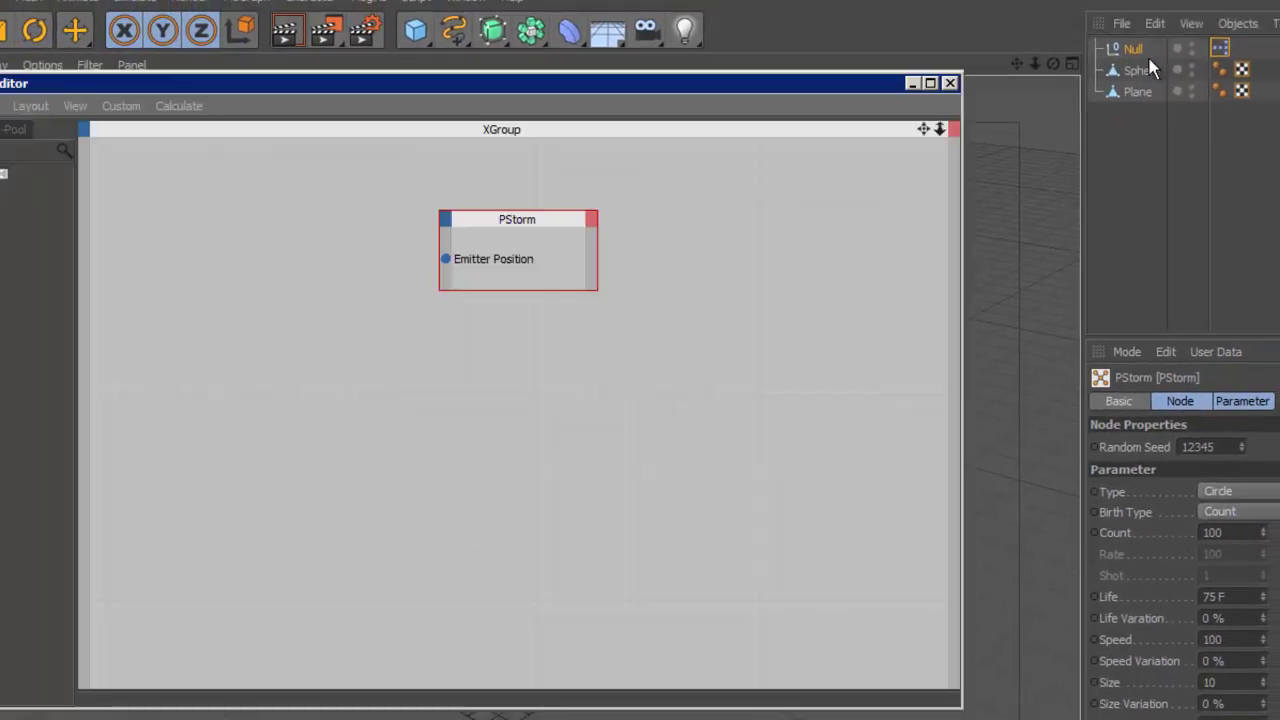
{"action": "left_click_drag", "start_coordinate": [1137, 55], "coordinate": [273, 240]}
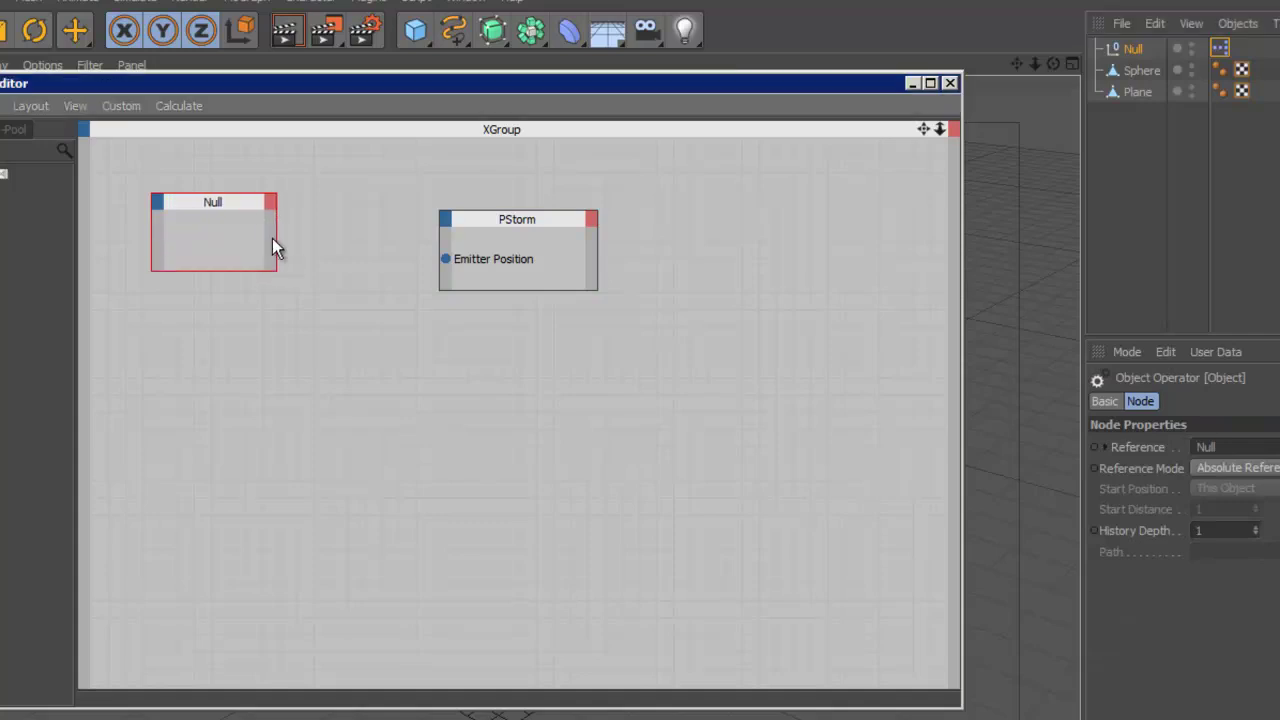
{"action": "left_click", "coordinate": [270, 201]}
{"action": "mouse_move", "coordinate": [381, 234]}
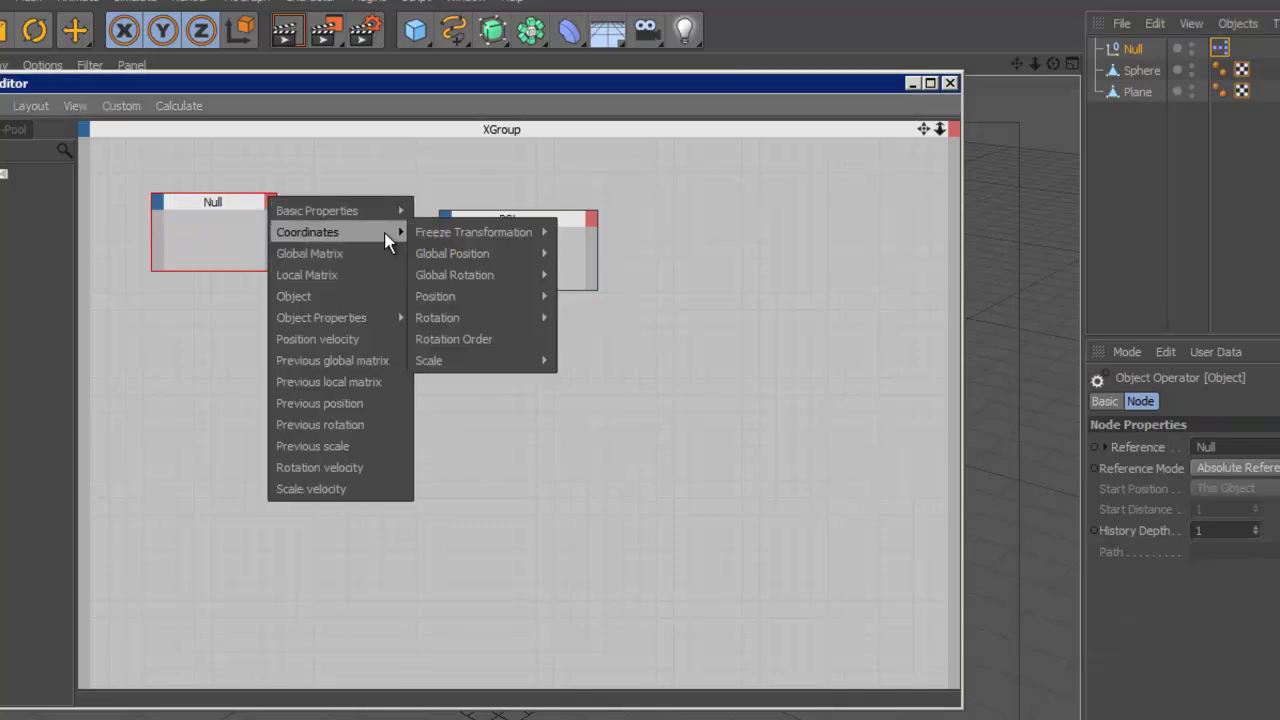
{"action": "mouse_move", "coordinate": [455, 255]}
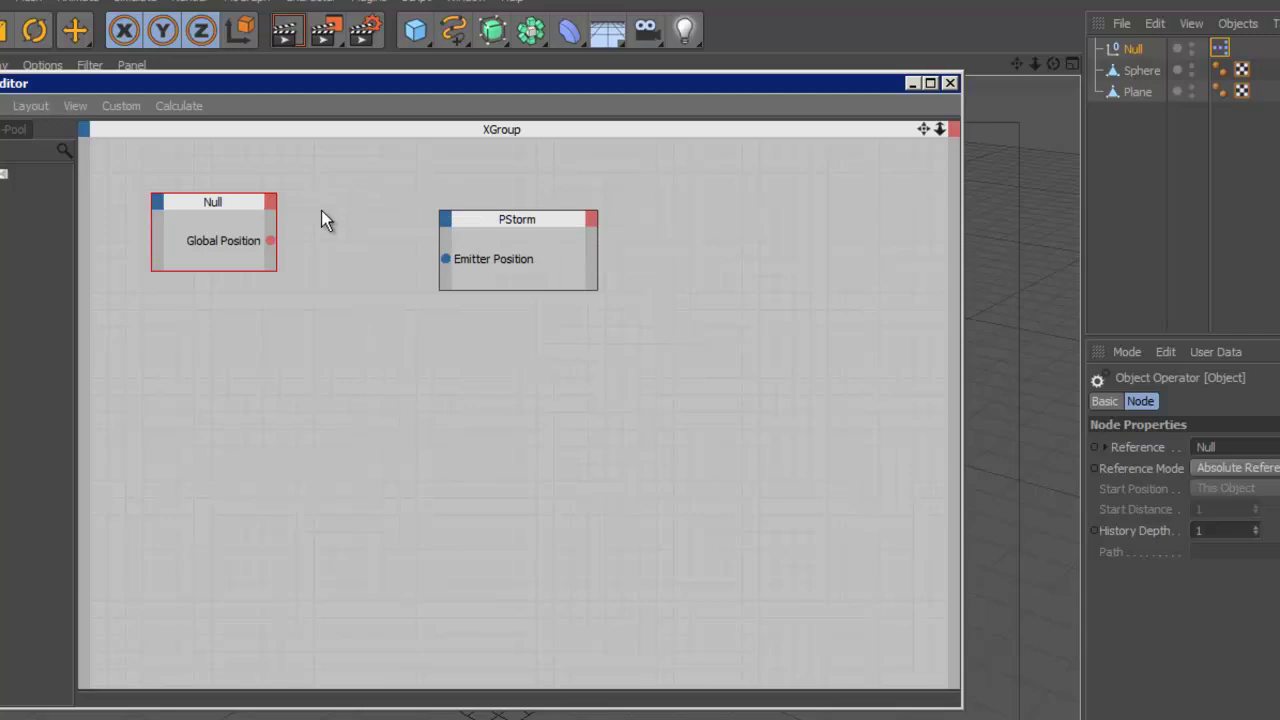
Add a Global Matrix output to the null node and an Emitter Alignment input to the PStorm node.
{"action": "left_click", "coordinate": [271, 204]}
{"action": "left_click", "coordinate": [315, 260]}
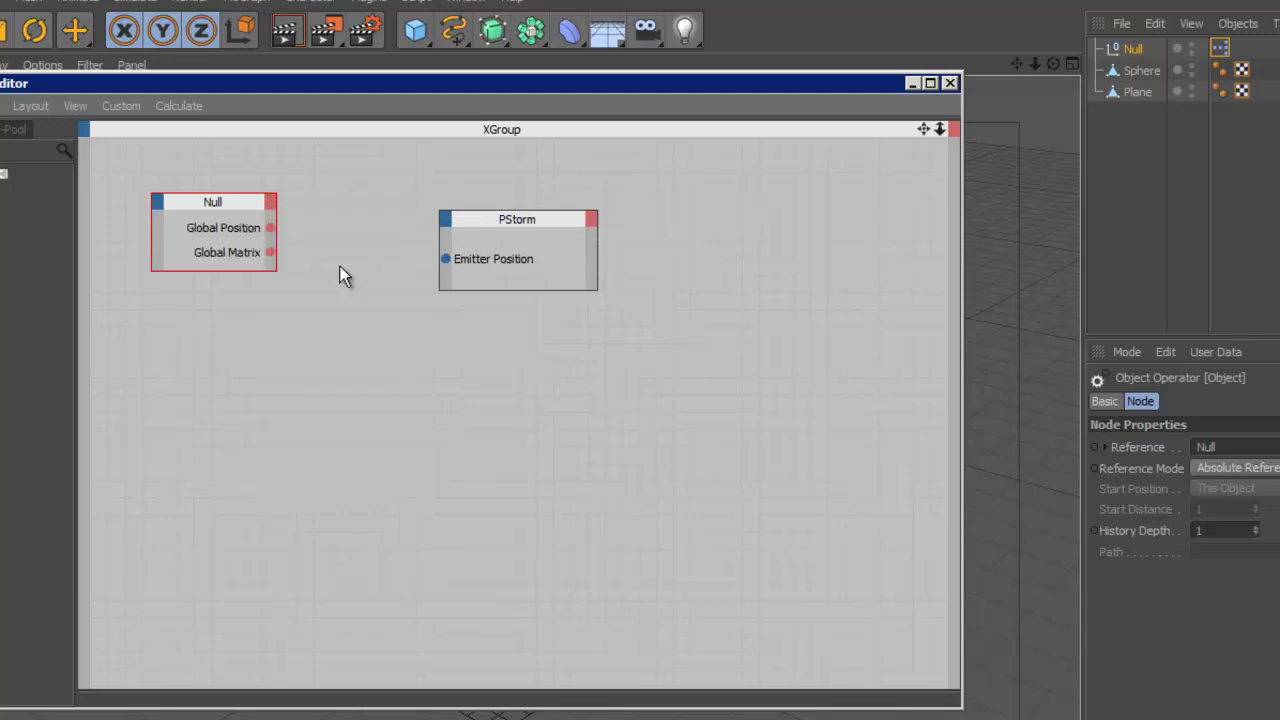
{"action": "left_click", "coordinate": [445, 219]}
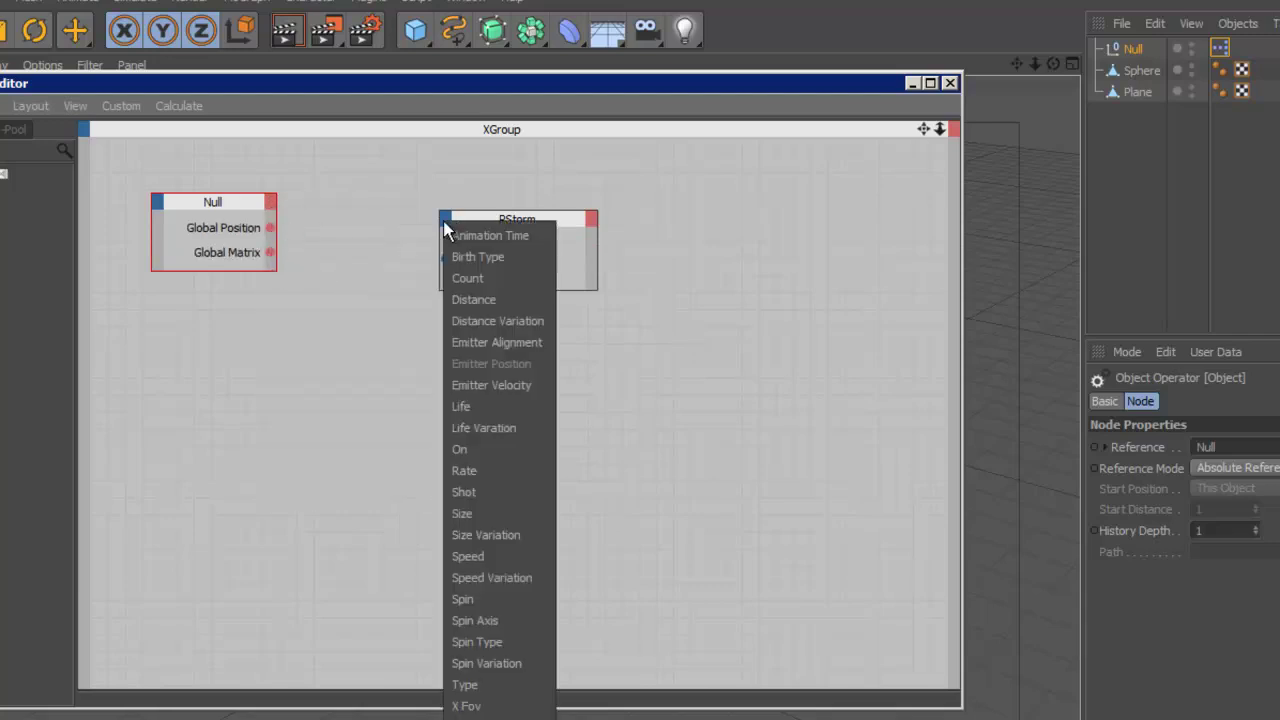
{"action": "left_click", "coordinate": [497, 342]}
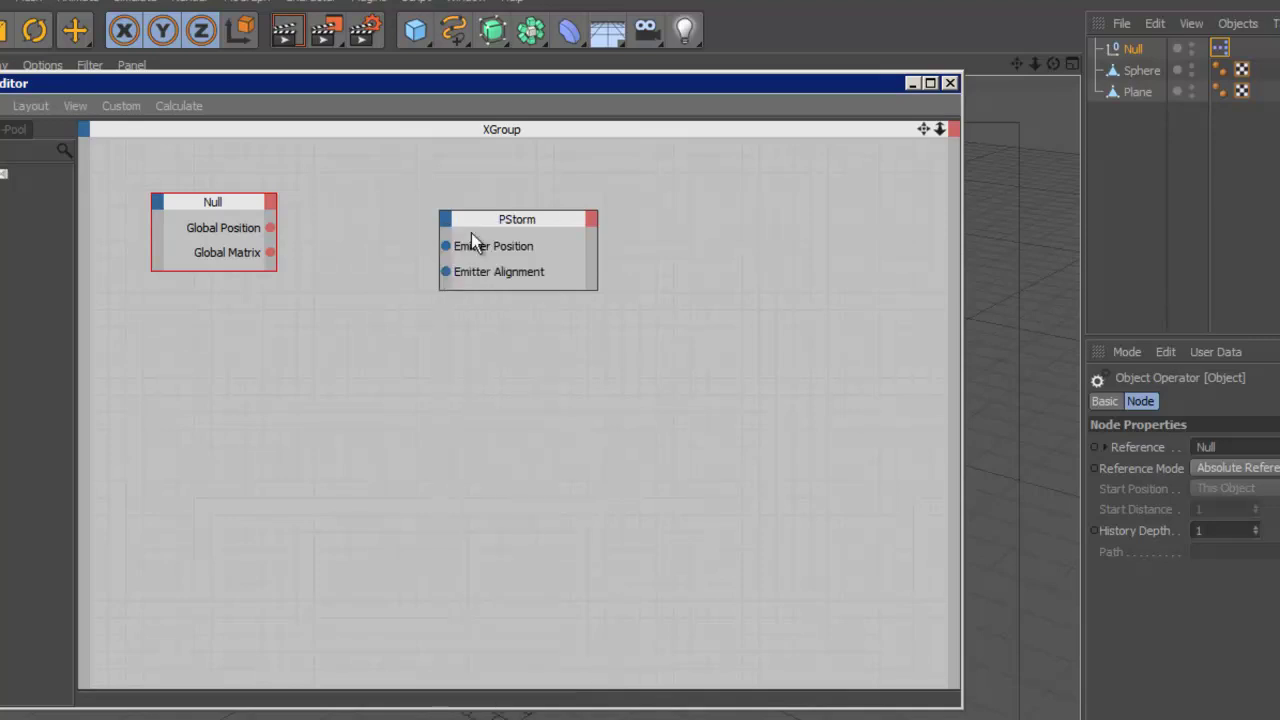
Try adding a Global Rotation output to the null node for Emitter Alignment, and undo it.
{"action": "left_click", "coordinate": [274, 202]}
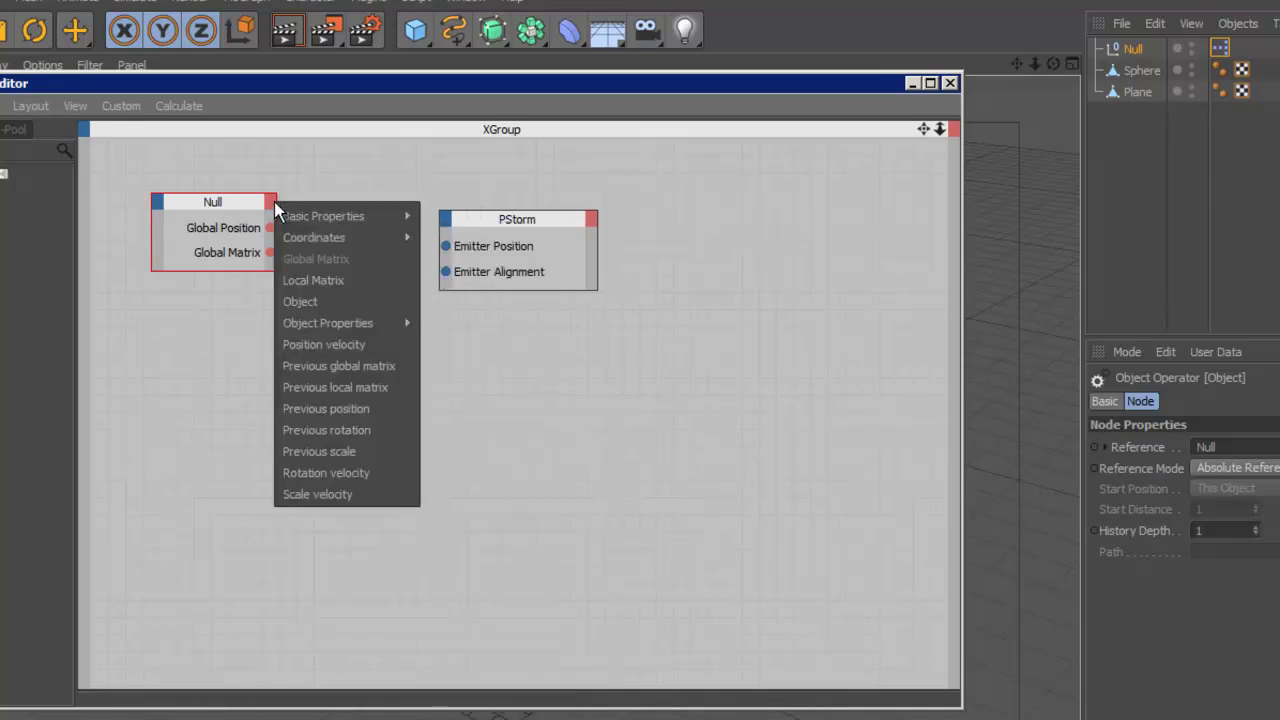
{"action": "mouse_move", "coordinate": [327, 239]}
{"action": "mouse_move", "coordinate": [533, 283]}
{"action": "left_click", "coordinate": [591, 281]}
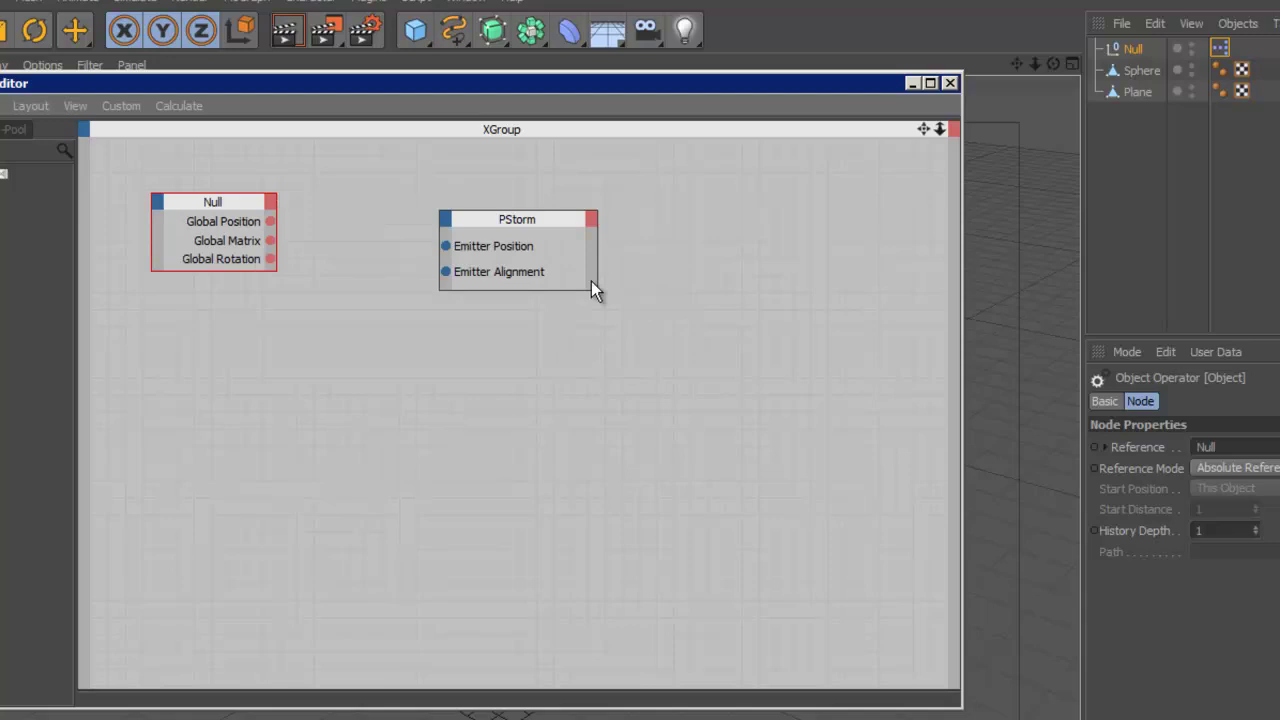
{"action": "left_click_drag", "start_coordinate": [445, 272], "coordinate": [269, 257]}
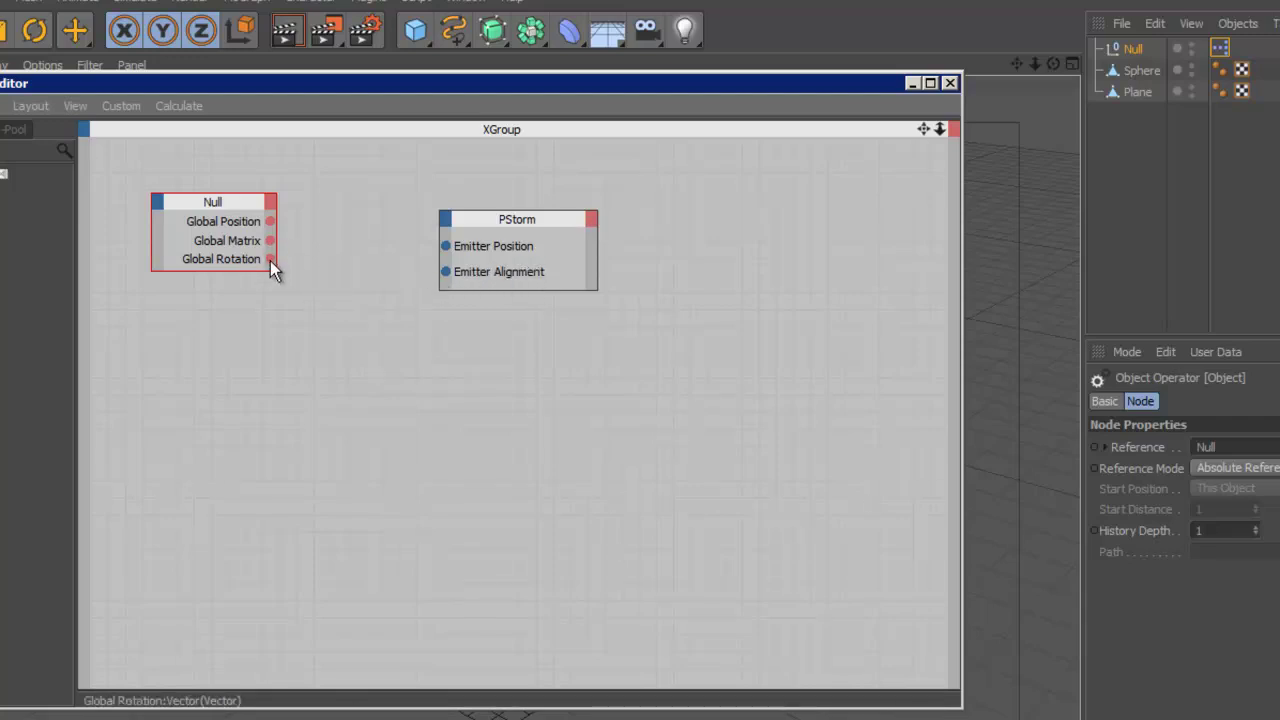
{"action": "key", "text": "ctrl+z"}
Connect the null's Global Position to Emitter Position and its Global Matrix to Emitter Alignment, and minimize the XPresso editor.
{"action": "mouse_move", "coordinate": [270, 253]}
{"action": "left_mouse_down"}
{"action": "mouse_move", "coordinate": [486, 284]}
{"action": "mouse_move", "coordinate": [324, 221]}
{"action": "mouse_move", "coordinate": [270, 228]}
{"action": "left_mouse_up"}
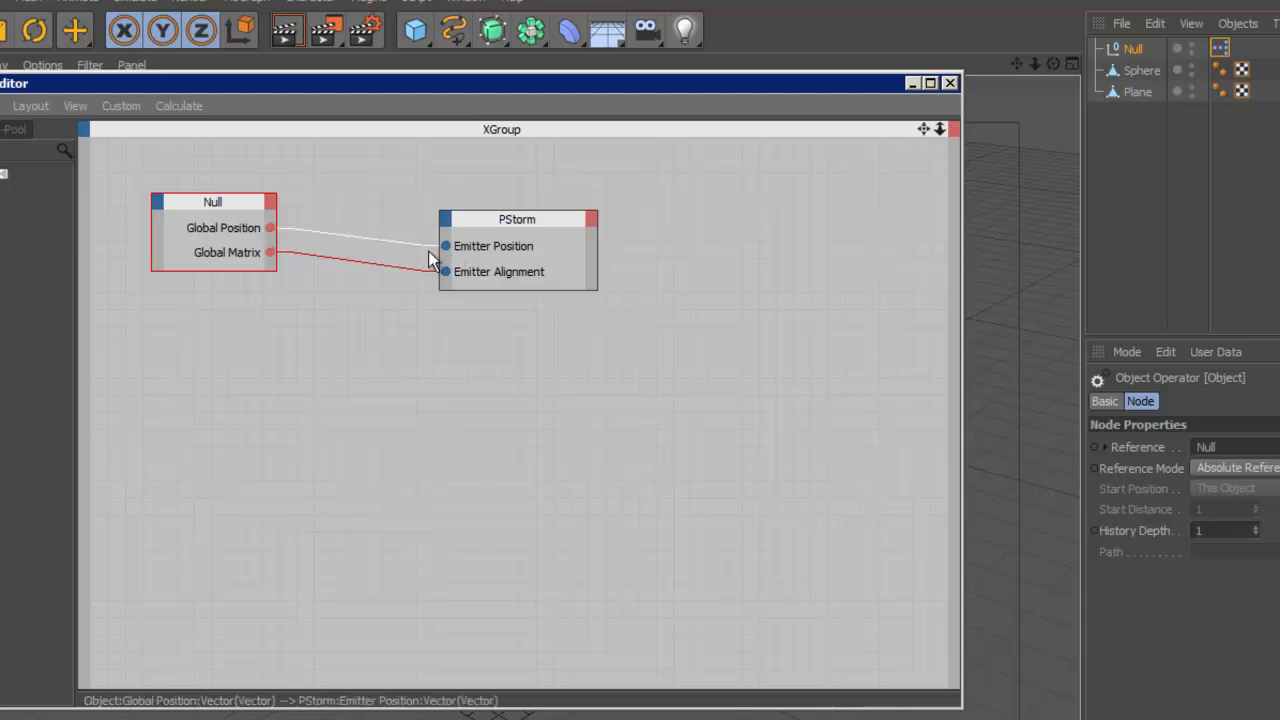
{"action": "left_click", "coordinate": [911, 84]}
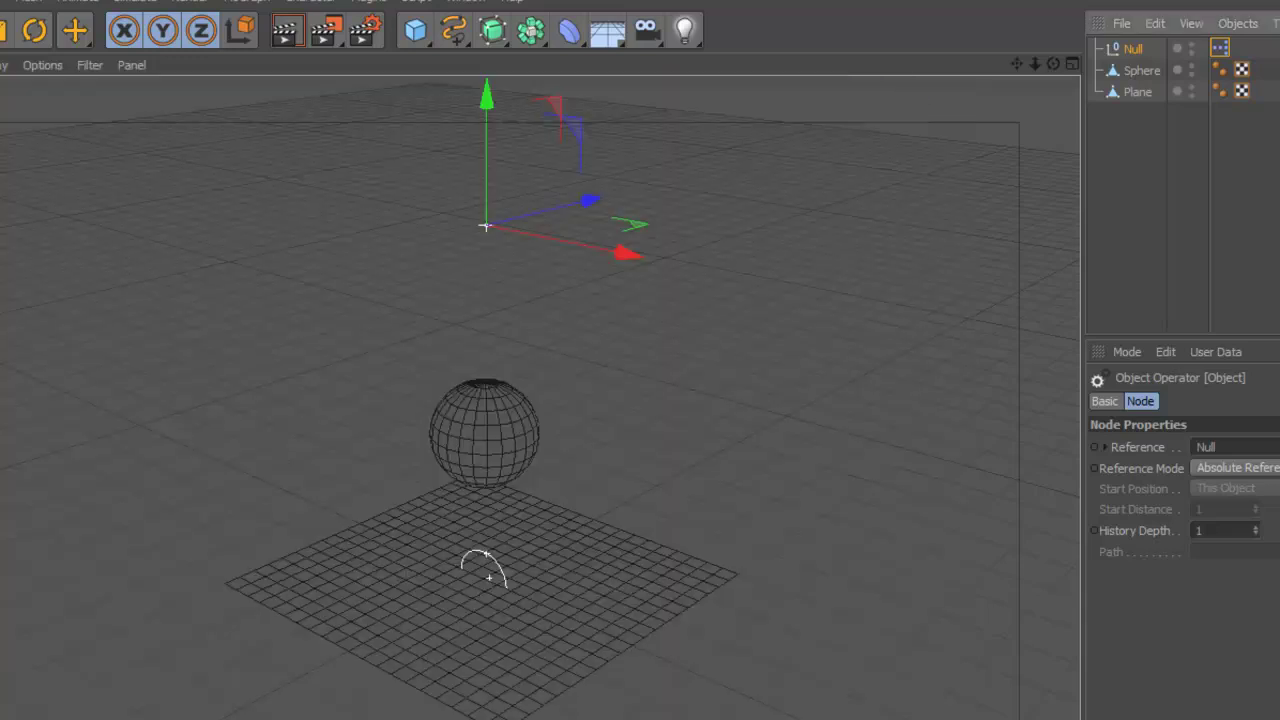
Play the animation and rotate the null to a pitch of -90° so PStorm emits down toward the sphere.
{"action": "key", "text": "F8"}
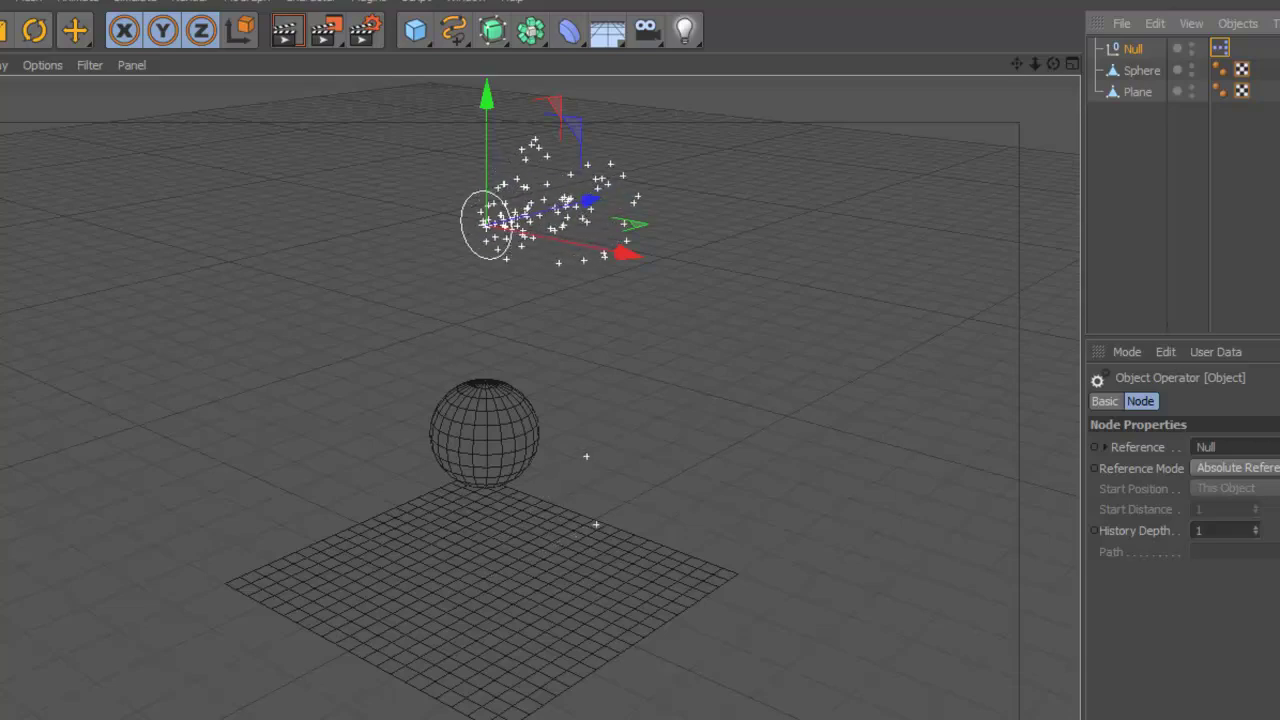
{"action": "key", "text": "r"}
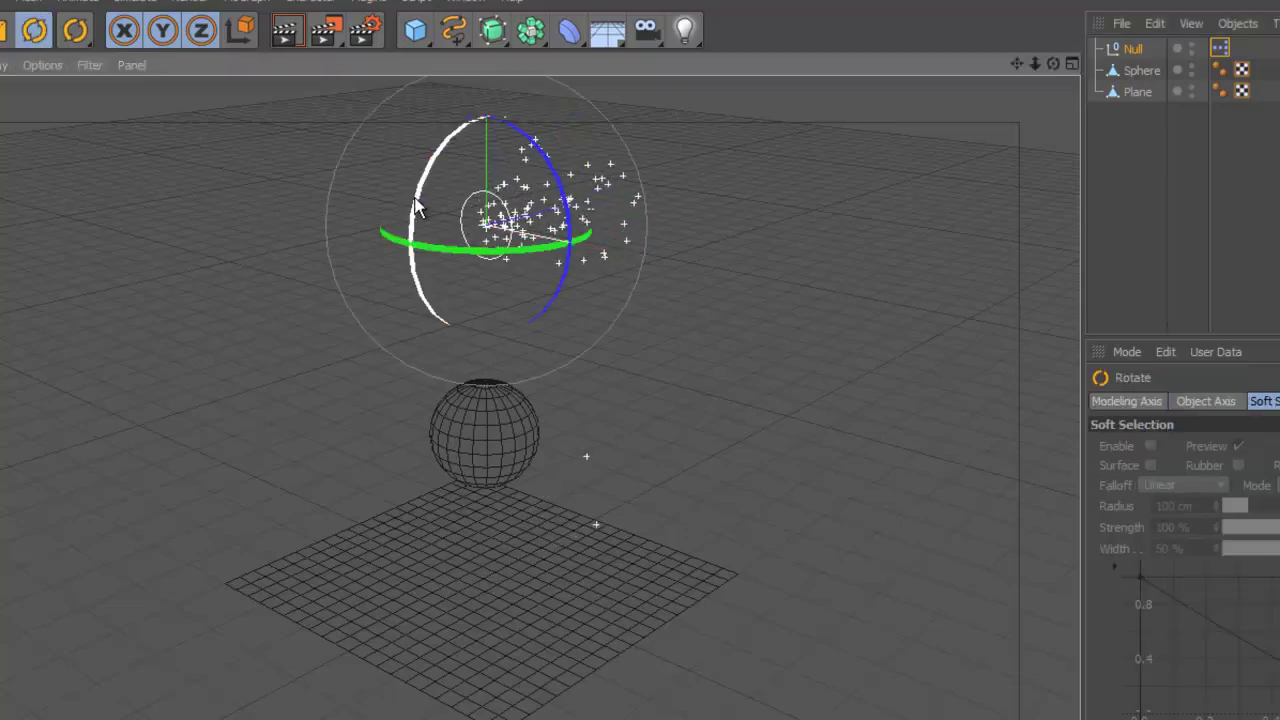
{"action": "left_click_drag", "start_coordinate": [432, 185], "coordinate": [659, 420]}
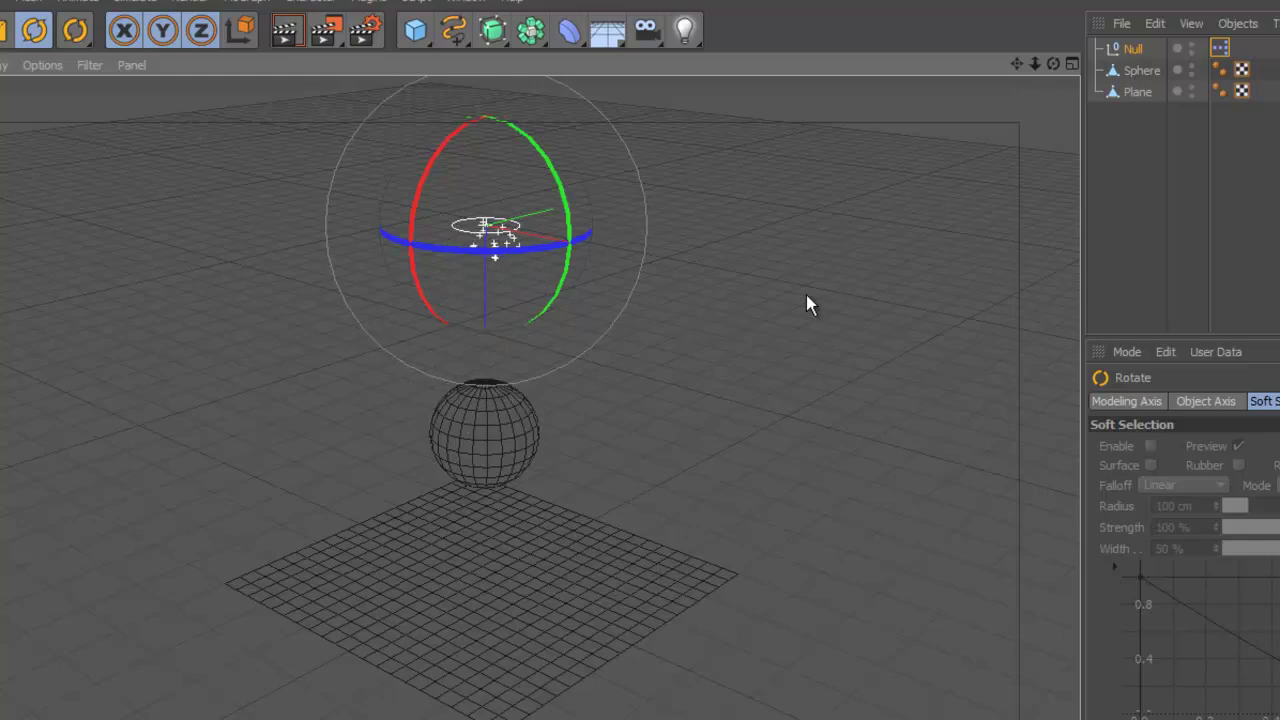
{"action": "scroll", "coordinate": [718, 488], "scroll_direction": "up", "scroll_amount": 2}
{"action": "left_click_drag", "start_coordinate": [716, 487], "coordinate": [717, 409], "text": "alt"}
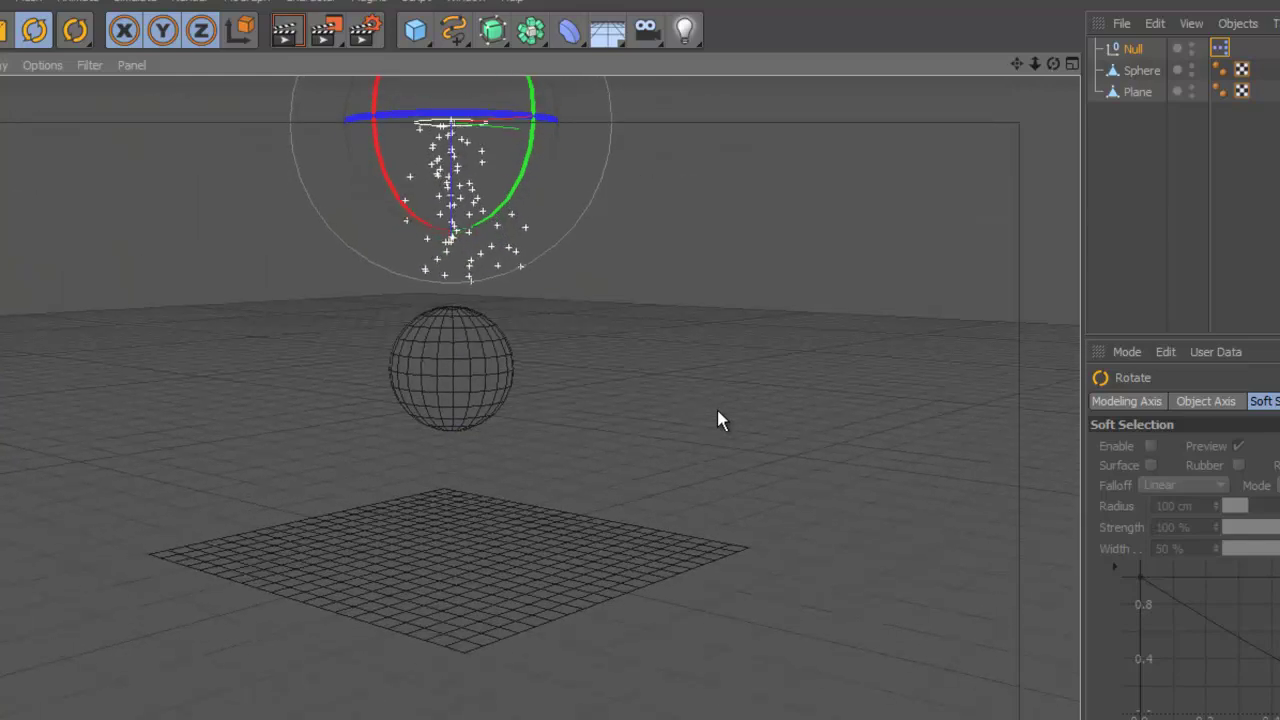
{"action": "left_click_drag", "start_coordinate": [494, 423], "coordinate": [513, 454], "text": "alt"}
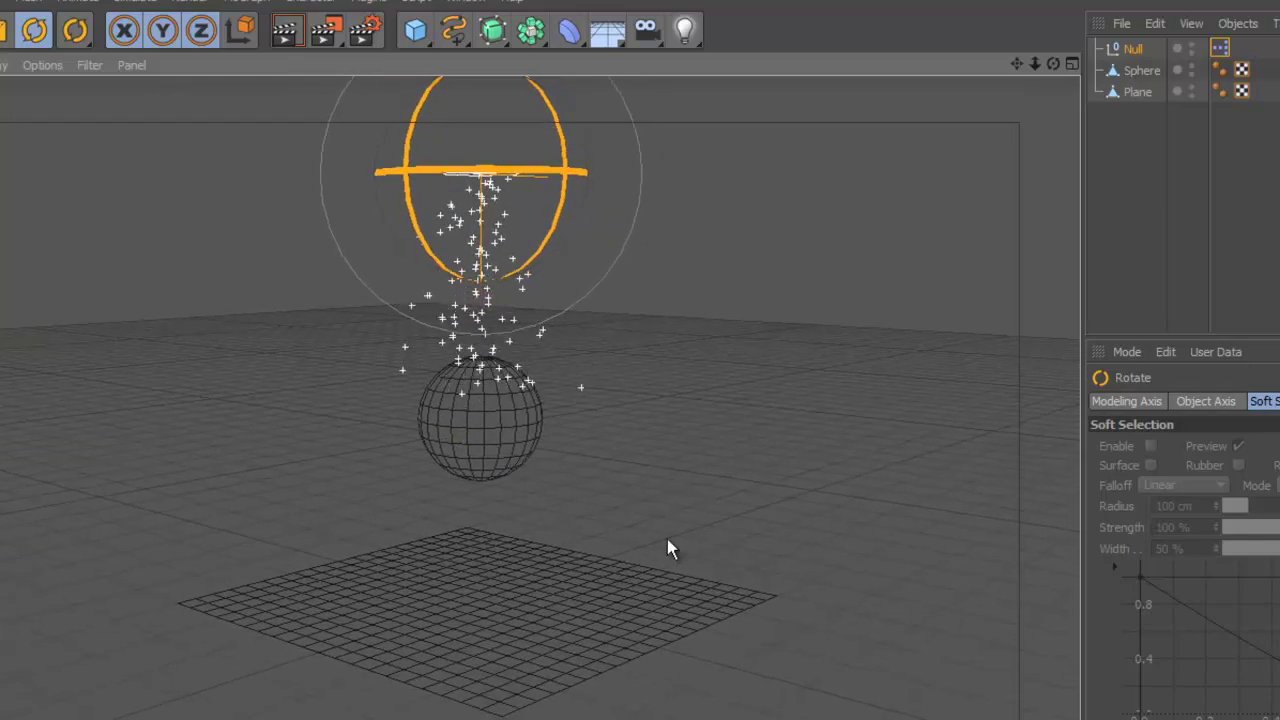
{"action": "left_click", "coordinate": [712, 401]}
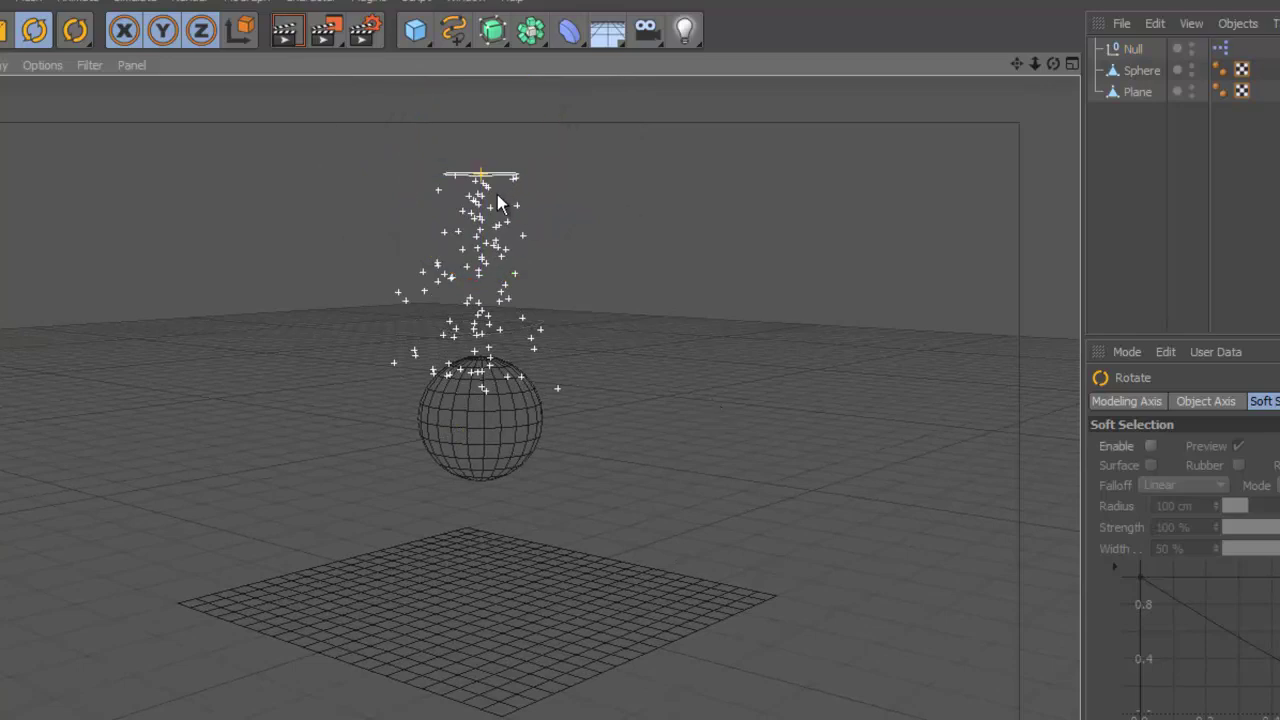
Raise the null slightly to a Y position of about 612.5 cm.
{"action": "left_click", "coordinate": [1110, 48]}
{"action": "key", "text": "e"}
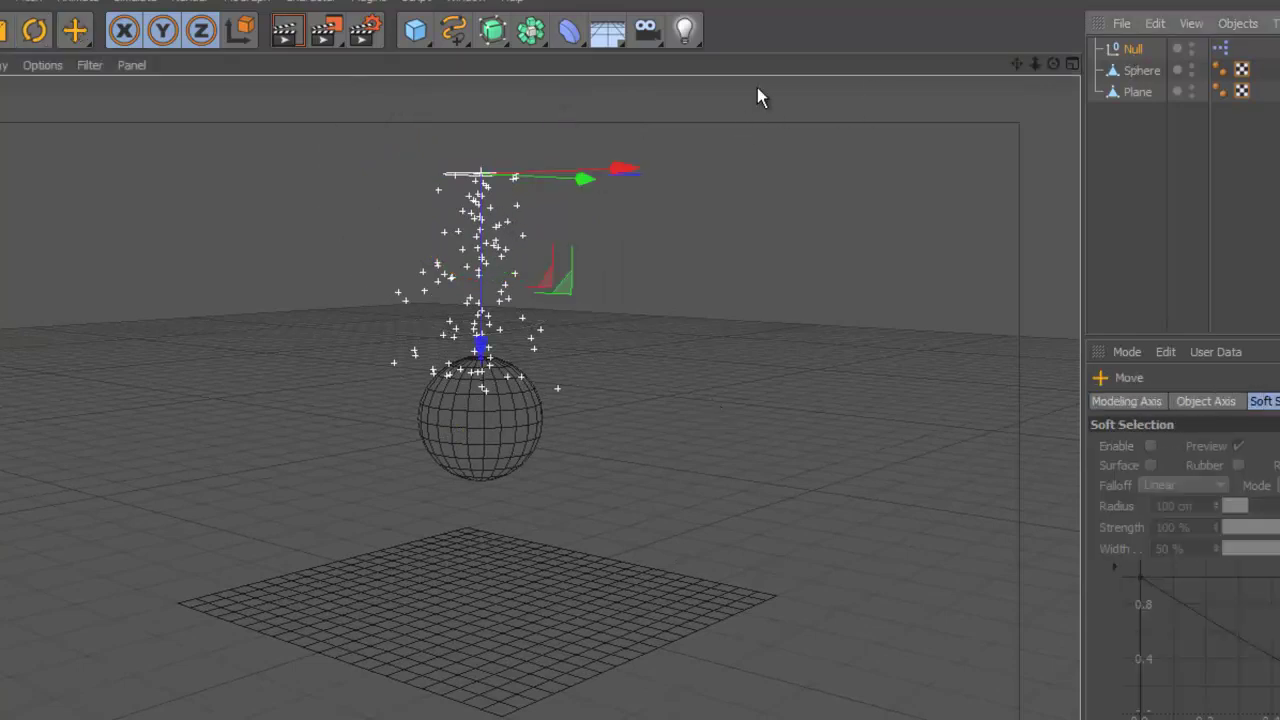
{"action": "left_click_drag", "start_coordinate": [483, 346], "coordinate": [482, 327]}
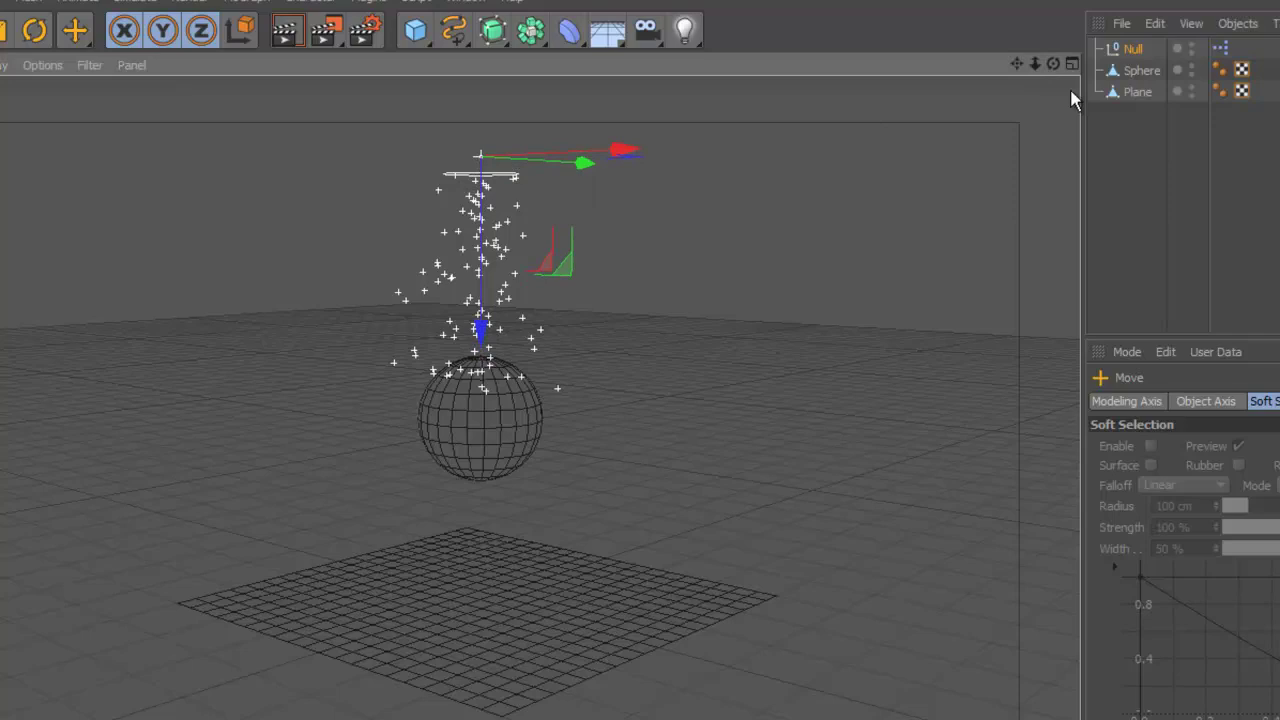
Reopen the null's XPresso graph and set the PStorm node's Count to 200.
{"action": "double_click", "coordinate": [1224, 49]}
{"action": "left_click", "coordinate": [520, 216]}
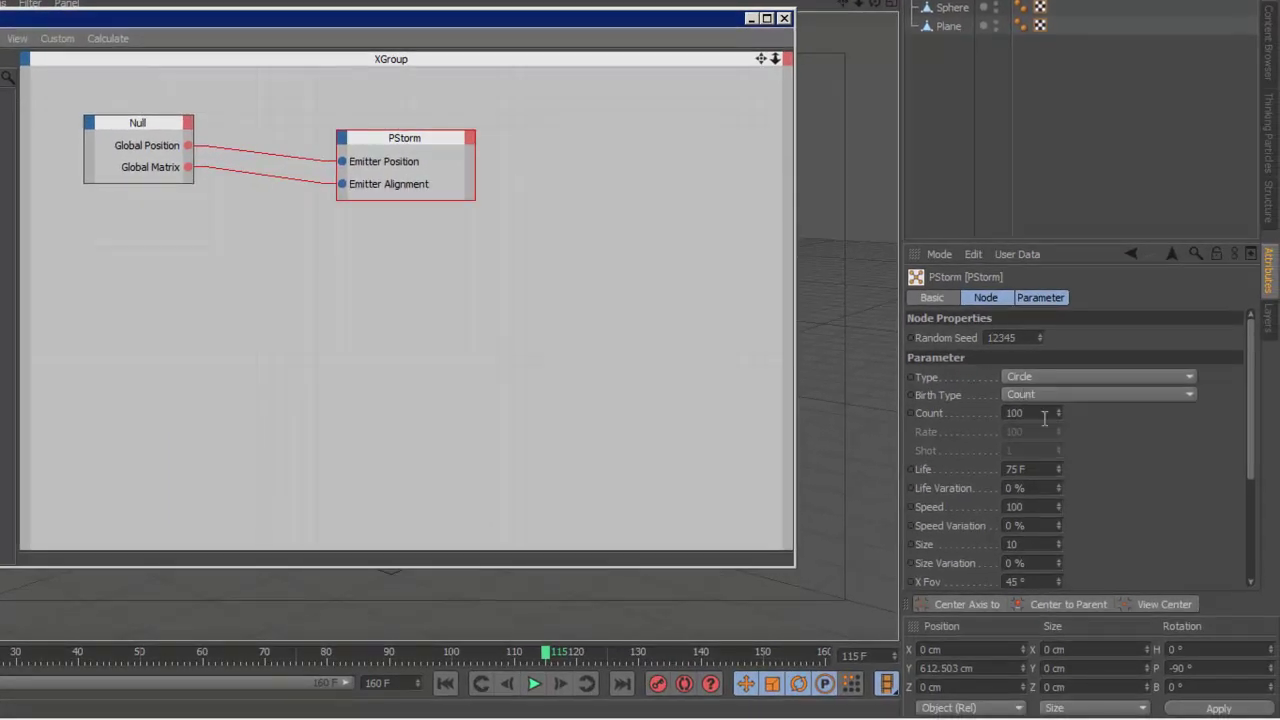
{"action": "double_click", "coordinate": [1044, 418]}
{"action": "type", "text": "200"}
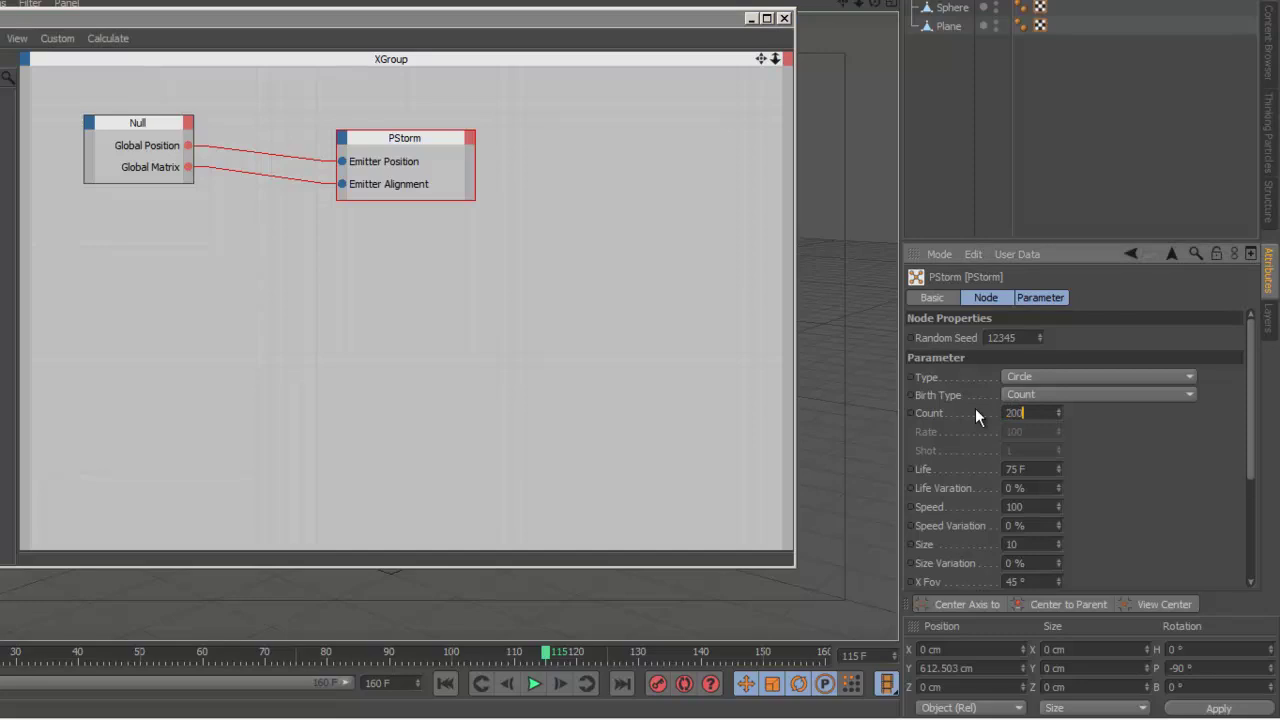
Set the PStorm particles' Life to 160 F and their Speed to 180.
{"action": "left_click_drag", "start_coordinate": [1256, 395], "coordinate": [1256, 477]}
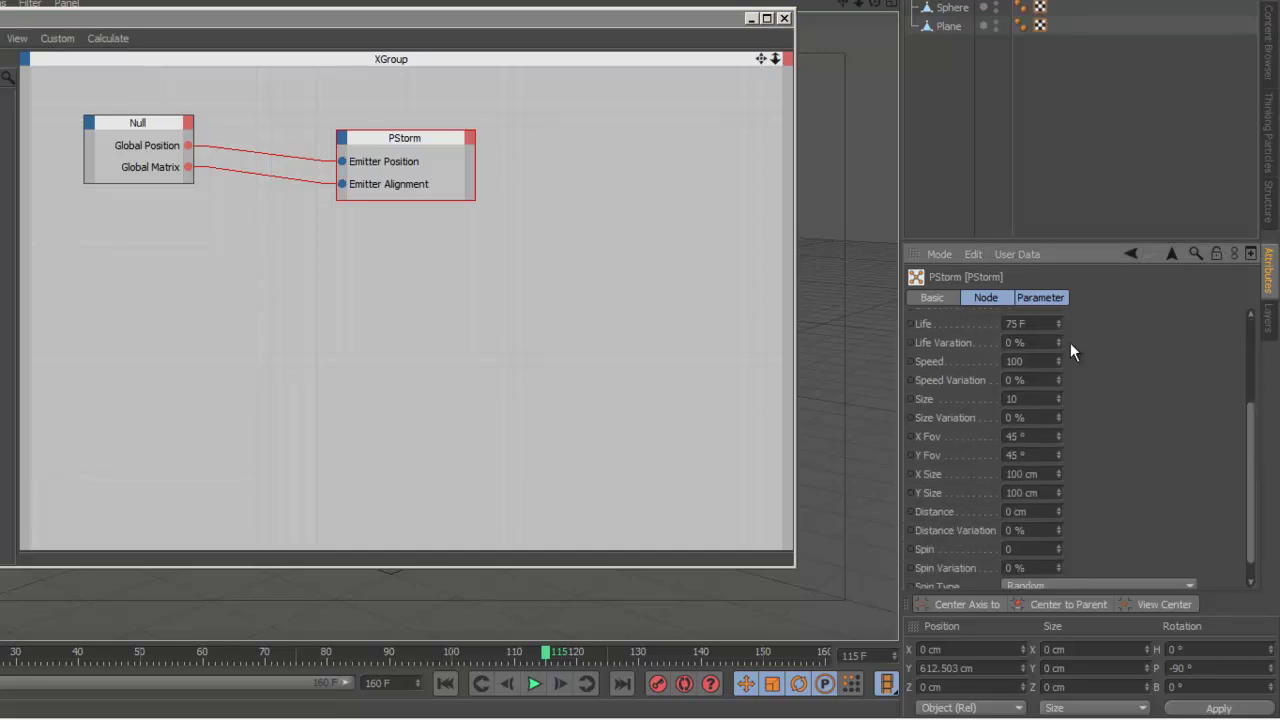
{"action": "double_click", "coordinate": [1015, 323]}
{"action": "double_click", "coordinate": [1008, 362]}
{"action": "type", "text": "180"}
Narrow the PStorm emission angle by setting X Fov and Y Fov to 22°.
{"action": "left_click_drag", "start_coordinate": [1037, 433], "coordinate": [970, 436]}
{"action": "type", "text": "22"}
{"action": "key", "text": "Tab"}
{"action": "type", "text": "22"}
{"action": "left_click", "coordinate": [1035, 436]}
Set the PStorm emitter's X Size and Y Size to 55 cm.
{"action": "left_click_drag", "start_coordinate": [1038, 480], "coordinate": [985, 477]}
{"action": "type", "text": "55"}
{"action": "key", "text": "Tab"}
{"action": "type", "text": "55"}
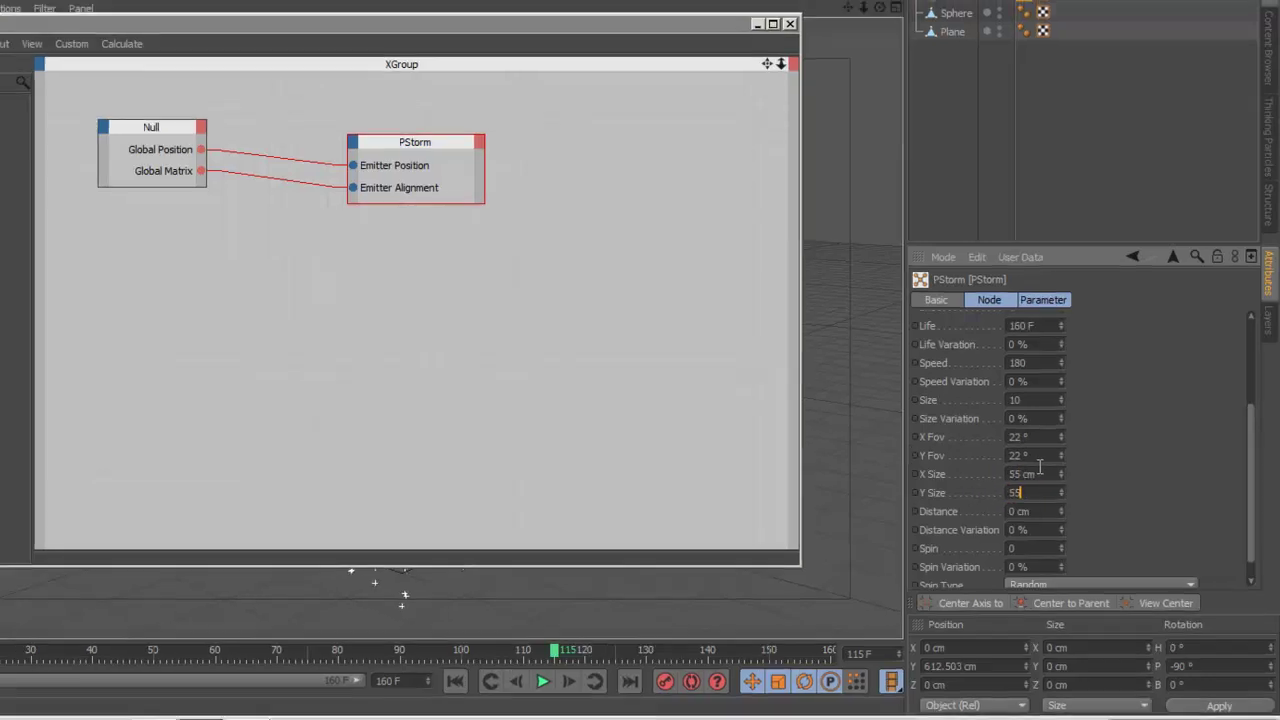
Minimize the XPresso editor and play the simulation from the first frame to check the particle stream.
{"action": "left_click", "coordinate": [757, 23]}
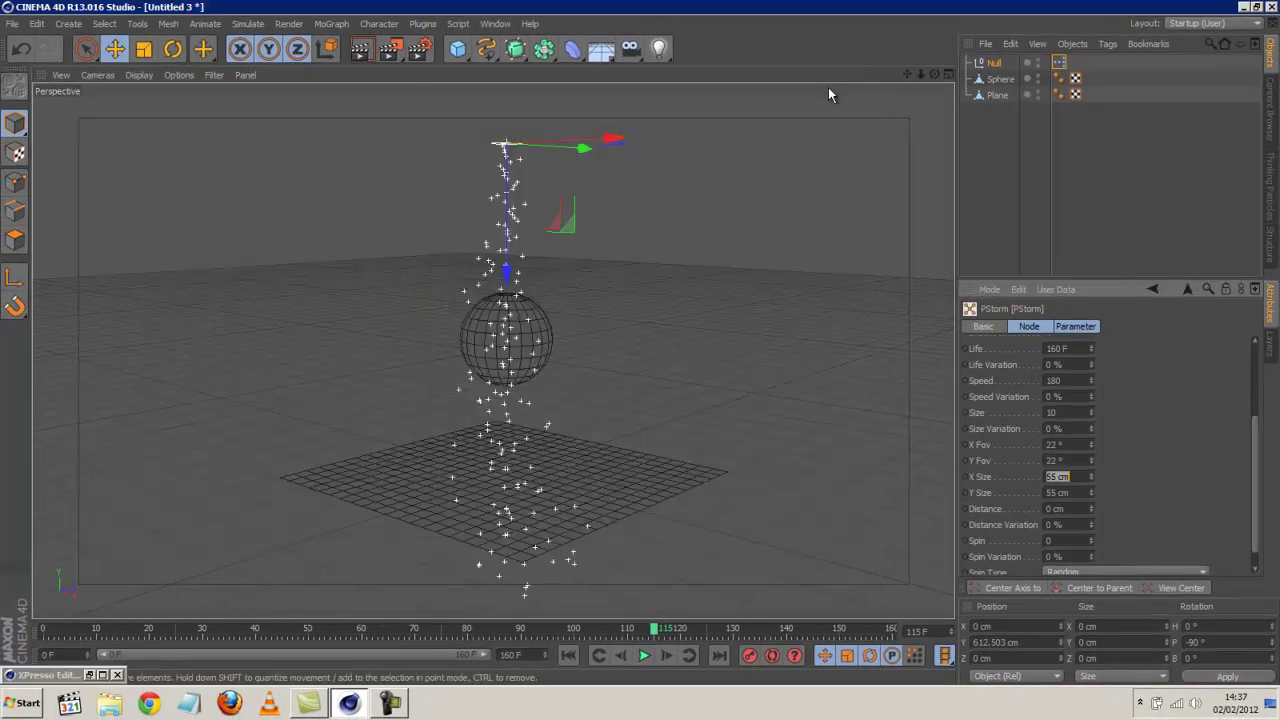
{"action": "left_click", "coordinate": [568, 655]}
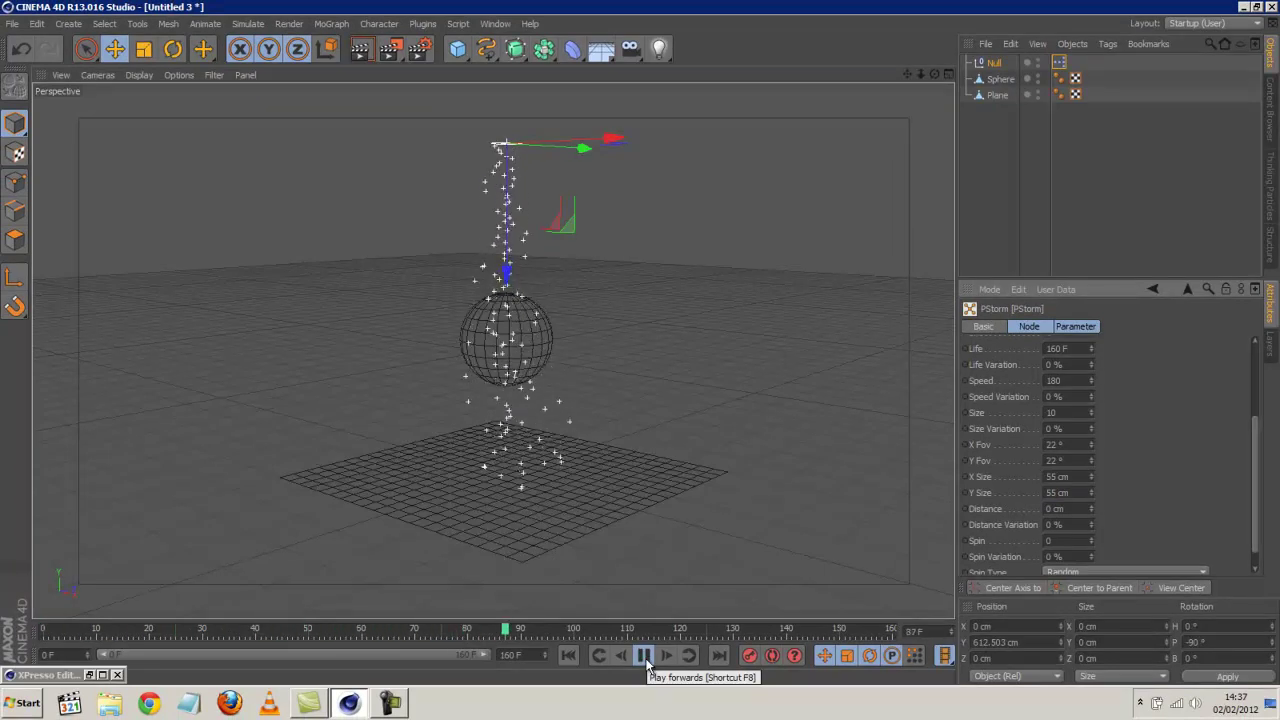
Set the PStorm emitter's X Size and Y Size to 44 cm and replay the simulation from the first frame.
{"action": "left_click", "coordinate": [645, 657]}
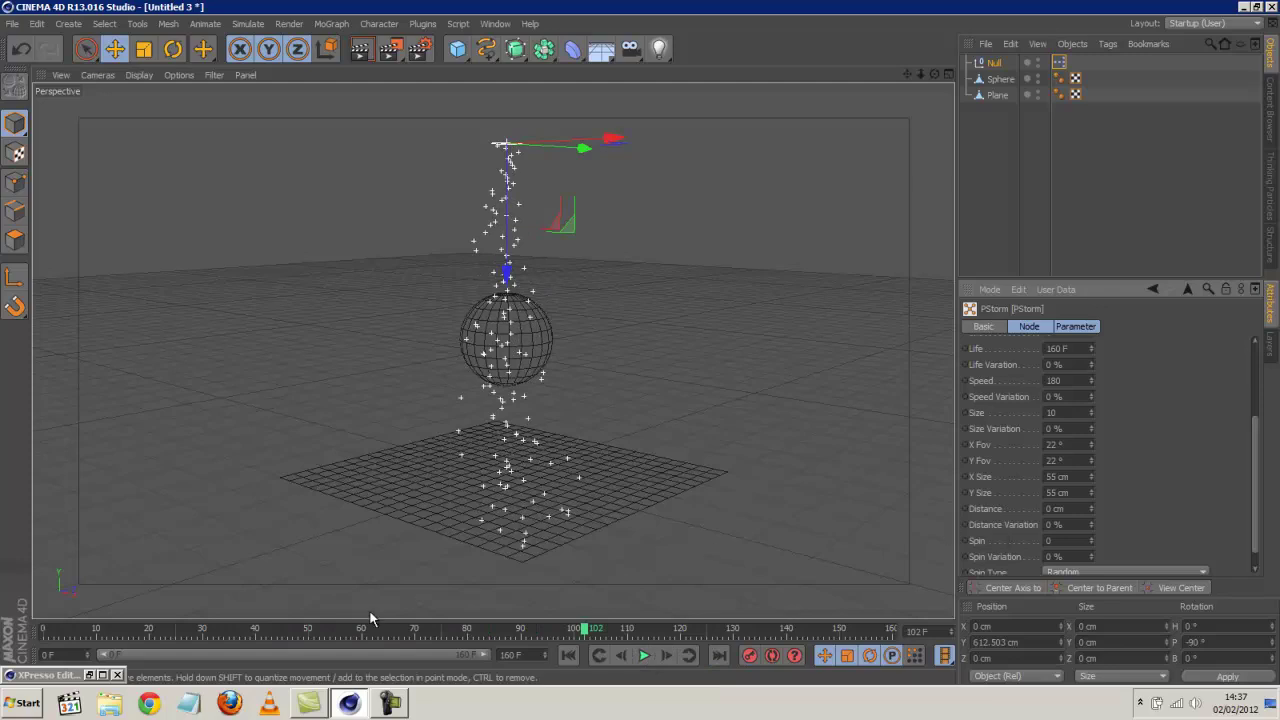
{"action": "left_click_drag", "start_coordinate": [1085, 476], "coordinate": [985, 477]}
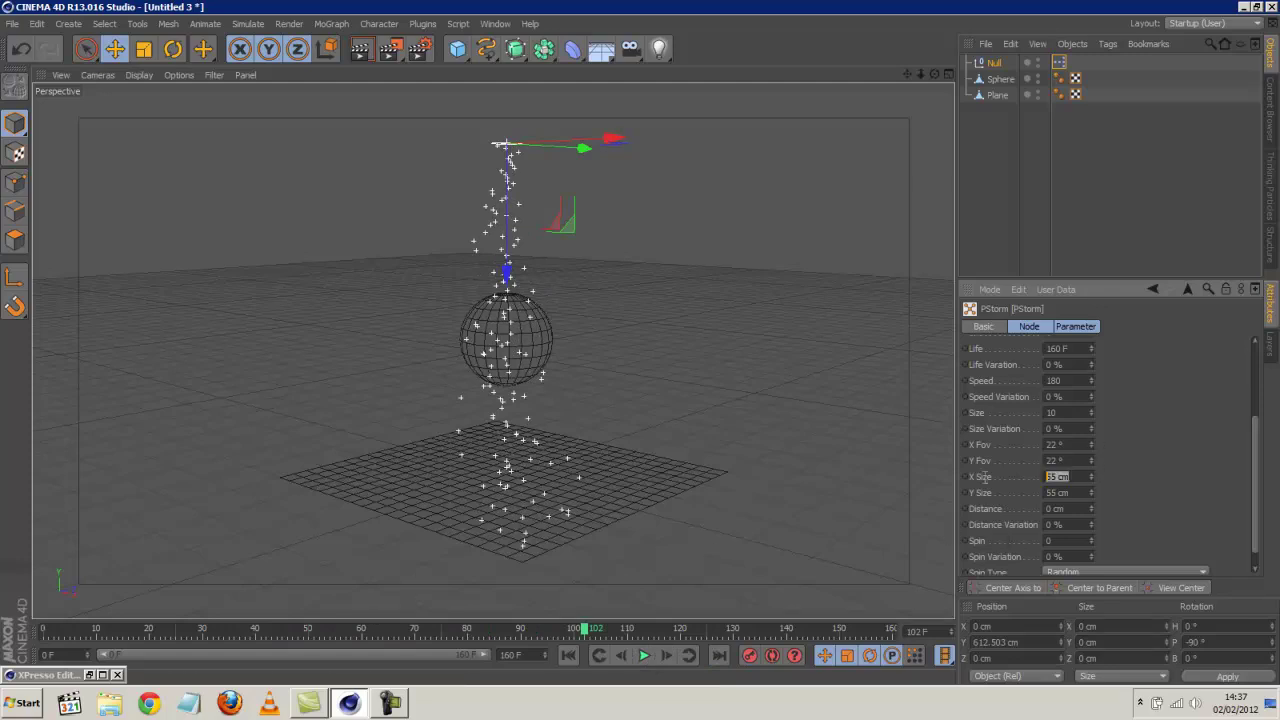
{"action": "type", "text": "44"}
{"action": "key", "text": "Tab"}
{"action": "type", "text": "4"}
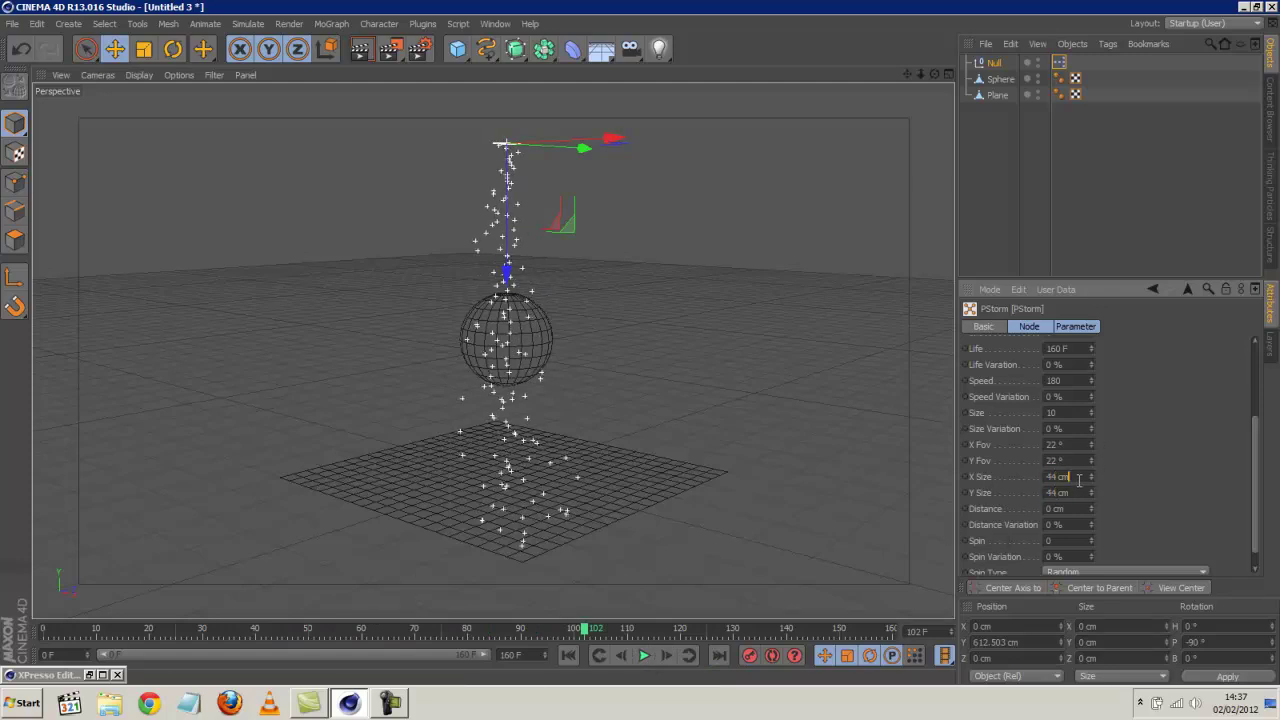
{"action": "left_click", "coordinate": [569, 655]}
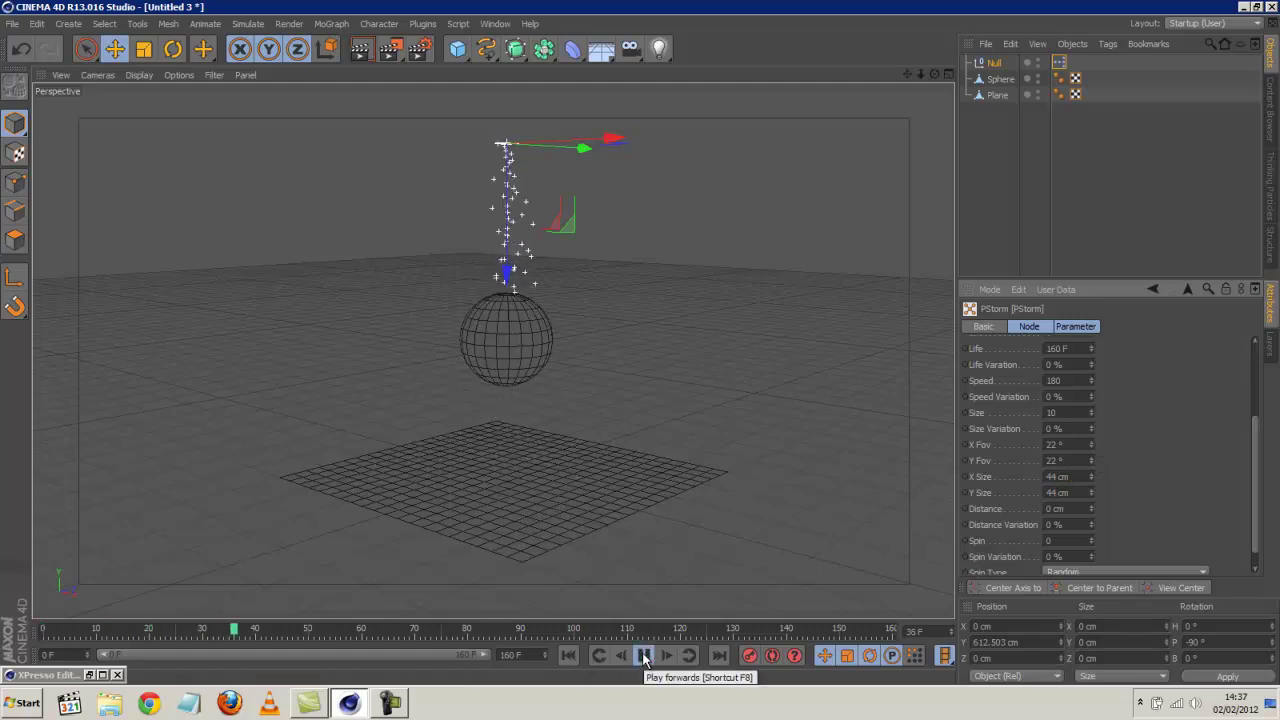
{"action": "left_click", "coordinate": [644, 655]}
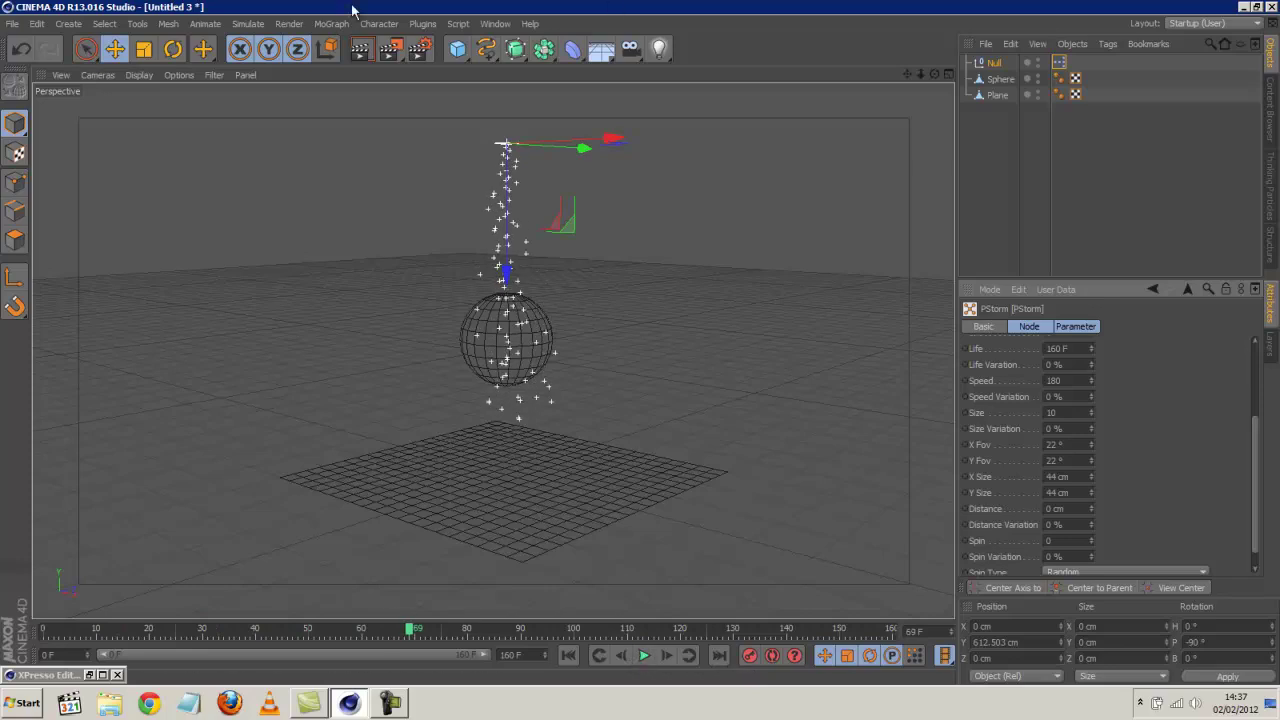
Add a Gravity particle modifier to the scene and place it below the Plane in the object hierarchy.
{"action": "left_click", "coordinate": [248, 23]}
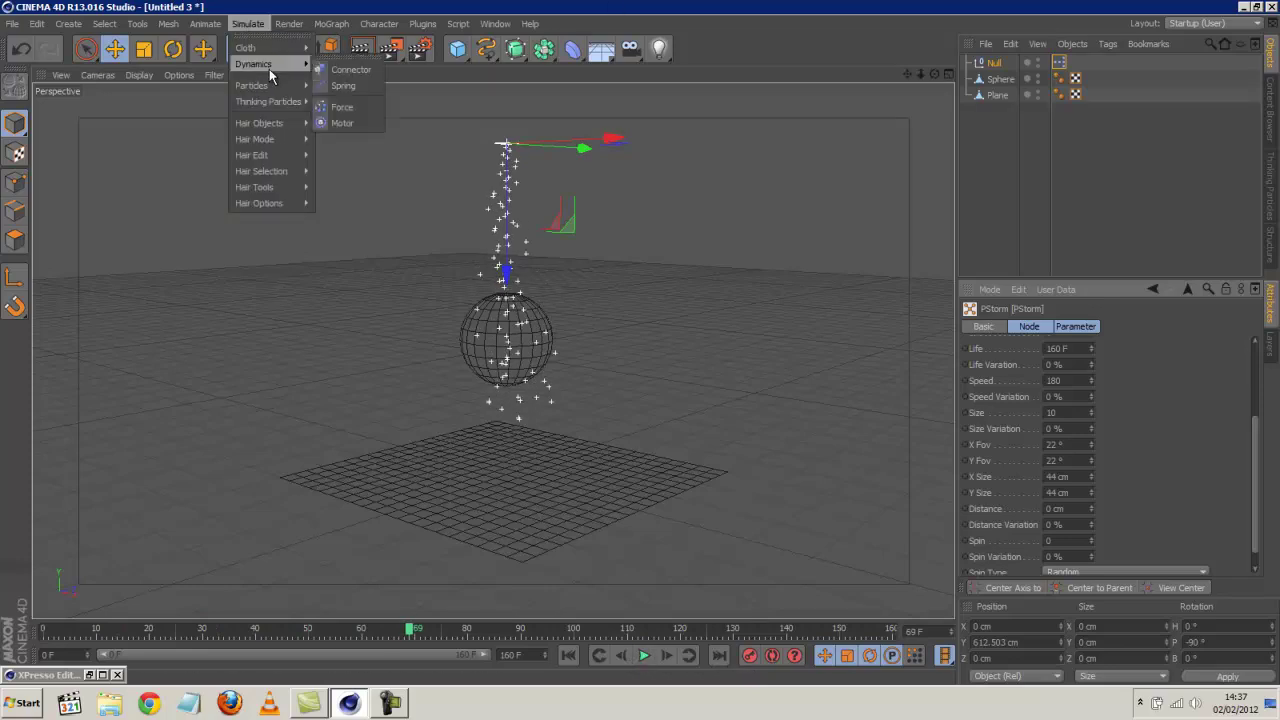
{"action": "mouse_move", "coordinate": [276, 90]}
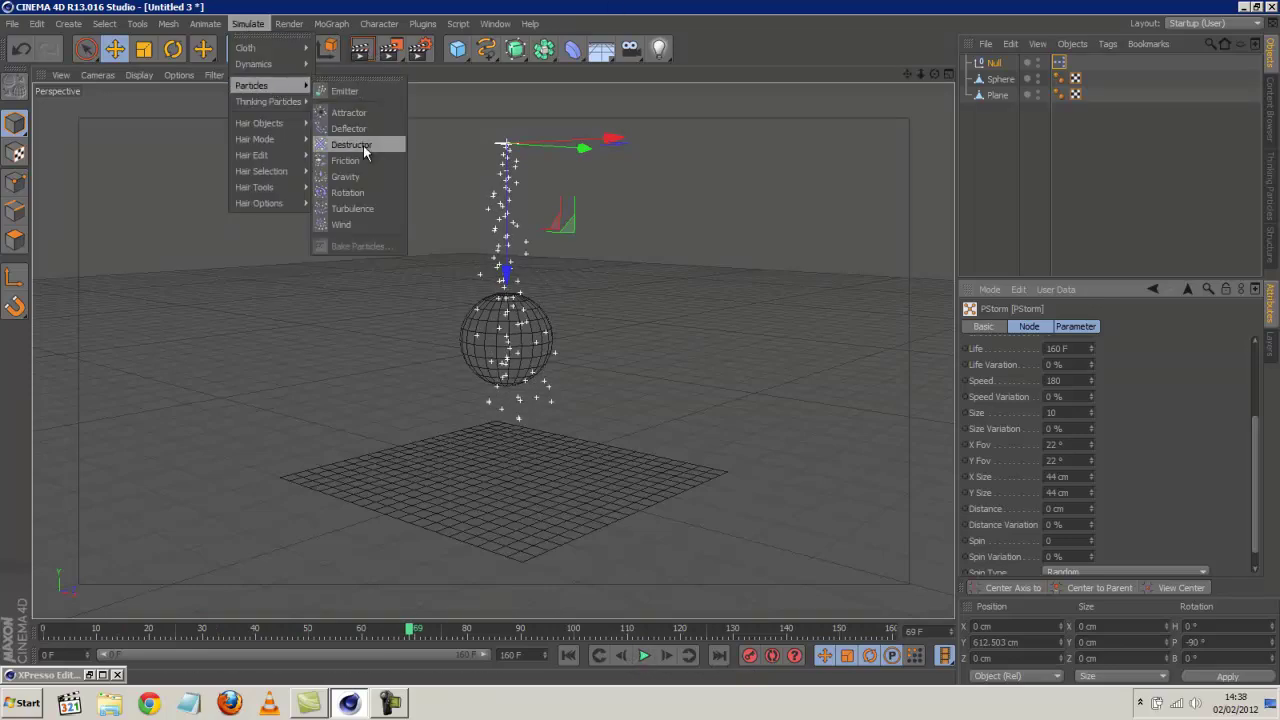
{"action": "left_click", "coordinate": [345, 176]}
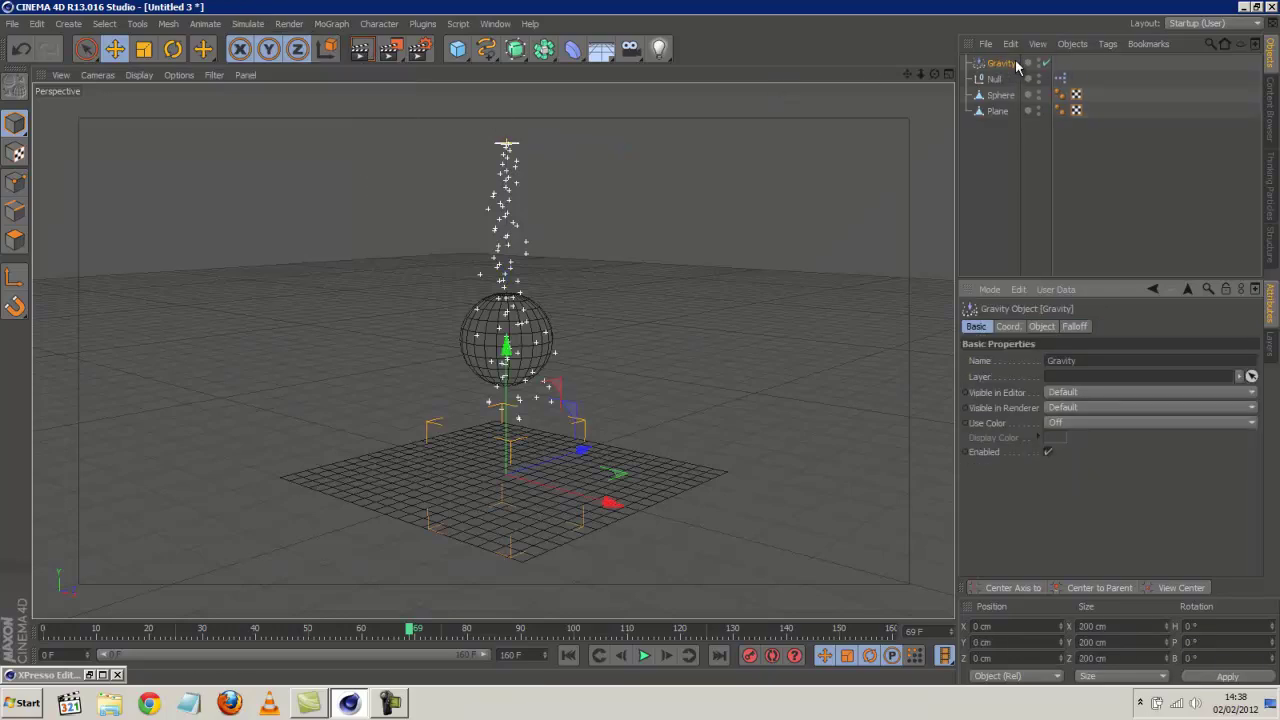
{"action": "left_click_drag", "start_coordinate": [1004, 64], "coordinate": [996, 122]}
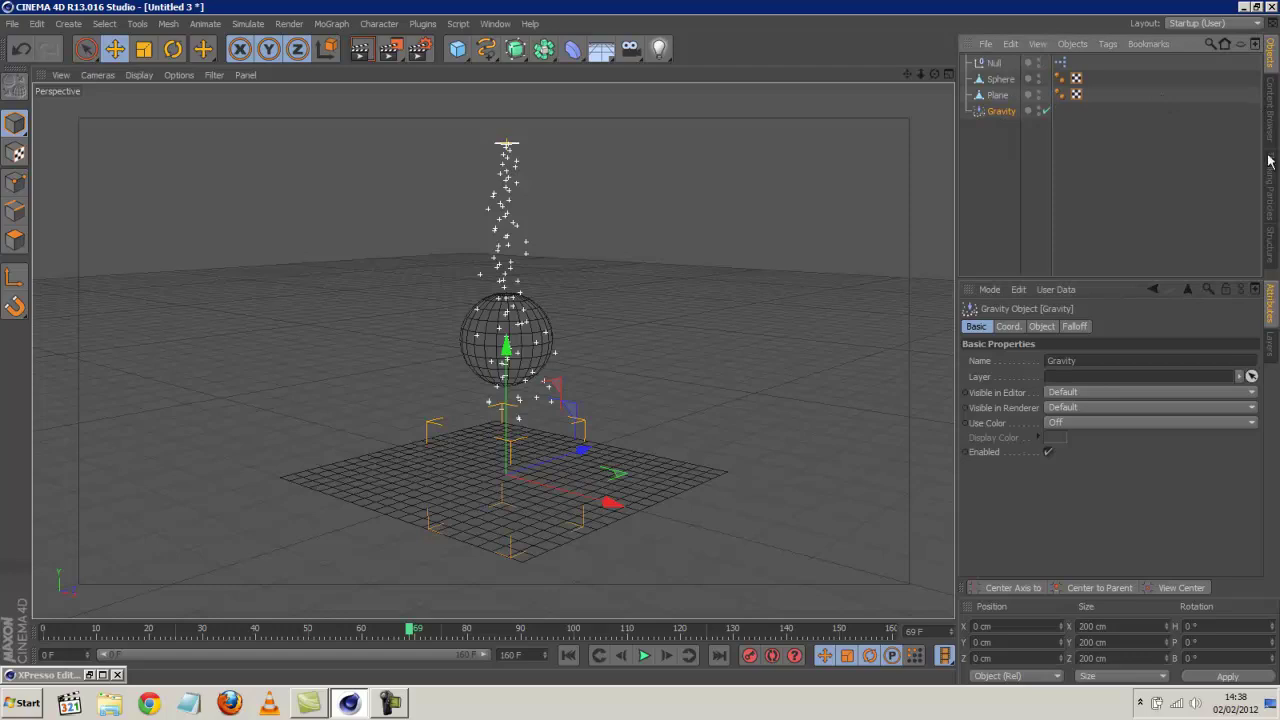
Open the Thinking Particles settings and add a particle group named Birth under All.
{"action": "left_click", "coordinate": [1271, 184]}
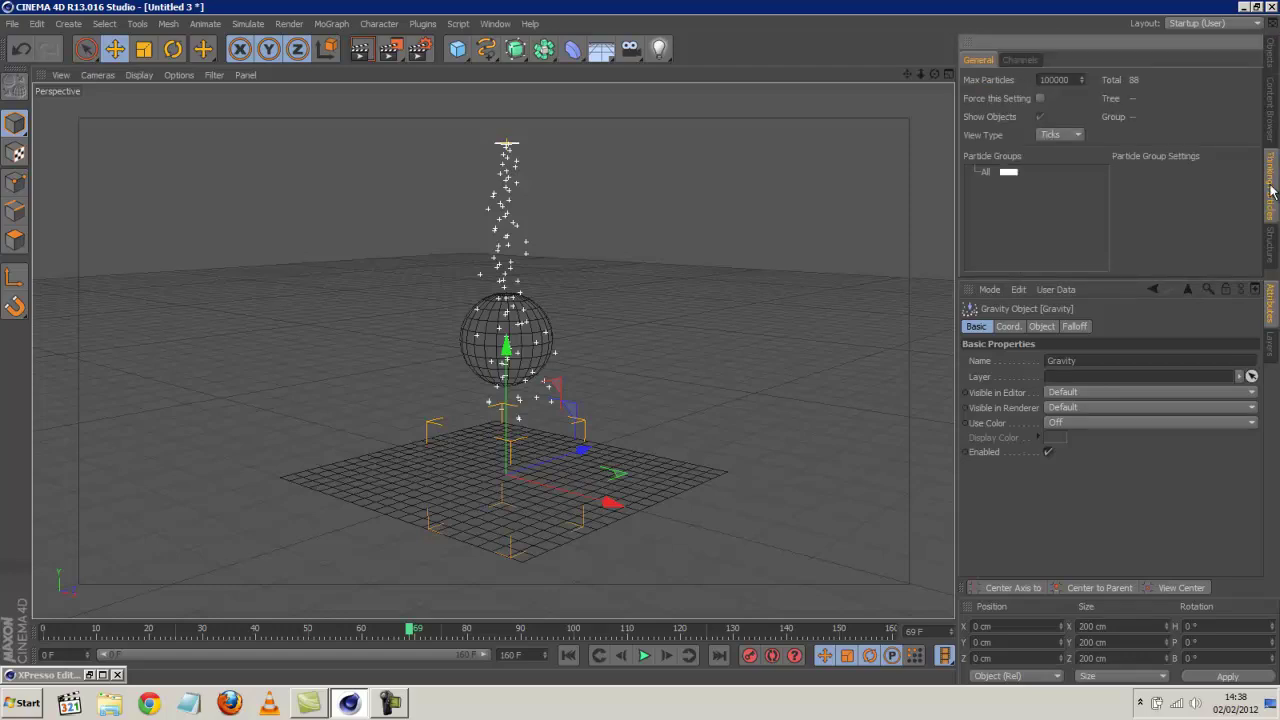
{"action": "left_click", "coordinate": [244, 24]}
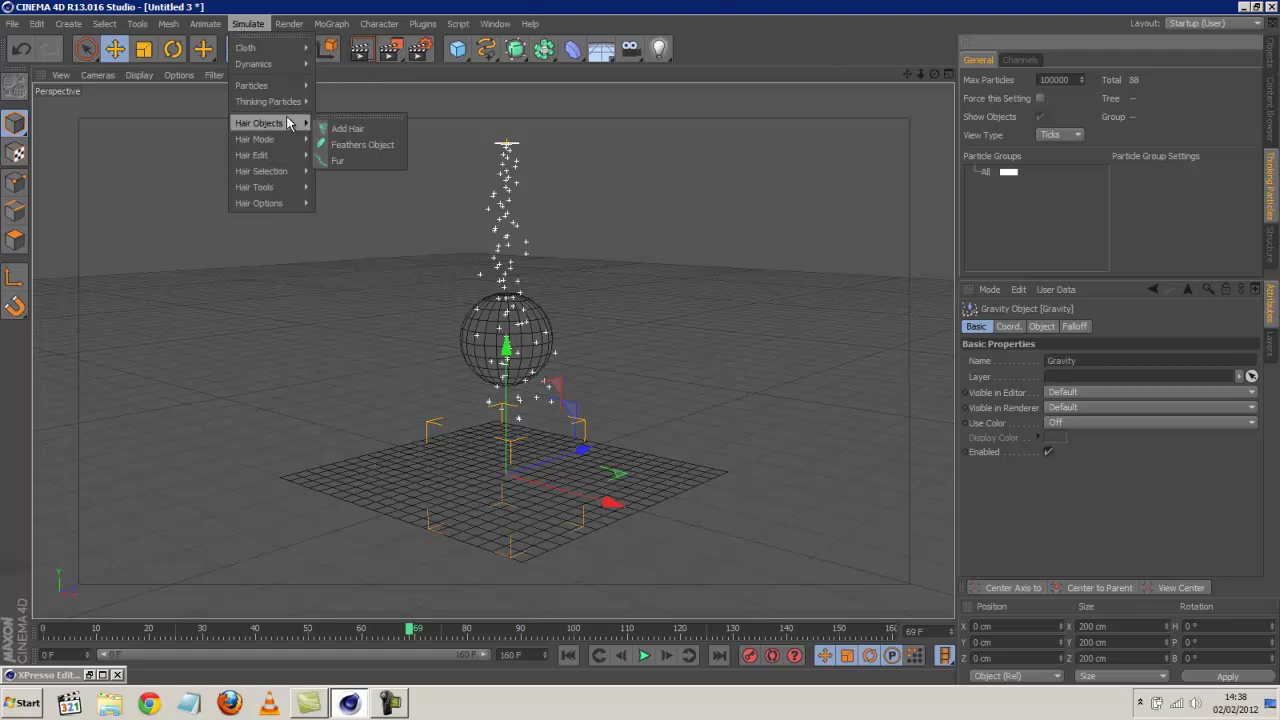
{"action": "mouse_move", "coordinate": [288, 104]}
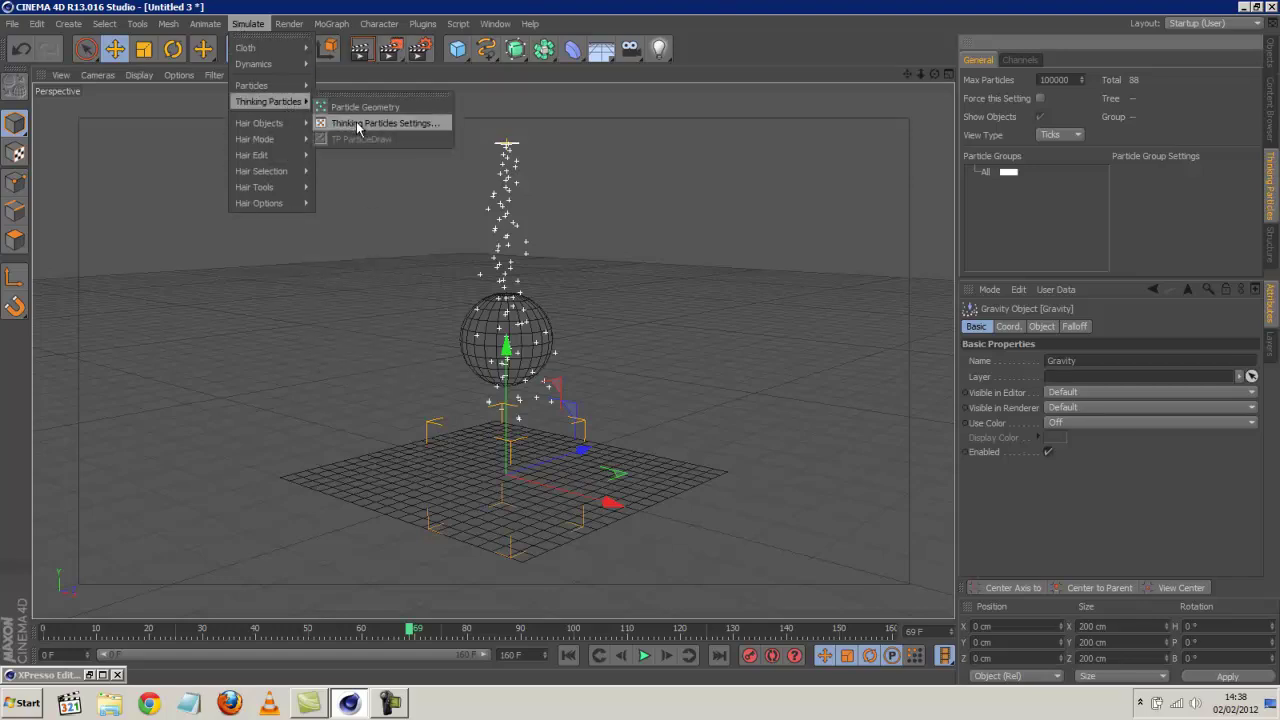
{"action": "left_click", "coordinate": [362, 124]}
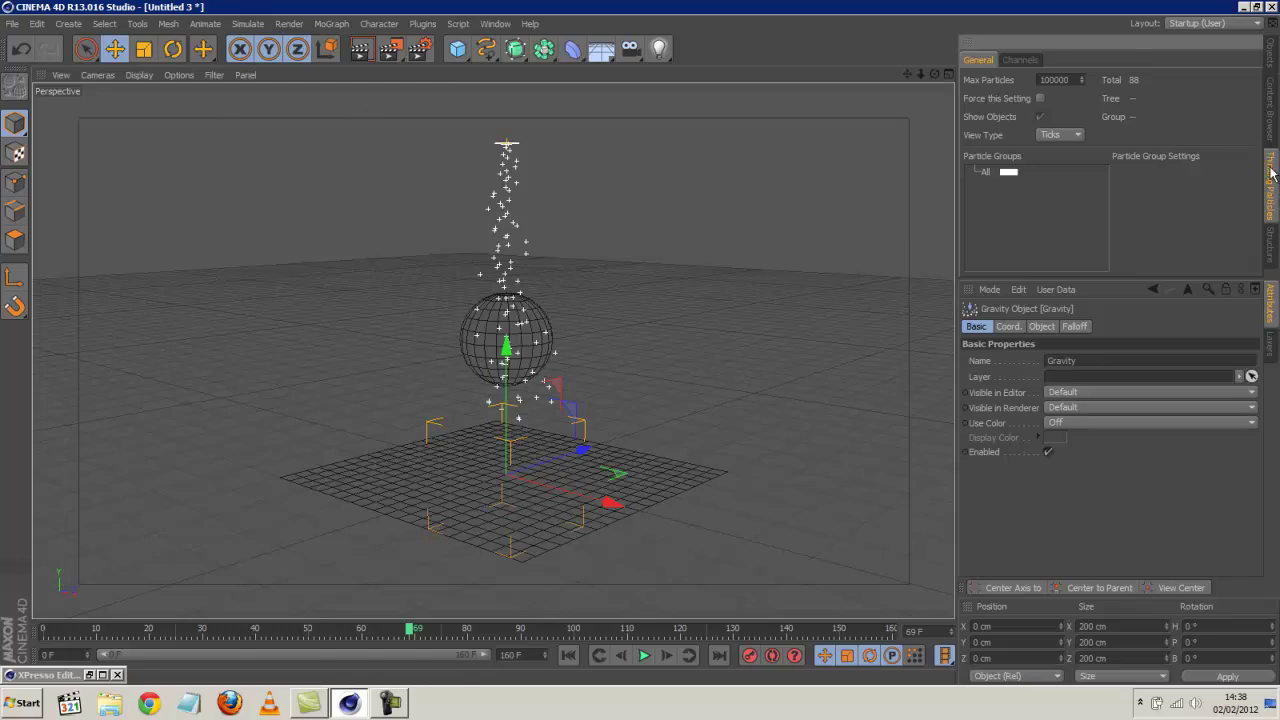
{"action": "left_click", "coordinate": [985, 172]}
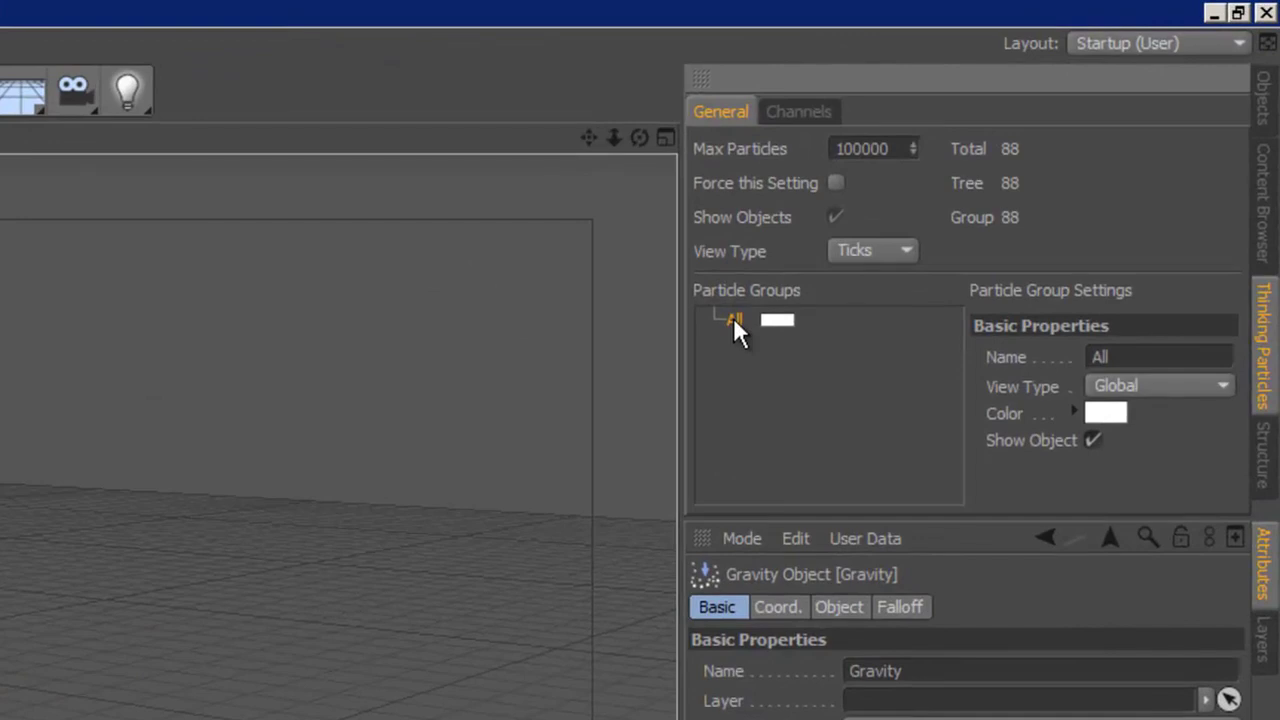
{"action": "right_click", "coordinate": [734, 318]}
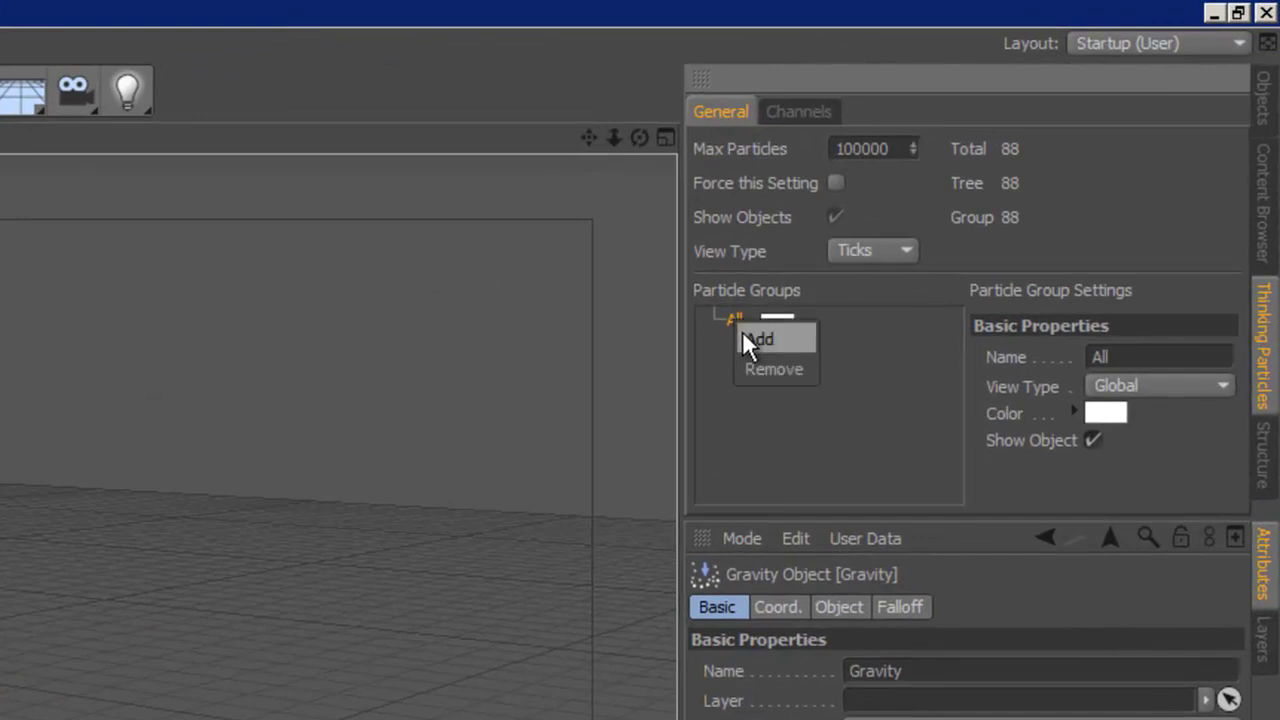
{"action": "left_click", "coordinate": [748, 341]}
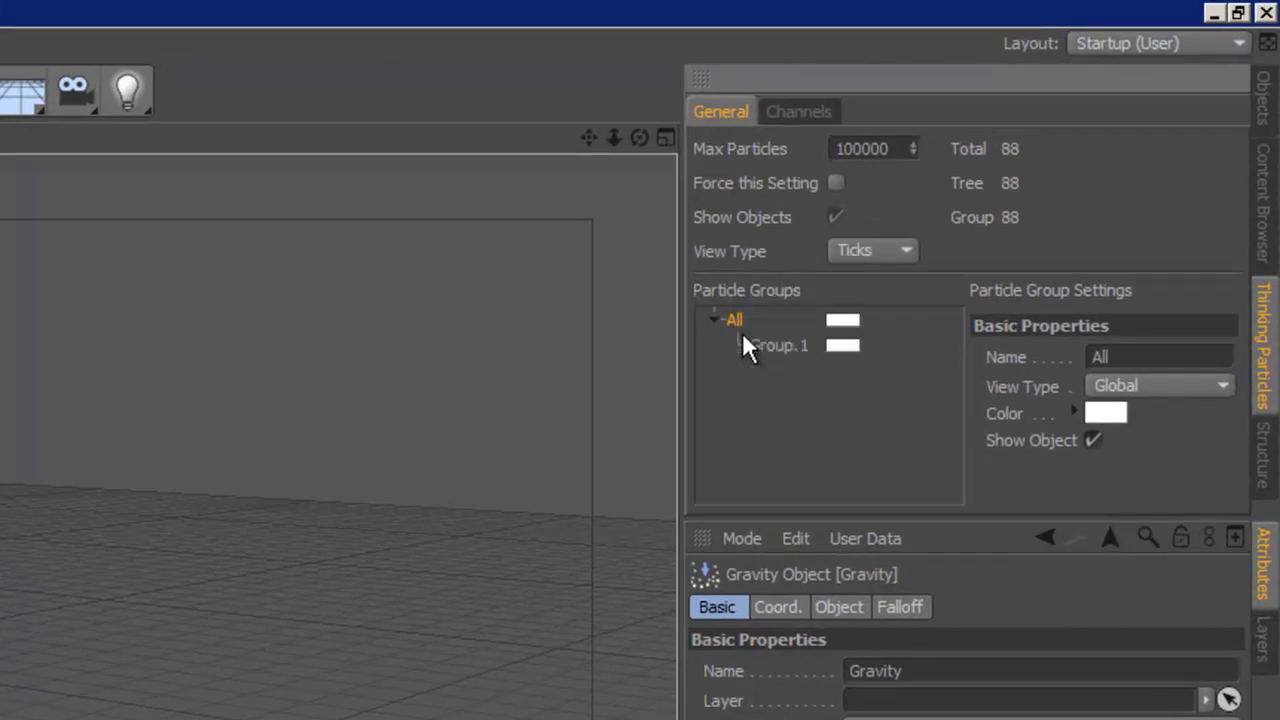
{"action": "double_click", "coordinate": [770, 350]}
{"action": "type", "text": "Birth"}
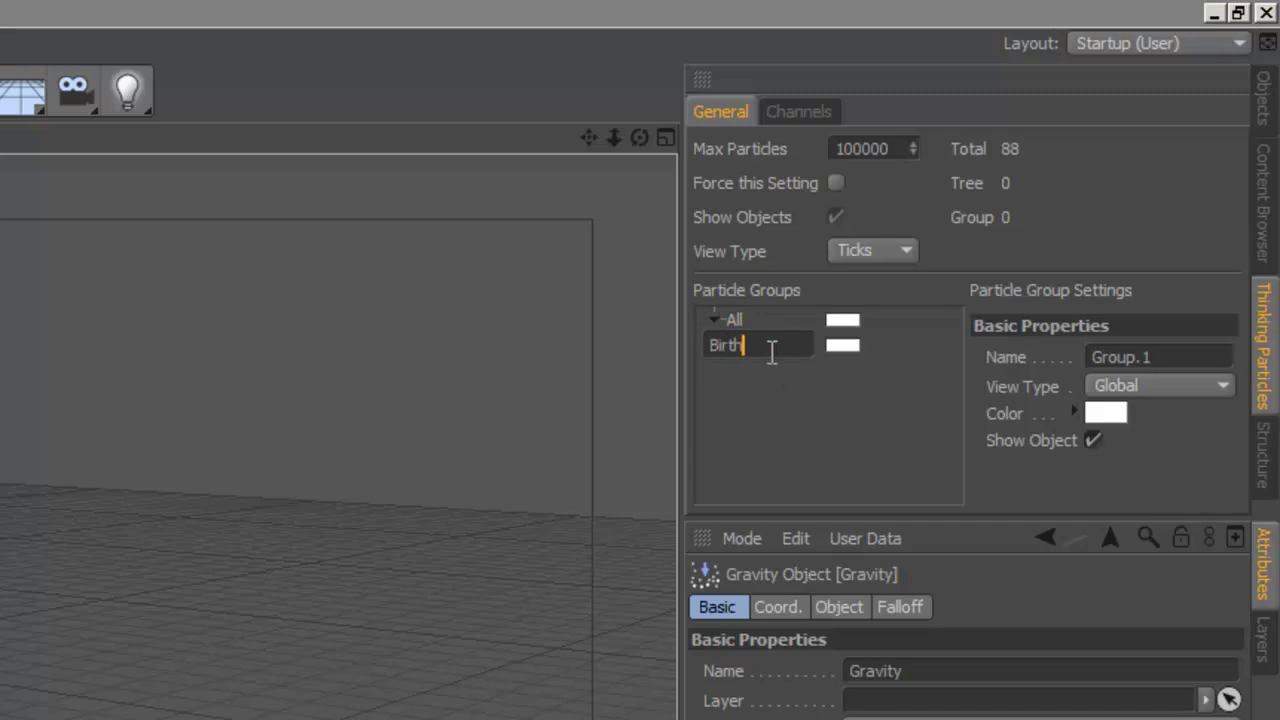
{"action": "key", "text": "Return"}
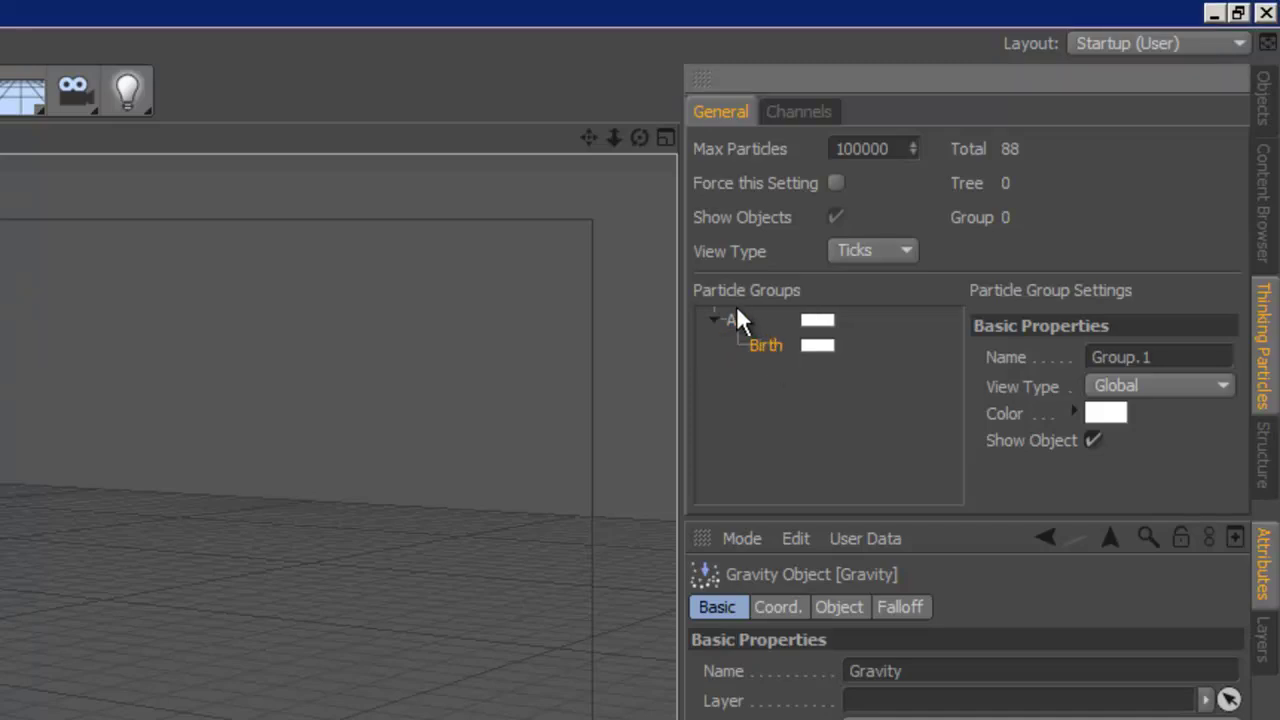
Add a second particle group under All and name it SphereCol.
{"action": "right_click", "coordinate": [736, 320]}
{"action": "left_click", "coordinate": [757, 345]}
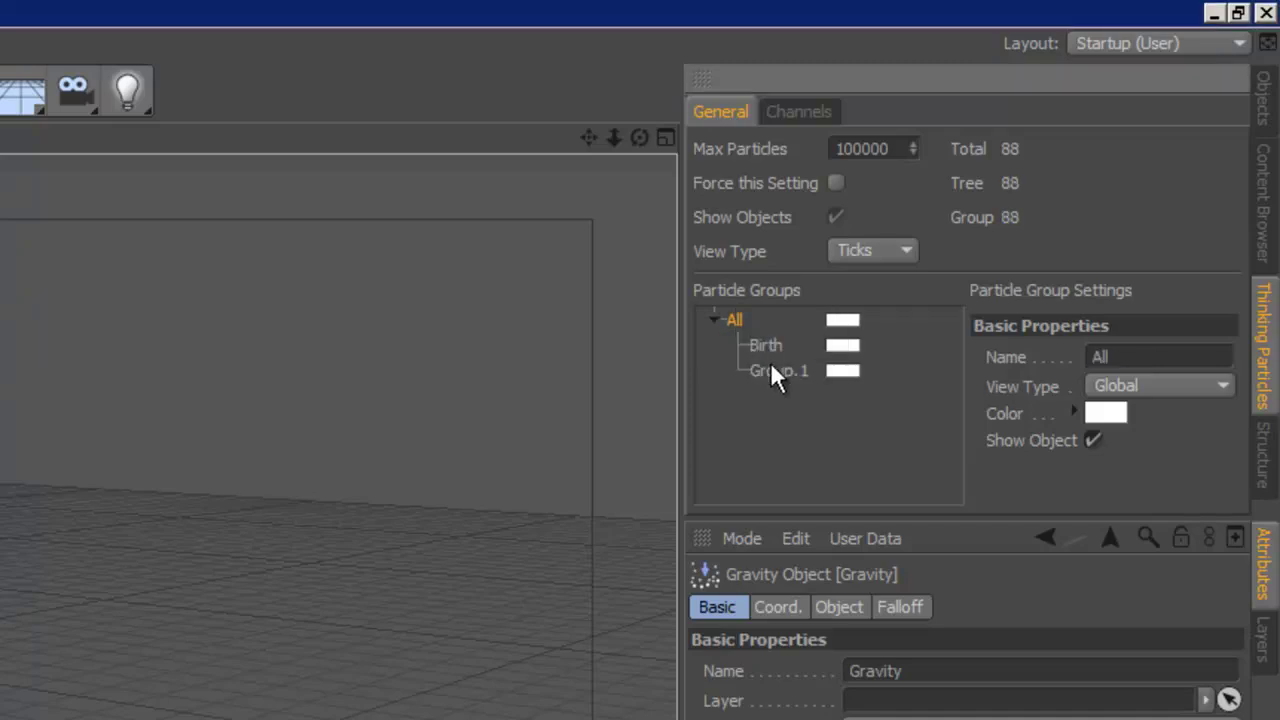
{"action": "double_click", "coordinate": [772, 370]}
{"action": "type", "text": "Spher"}
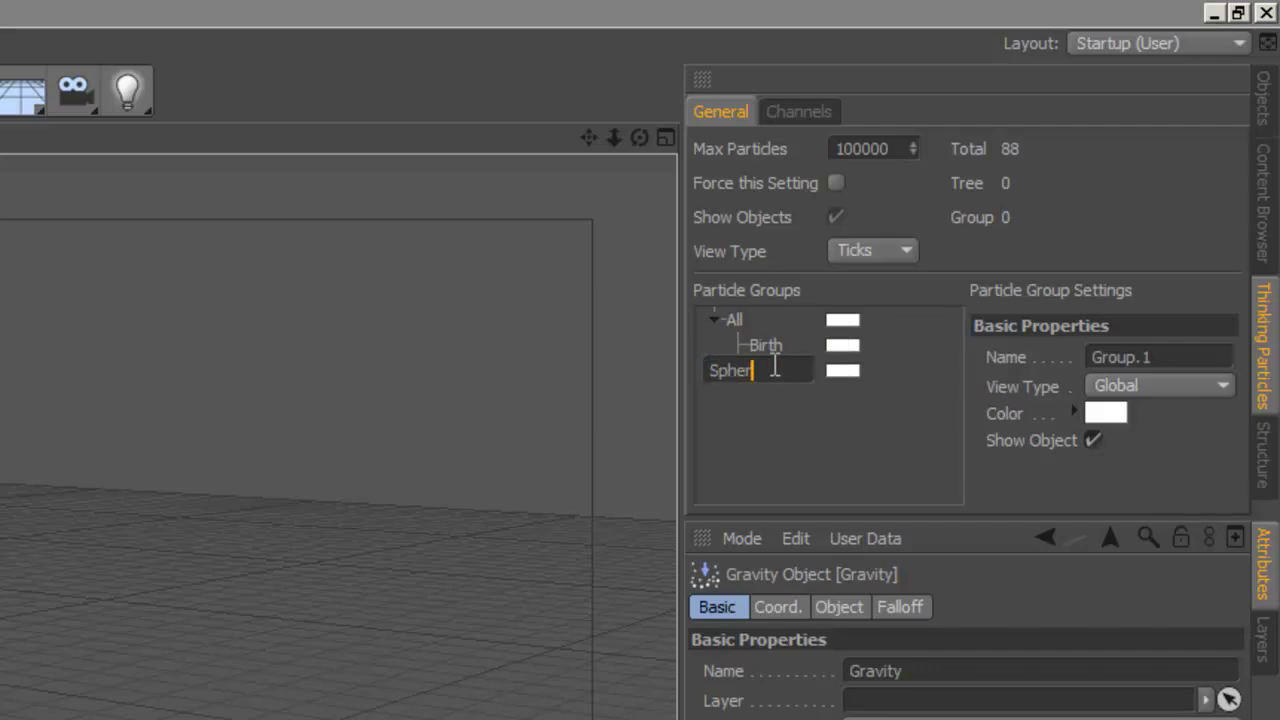
{"action": "type", "text": "eCol"}
{"action": "key", "text": "Return"}
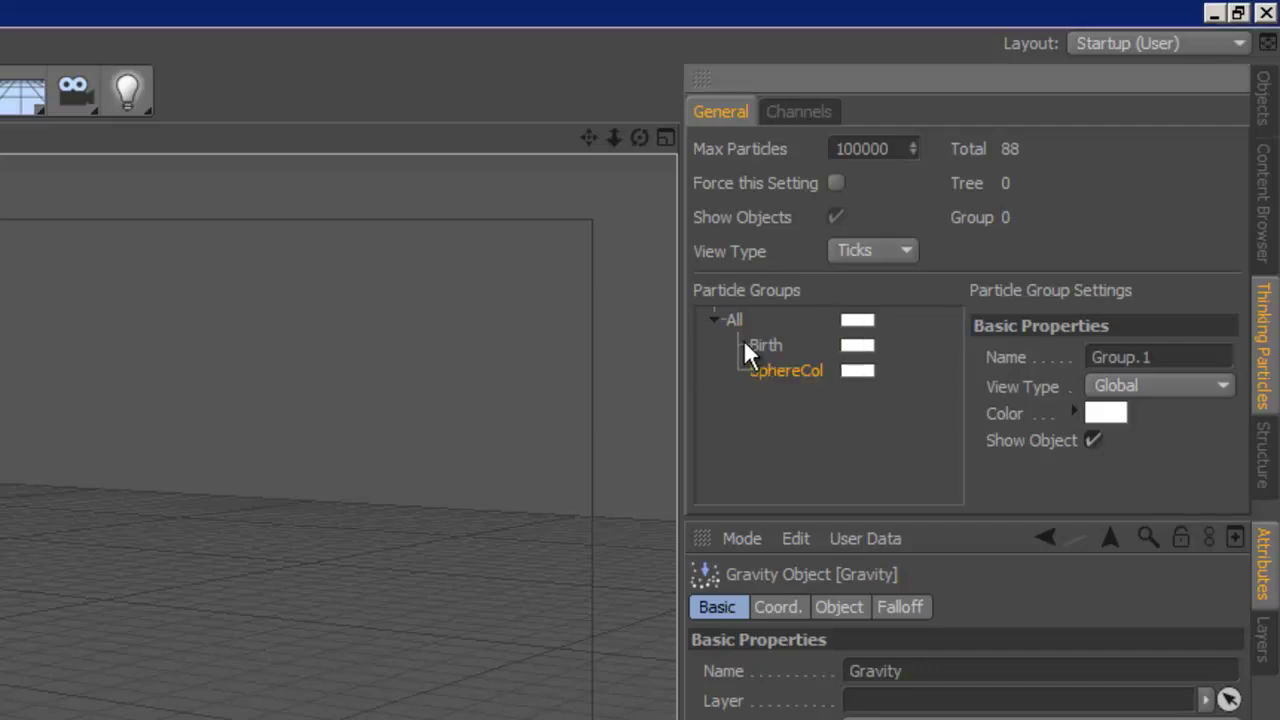
Add a third particle group under All and name it GroundCol.
{"action": "left_click", "coordinate": [739, 320]}
{"action": "right_click", "coordinate": [742, 330]}
{"action": "key", "text": "Escape"}
{"action": "right_click", "coordinate": [731, 323]}
{"action": "left_click", "coordinate": [741, 335]}
{"action": "double_click", "coordinate": [790, 395]}
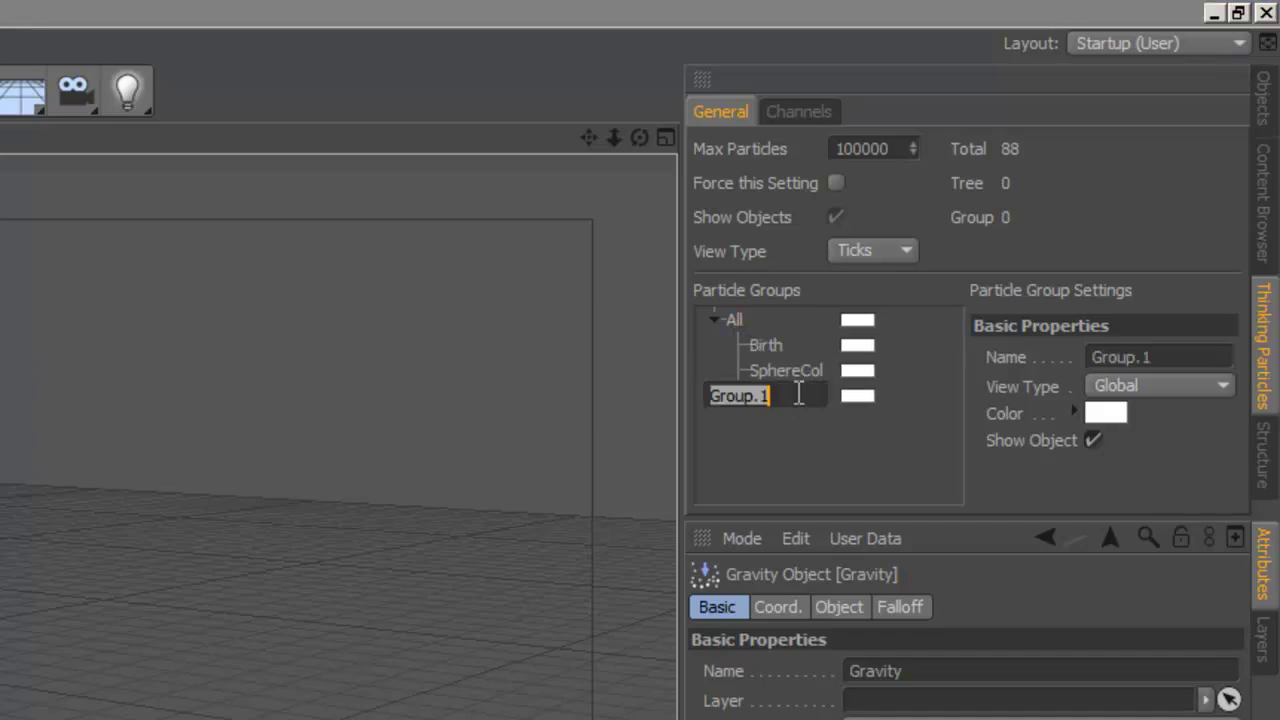
{"action": "type", "text": "Ground"}
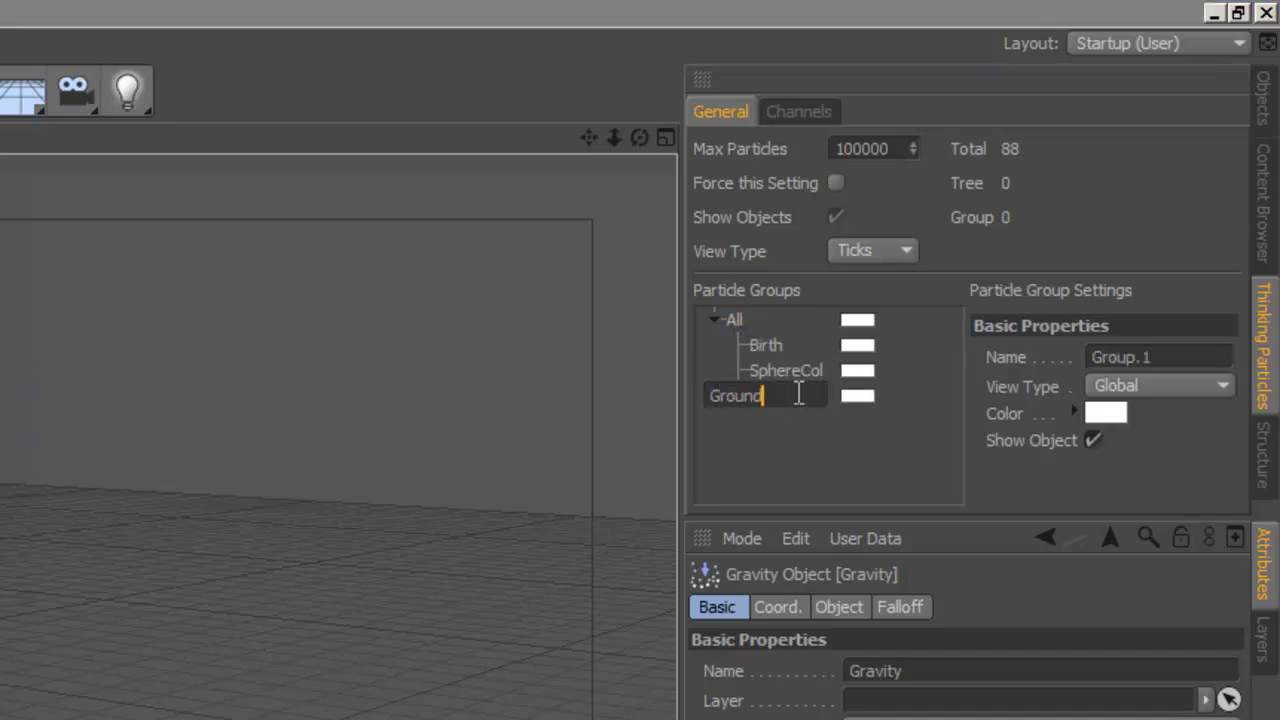
{"action": "type", "text": "Col"}
{"action": "key", "text": "Return"}
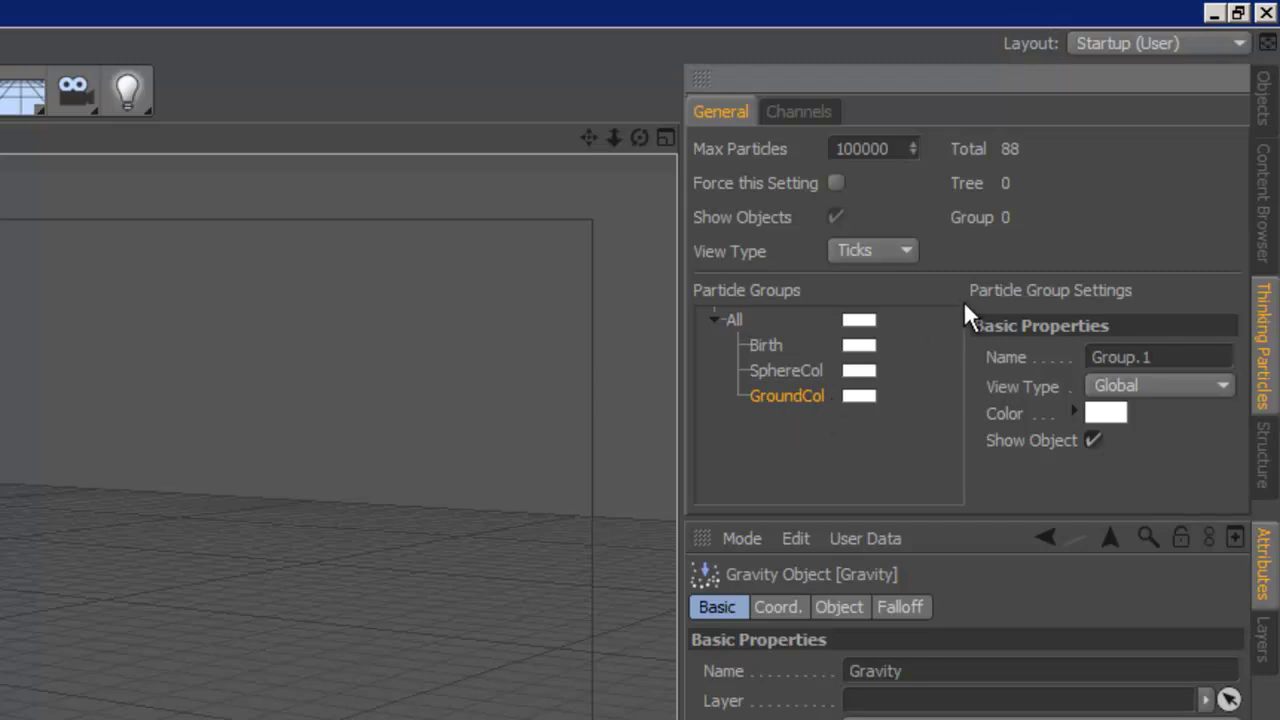
Set the Birth particle group's color to orange, about R 244, G 158, B 45.
{"action": "double_click", "coordinate": [864, 347]}
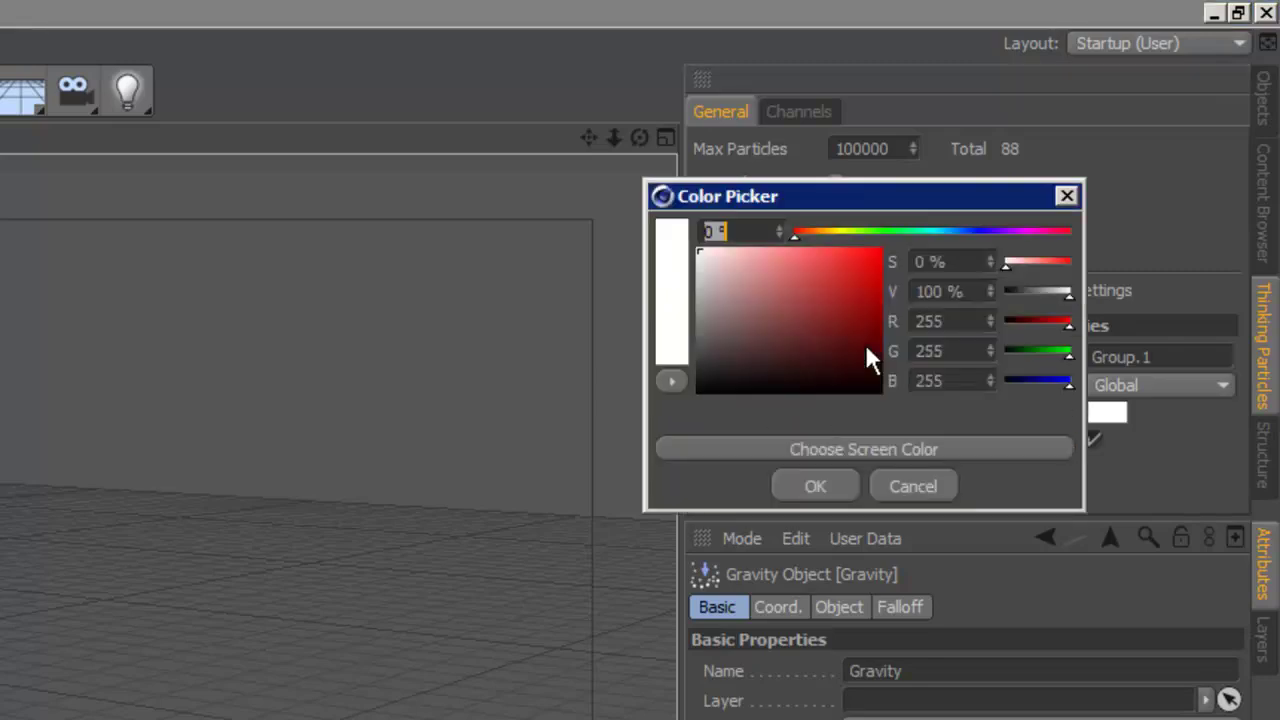
{"action": "left_click", "coordinate": [824, 234]}
{"action": "left_click", "coordinate": [825, 254]}
{"action": "left_click", "coordinate": [849, 255]}
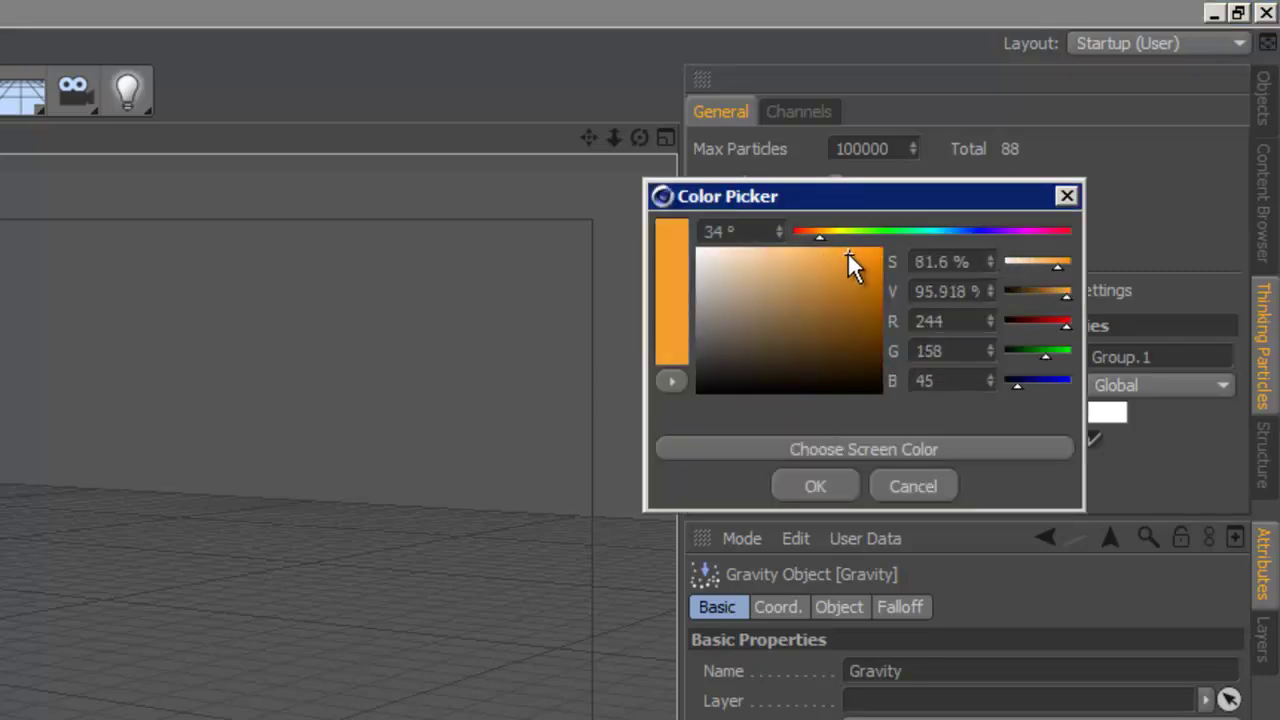
{"action": "left_click", "coordinate": [822, 486]}
Set the SphereCol particle group's color to dark blue, about R 21, G 35, B 143.
{"action": "double_click", "coordinate": [847, 368]}
{"action": "left_click", "coordinate": [955, 253]}
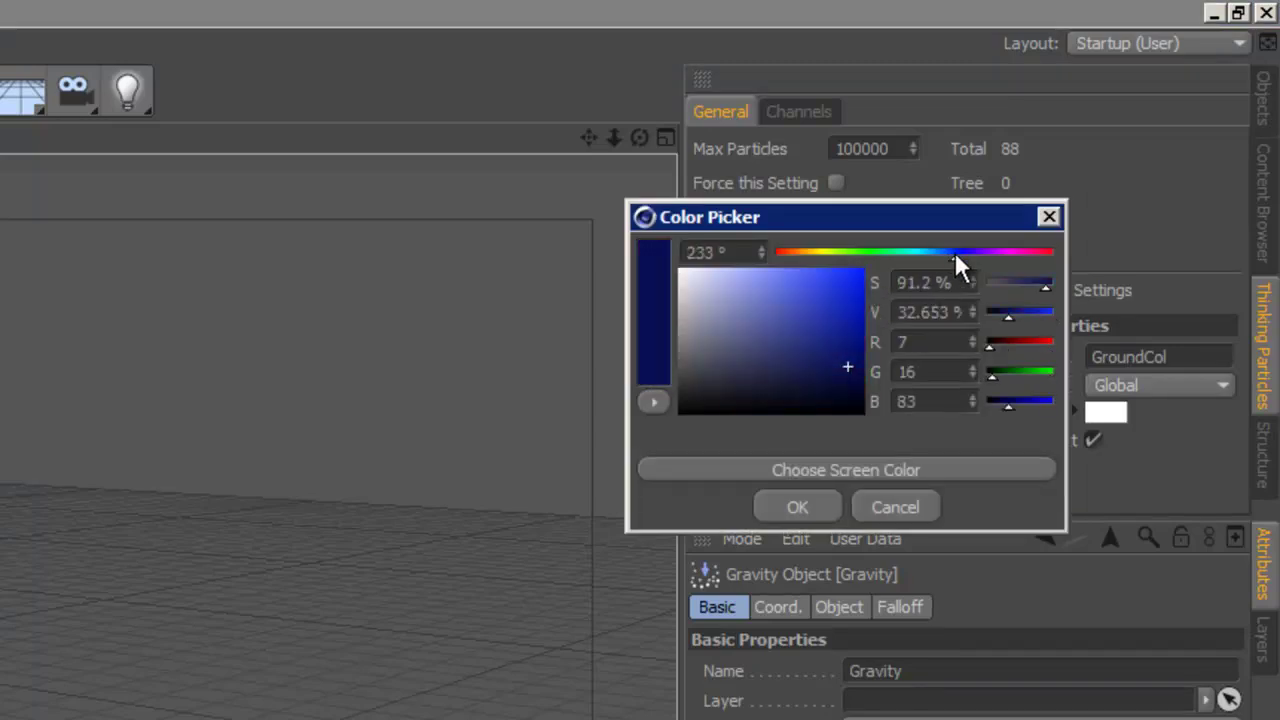
{"action": "left_click", "coordinate": [836, 331]}
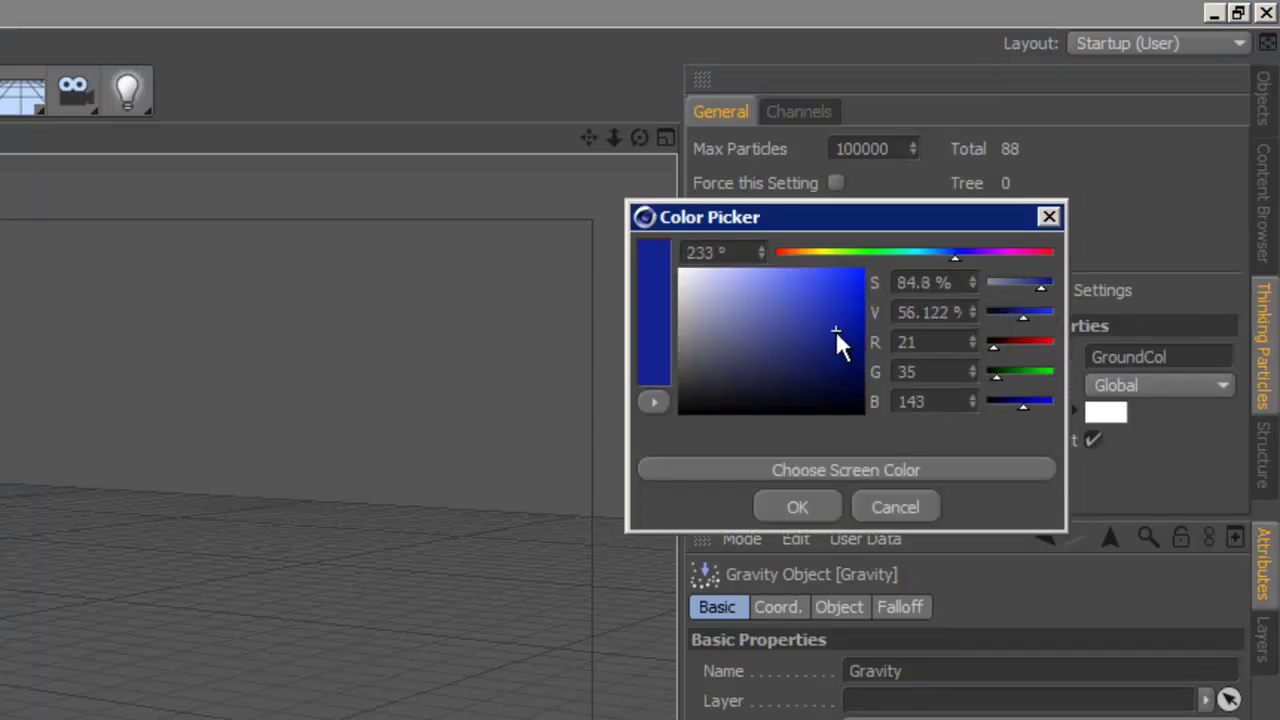
{"action": "left_click", "coordinate": [796, 508]}
Set the GroundCol particle group's color to green, about R 14, G 135, B 64.
{"action": "double_click", "coordinate": [845, 397]}
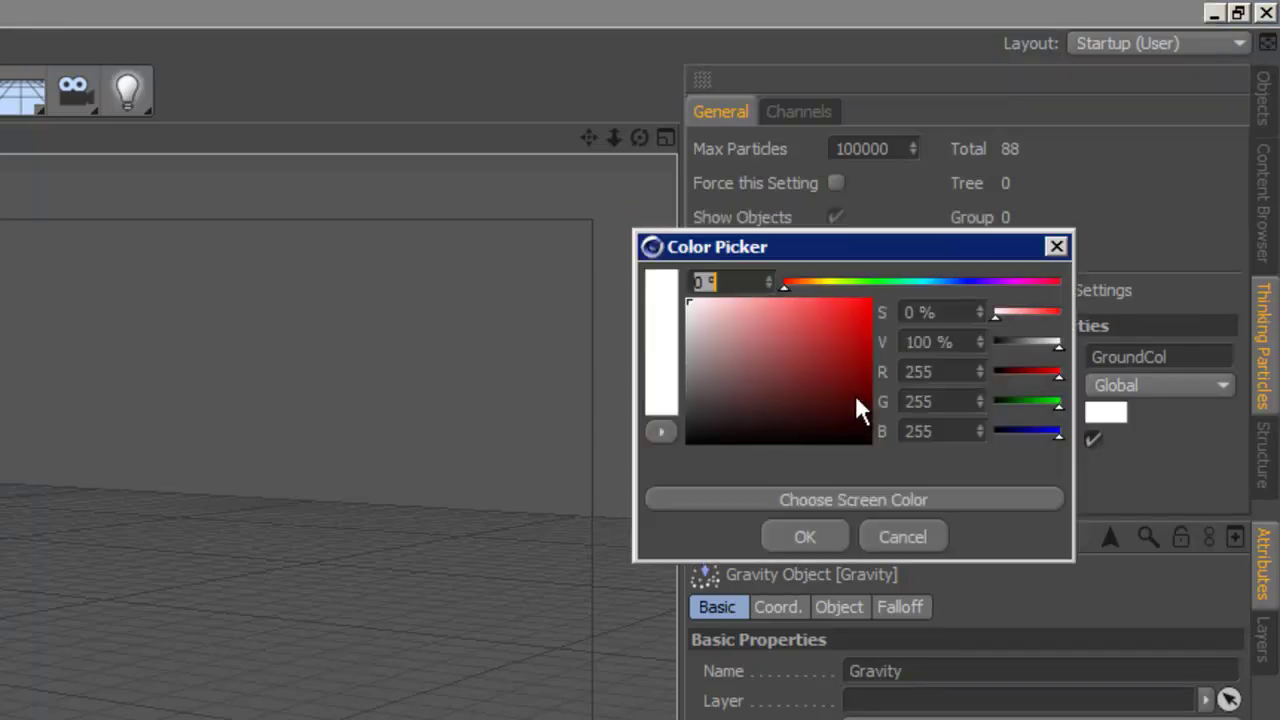
{"action": "left_click", "coordinate": [895, 284]}
{"action": "left_click_drag", "start_coordinate": [858, 352], "coordinate": [849, 389]}
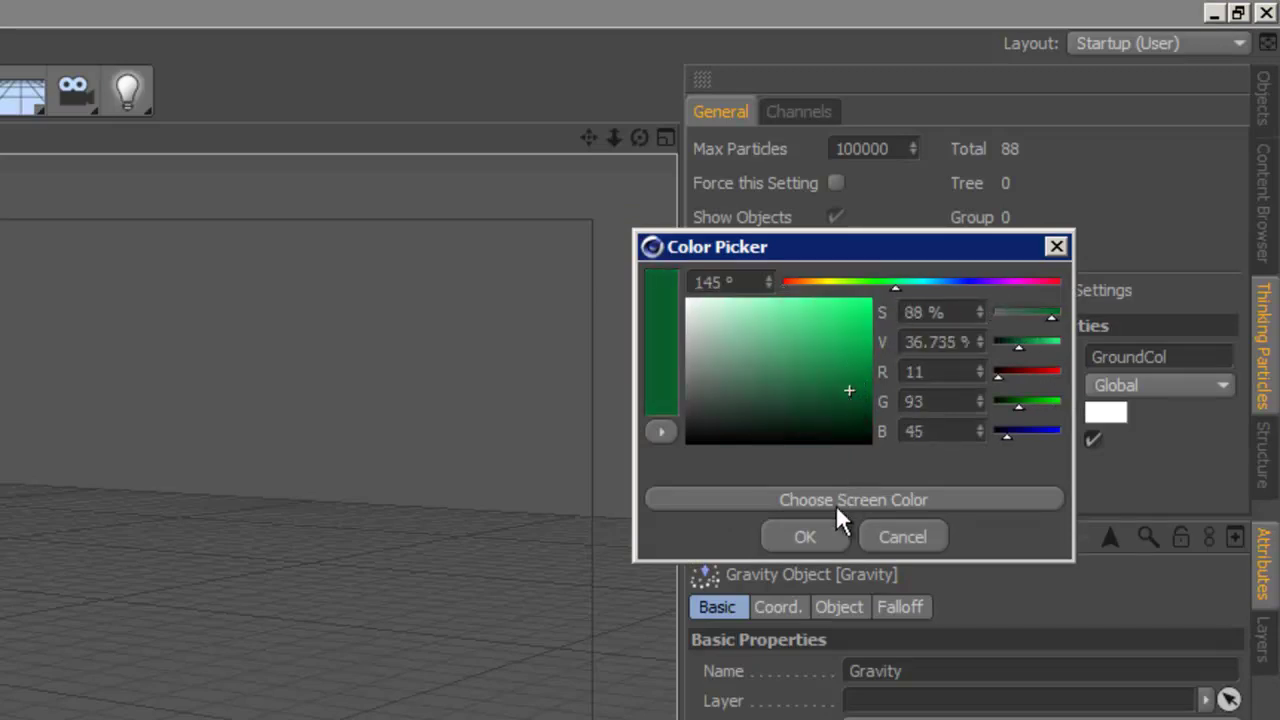
{"action": "left_click", "coordinate": [819, 534]}
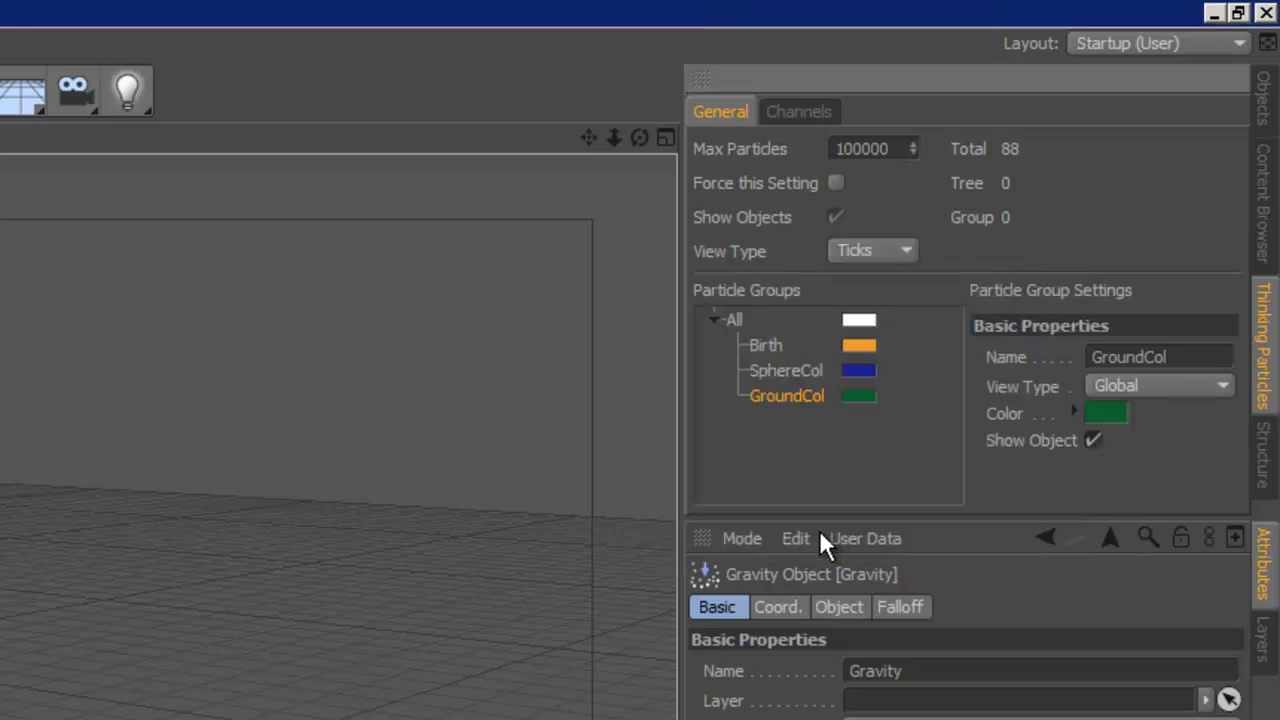
{"action": "double_click", "coordinate": [861, 395]}
{"action": "left_click_drag", "start_coordinate": [855, 372], "coordinate": [858, 359]}
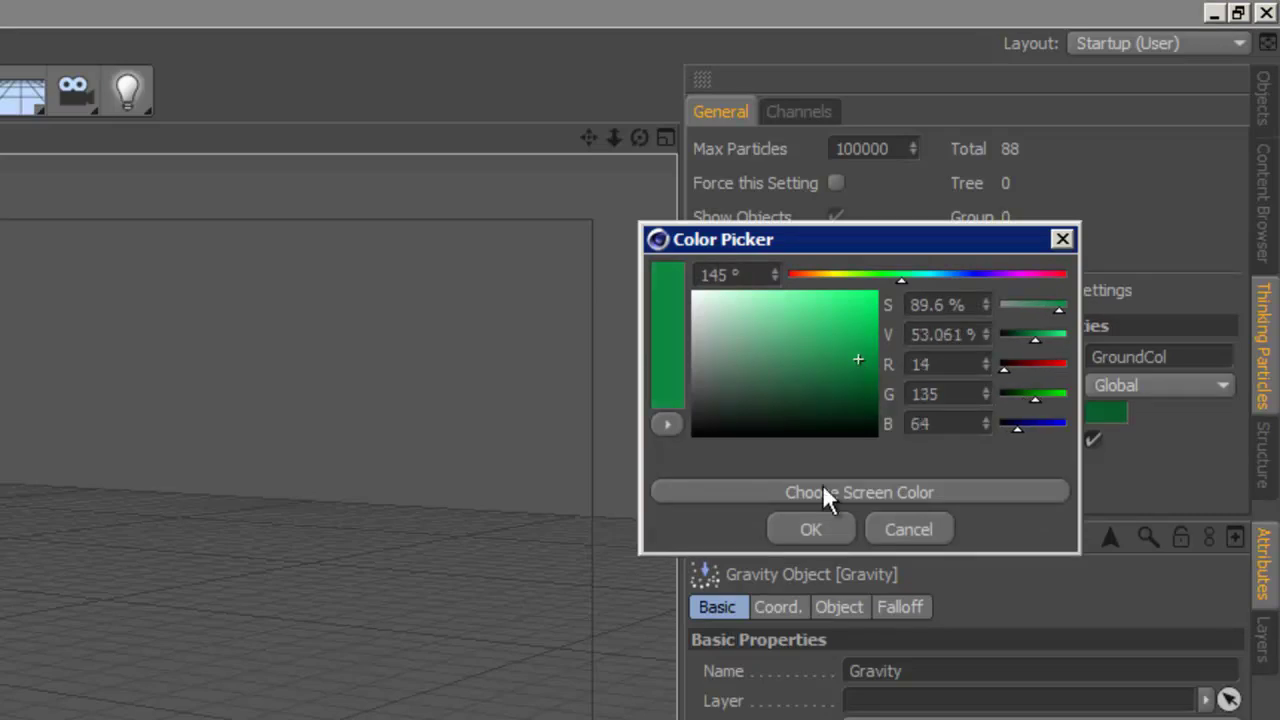
{"action": "left_click", "coordinate": [812, 527]}
{"action": "left_click", "coordinate": [866, 476]}
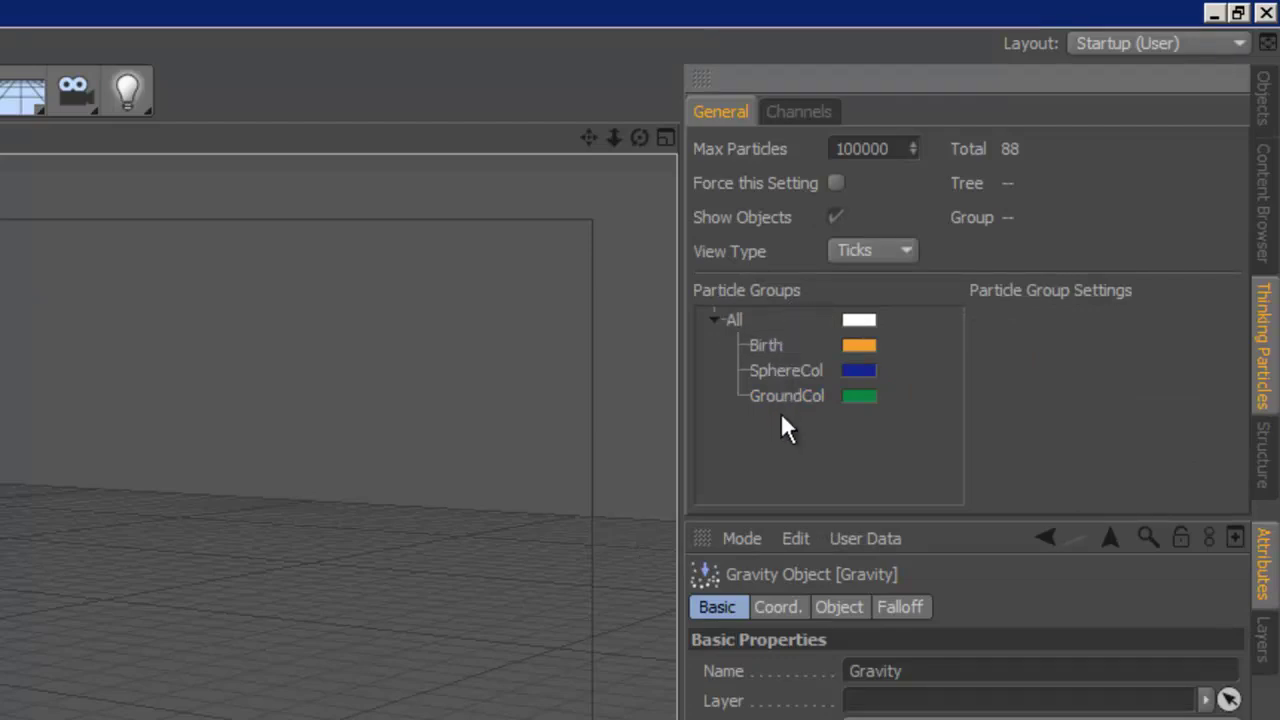
Return to the object hierarchy and reopen the null's XPresso expression for editing.
{"action": "left_click", "coordinate": [1261, 104]}
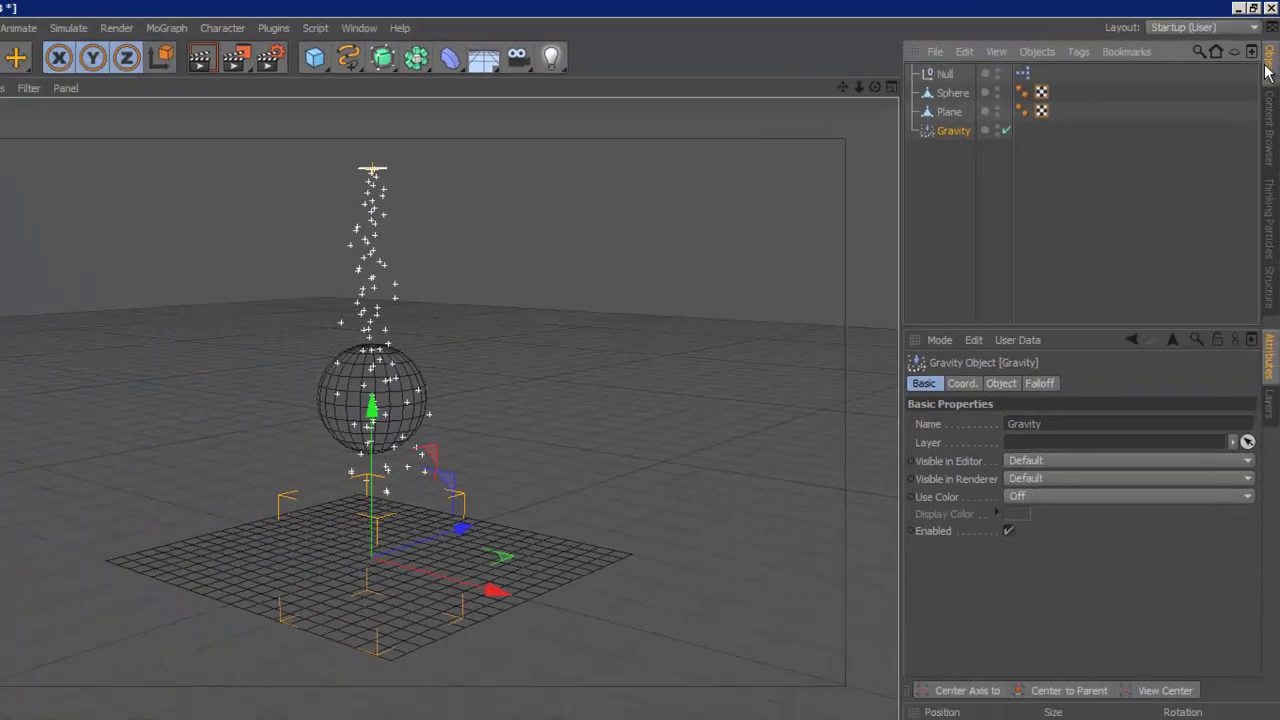
{"action": "double_click", "coordinate": [1022, 73]}
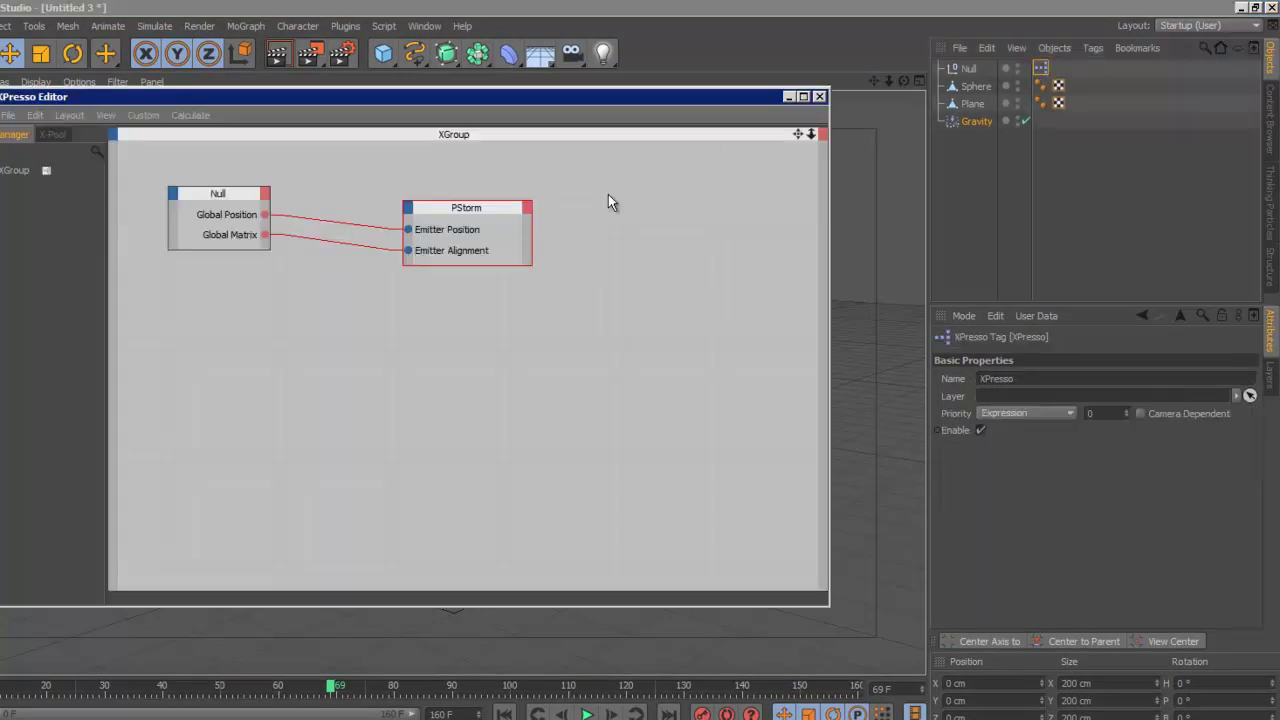
Add a Particle Birth output port to the PStorm node and widen the node.
{"action": "left_click", "coordinate": [528, 208]}
{"action": "left_click", "coordinate": [582, 254]}
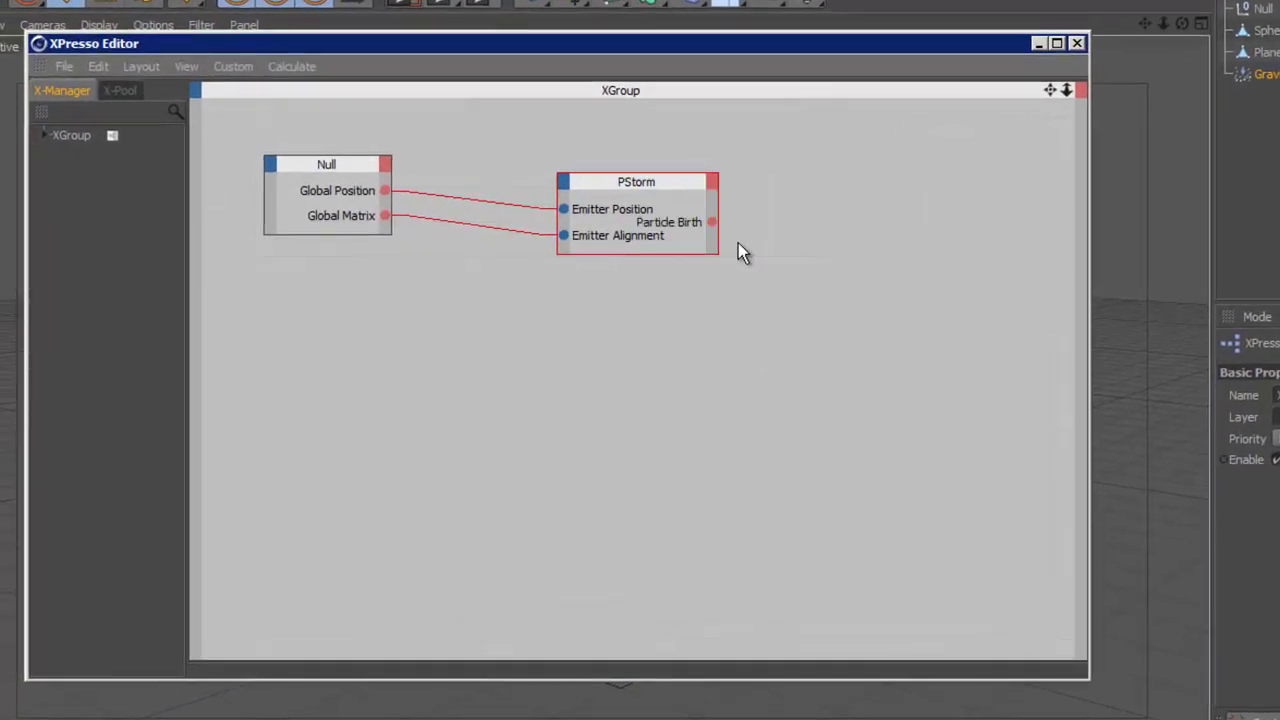
{"action": "left_click_drag", "start_coordinate": [714, 251], "coordinate": [760, 250]}
Add a TP Standard PGroup node, placing and enlarging it beside the PStorm node.
{"action": "right_click", "coordinate": [795, 246]}
{"action": "mouse_move", "coordinate": [810, 260]}
{"action": "mouse_move", "coordinate": [980, 346]}
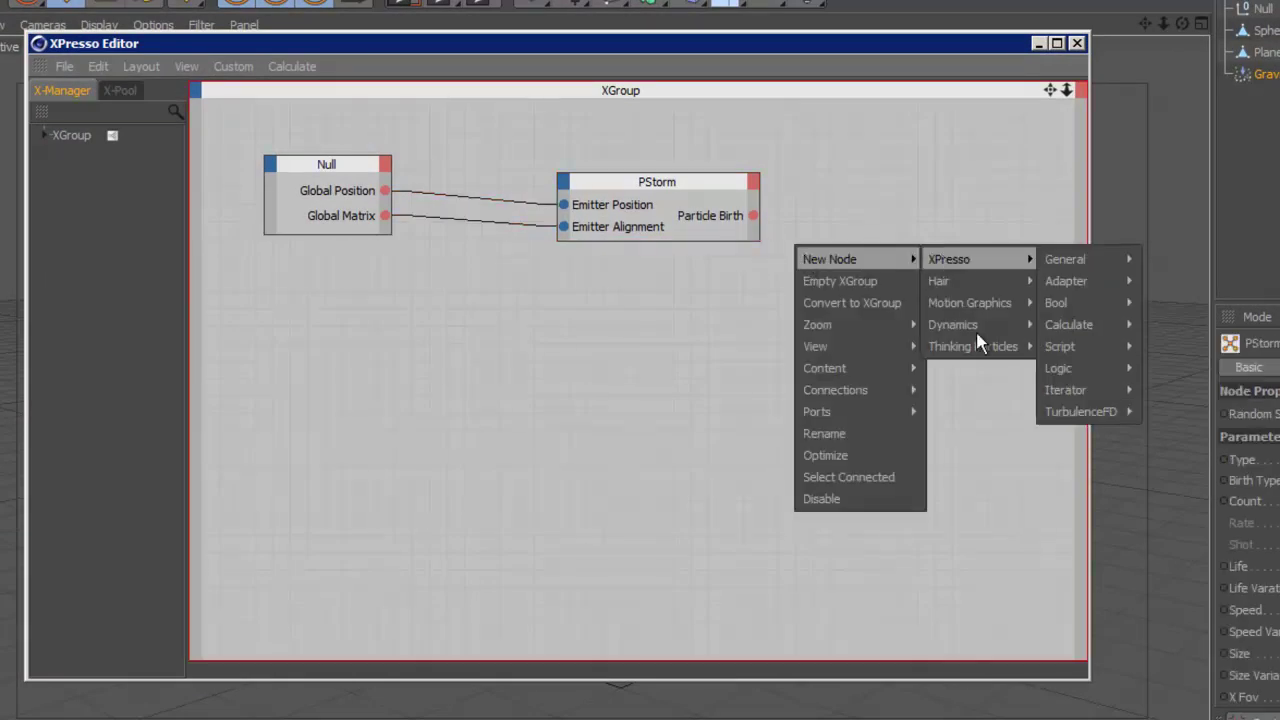
{"action": "mouse_move", "coordinate": [1100, 411]}
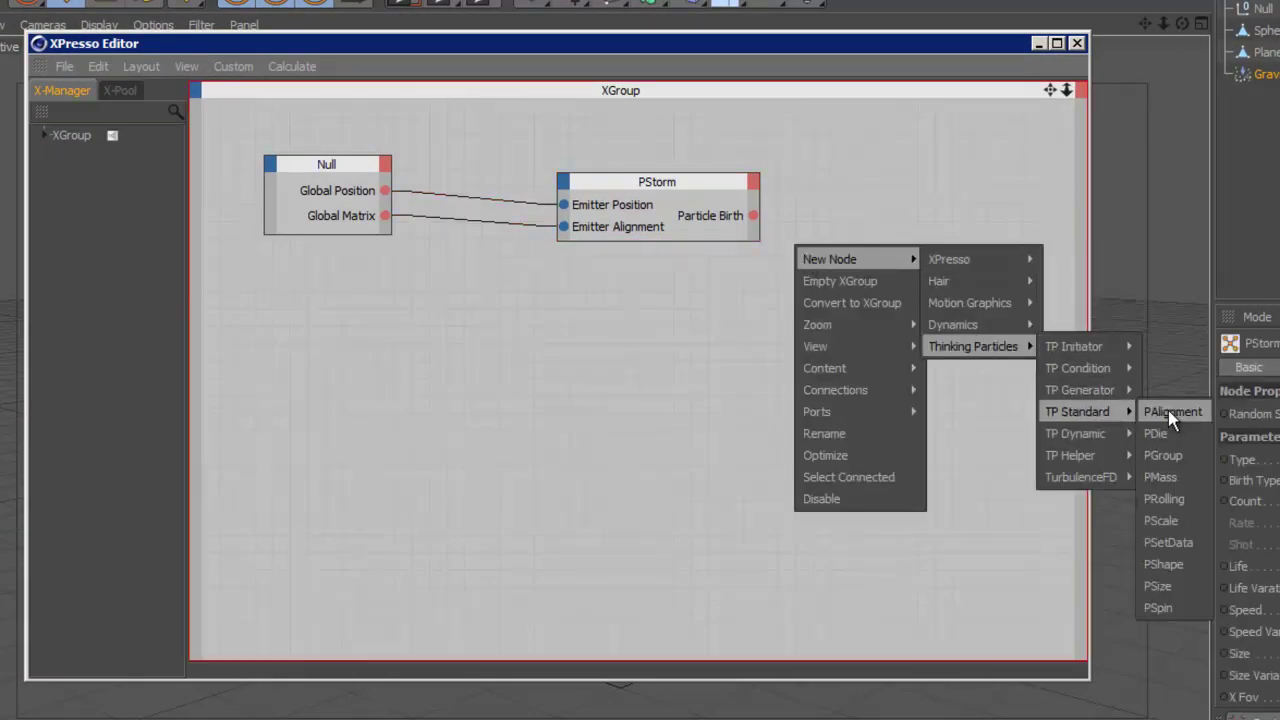
{"action": "left_click", "coordinate": [1163, 455]}
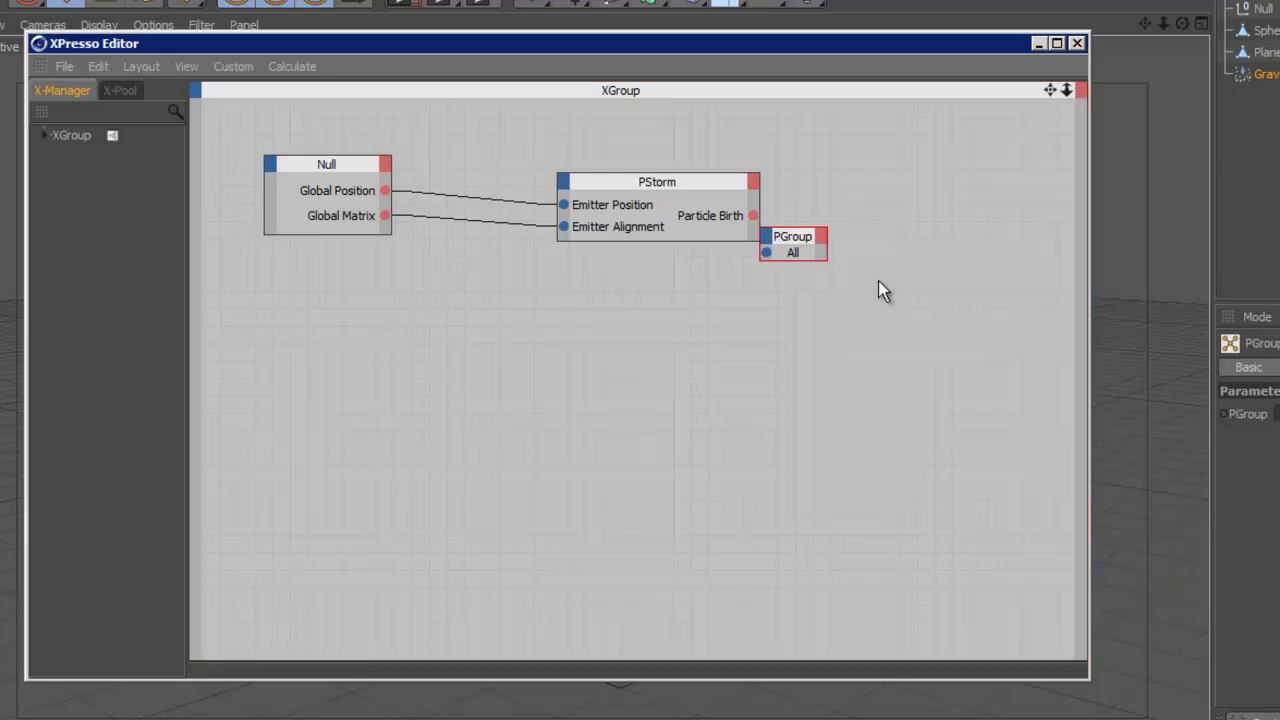
{"action": "left_click_drag", "start_coordinate": [800, 249], "coordinate": [952, 252]}
{"action": "right_click", "coordinate": [808, 320]}
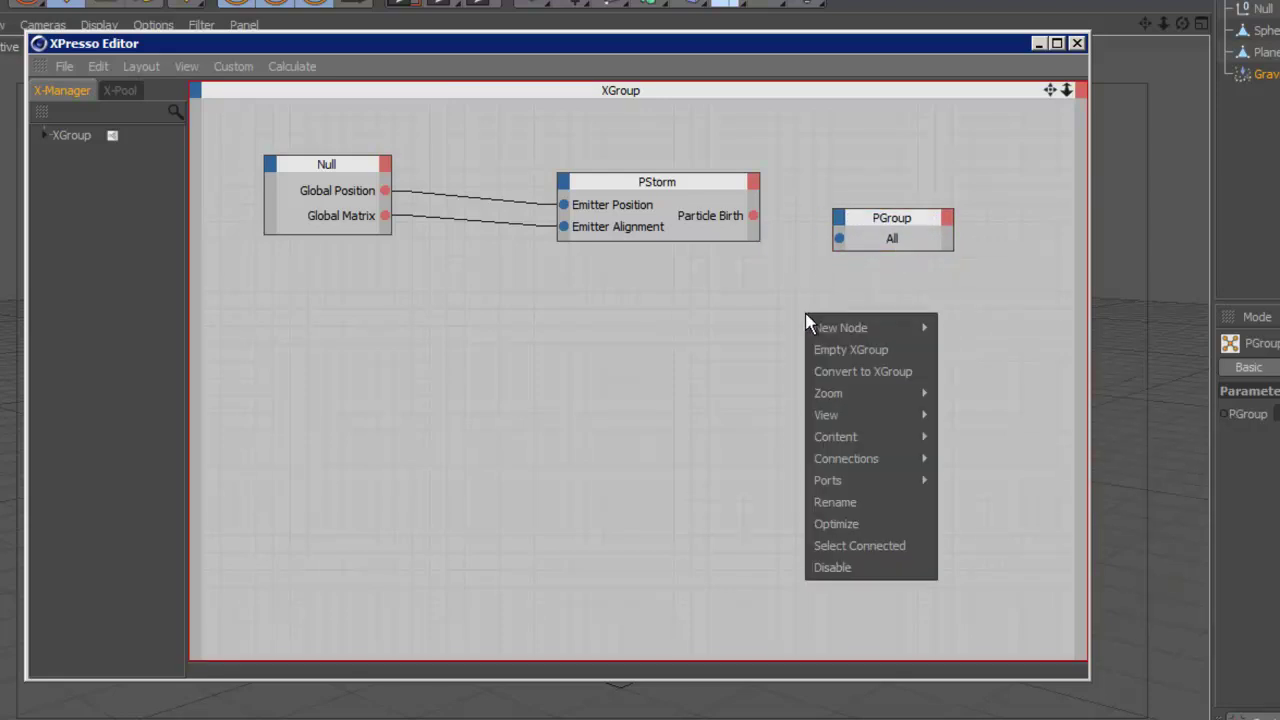
{"action": "mouse_move", "coordinate": [822, 329]}
{"action": "mouse_move", "coordinate": [996, 414]}
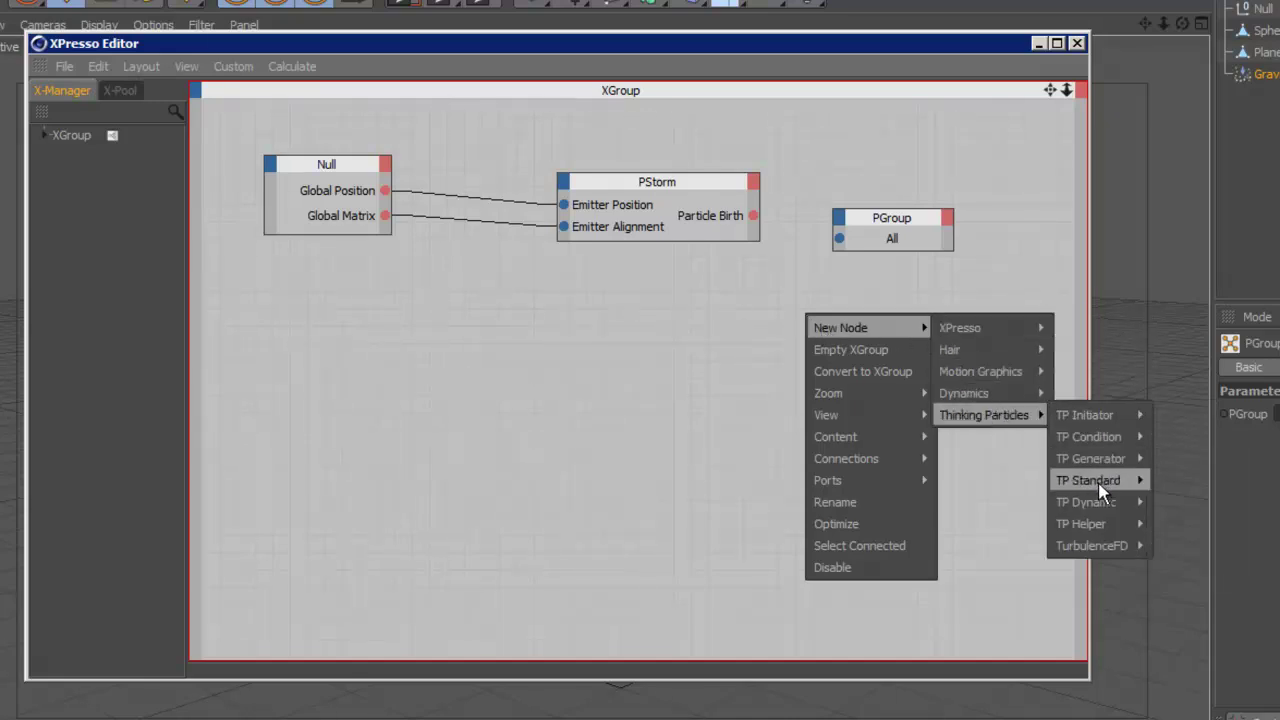
{"action": "mouse_move", "coordinate": [1100, 484]}
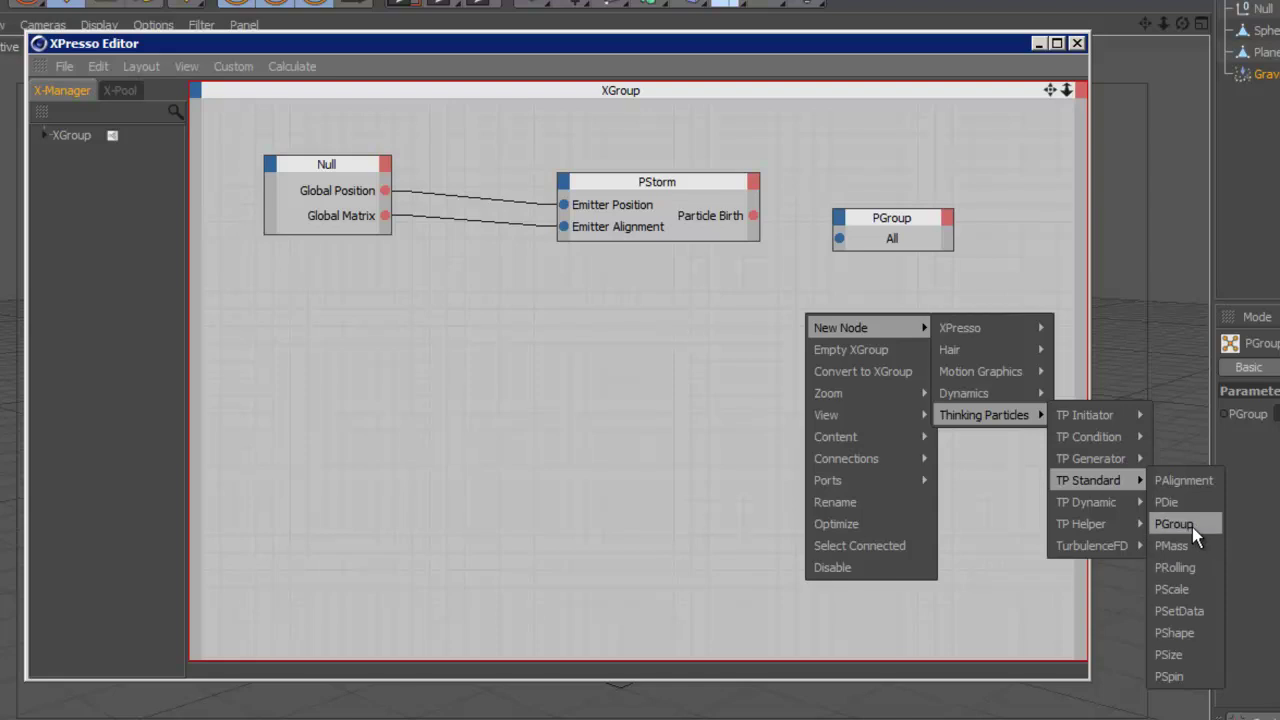
{"action": "mouse_move", "coordinate": [1129, 527]}
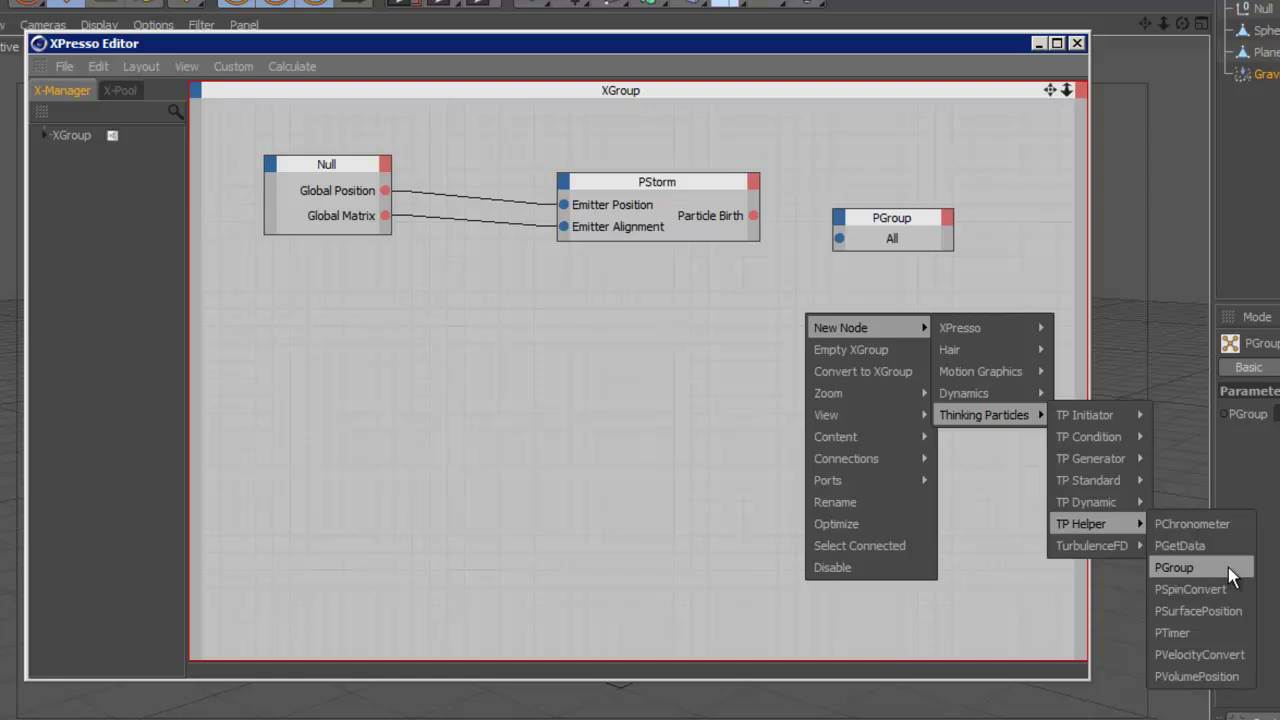
{"action": "left_click", "coordinate": [711, 305]}
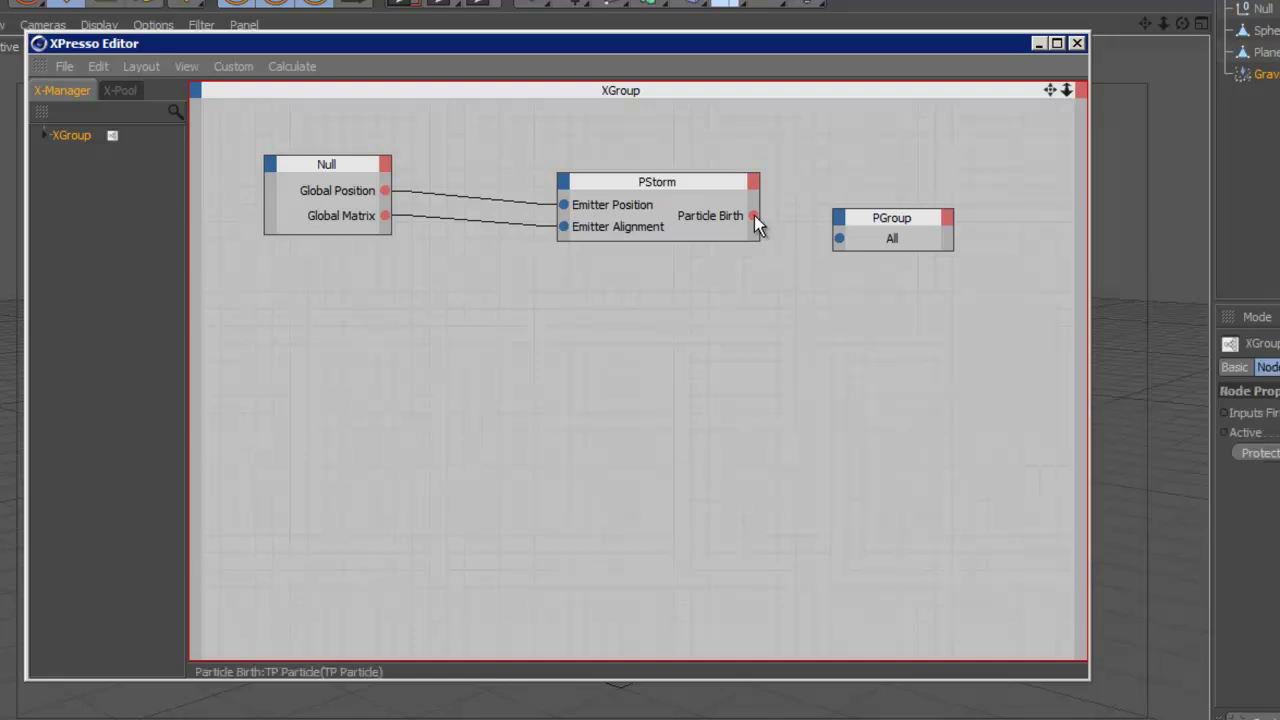
Connect PStorm's Particle Birth output to the PGroup node and assign the Birth particle group to that node.
{"action": "left_click_drag", "start_coordinate": [840, 240], "coordinate": [839, 239]}
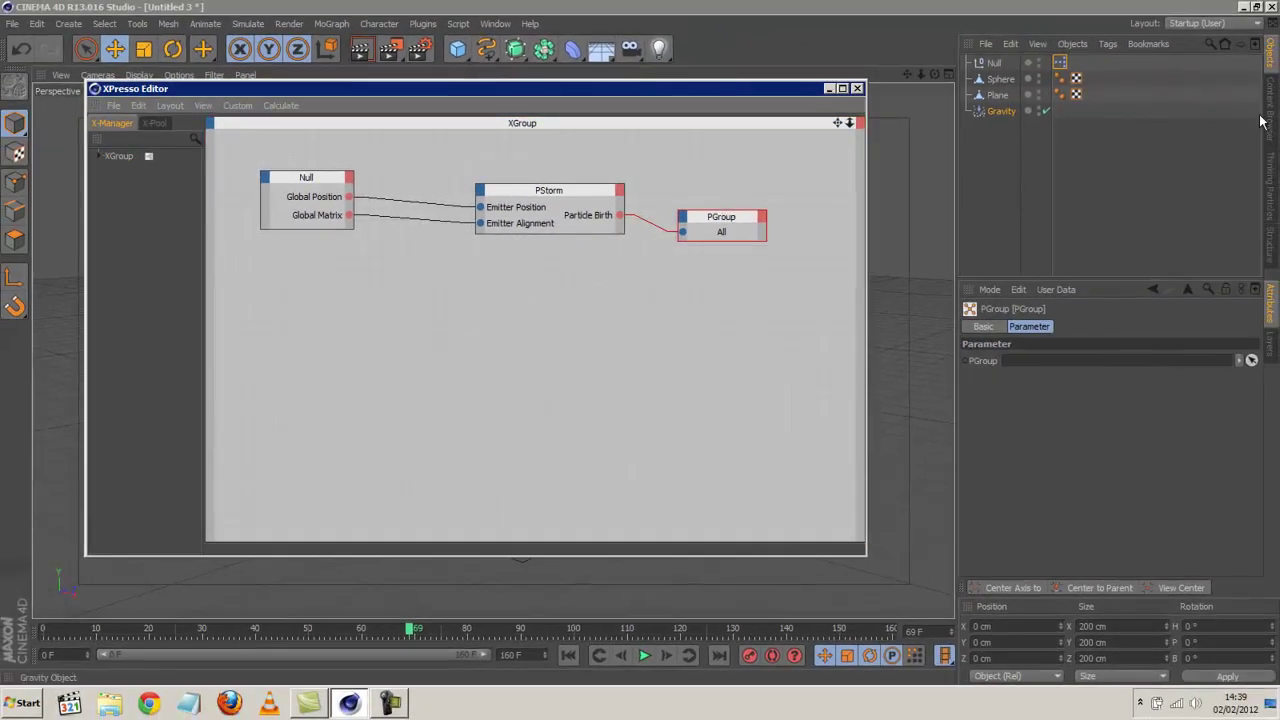
{"action": "left_click", "coordinate": [1270, 180]}
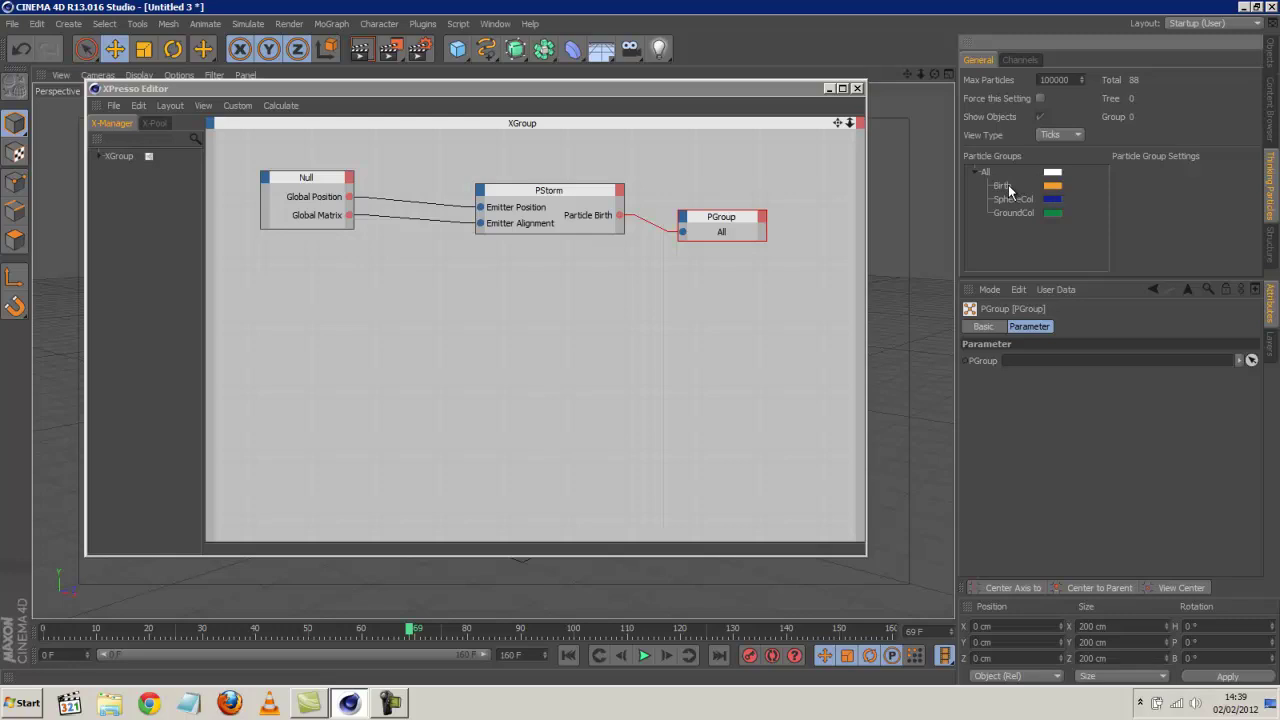
{"action": "left_click_drag", "start_coordinate": [1008, 185], "coordinate": [730, 241]}
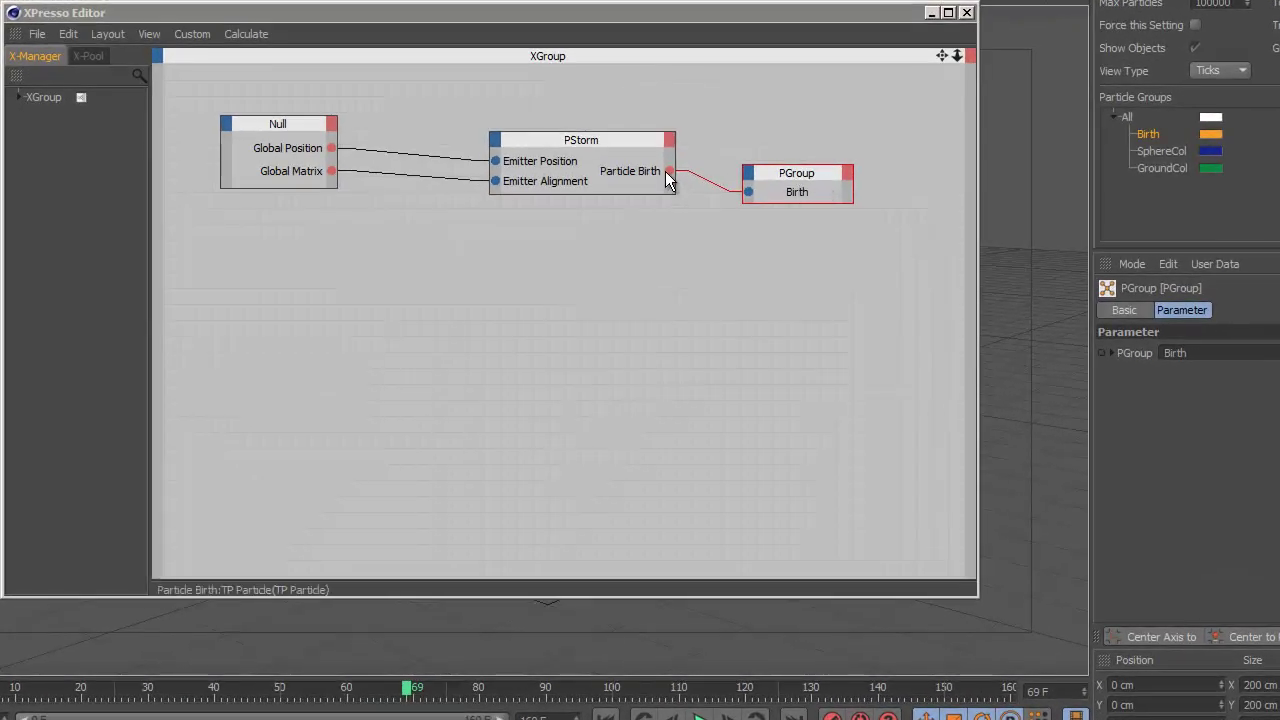
Close the XPresso editor and play the simulation from the first frame to check the emitted particles' color.
{"action": "left_click", "coordinate": [966, 13]}
{"action": "left_click", "coordinate": [605, 716]}
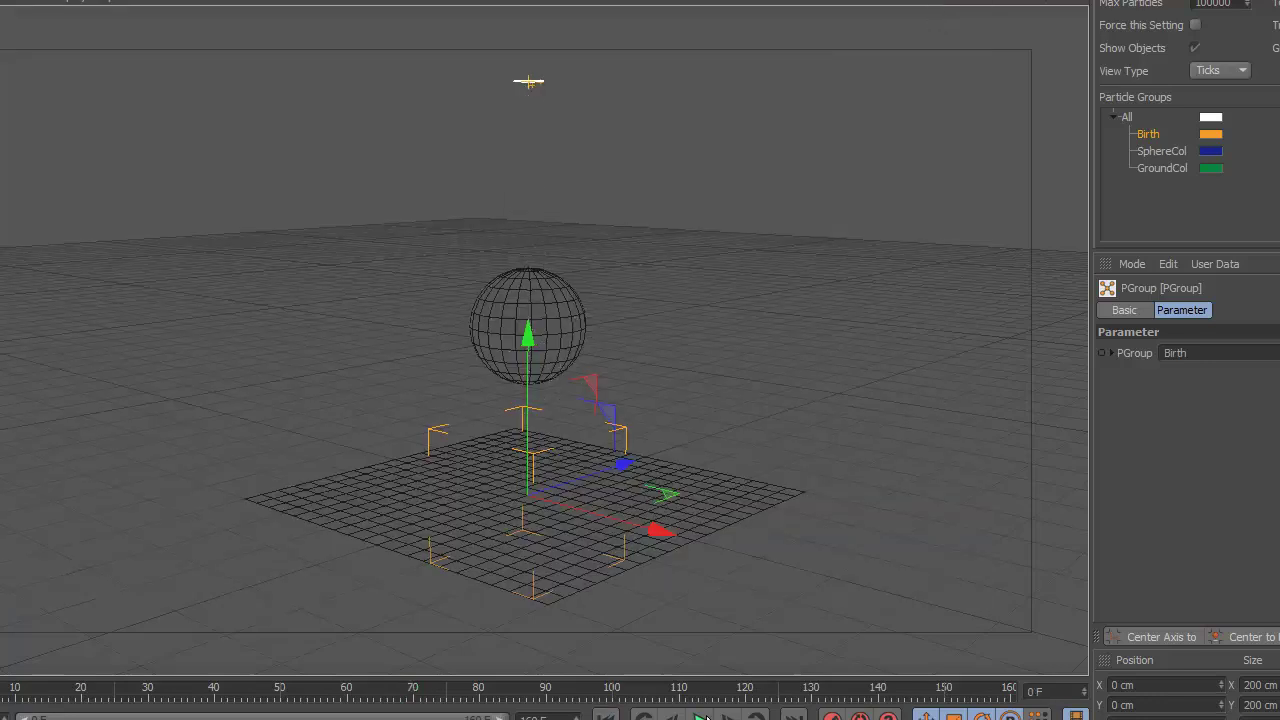
{"action": "left_click", "coordinate": [700, 716]}
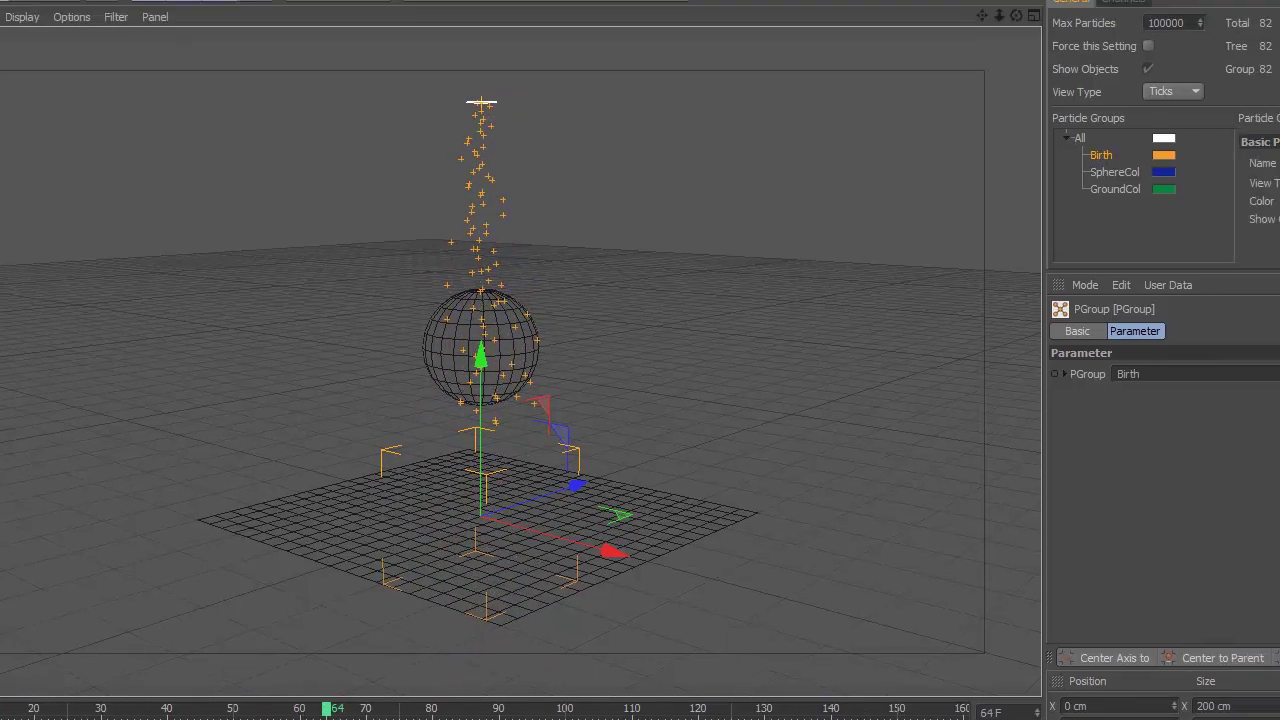
Reopen the null's XPresso expression and add an enlarged TP Initiator P Pass node below the Null node.
{"action": "left_click", "coordinate": [1268, 72]}
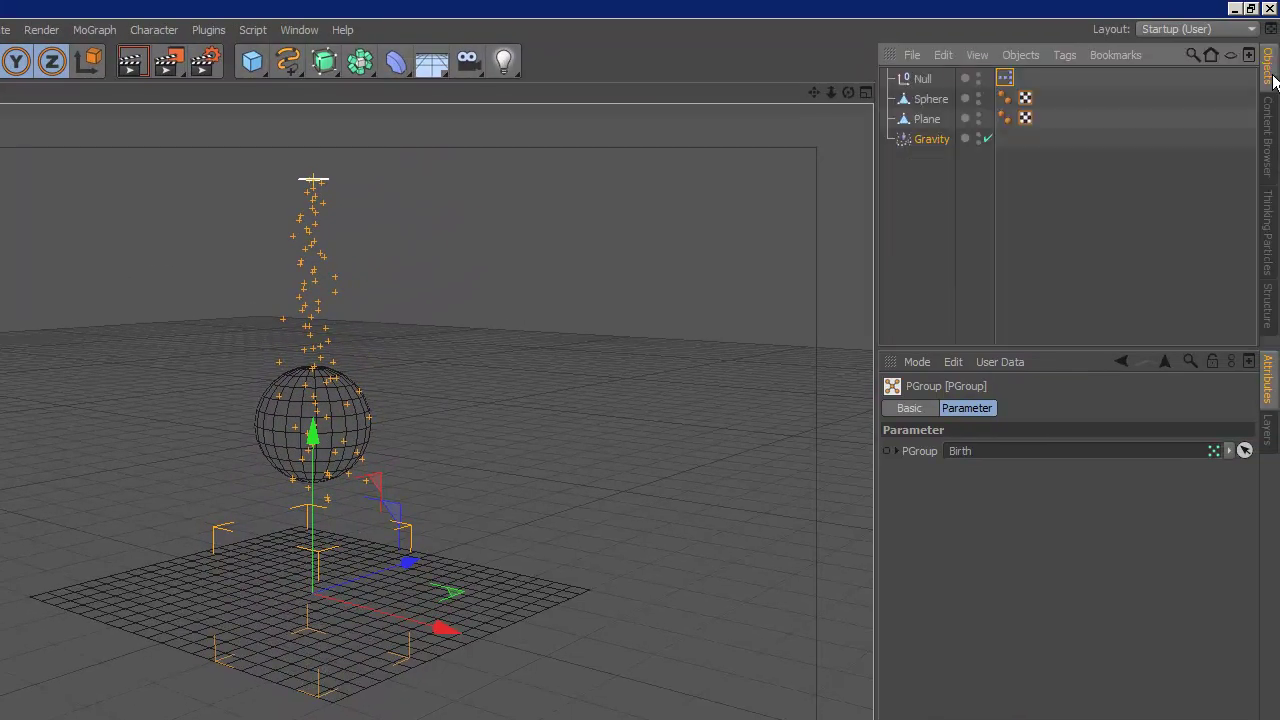
{"action": "double_click", "coordinate": [1005, 78]}
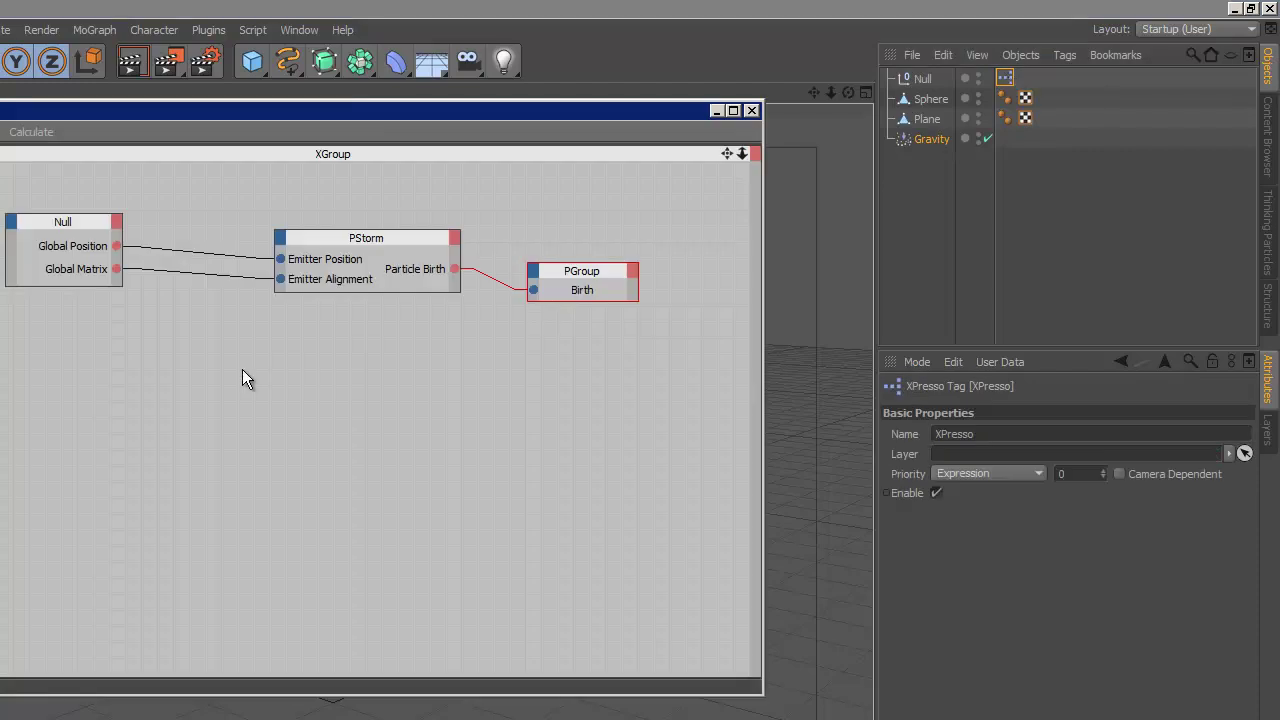
{"action": "left_click", "coordinate": [455, 238]}
{"action": "right_click", "coordinate": [64, 372]}
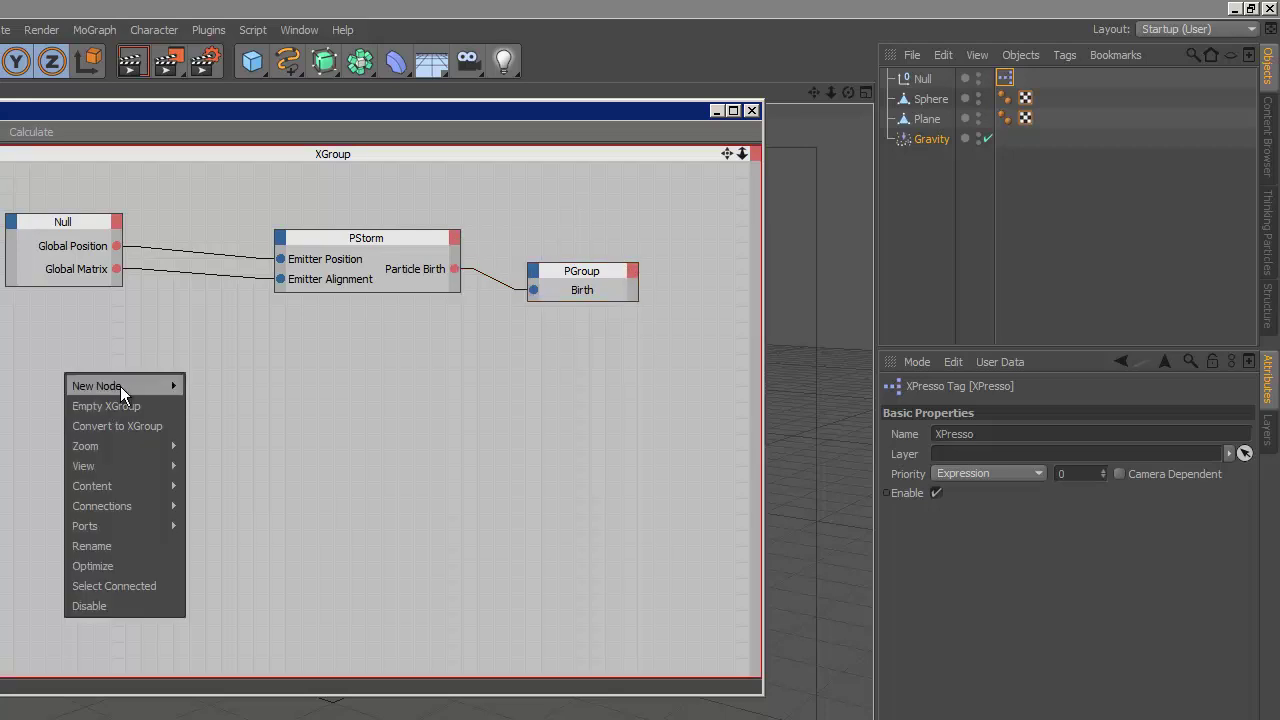
{"action": "mouse_move", "coordinate": [120, 386]}
{"action": "mouse_move", "coordinate": [331, 433]}
{"action": "mouse_move", "coordinate": [400, 438]}
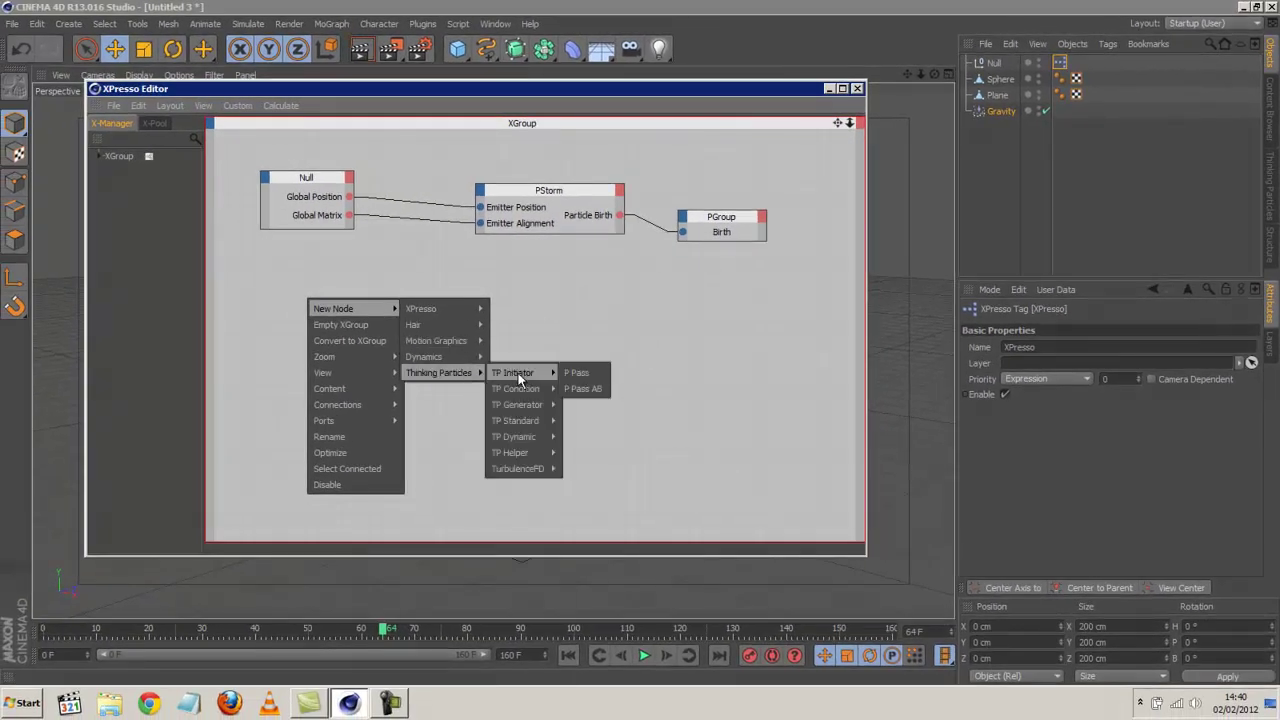
{"action": "left_click", "coordinate": [578, 373]}
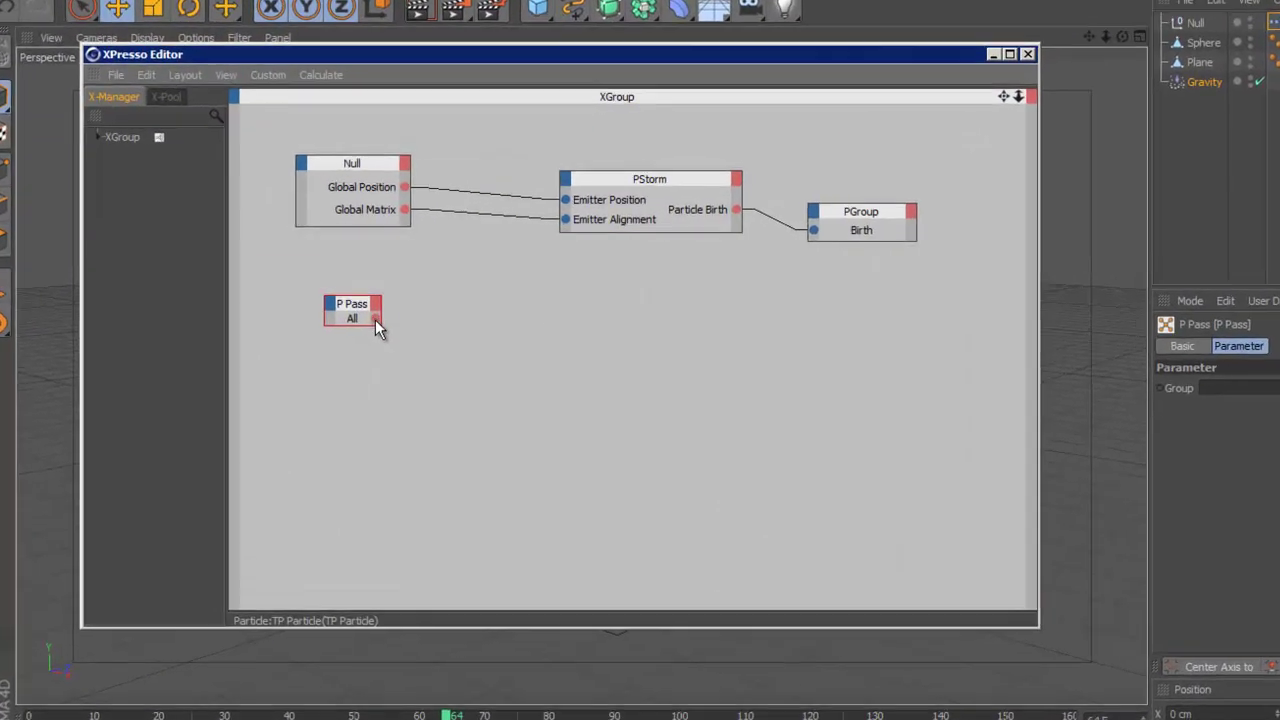
{"action": "left_click_drag", "start_coordinate": [379, 330], "coordinate": [453, 354]}
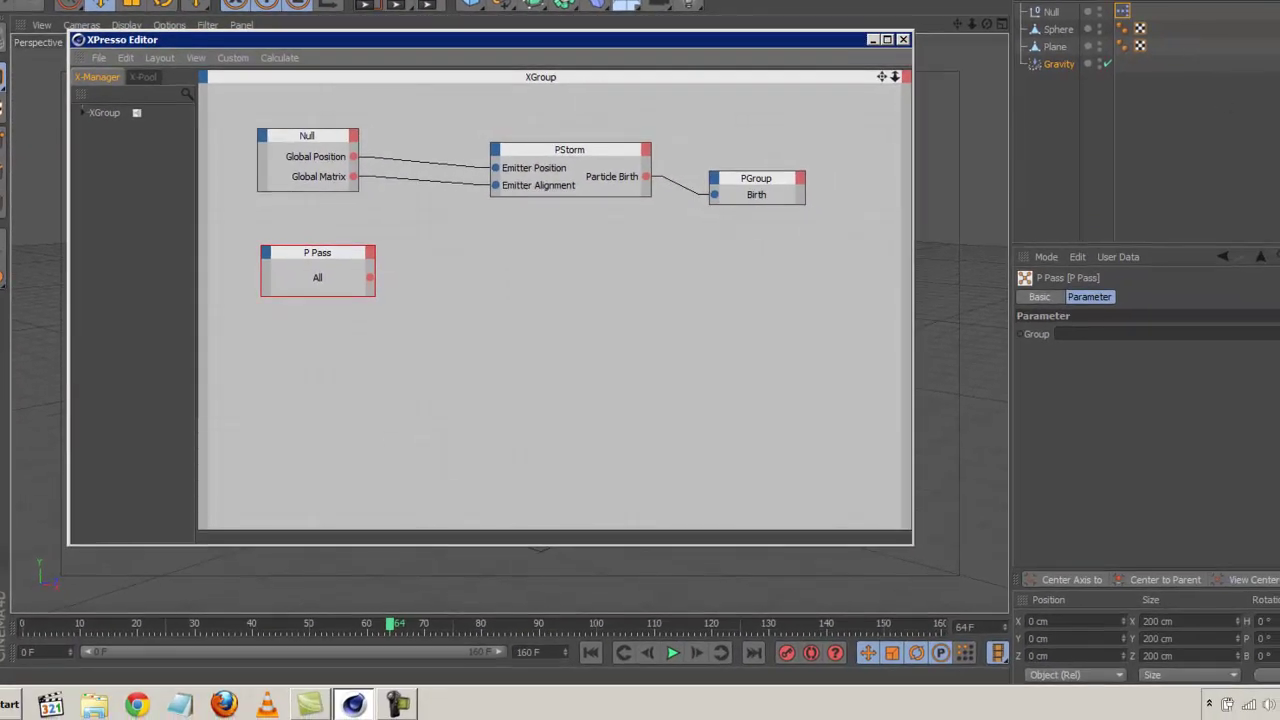
Assign the Birth particle group to the P Pass node and line it up under the Null node.
{"action": "left_click", "coordinate": [1126, 134]}
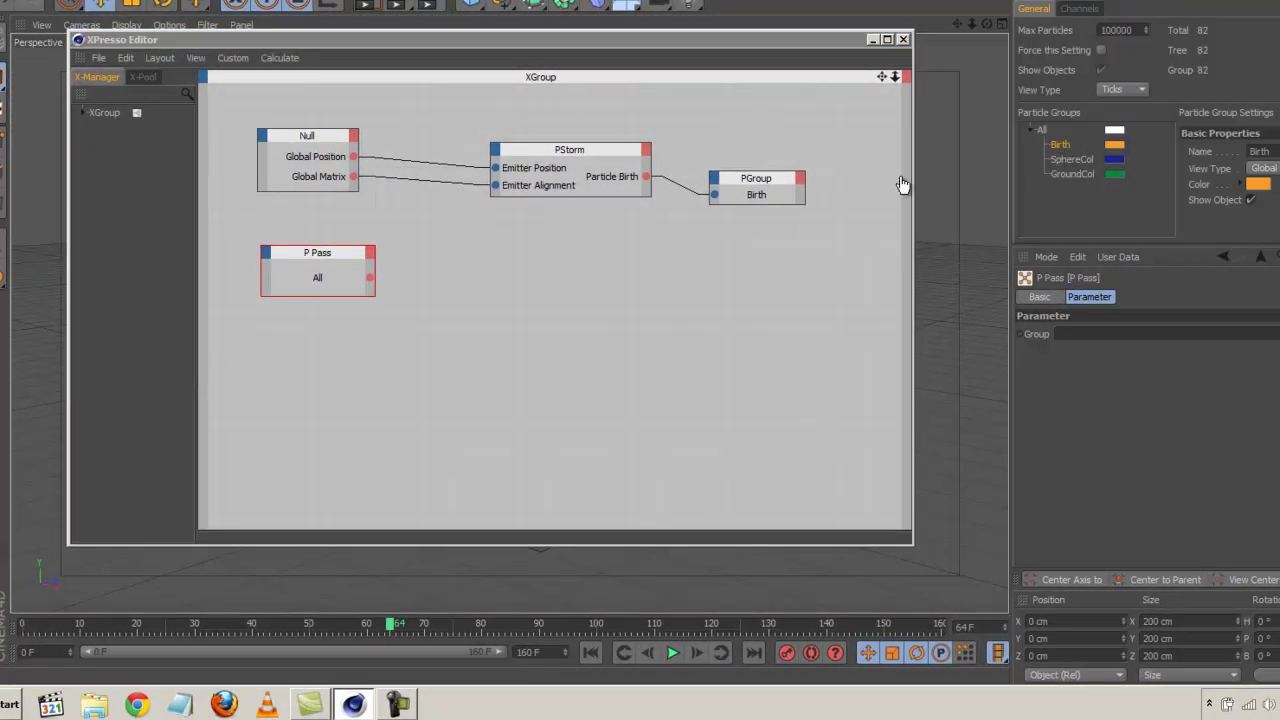
{"action": "left_click_drag", "start_coordinate": [903, 185], "coordinate": [309, 277]}
{"action": "left_click", "coordinate": [1005, 134]}
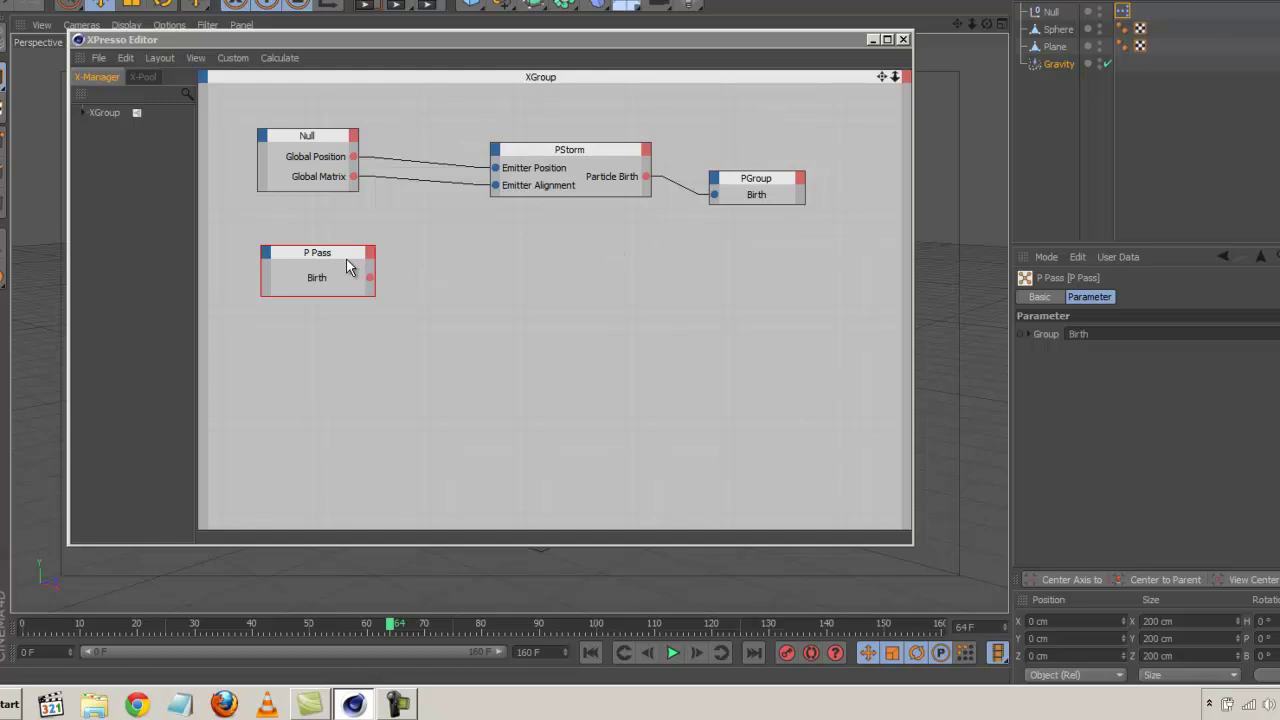
{"action": "left_click_drag", "start_coordinate": [342, 258], "coordinate": [335, 265]}
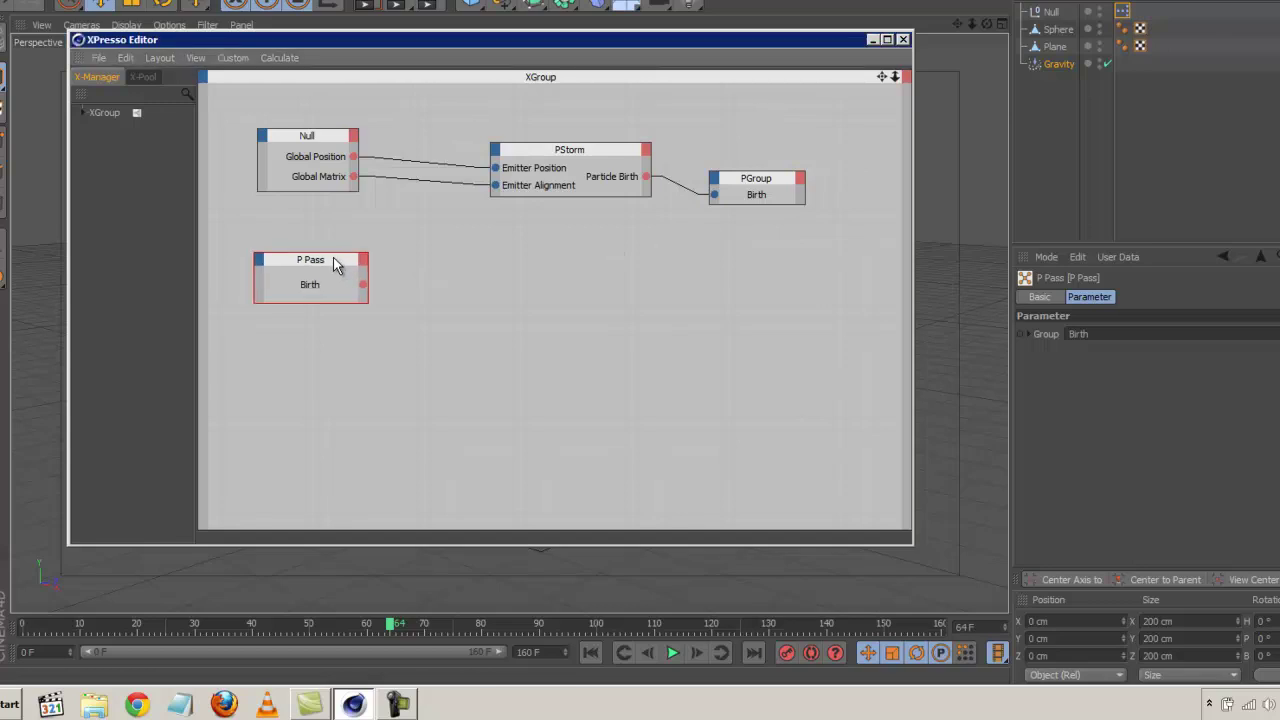
Add a TP Dynamic PGravity node beside the P Pass node.
{"action": "right_click", "coordinate": [503, 274]}
{"action": "mouse_move", "coordinate": [586, 287]}
{"action": "mouse_move", "coordinate": [661, 347]}
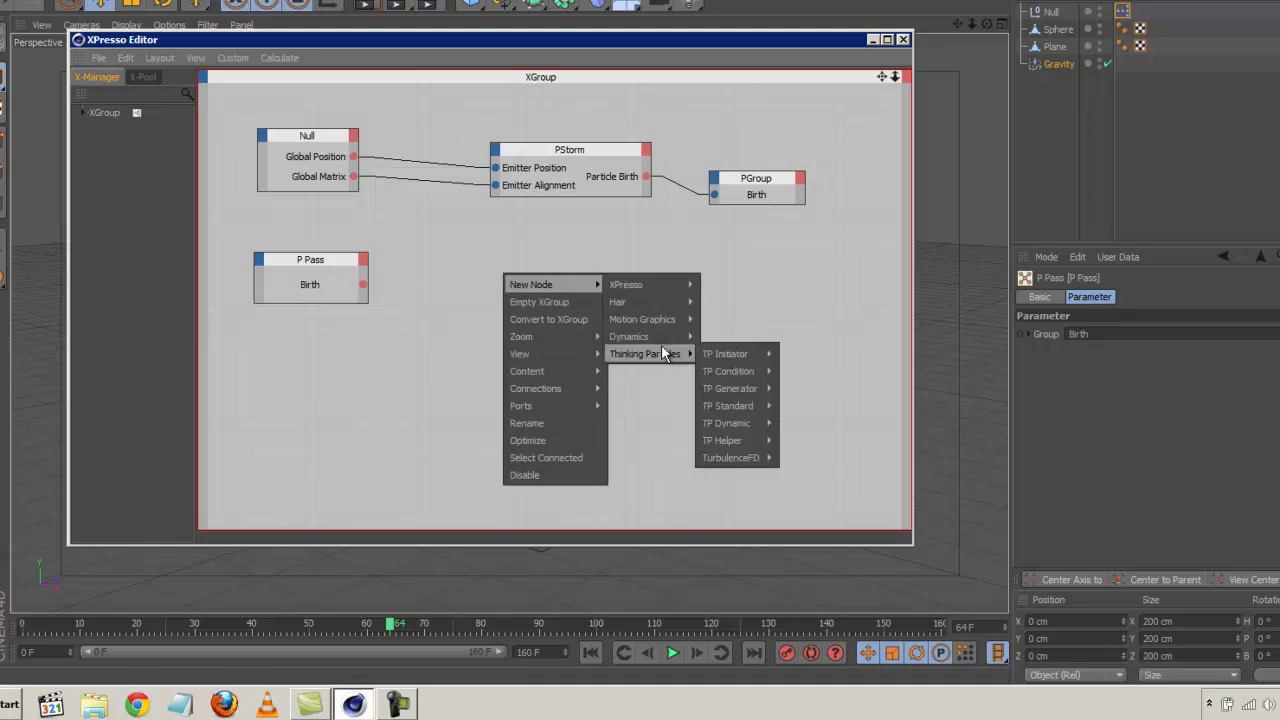
{"action": "mouse_move", "coordinate": [743, 423]}
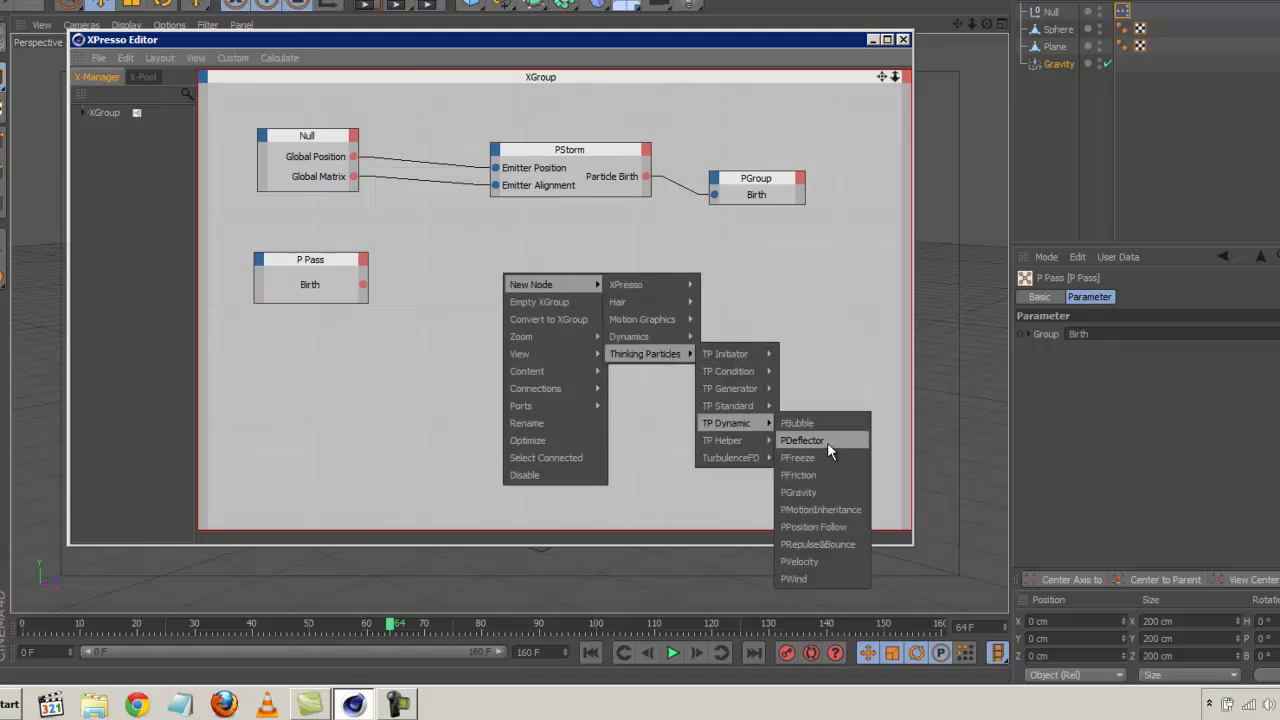
{"action": "left_click", "coordinate": [823, 491]}
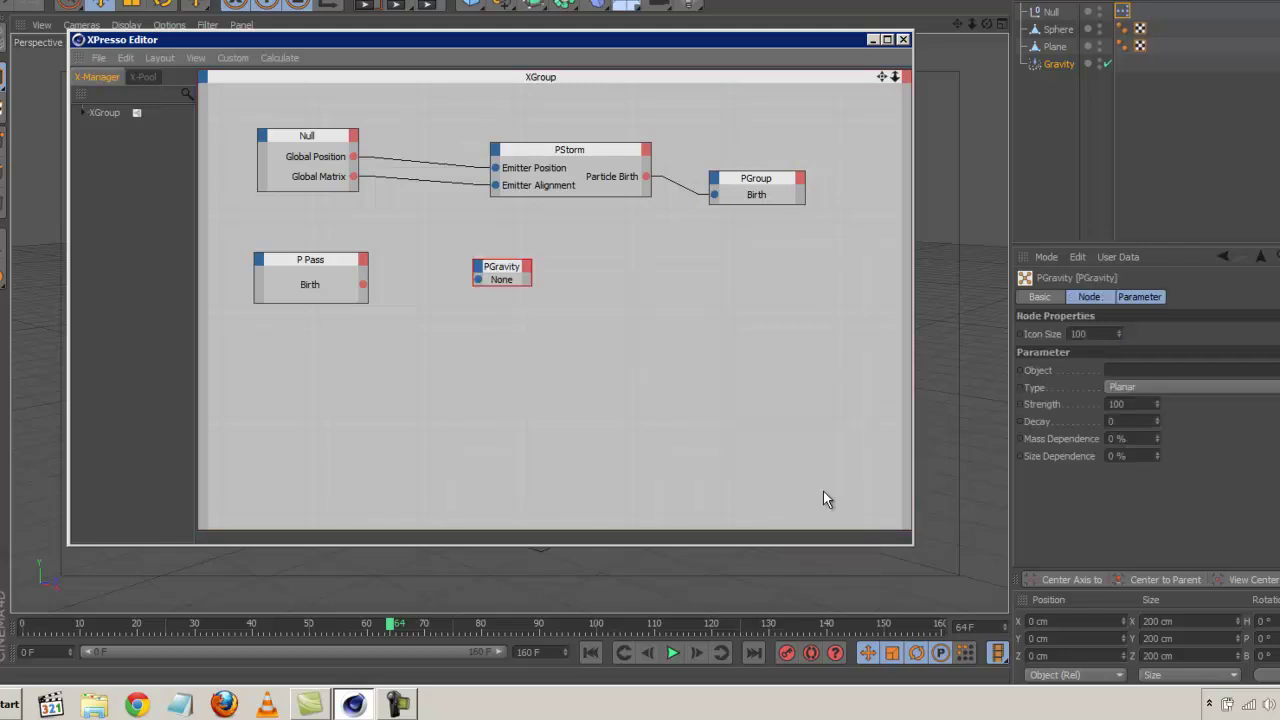
Add a TP Dynamic PDeflector node and position it below the PGravity node.
{"action": "right_click", "coordinate": [512, 355]}
{"action": "mouse_move", "coordinate": [539, 358]}
{"action": "mouse_move", "coordinate": [678, 381]}
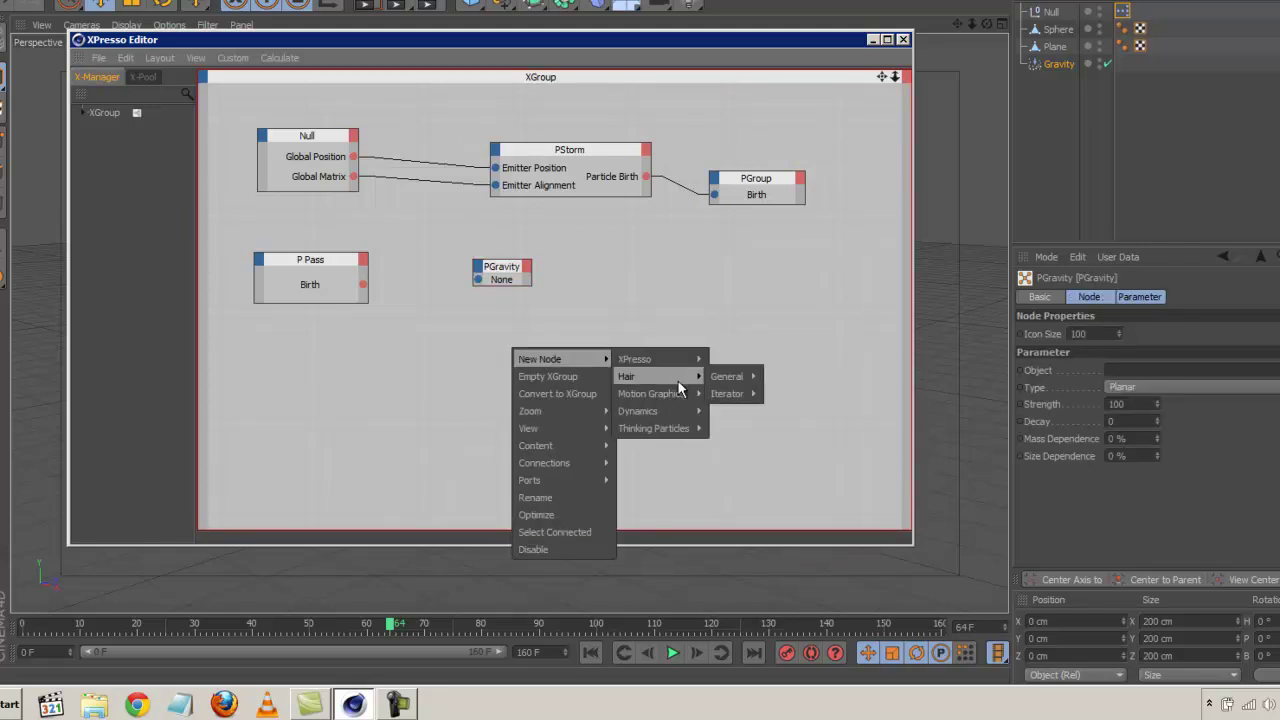
{"action": "mouse_move", "coordinate": [680, 426]}
{"action": "mouse_move", "coordinate": [757, 499]}
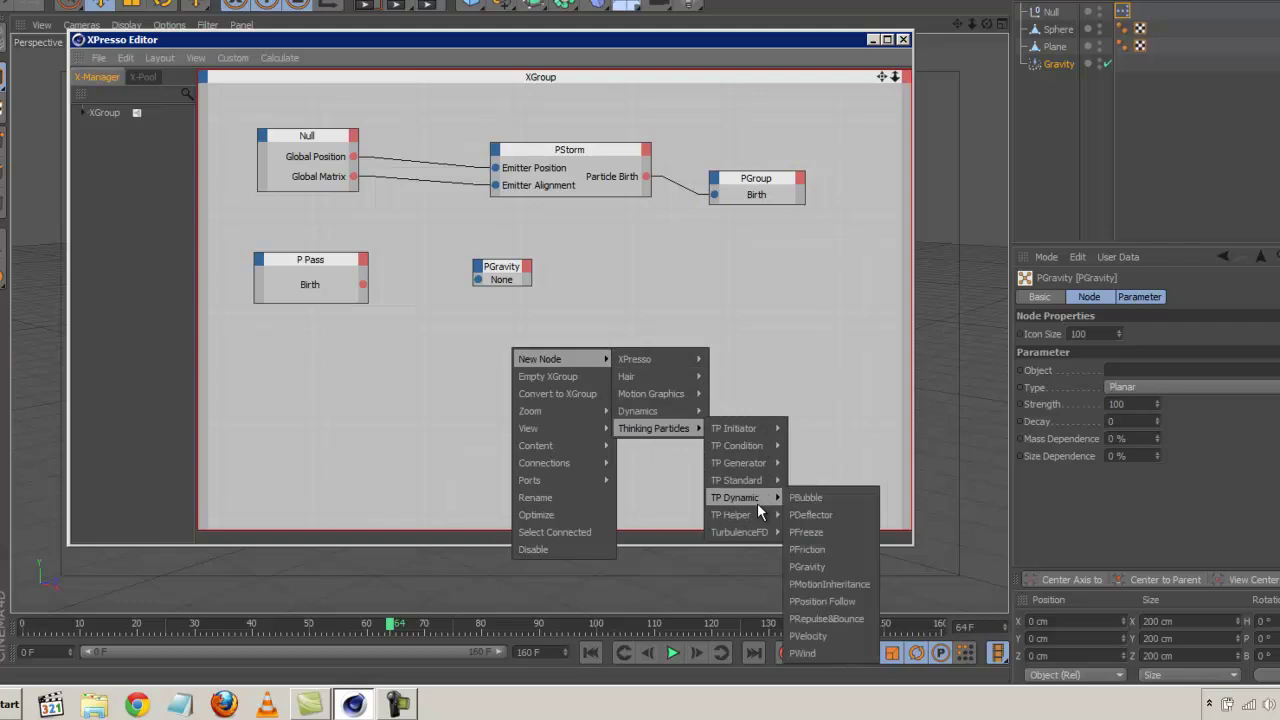
{"action": "left_click", "coordinate": [841, 514]}
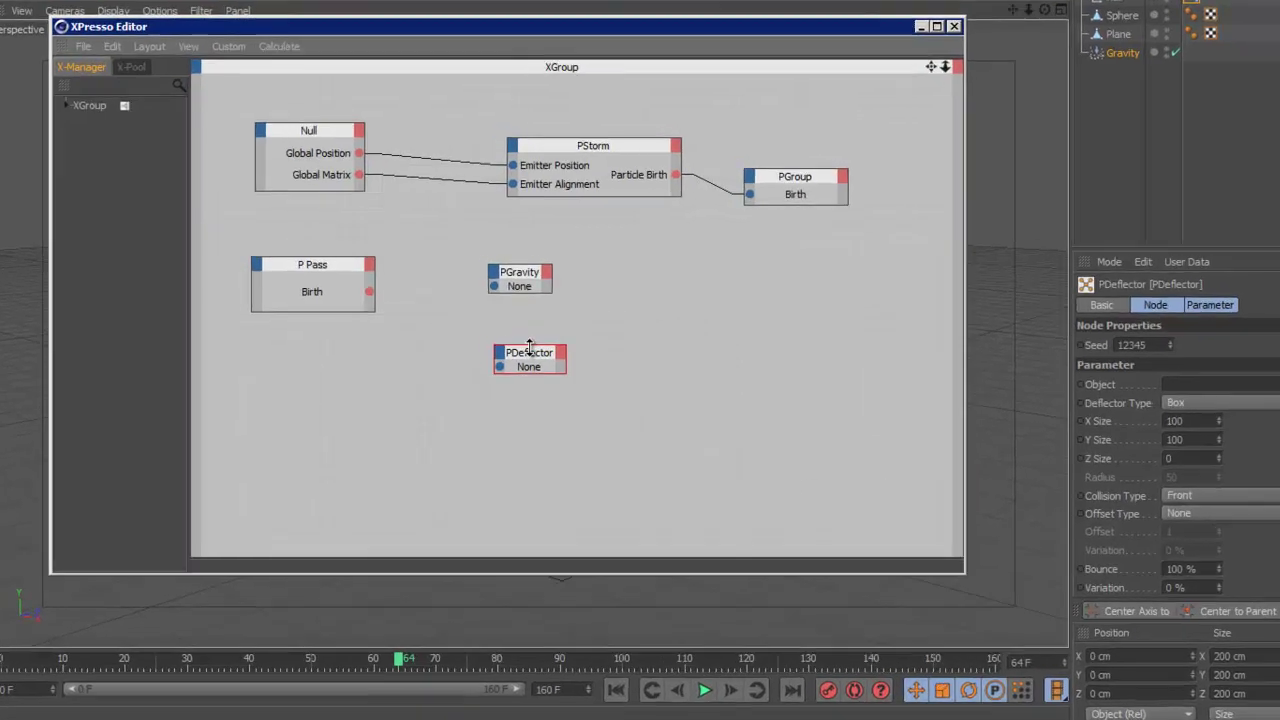
{"action": "left_click_drag", "start_coordinate": [514, 341], "coordinate": [504, 335]}
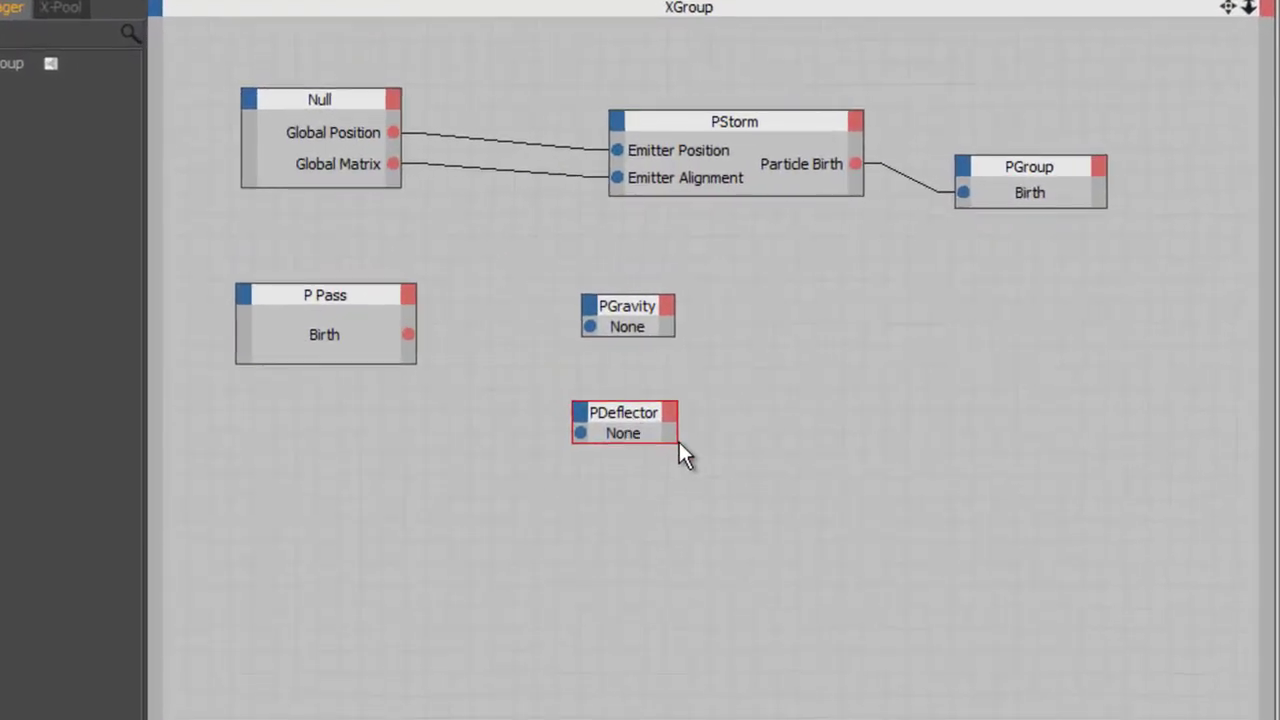
Enlarge the PDeflector and PGravity nodes and move PGravity slightly up.
{"action": "left_click_drag", "start_coordinate": [679, 442], "coordinate": [686, 415]}
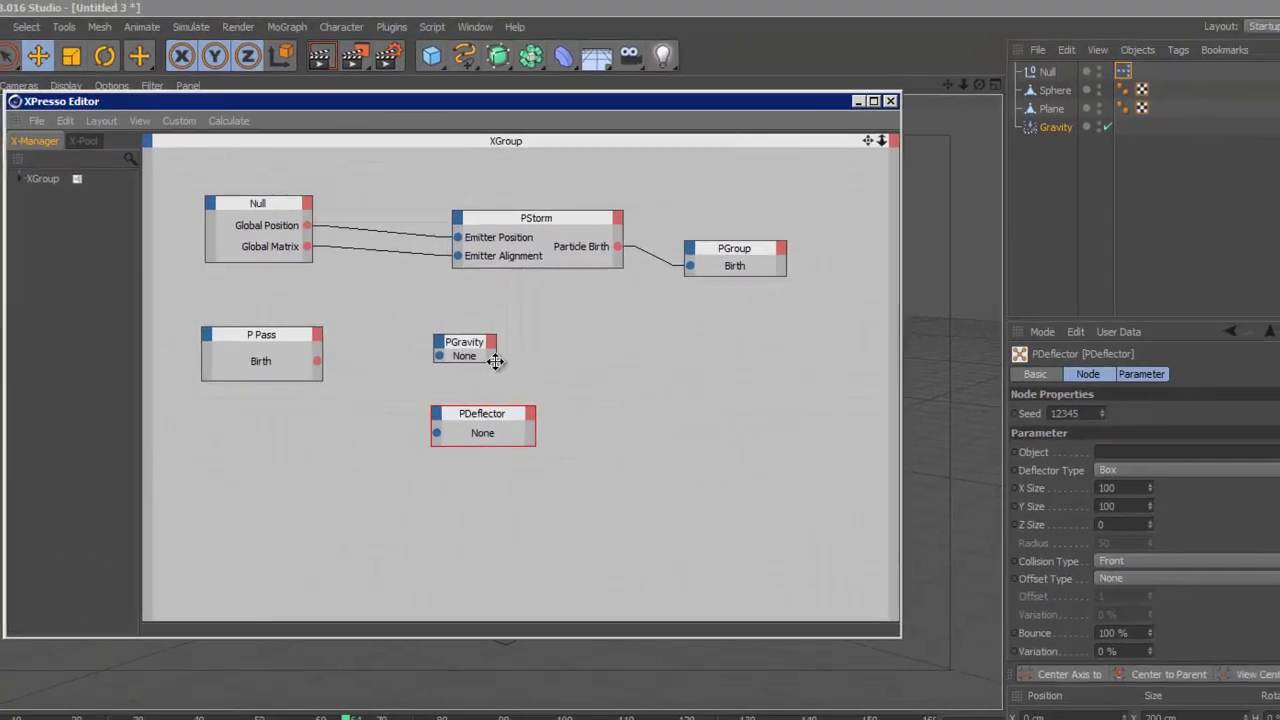
{"action": "left_click_drag", "start_coordinate": [669, 336], "coordinate": [728, 347]}
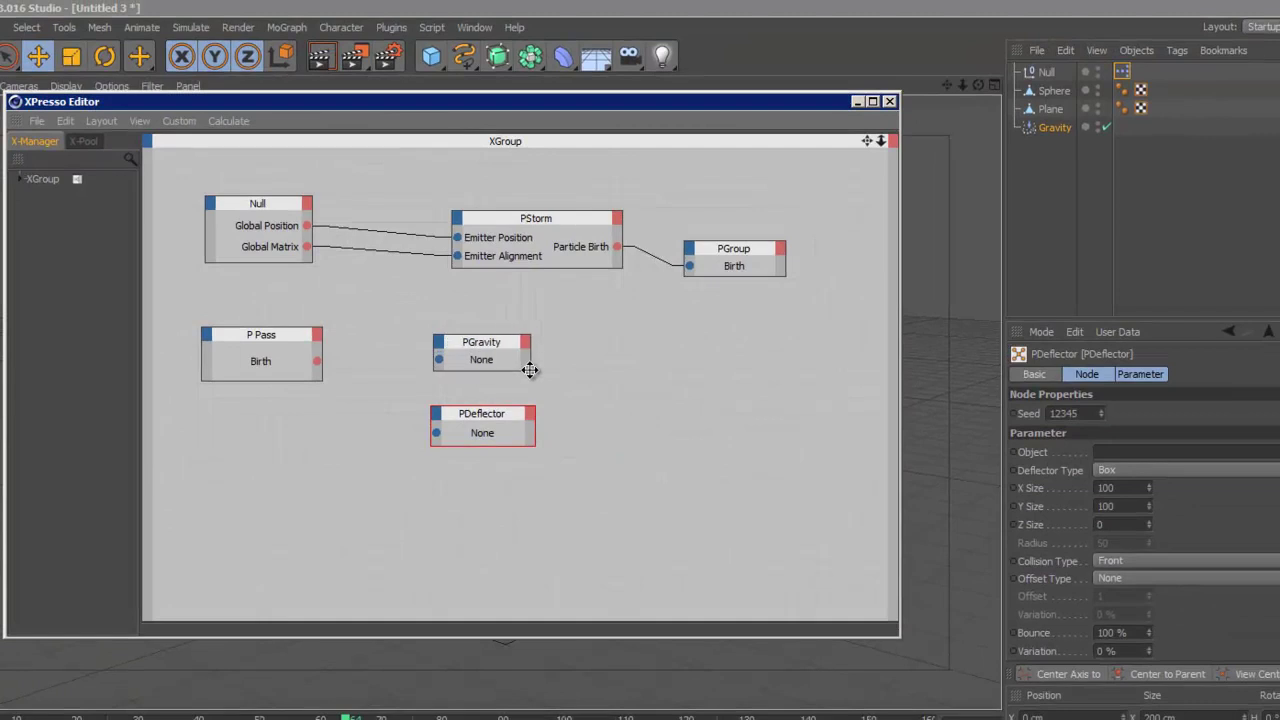
{"action": "left_click_drag", "start_coordinate": [504, 347], "coordinate": [507, 328]}
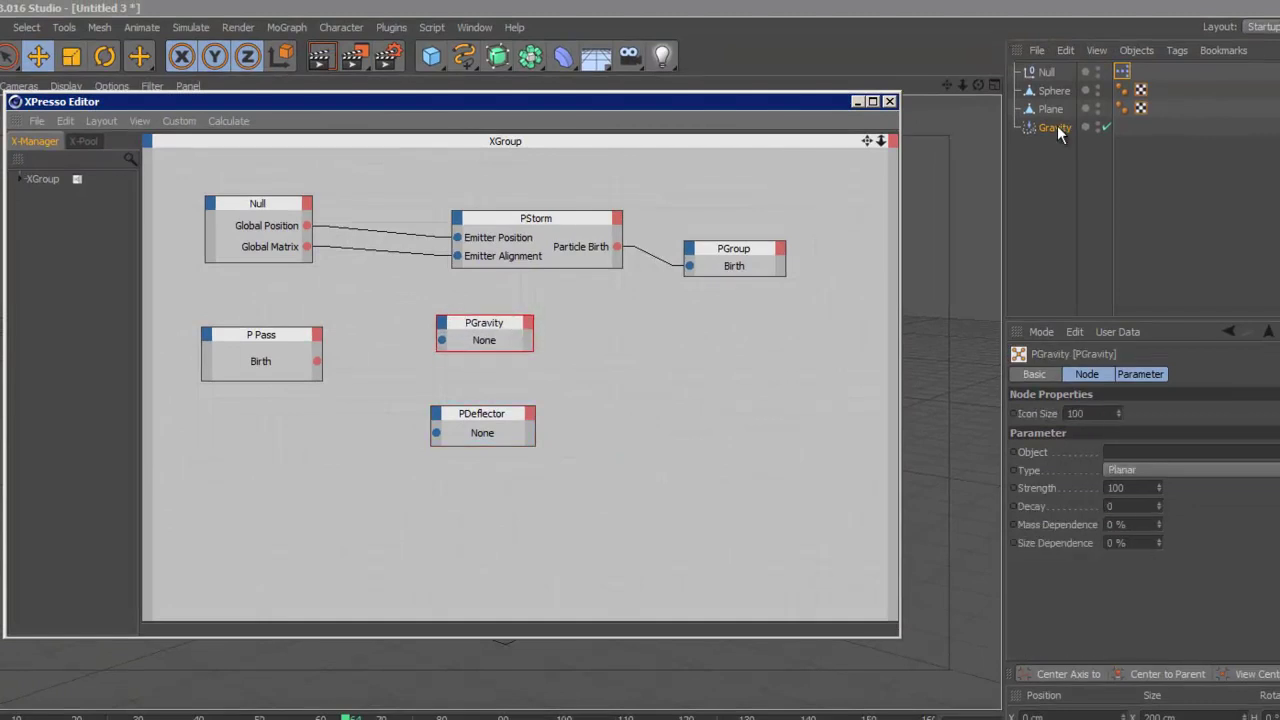
Assign the Gravity object to the PGravity node and the Sphere to the PDeflector node, keeping the nodes aligned.
{"action": "left_click_drag", "start_coordinate": [1057, 125], "coordinate": [485, 350]}
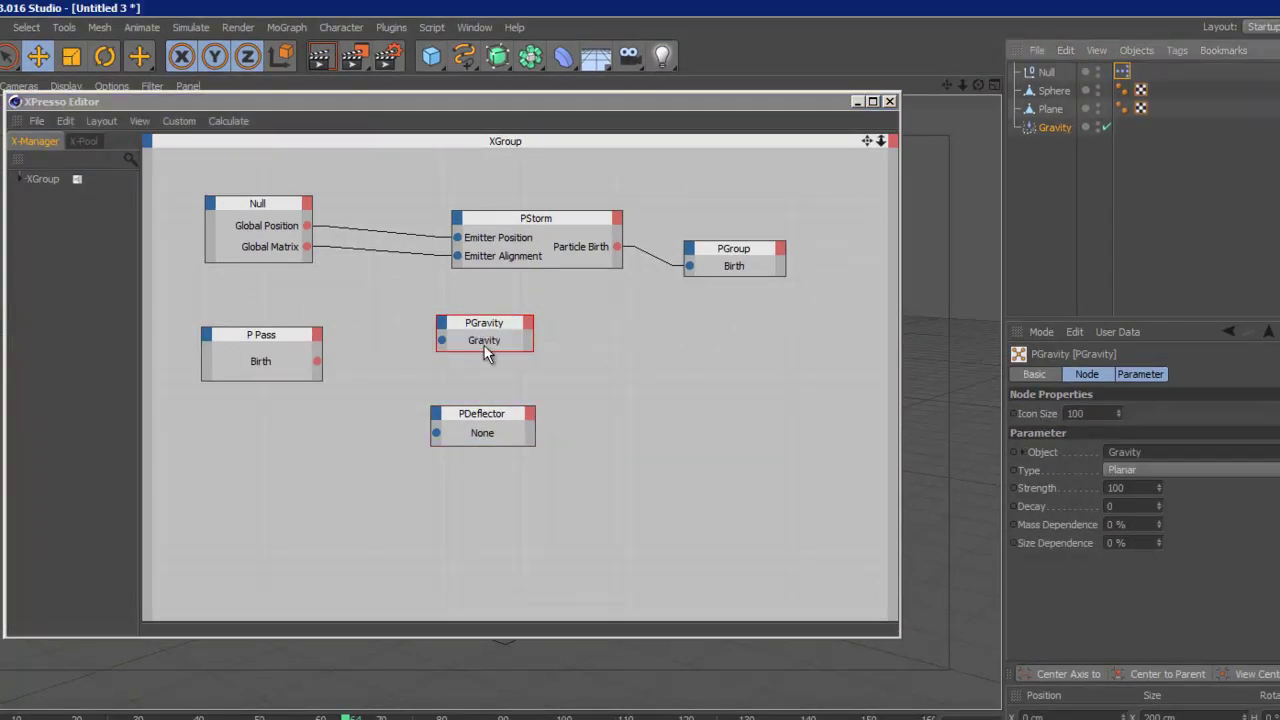
{"action": "left_click_drag", "start_coordinate": [1056, 93], "coordinate": [491, 439]}
{"action": "left_click_drag", "start_coordinate": [496, 332], "coordinate": [491, 348]}
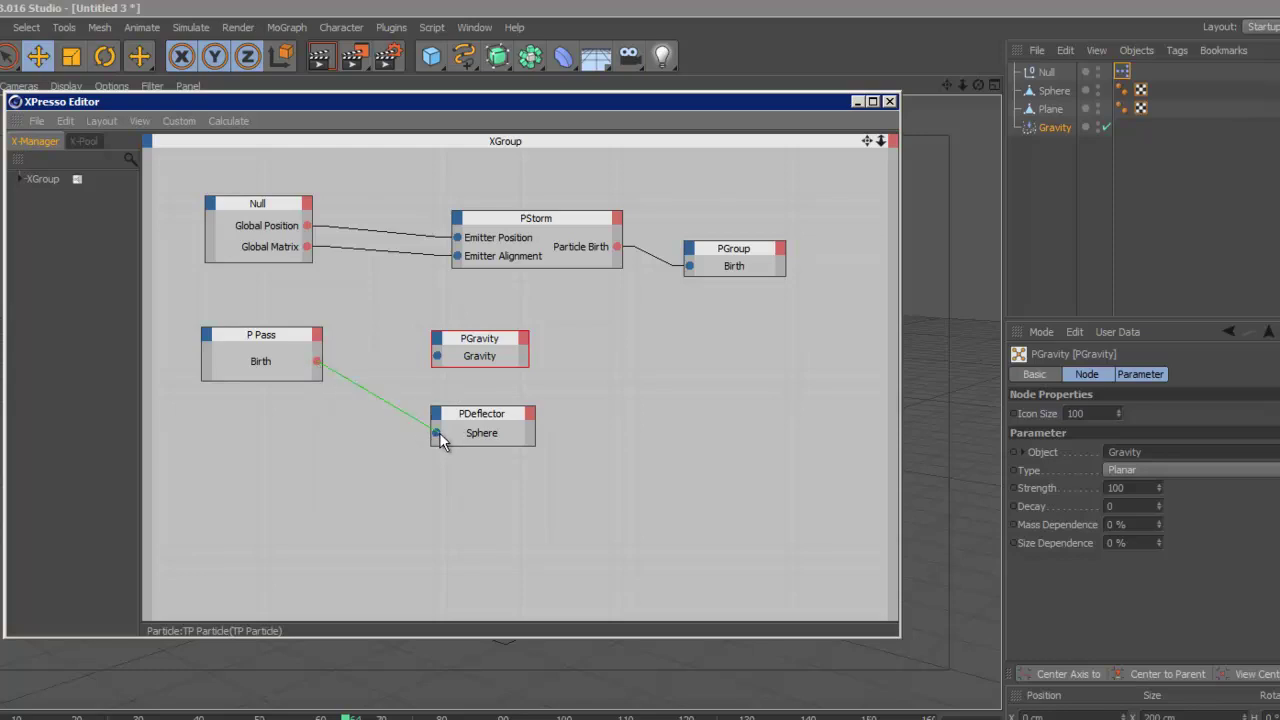
Connect the P Pass Birth output to the PDeflector and PGravity inputs, and play the simulation from the first frame.
{"action": "left_click_drag", "start_coordinate": [439, 432], "coordinate": [439, 432]}
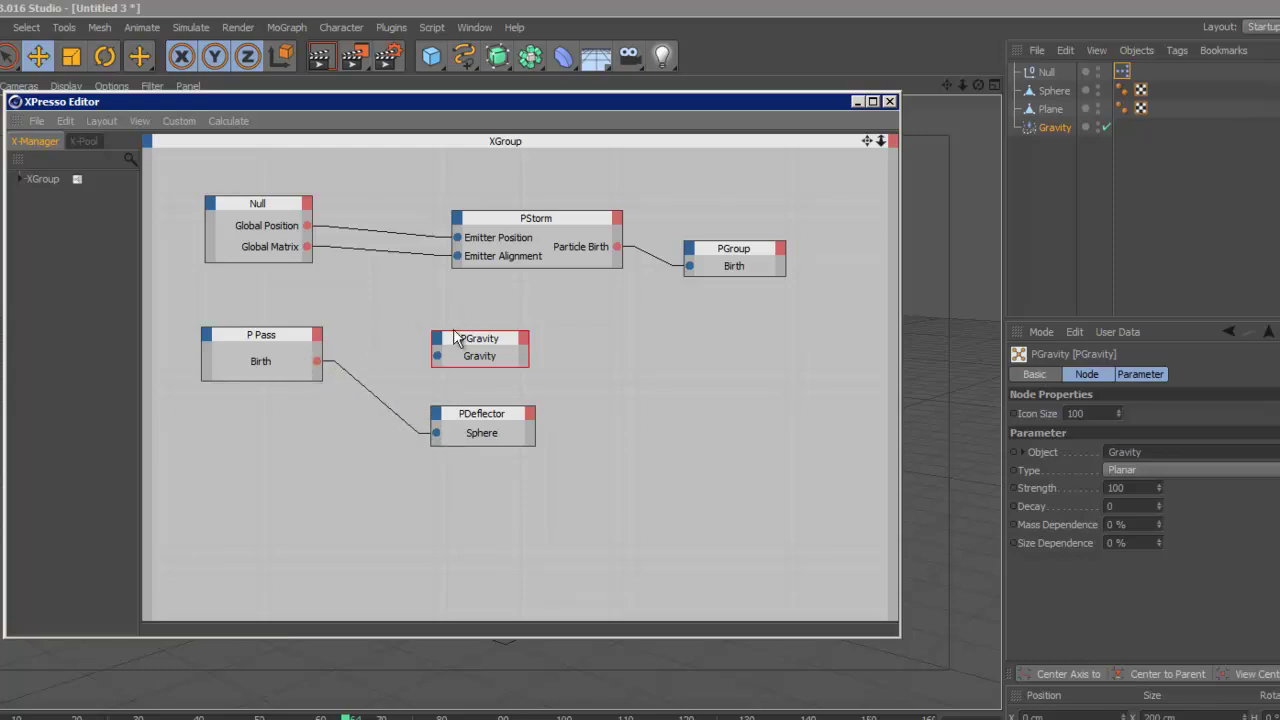
{"action": "left_click_drag", "start_coordinate": [437, 355], "coordinate": [318, 359]}
{"action": "left_click", "coordinate": [889, 101]}
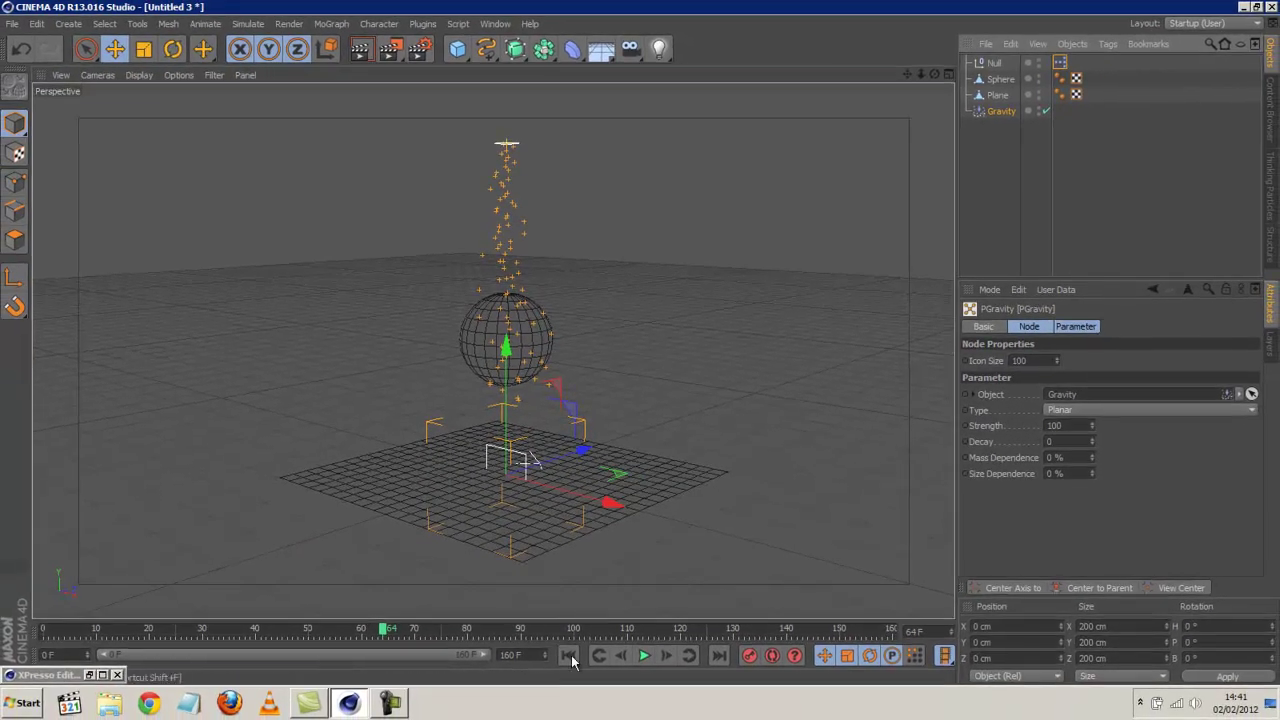
{"action": "left_click", "coordinate": [568, 655]}
{"action": "left_click", "coordinate": [644, 656]}
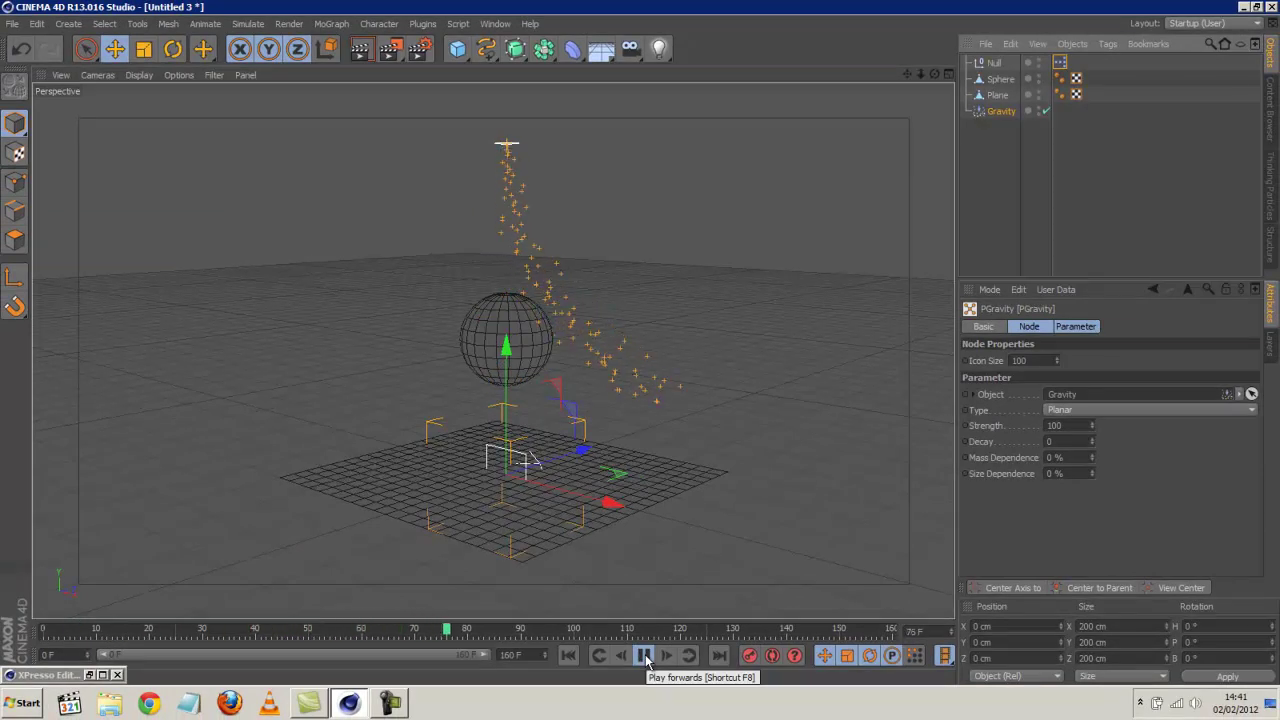
{"action": "left_click", "coordinate": [644, 656]}
Rotate the Gravity object to a pitch of -90° and move it along X to about -725 cm, clear of the plane.
{"action": "left_click", "coordinate": [1000, 112]}
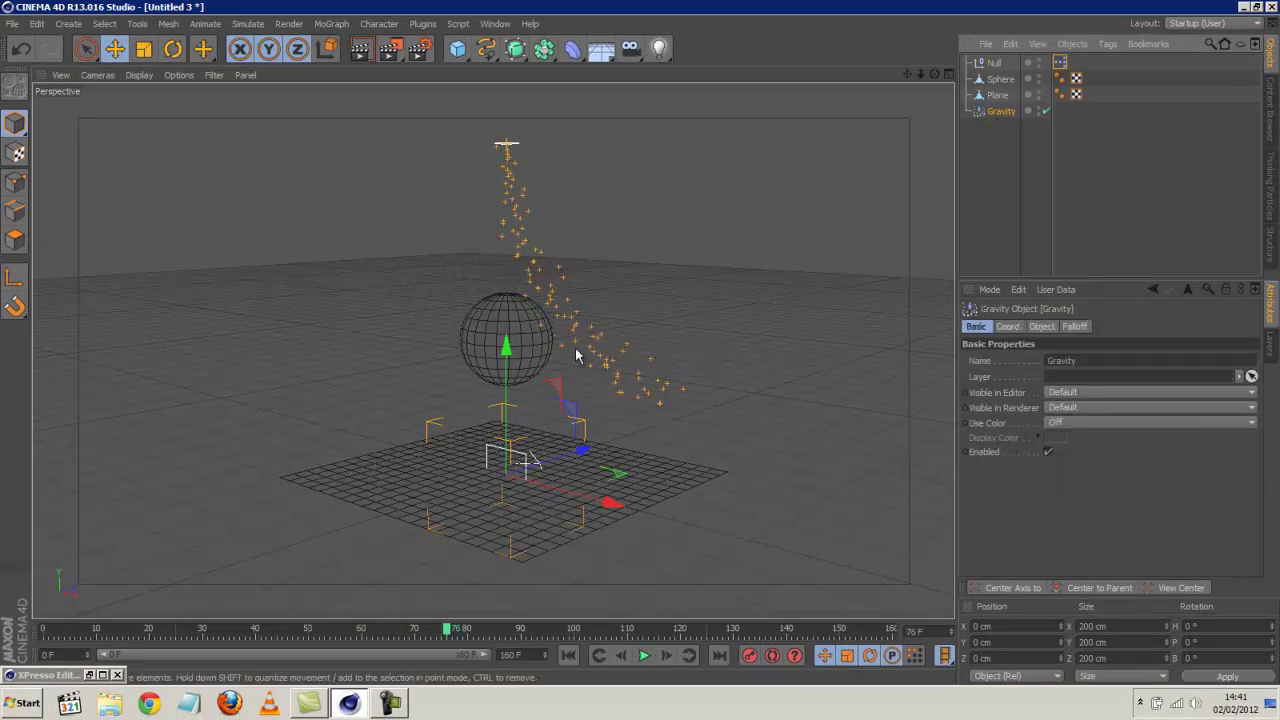
{"action": "key", "text": "r"}
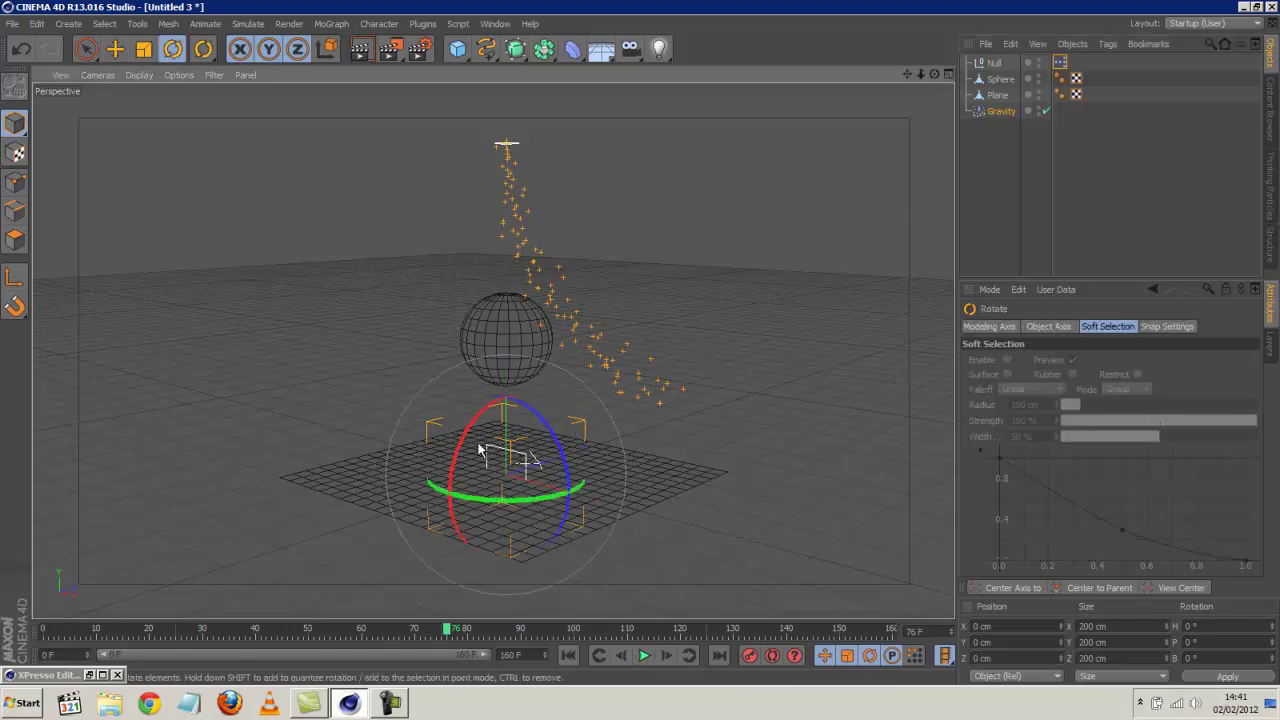
{"action": "left_click_drag", "start_coordinate": [458, 455], "coordinate": [598, 284]}
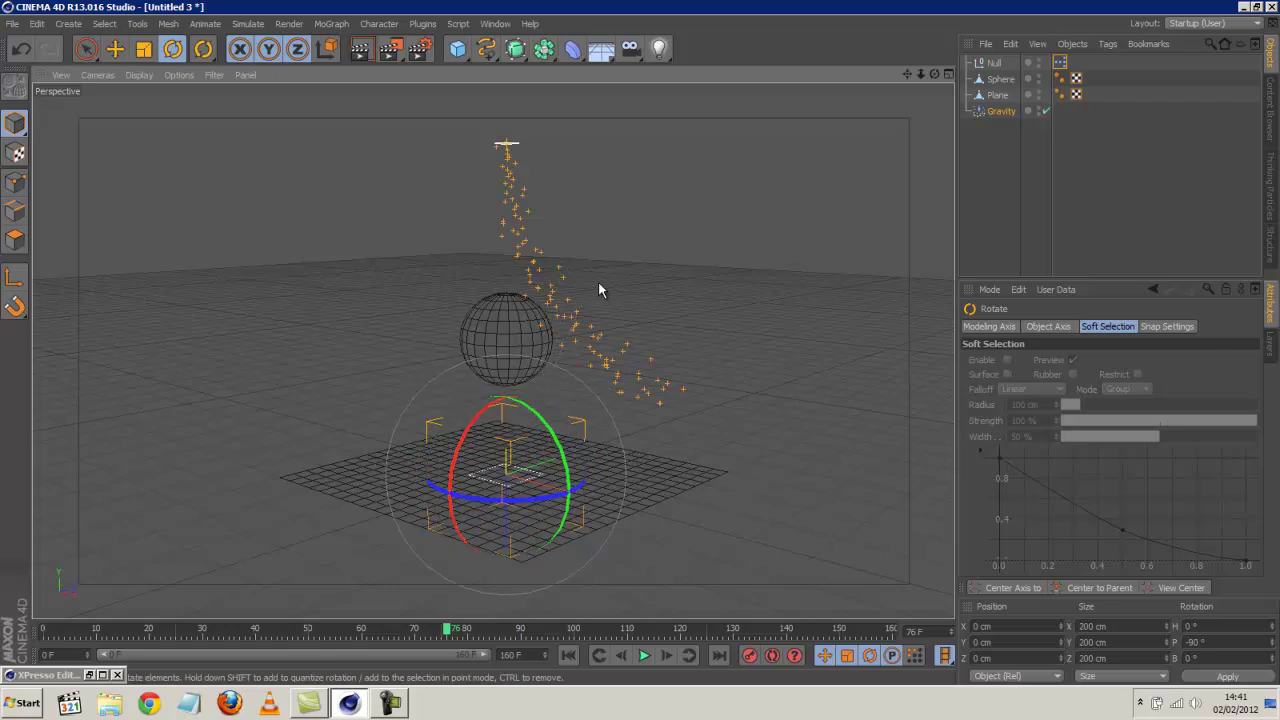
{"action": "key", "text": "e"}
{"action": "left_click_drag", "start_coordinate": [607, 510], "coordinate": [356, 440]}
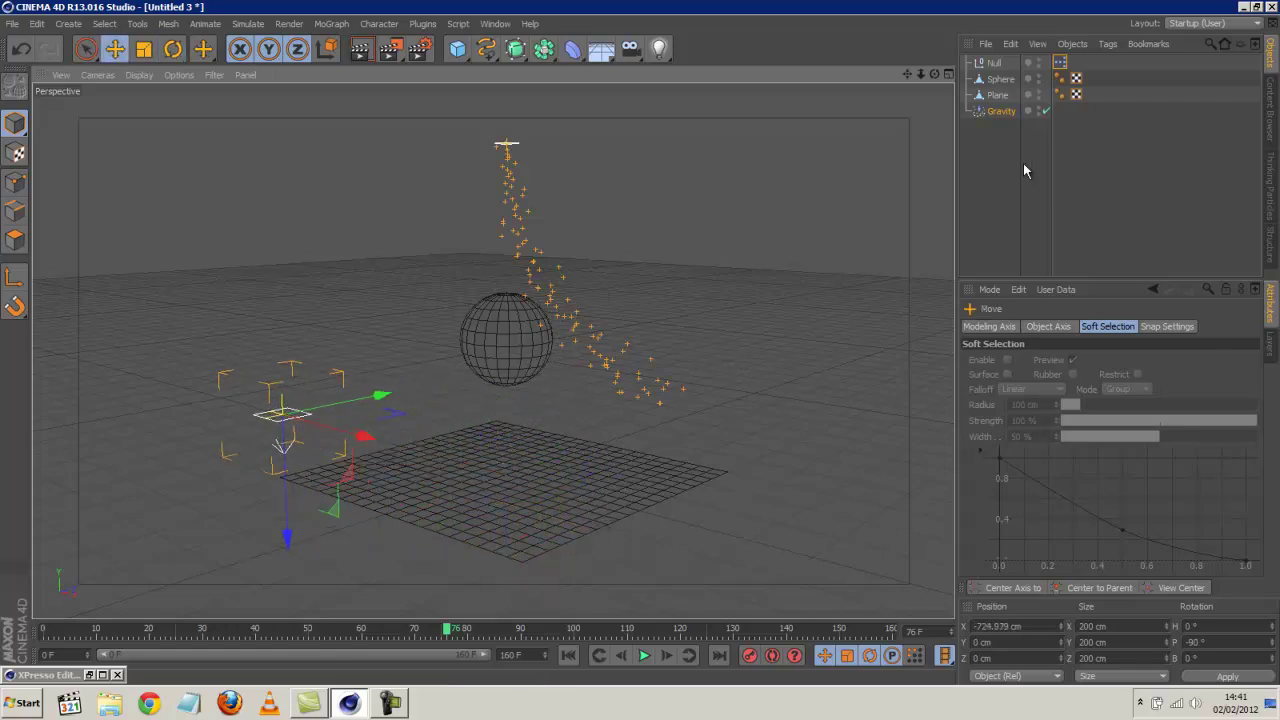
Replay the simulation from the first frame to check the particles' fall direction.
{"action": "left_click", "coordinate": [567, 655]}
{"action": "left_click", "coordinate": [644, 655]}
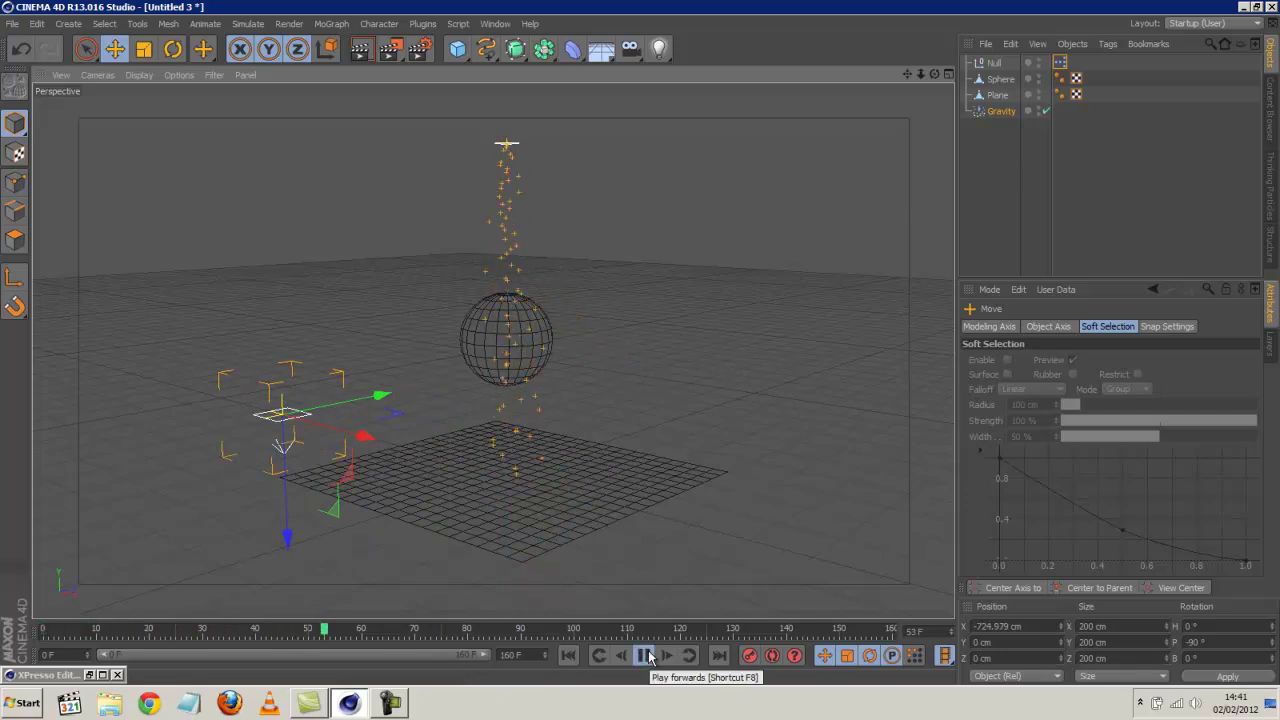
{"action": "left_click", "coordinate": [646, 655]}
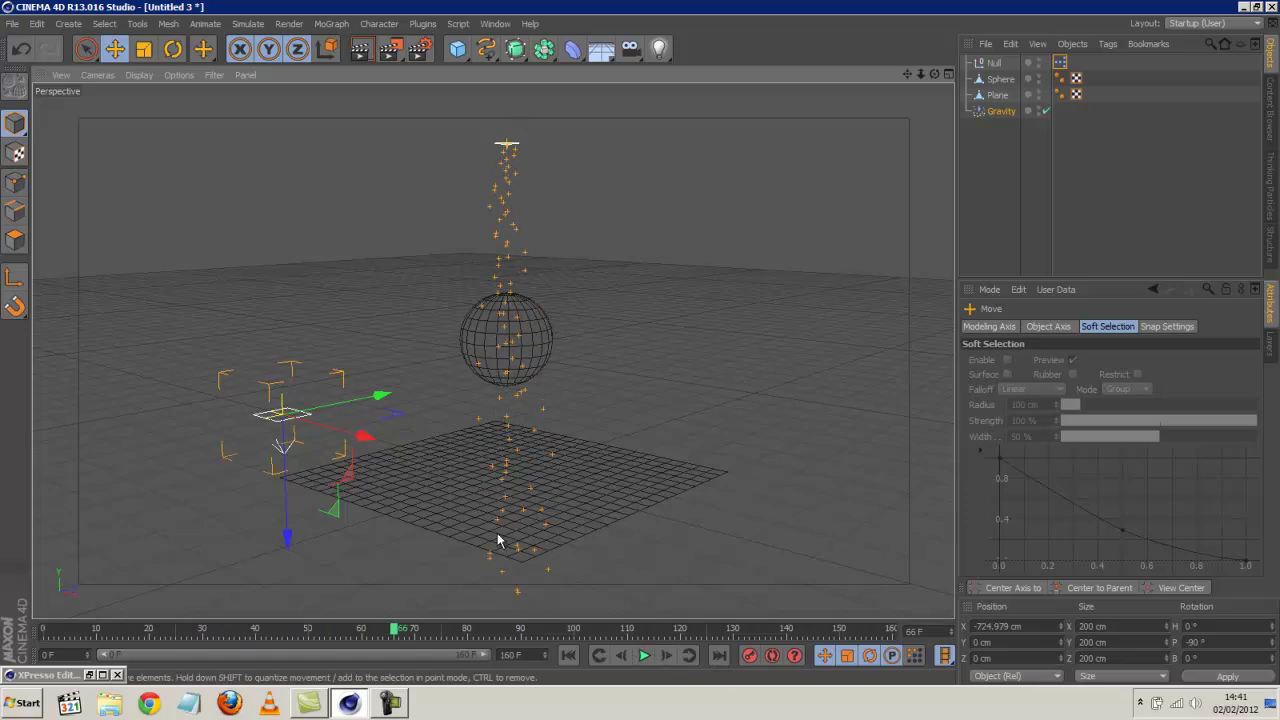
Set the PDeflector node's Deflector Type to Object.
{"action": "left_click", "coordinate": [89, 675]}
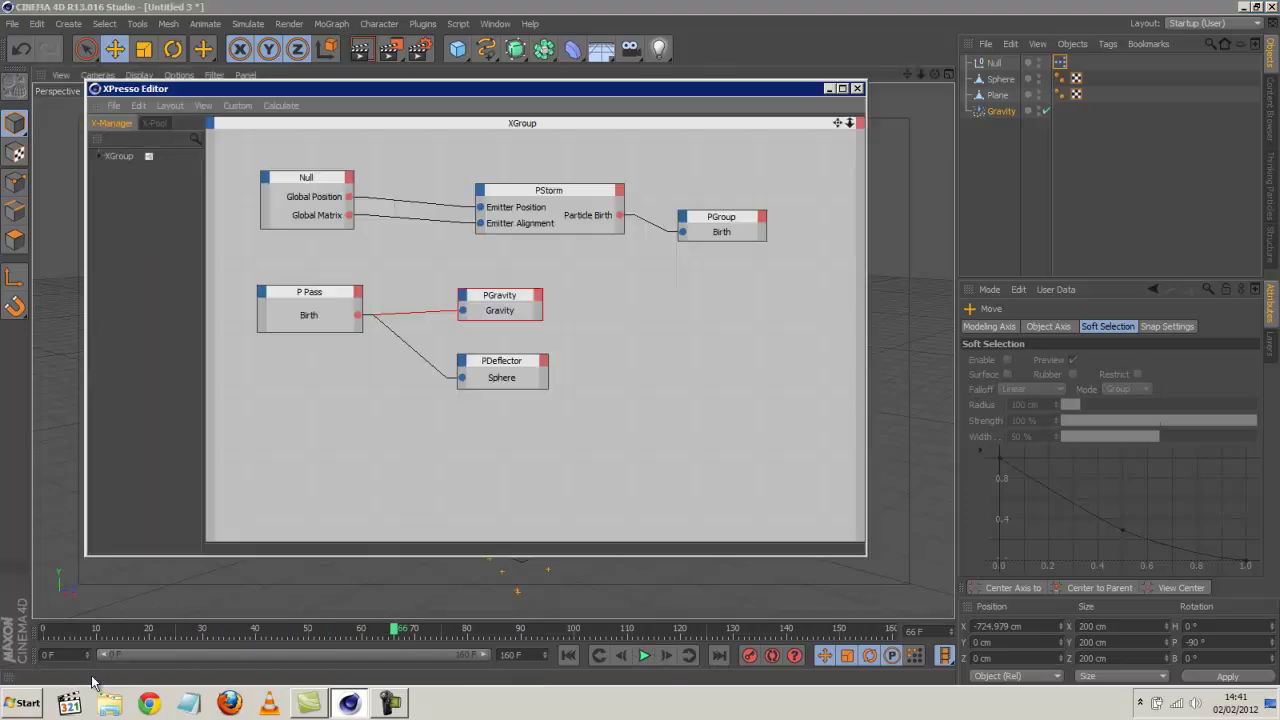
{"action": "left_click", "coordinate": [507, 366]}
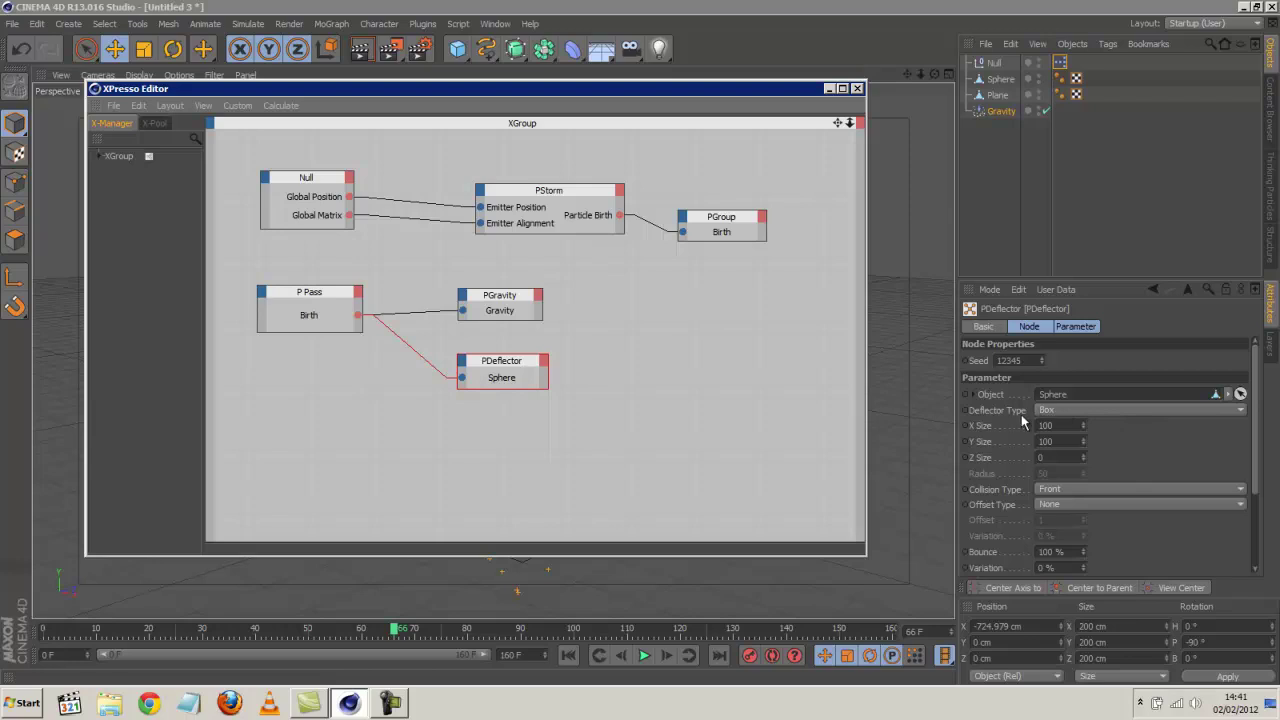
{"action": "left_click", "coordinate": [1077, 407]}
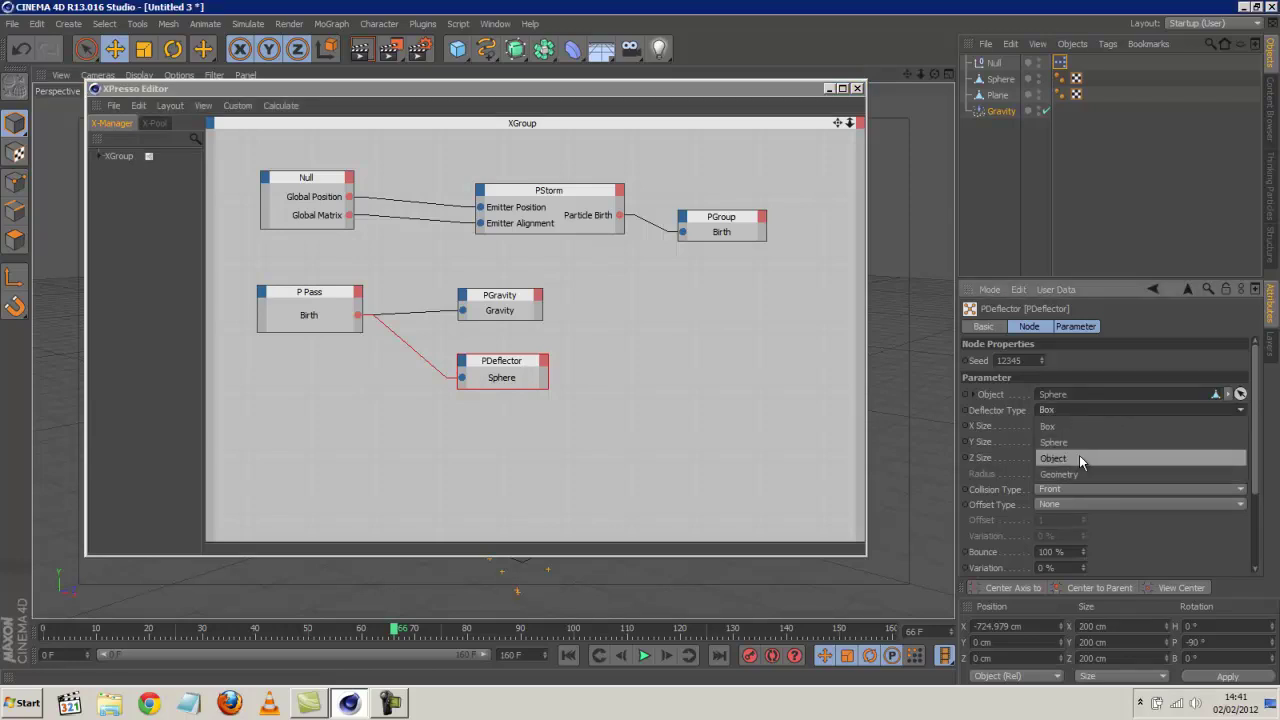
{"action": "left_click", "coordinate": [1079, 455]}
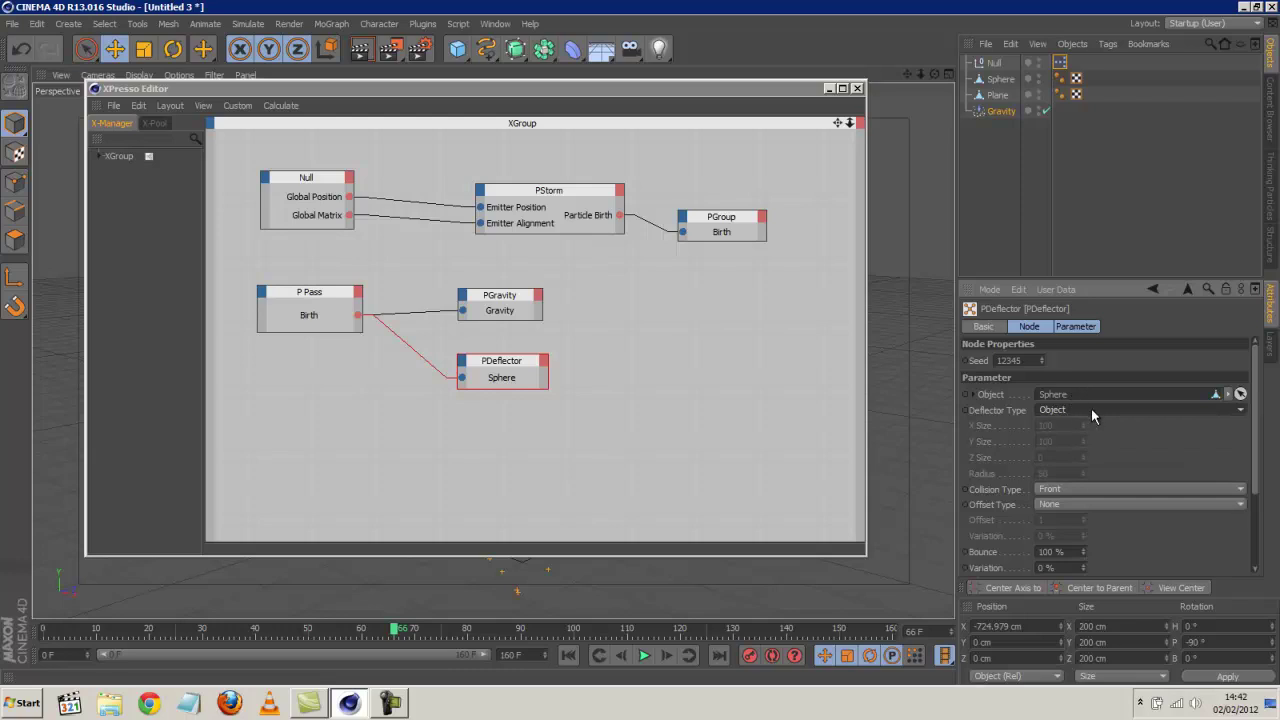
Play the simulation from the start to examine how the particles collide with the sphere.
{"action": "left_click", "coordinate": [829, 89]}
{"action": "left_click", "coordinate": [568, 655]}
{"action": "left_click", "coordinate": [644, 655]}
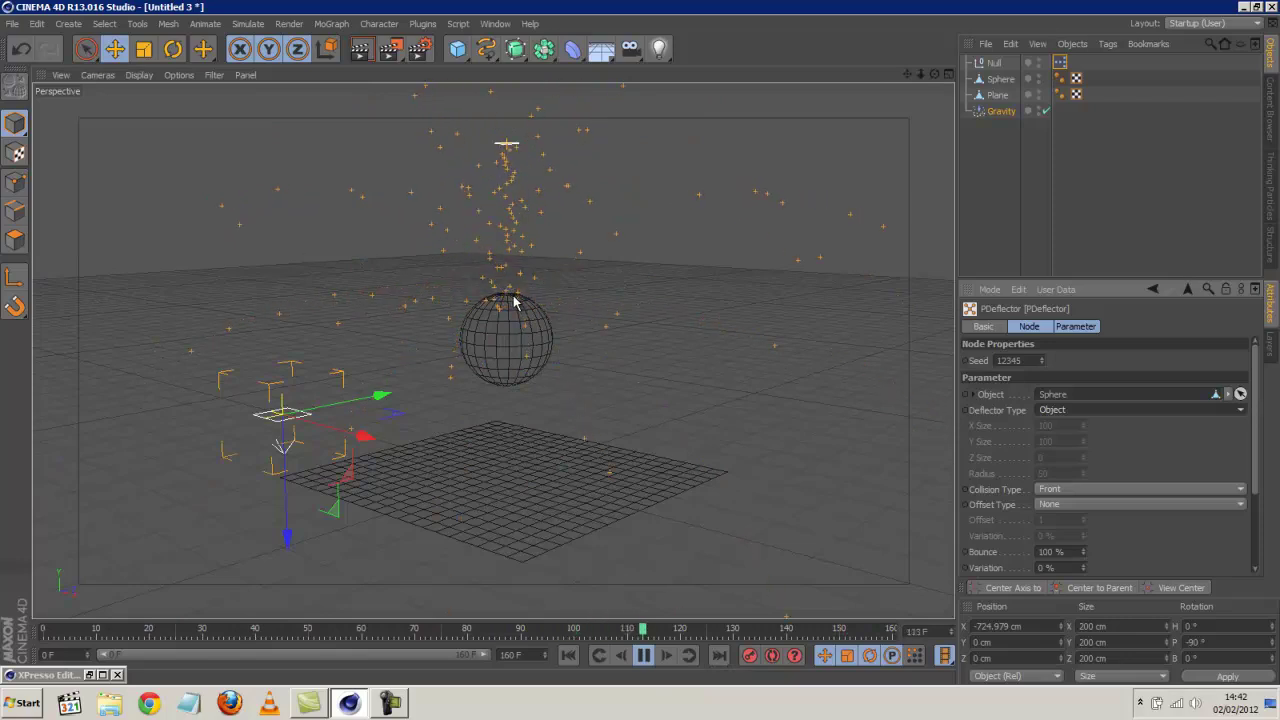
{"action": "left_click", "coordinate": [643, 655]}
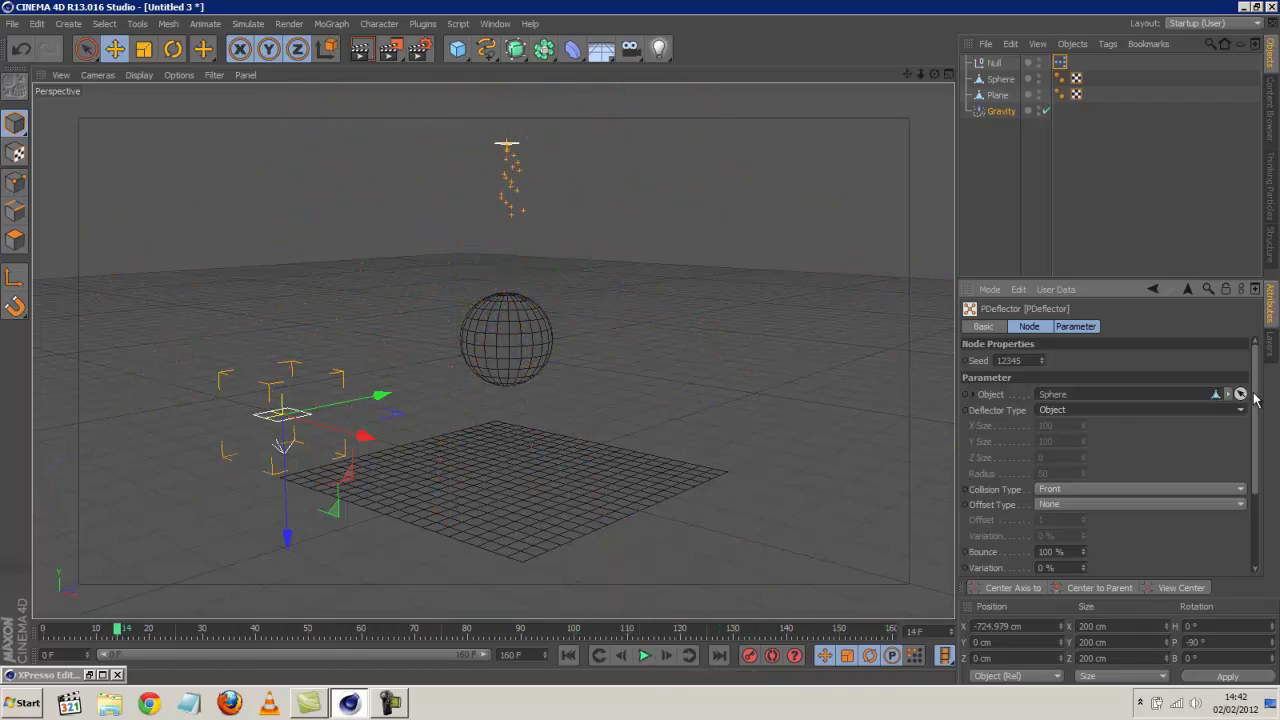
Set the PDeflector's Bounce to 4% and Surface to 96%, and play the simulation to test the collision.
{"action": "left_click_drag", "start_coordinate": [1256, 398], "coordinate": [1262, 496]}
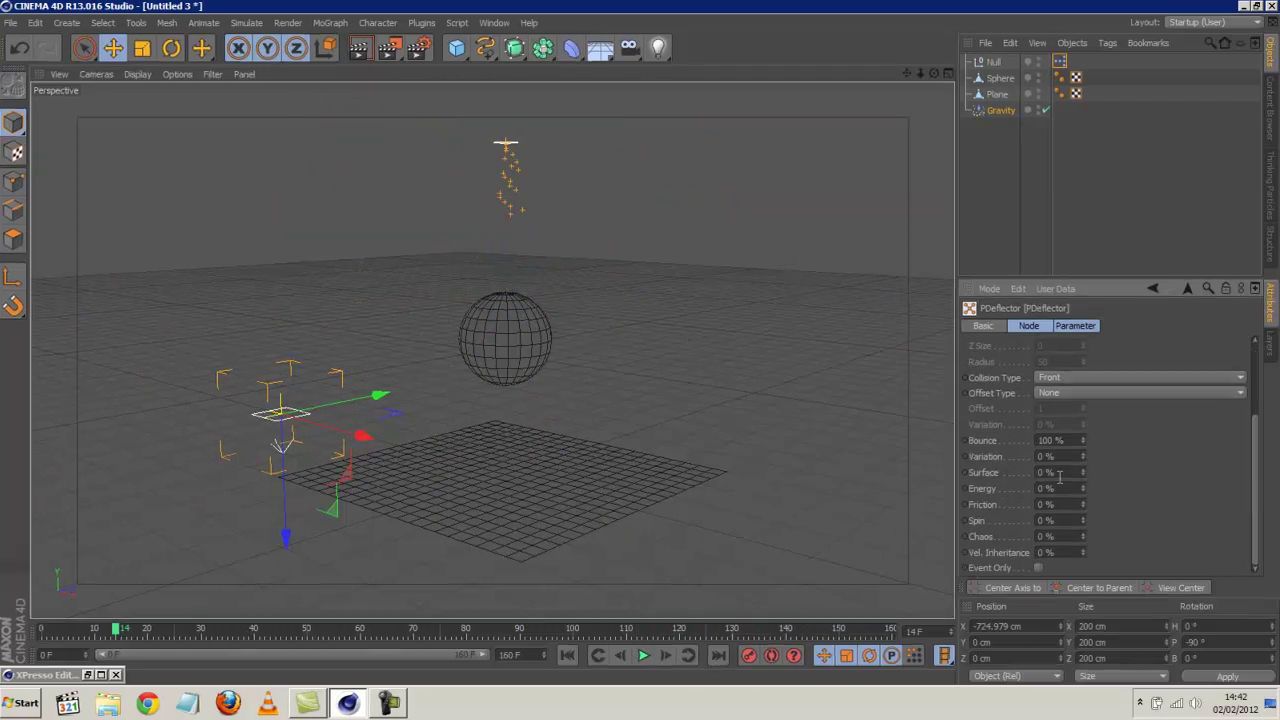
{"action": "left_click_drag", "start_coordinate": [1045, 397], "coordinate": [960, 404]}
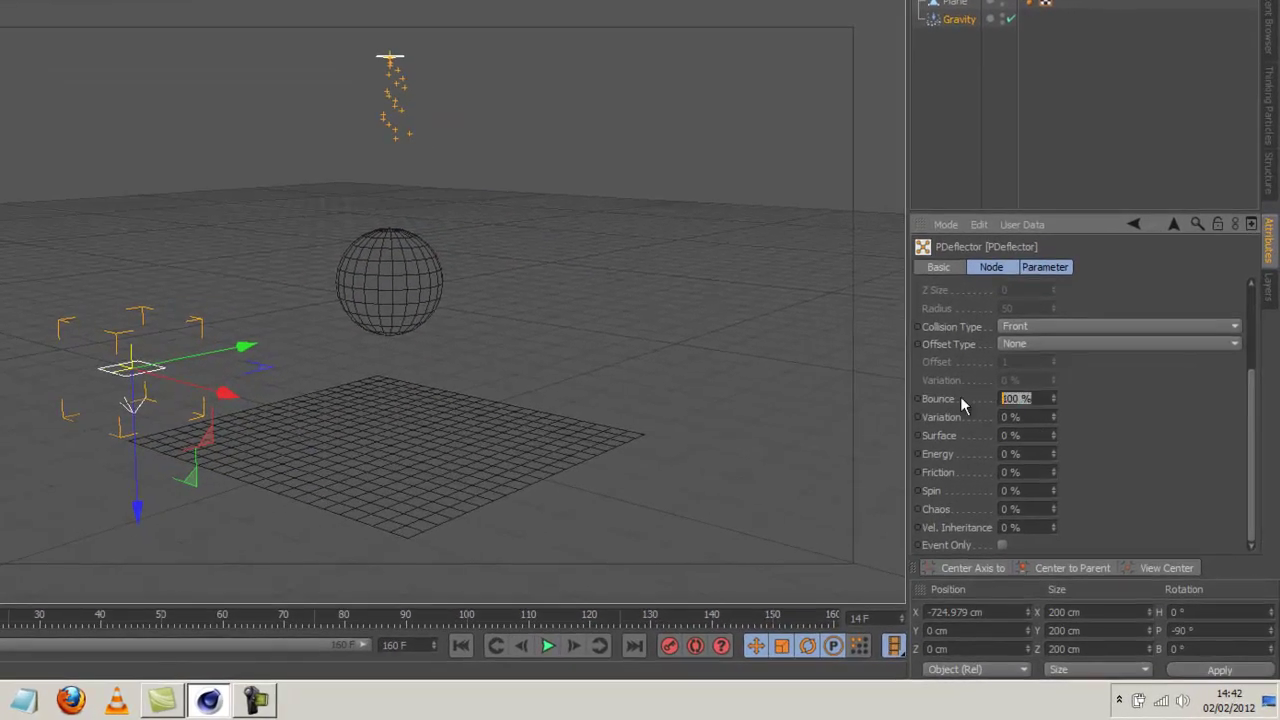
{"action": "type", "text": "4"}
{"action": "left_click_drag", "start_coordinate": [1040, 435], "coordinate": [980, 437]}
{"action": "type", "text": "96"}
{"action": "left_click", "coordinate": [1035, 454]}
{"action": "left_click", "coordinate": [548, 646]}
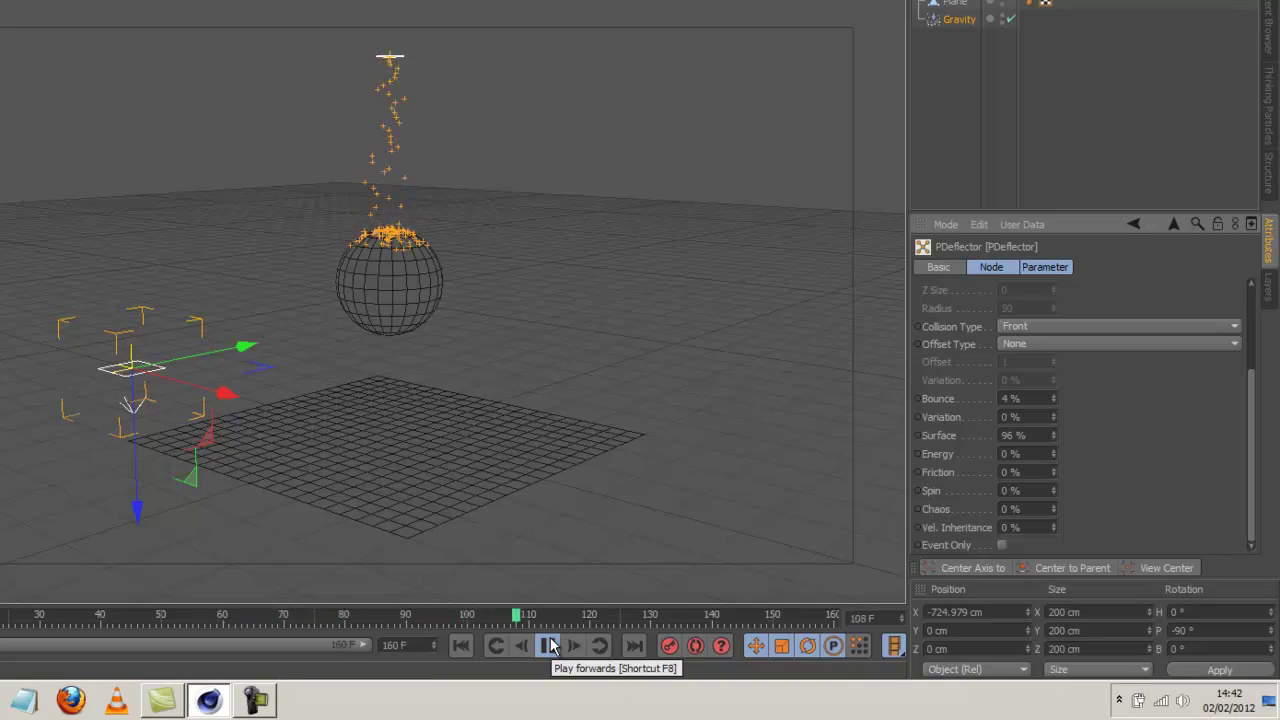
{"action": "left_click", "coordinate": [548, 646]}
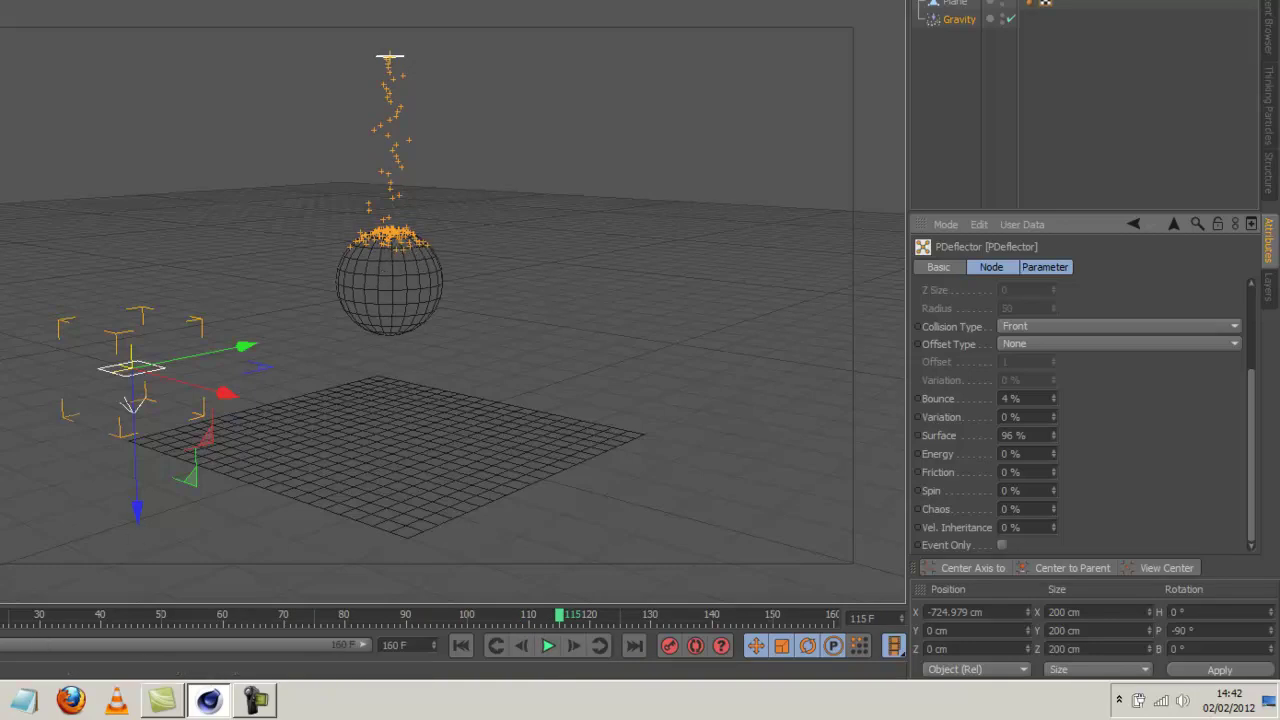
Change the SphereCol particle group's colour to a lighter blue with a hue of 209°.
{"action": "key", "text": "alt+Tab"}
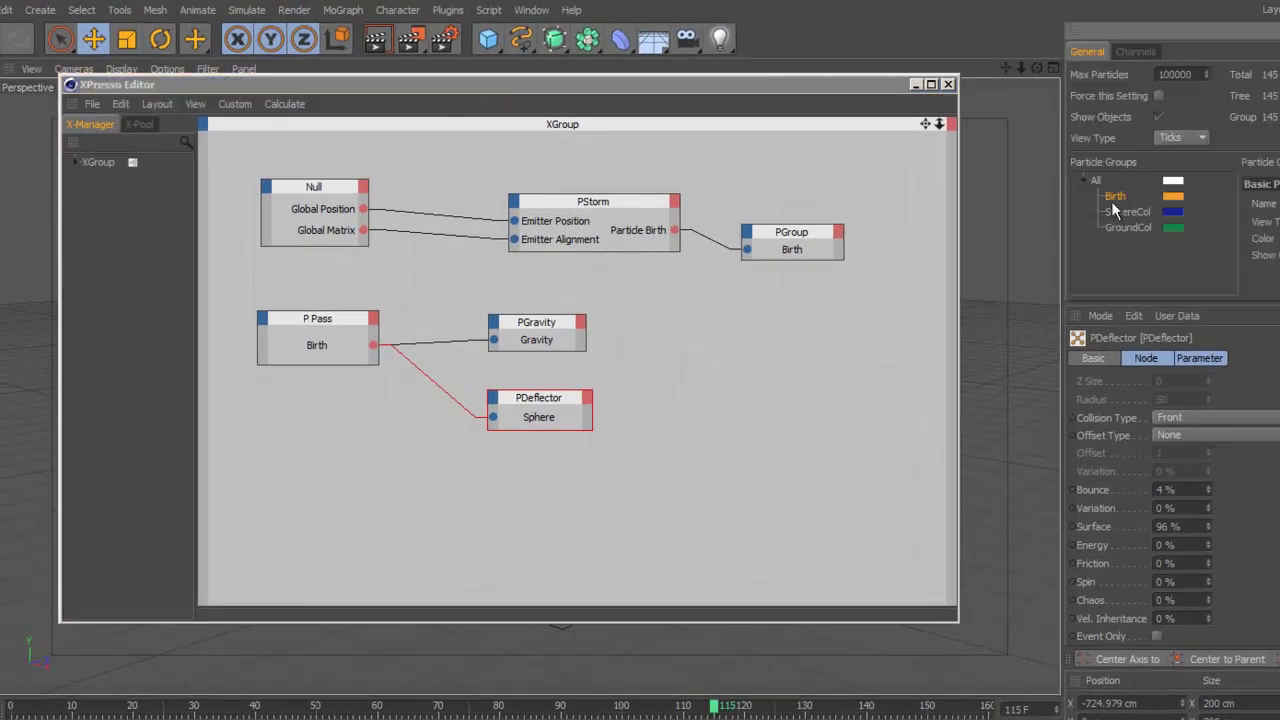
{"action": "left_click", "coordinate": [1123, 212]}
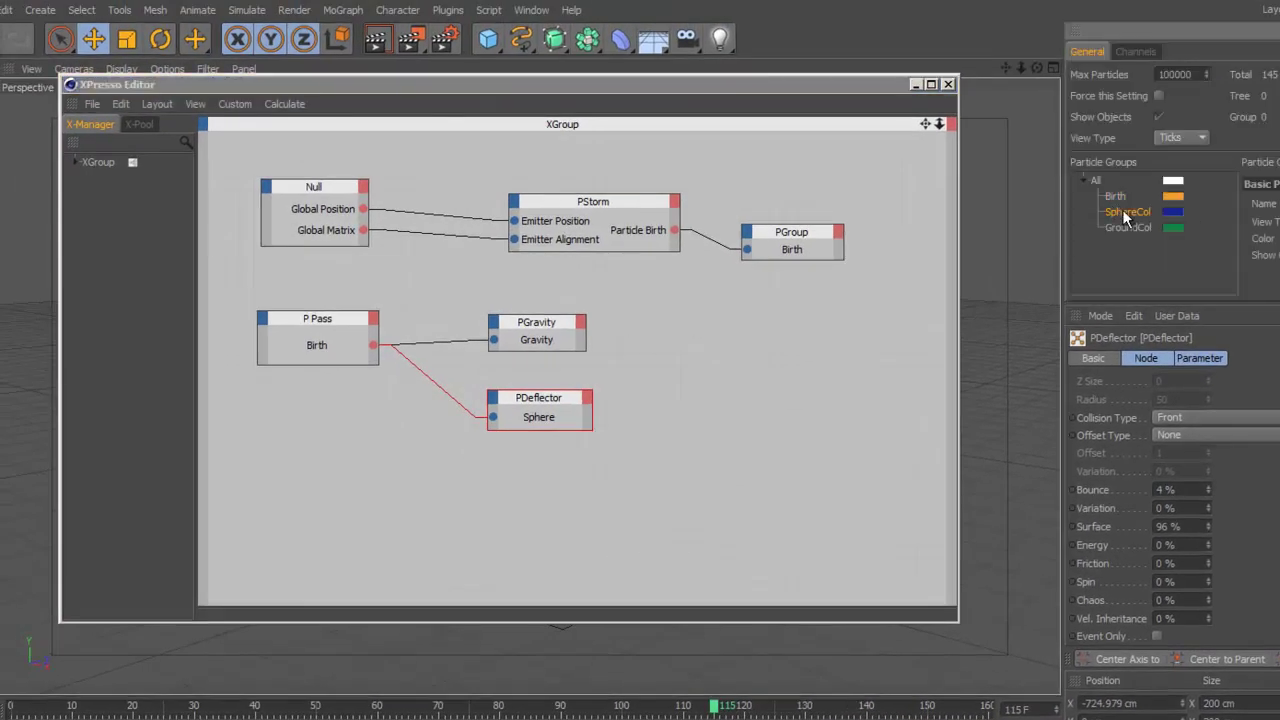
{"action": "left_click", "coordinate": [1175, 212]}
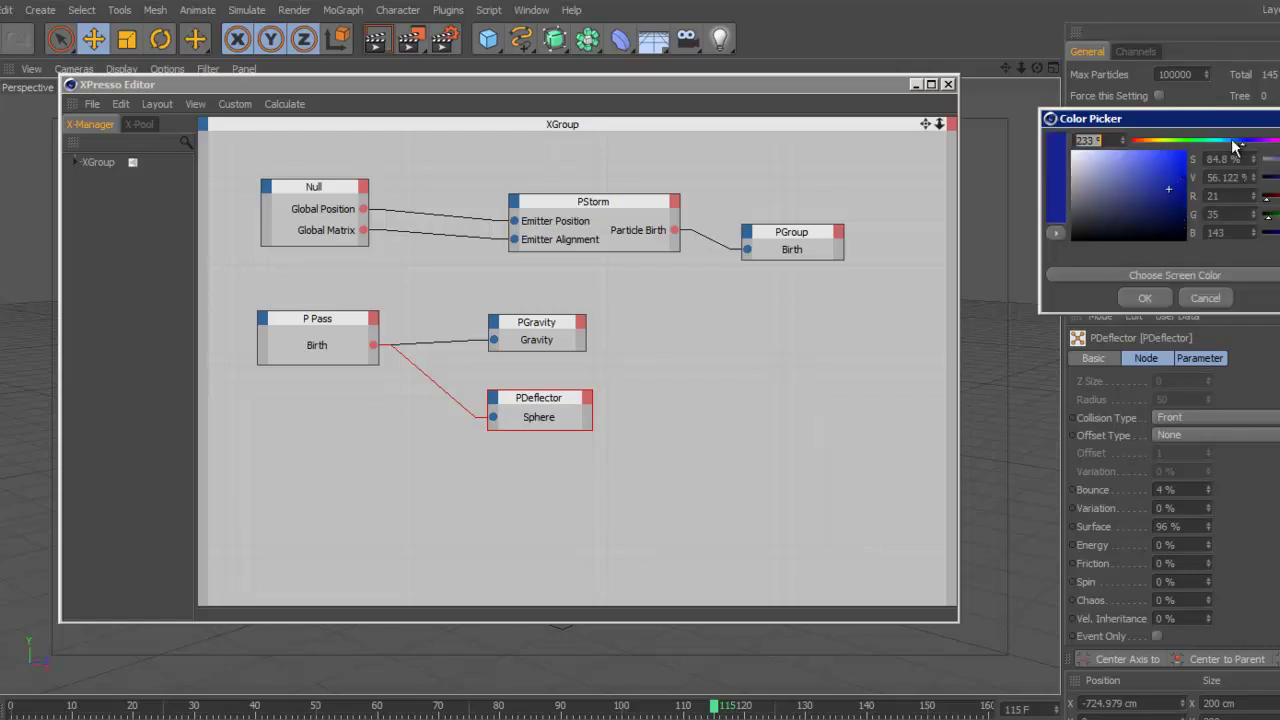
{"action": "left_click_drag", "start_coordinate": [1234, 146], "coordinate": [1230, 143]}
{"action": "left_click", "coordinate": [1169, 175]}
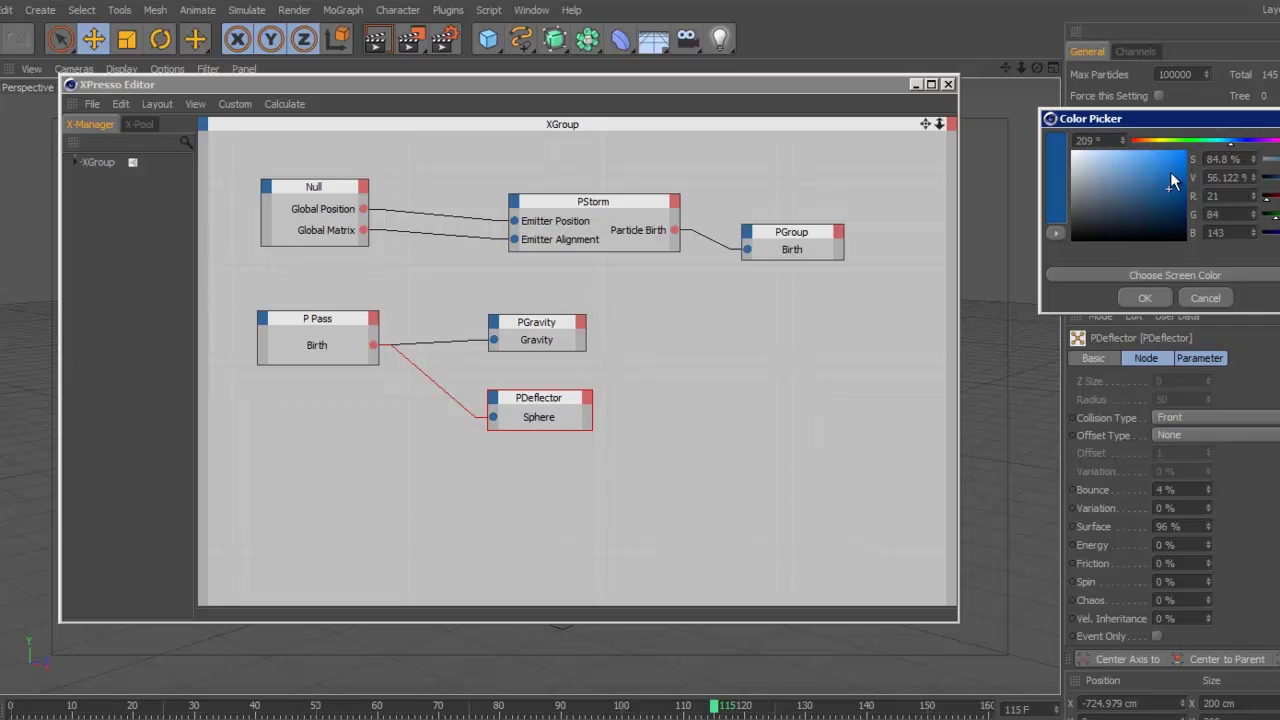
{"action": "left_click", "coordinate": [1148, 298]}
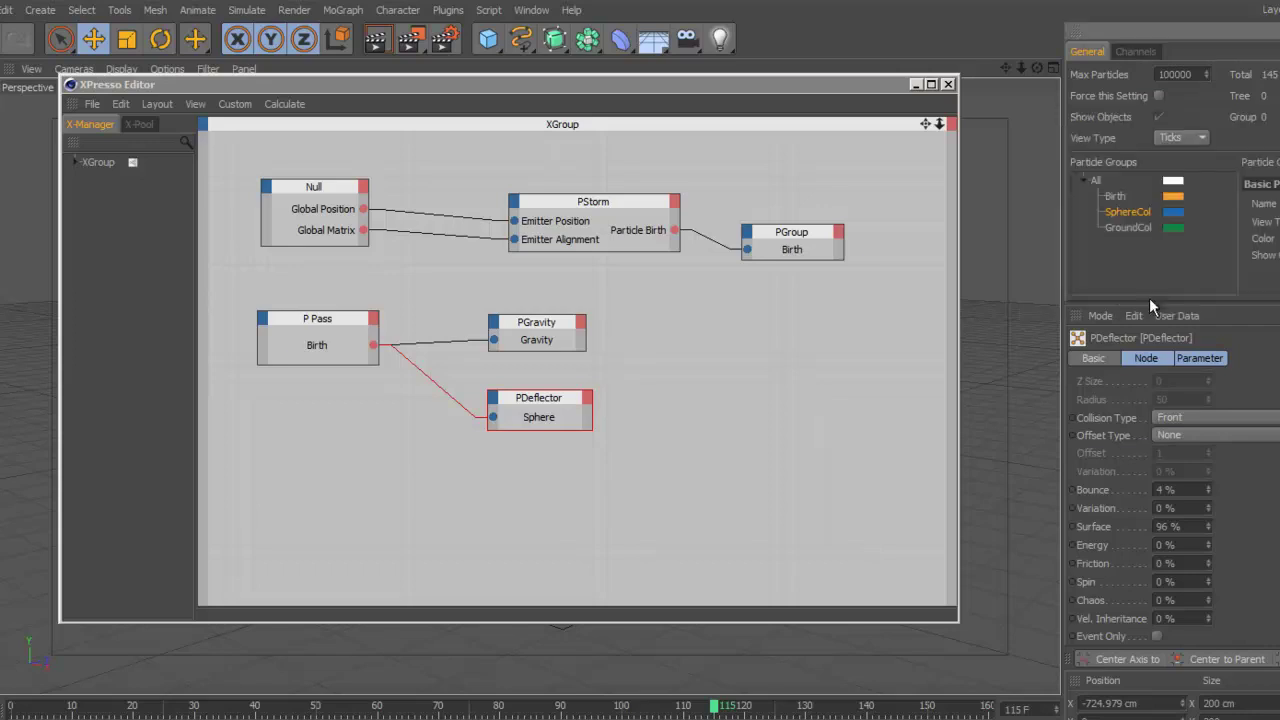
Add a TP Standard PSetData node, enlarge it and position it beside the PGravity node.
{"action": "right_click", "coordinate": [716, 365]}
{"action": "mouse_move", "coordinate": [805, 376]}
{"action": "mouse_move", "coordinate": [880, 432]}
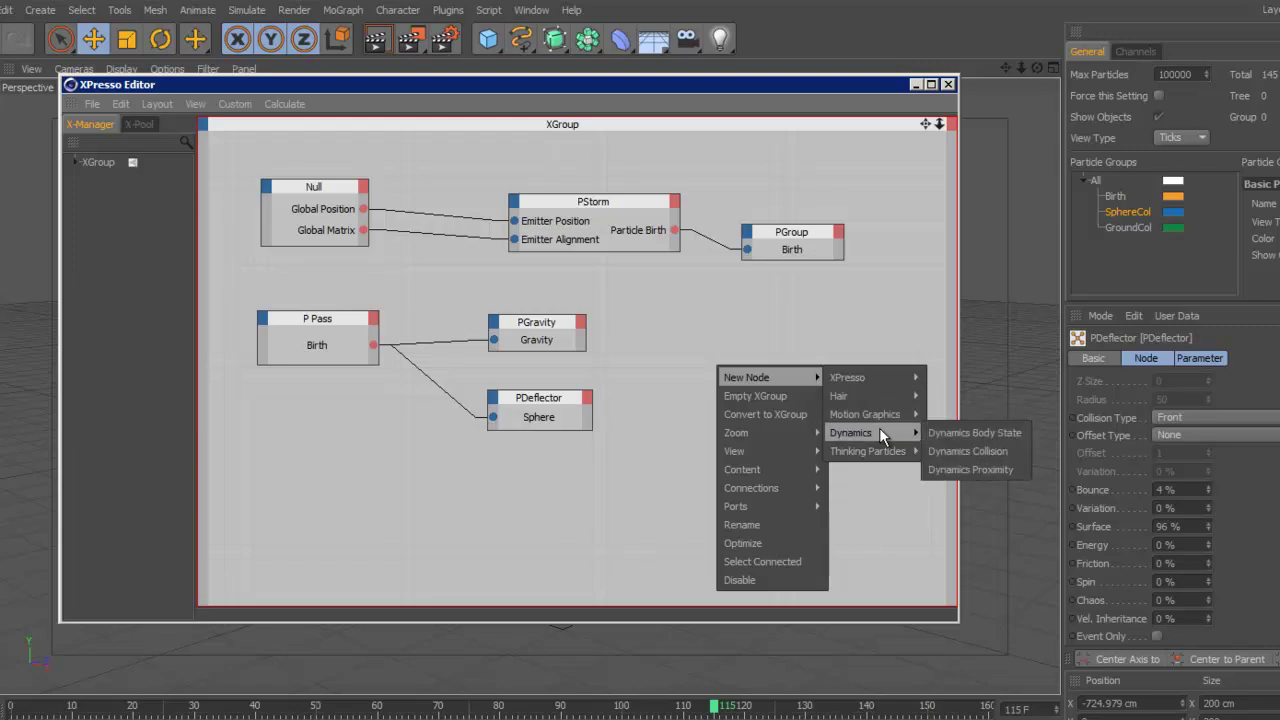
{"action": "mouse_move", "coordinate": [971, 488]}
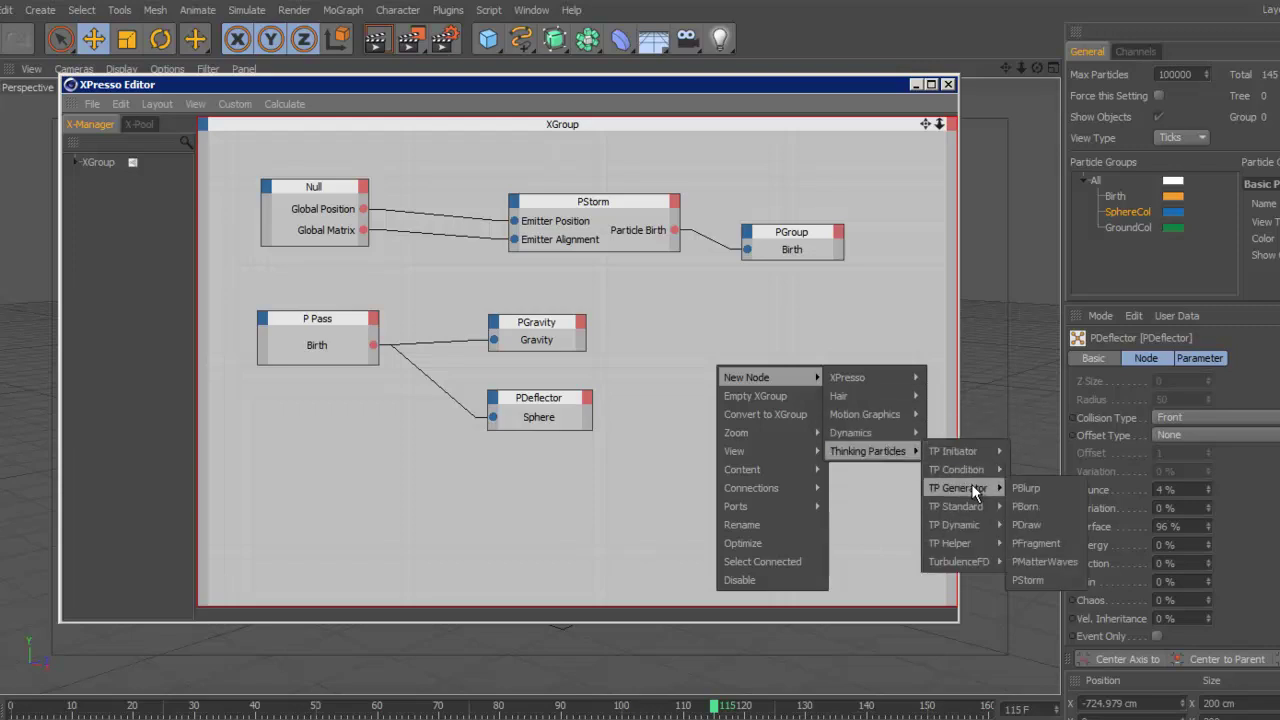
{"action": "mouse_move", "coordinate": [969, 511]}
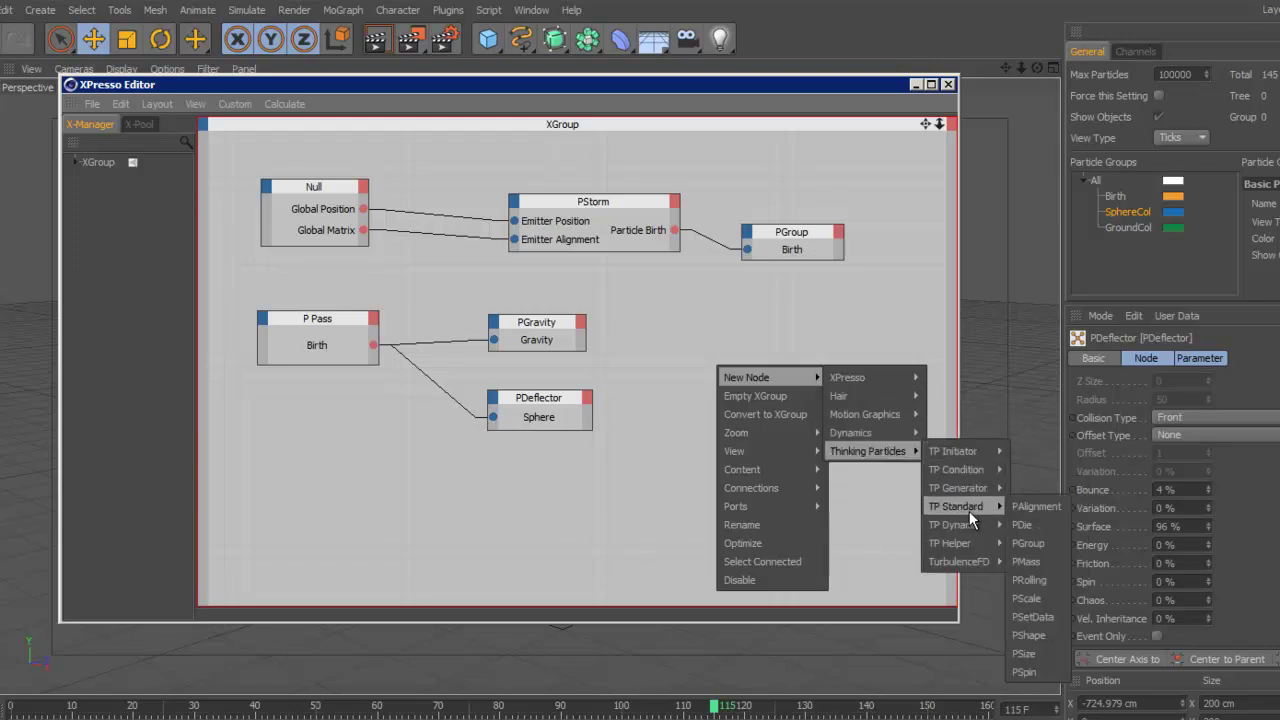
{"action": "left_click", "coordinate": [1020, 616]}
{"action": "left_click_drag", "start_coordinate": [749, 378], "coordinate": [800, 391]}
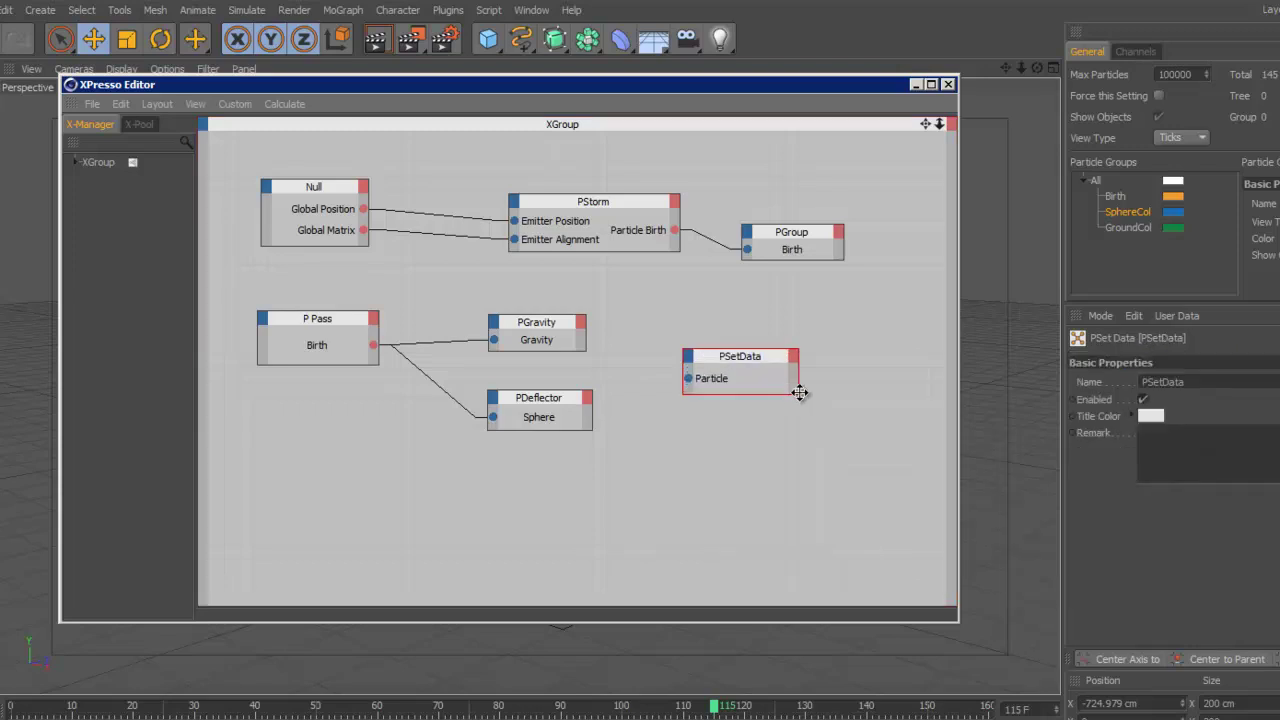
{"action": "left_click_drag", "start_coordinate": [757, 355], "coordinate": [771, 327]}
Add a TP Dynamic PVelocity node, enlarge it and place it well below the PSetData node.
{"action": "left_click", "coordinate": [733, 396]}
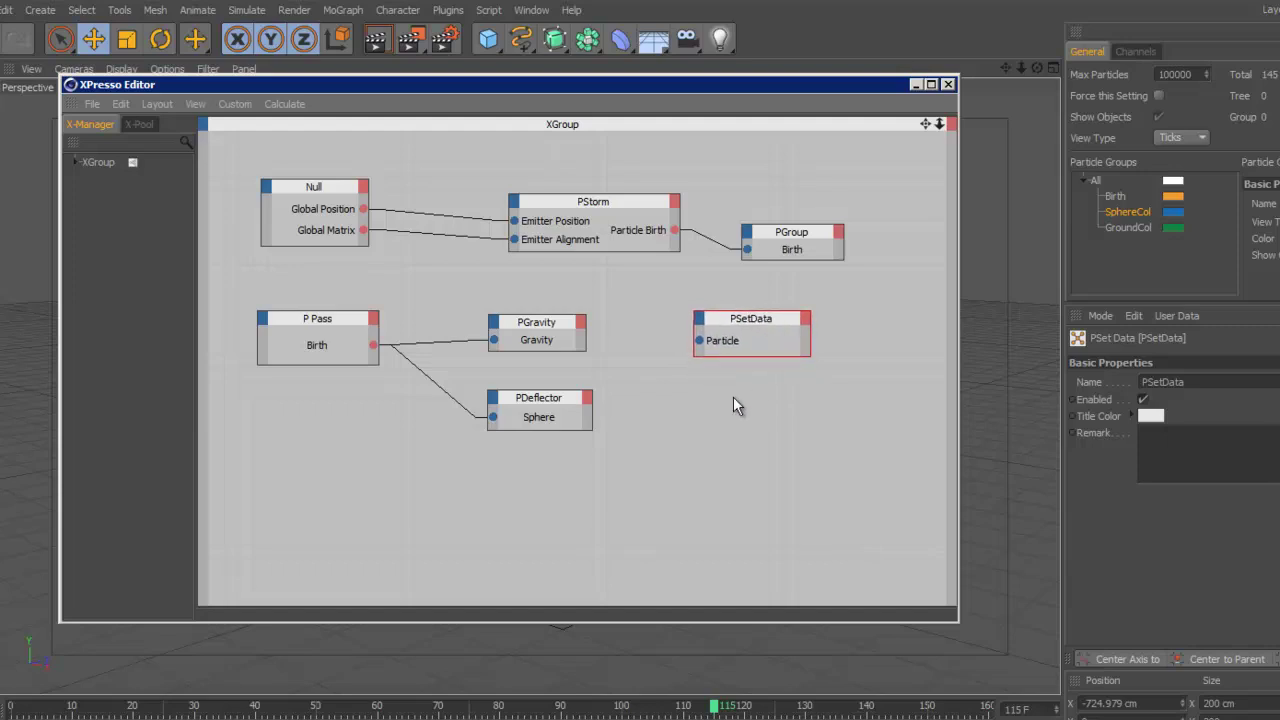
{"action": "right_click", "coordinate": [733, 396]}
{"action": "mouse_move", "coordinate": [811, 405]}
{"action": "mouse_move", "coordinate": [890, 483]}
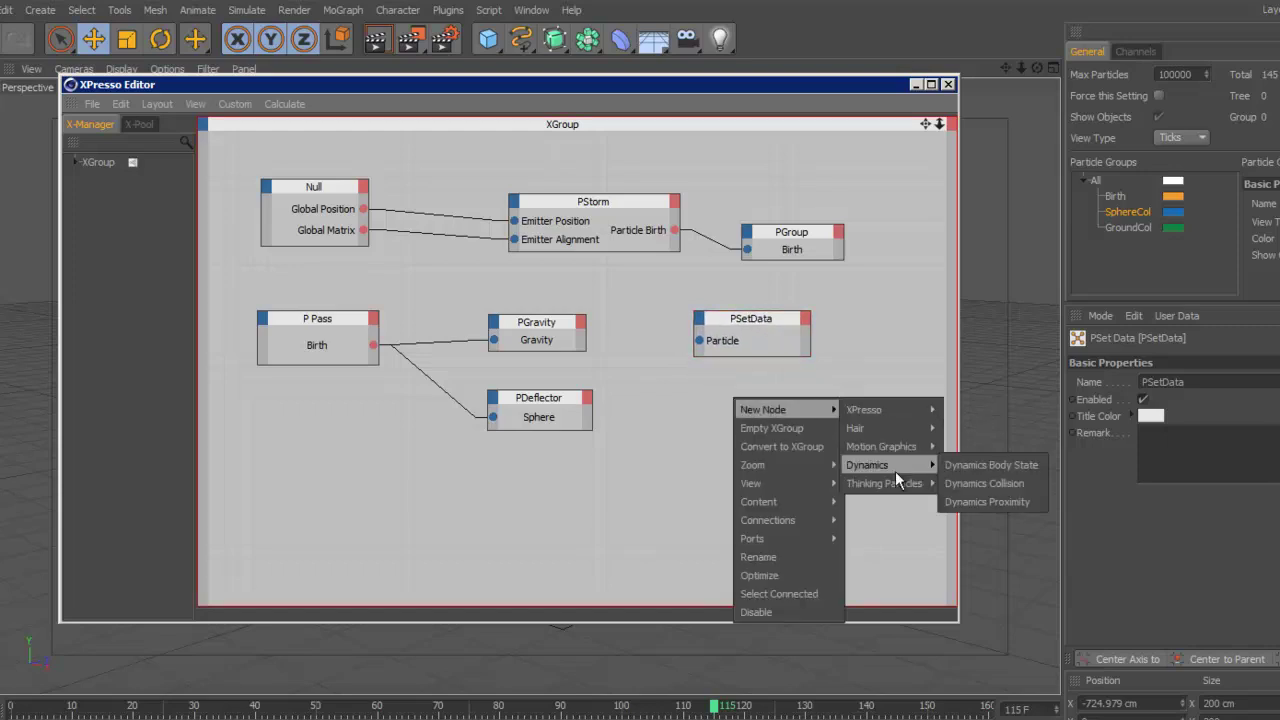
{"action": "mouse_move", "coordinate": [988, 485]}
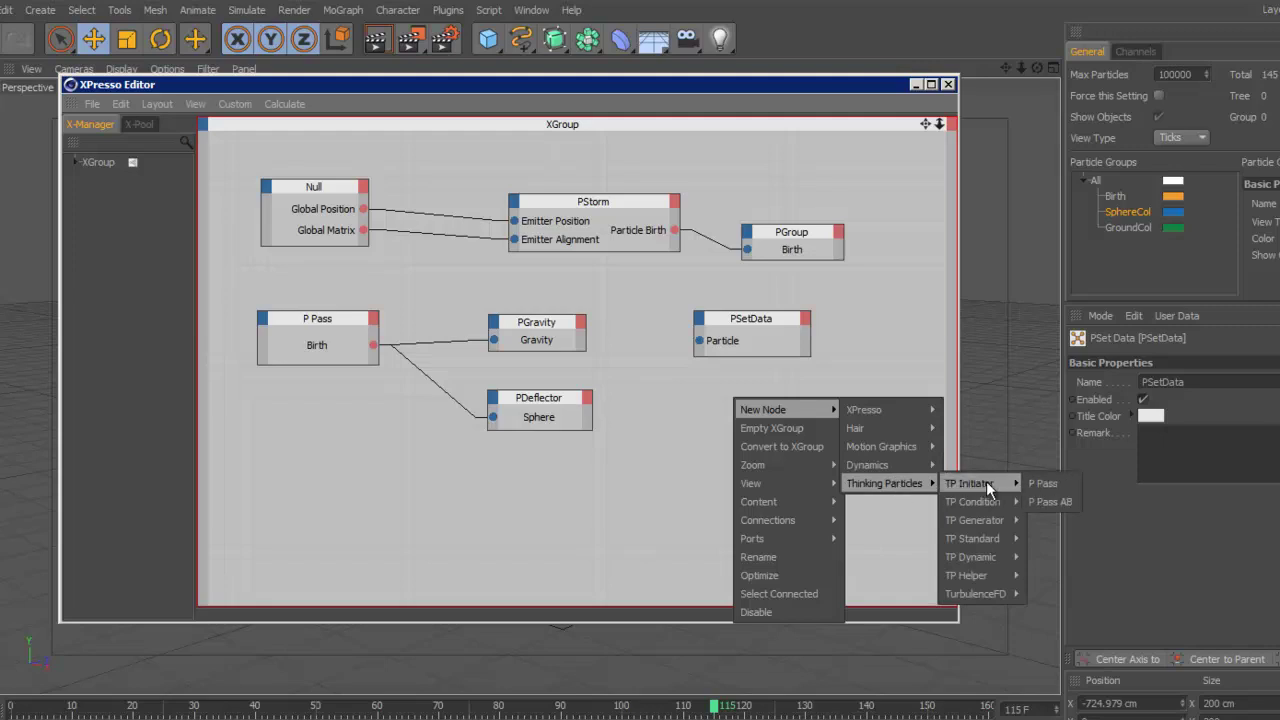
{"action": "mouse_move", "coordinate": [997, 544]}
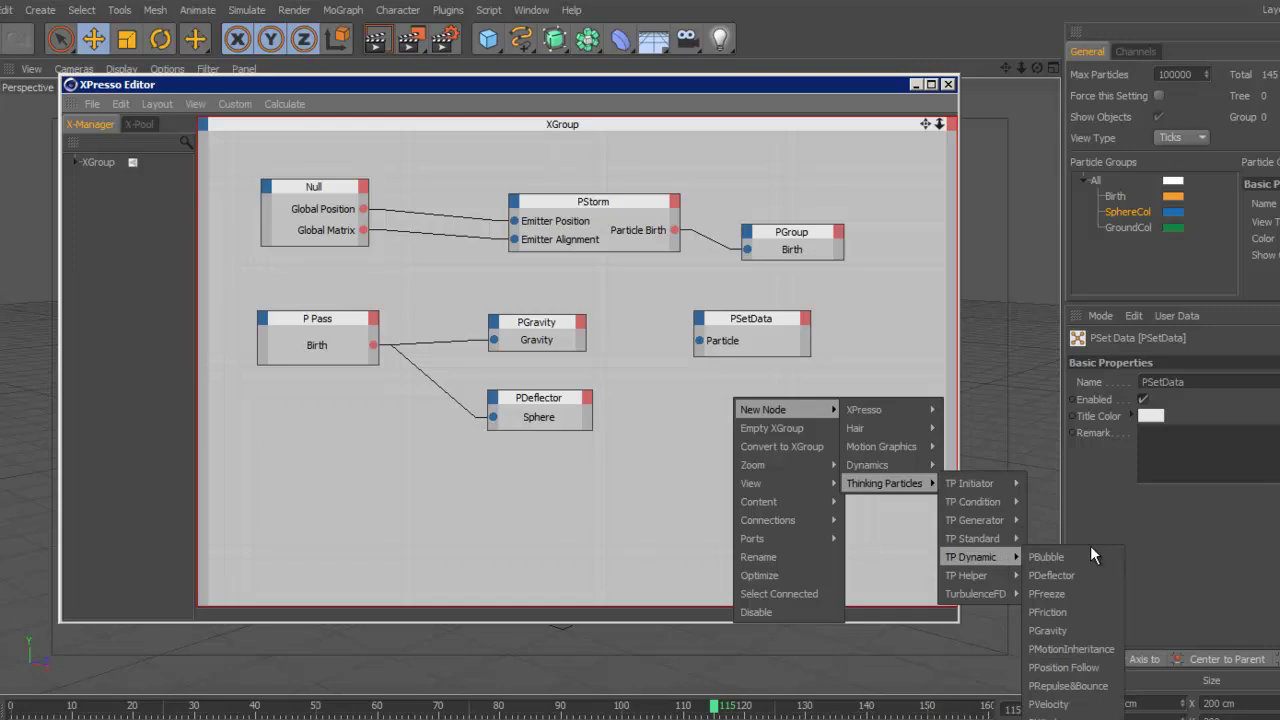
{"action": "left_click", "coordinate": [1048, 704]}
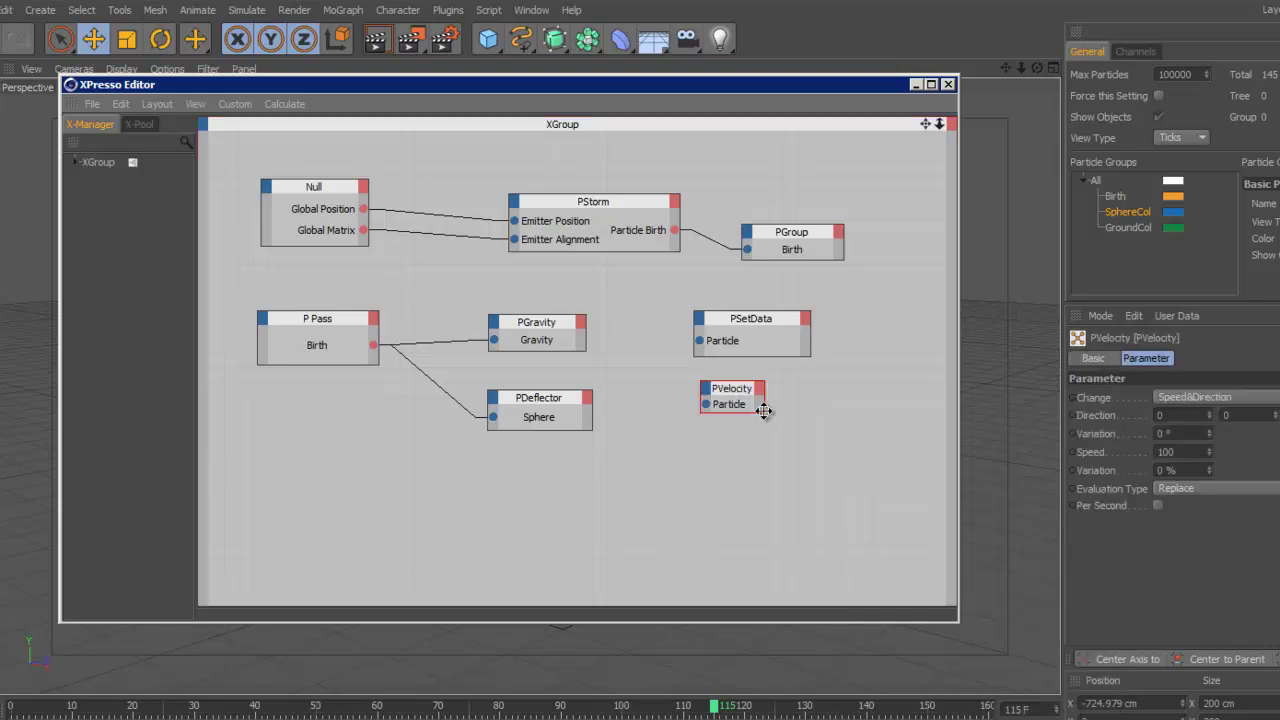
{"action": "left_click_drag", "start_coordinate": [764, 411], "coordinate": [825, 431]}
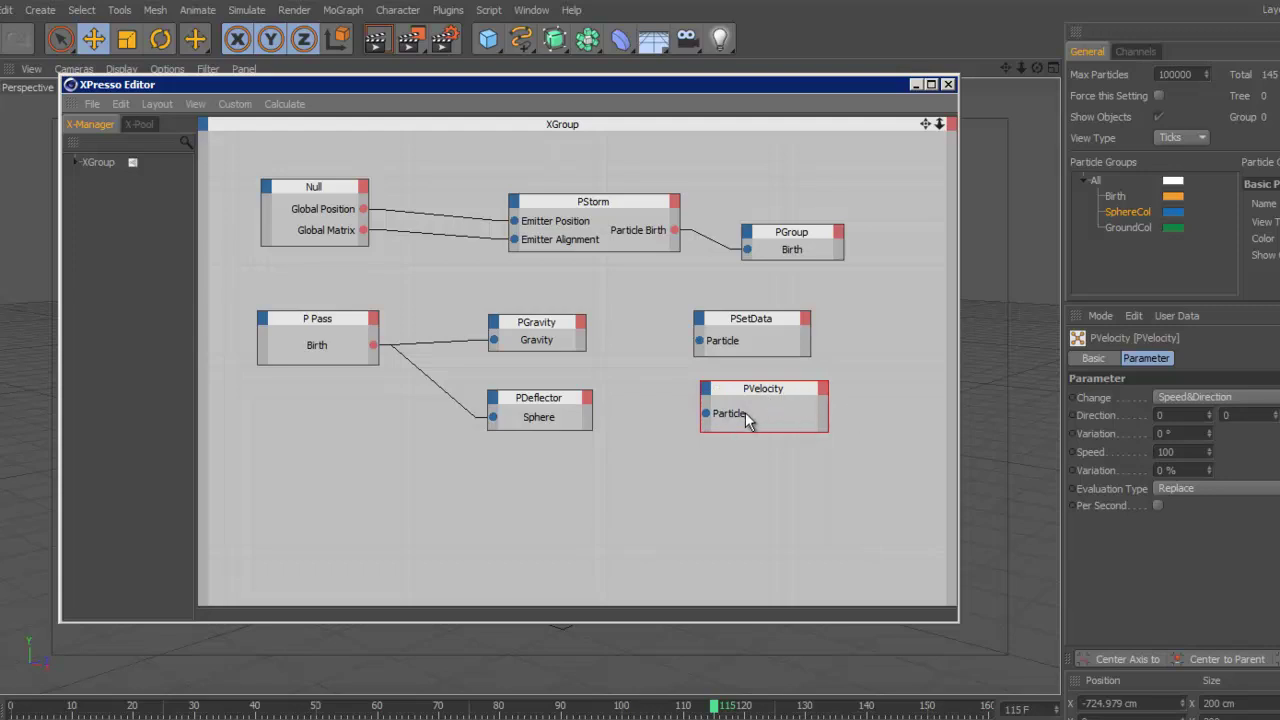
{"action": "left_click_drag", "start_coordinate": [776, 386], "coordinate": [809, 506]}
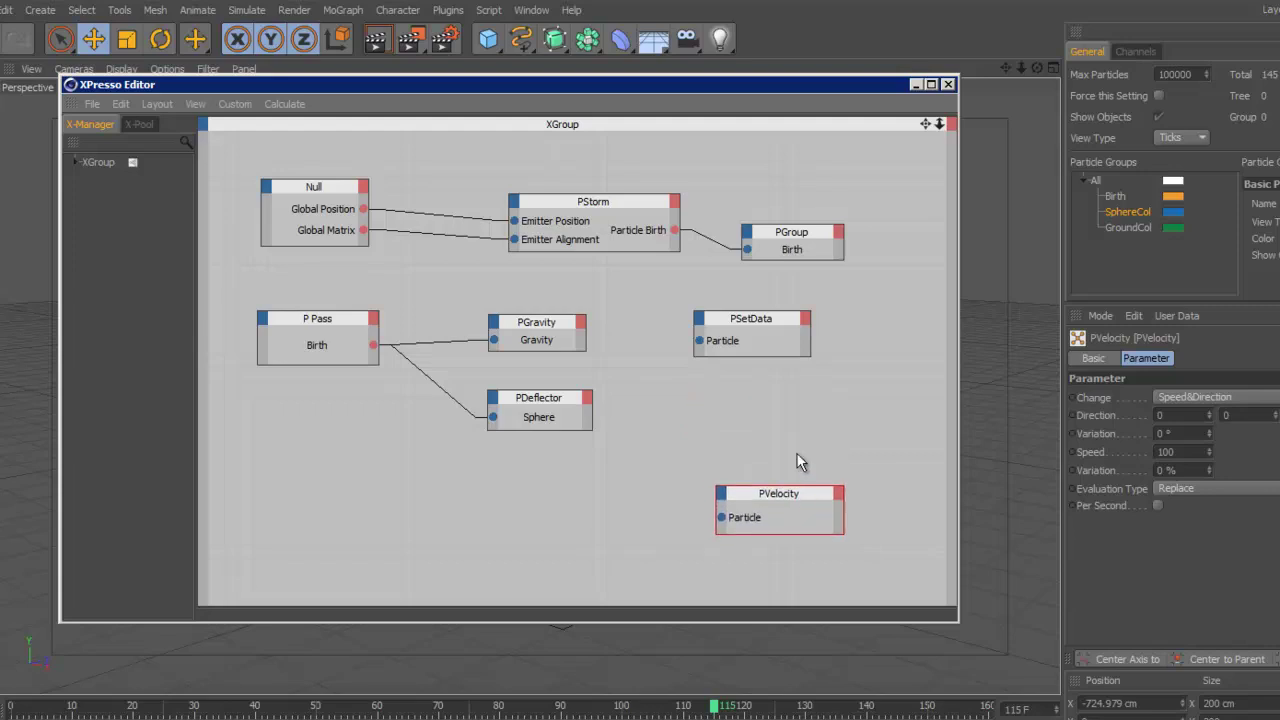
Connect the P Pass node's Birth output to the PSetData node's Particle input and adjust the PSetData node's position.
{"action": "left_click_drag", "start_coordinate": [767, 318], "coordinate": [785, 338]}
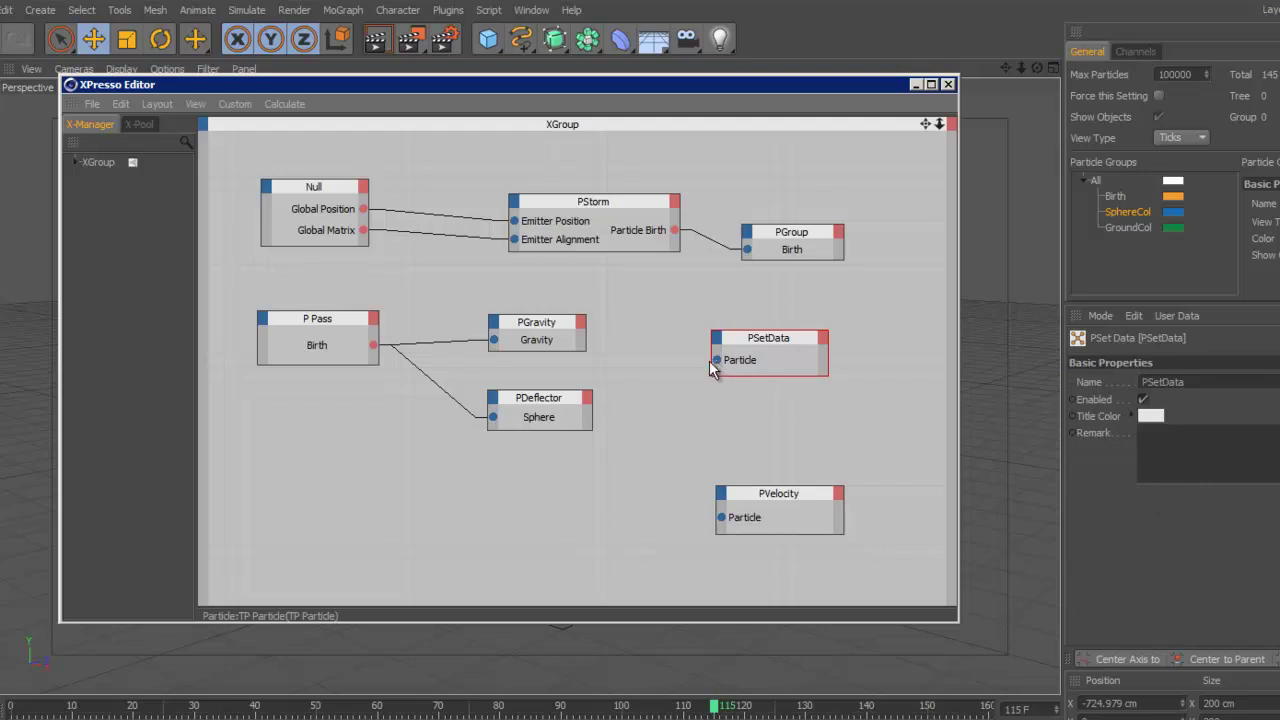
{"action": "left_click_drag", "start_coordinate": [716, 360], "coordinate": [374, 347]}
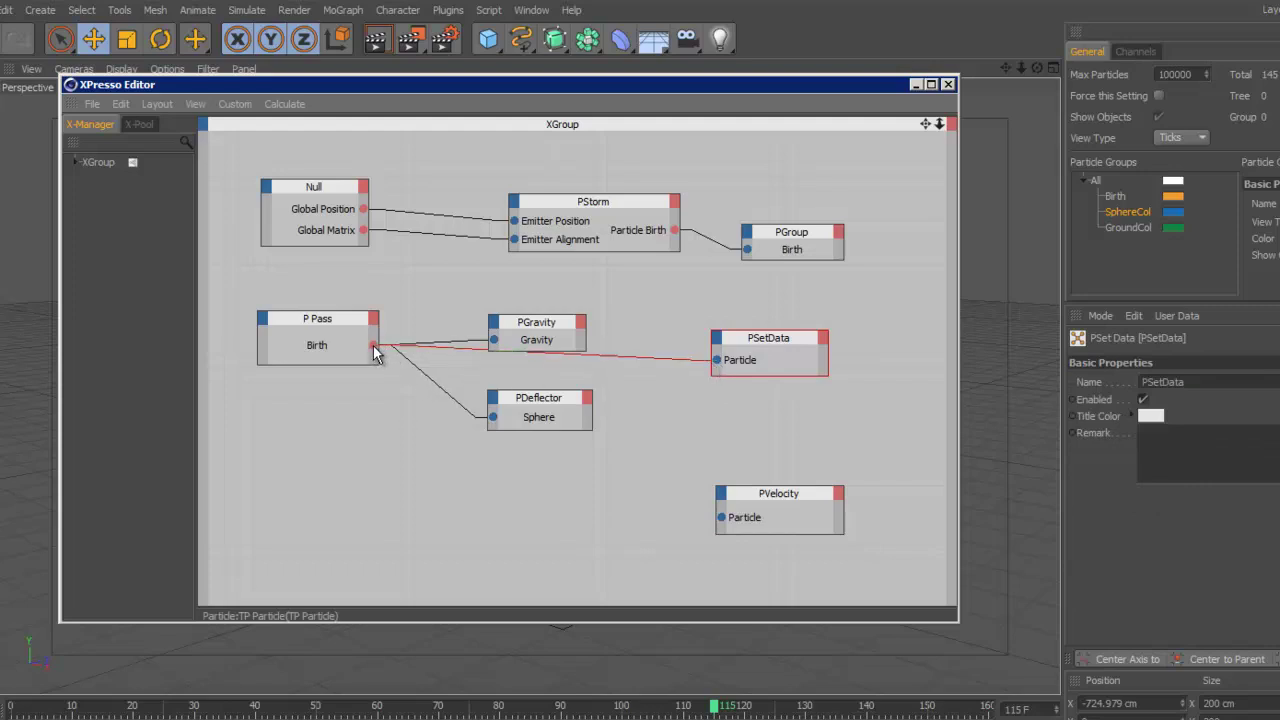
{"action": "left_click_drag", "start_coordinate": [770, 346], "coordinate": [763, 340]}
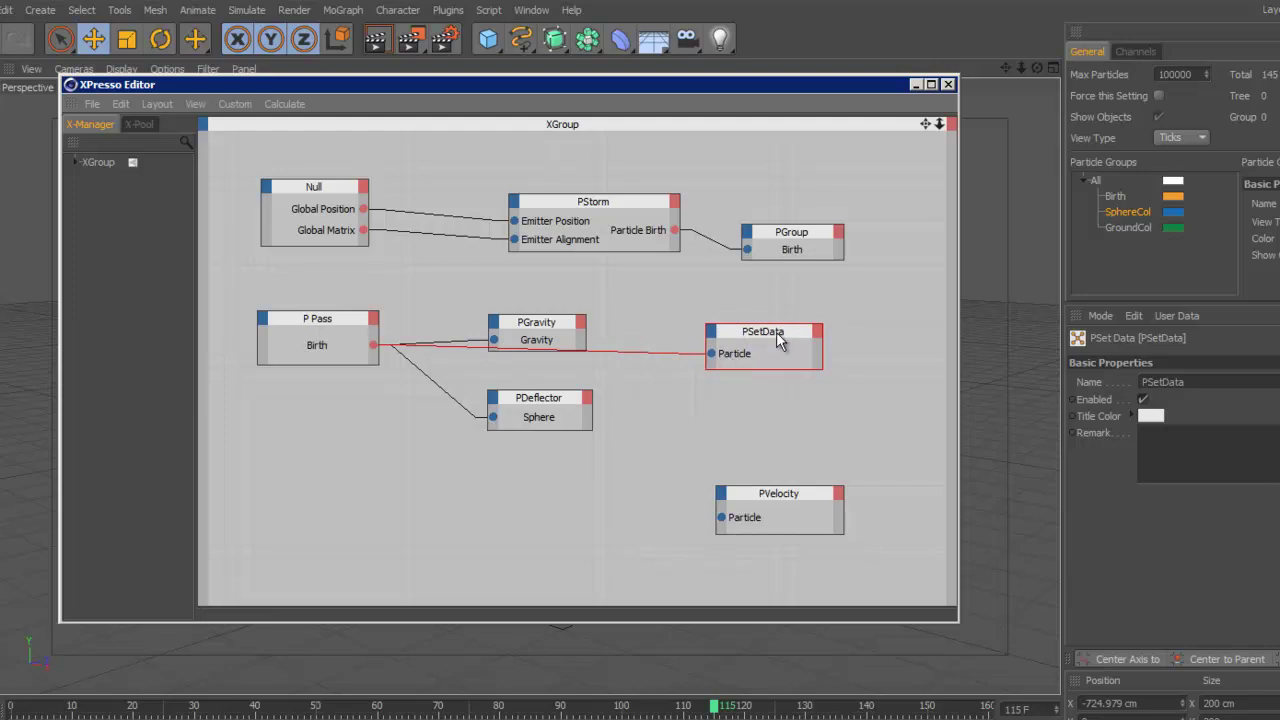
Add On and Group input ports to the PSetData node and enlarge the node to fit them.
{"action": "left_click", "coordinate": [711, 331]}
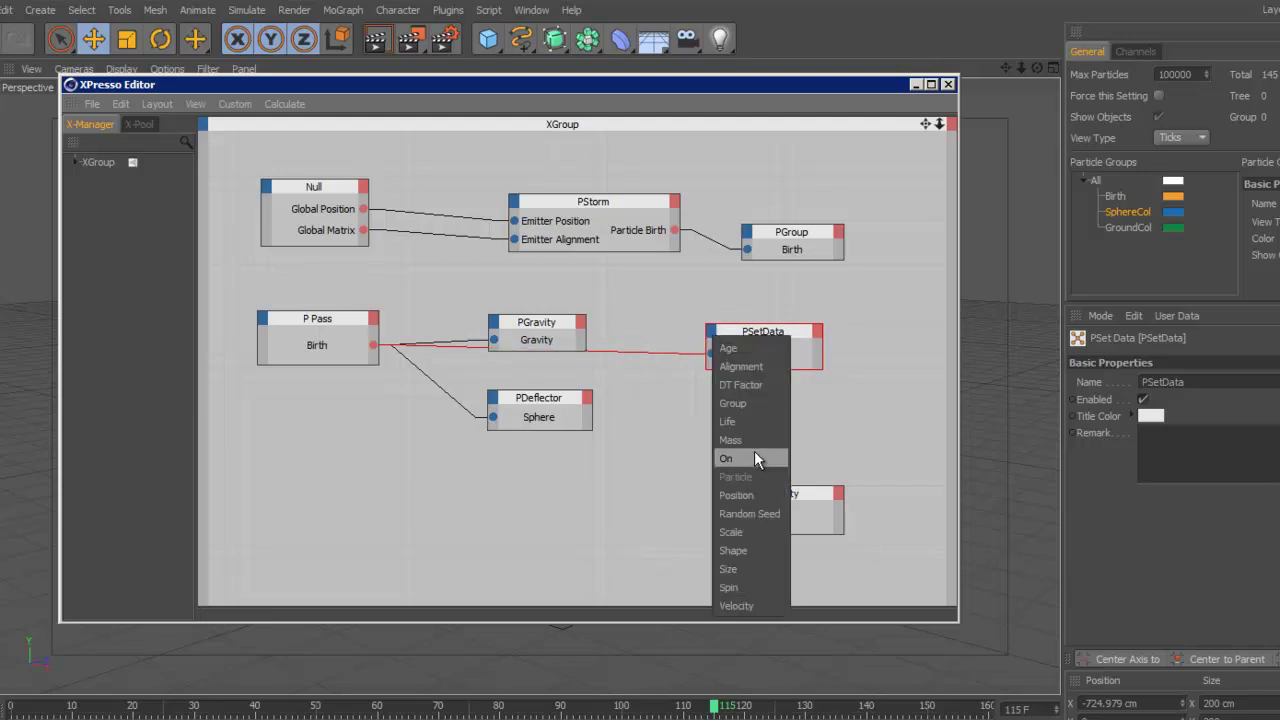
{"action": "left_click", "coordinate": [754, 458]}
{"action": "left_click", "coordinate": [708, 329]}
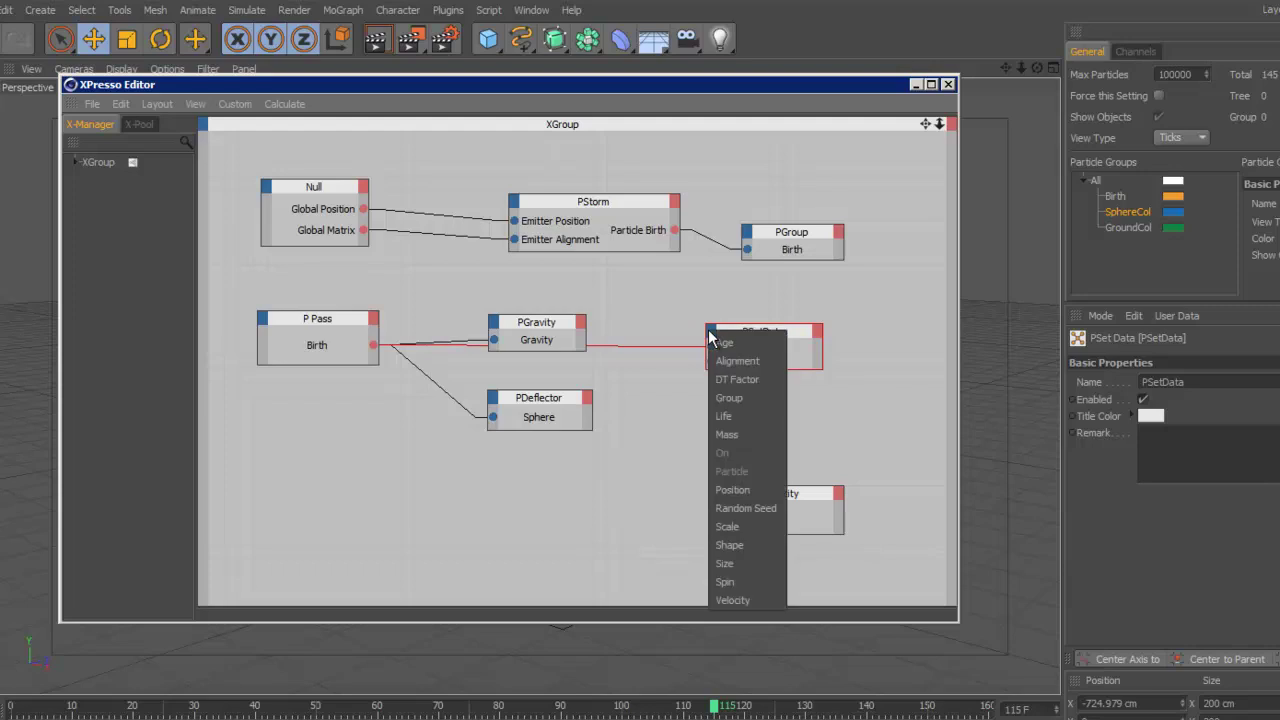
{"action": "left_click", "coordinate": [767, 395]}
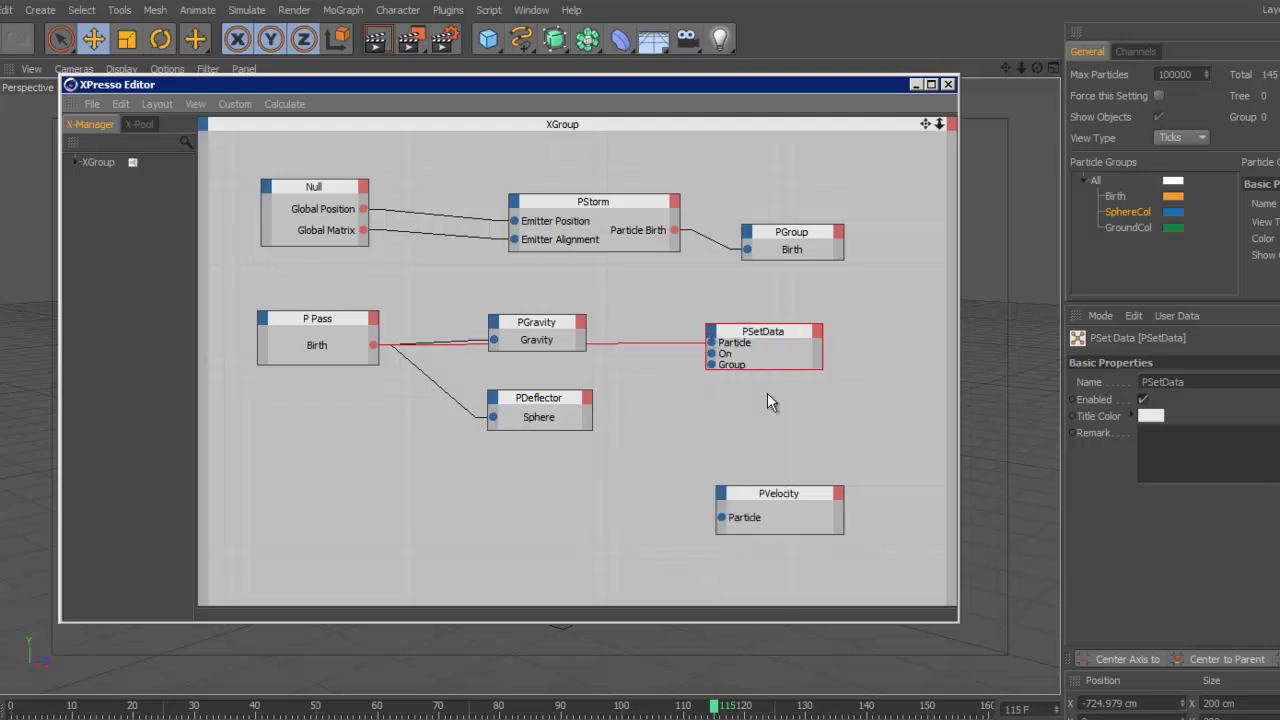
{"action": "left_click_drag", "start_coordinate": [820, 367], "coordinate": [832, 381]}
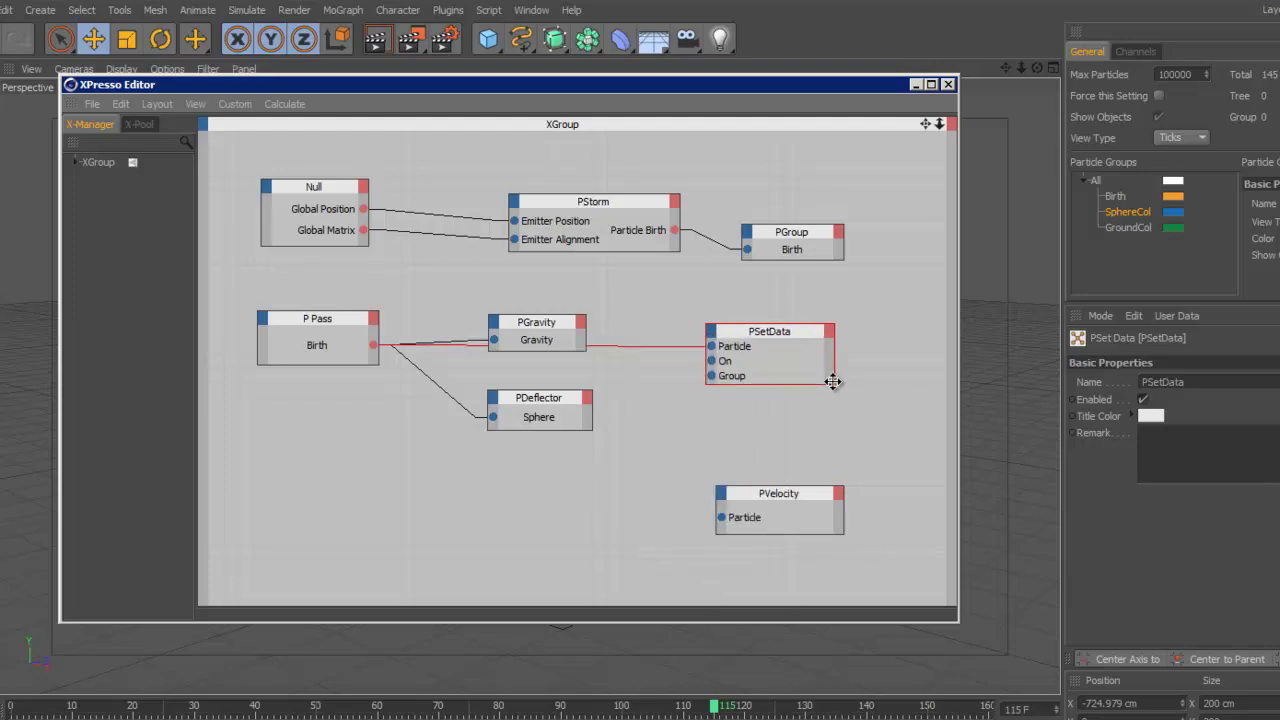
Move PGravity and PDeflector clear of the wire, and connect a new Event output on PDeflector to PSetData's On input.
{"action": "left_click_drag", "start_coordinate": [545, 331], "coordinate": [530, 309]}
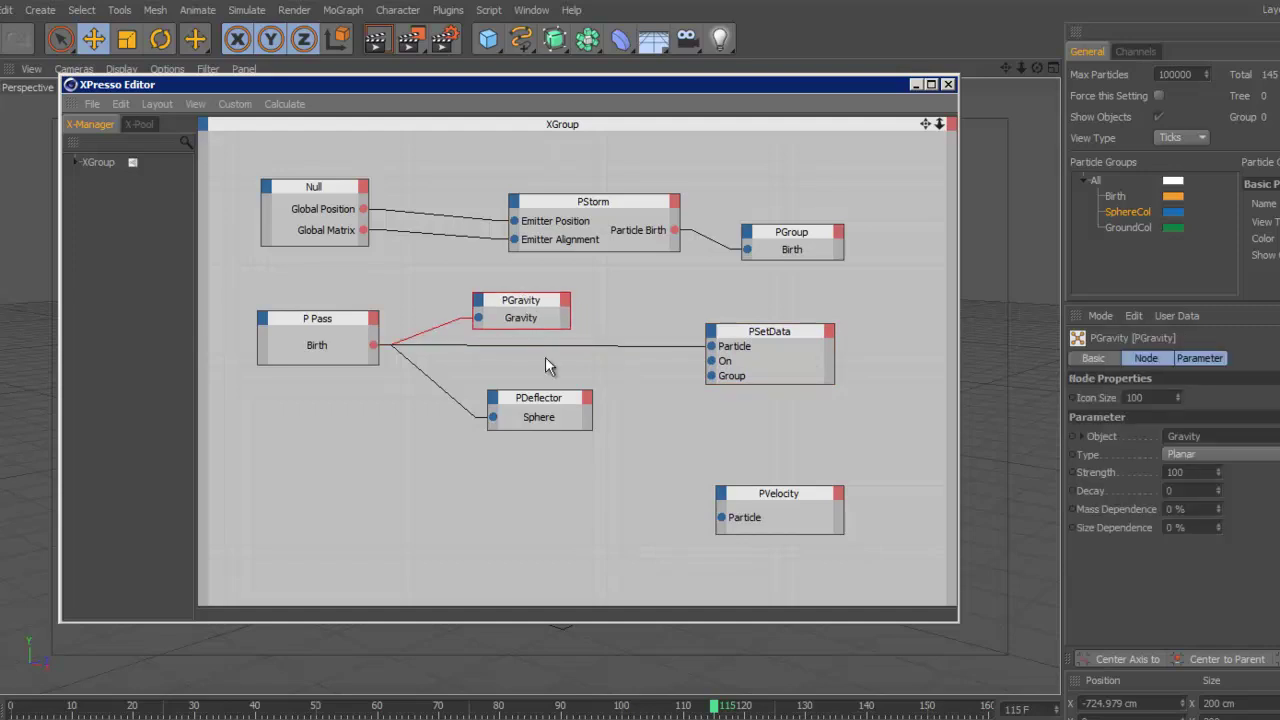
{"action": "left_click_drag", "start_coordinate": [549, 403], "coordinate": [533, 402]}
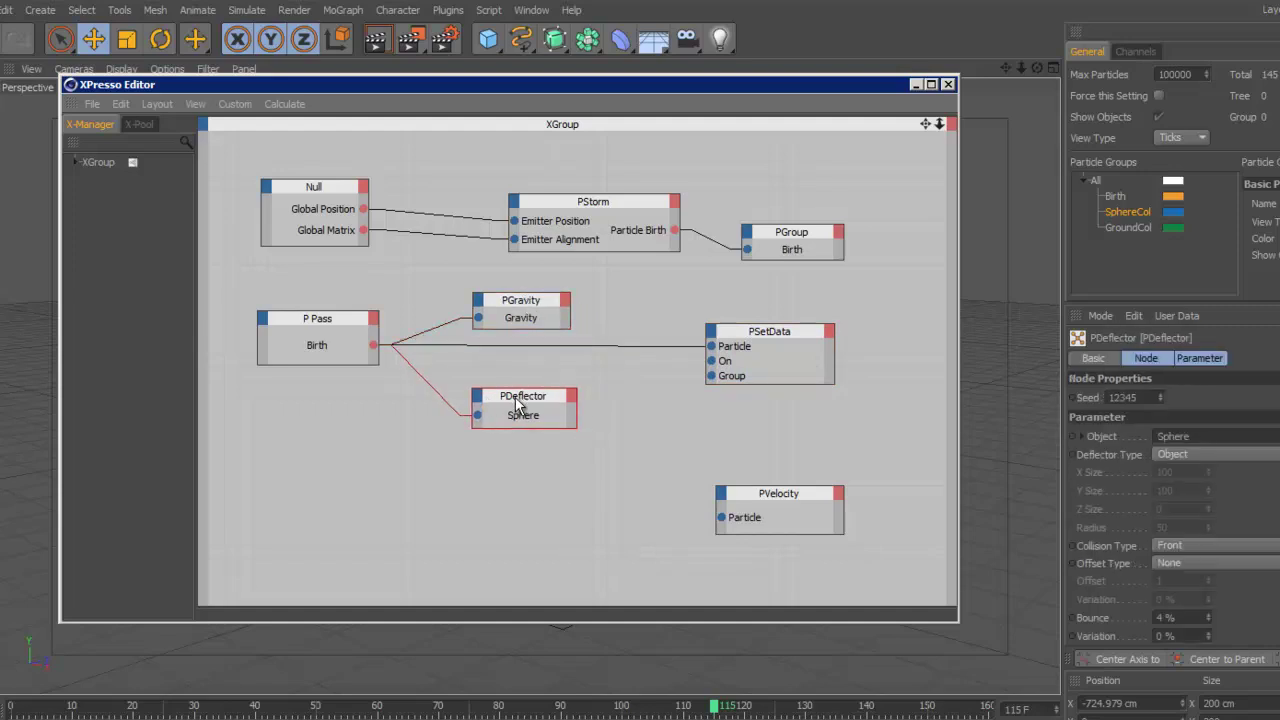
{"action": "left_click", "coordinate": [571, 397]}
{"action": "left_click", "coordinate": [571, 398]}
{"action": "left_click", "coordinate": [590, 411]}
{"action": "left_click_drag", "start_coordinate": [573, 416], "coordinate": [711, 361]}
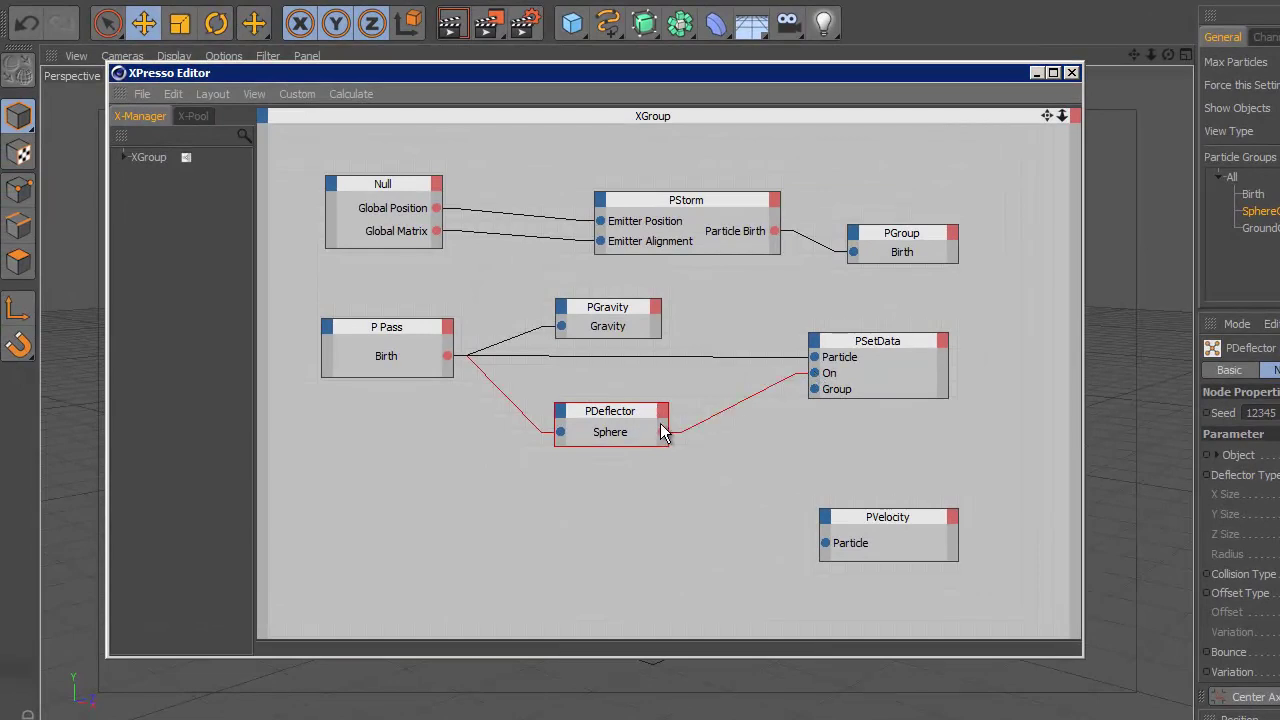
{"action": "left_click", "coordinate": [847, 337]}
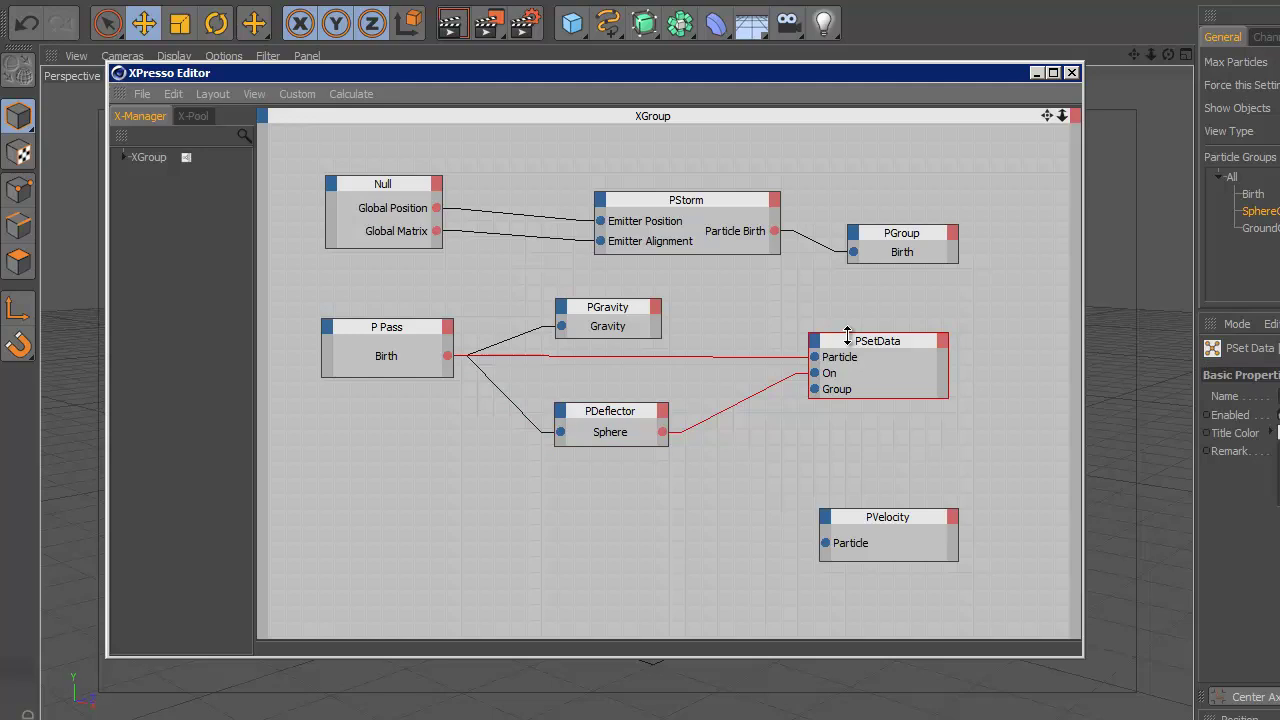
{"action": "left_click", "coordinate": [409, 340]}
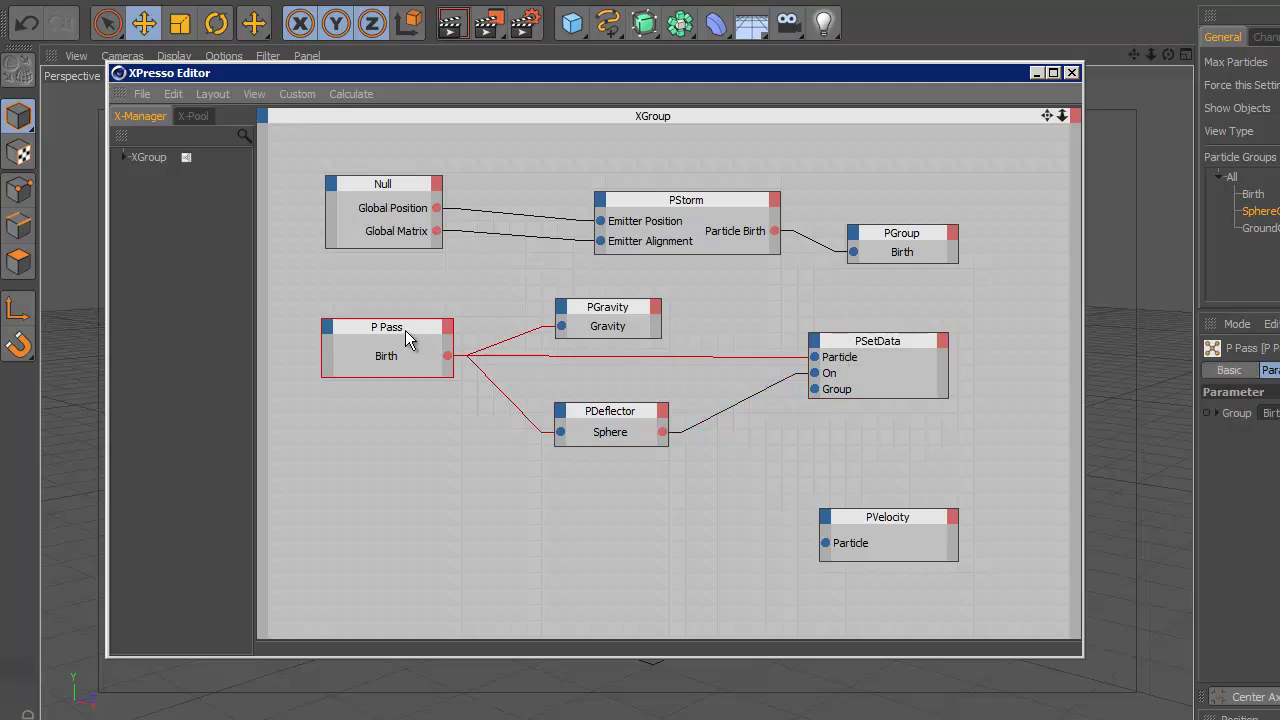
{"action": "left_click", "coordinate": [907, 337]}
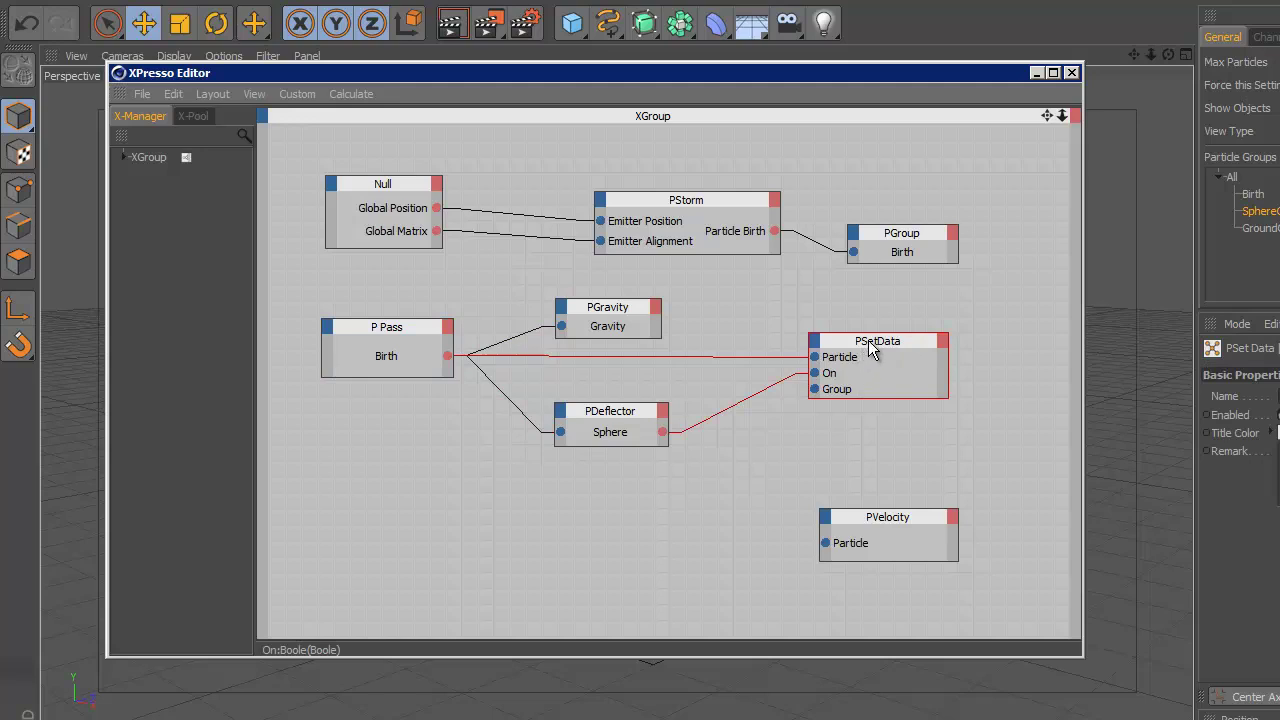
Add a TP Helper PGroup node below PSetData and connect its output to PSetData's Group input.
{"action": "left_click_drag", "start_coordinate": [864, 358], "coordinate": [868, 350]}
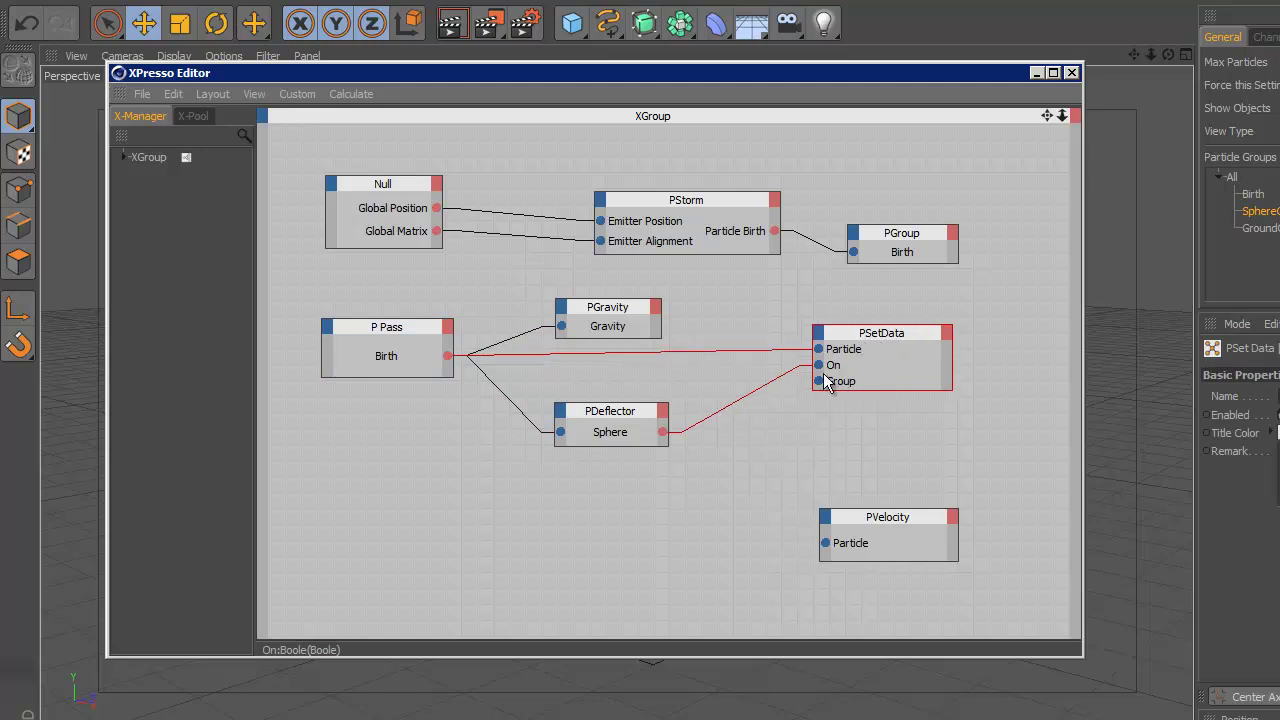
{"action": "right_click", "coordinate": [792, 422]}
{"action": "mouse_move", "coordinate": [813, 436]}
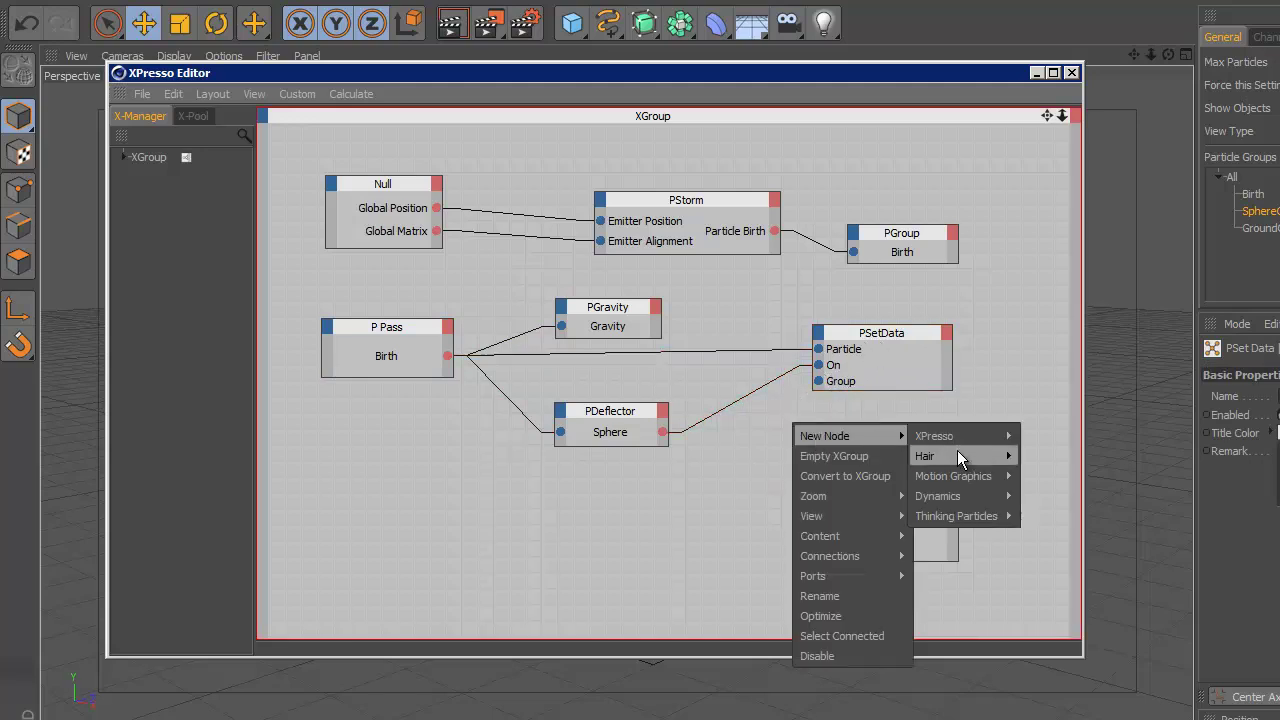
{"action": "mouse_move", "coordinate": [970, 514]}
{"action": "mouse_move", "coordinate": [1075, 600]}
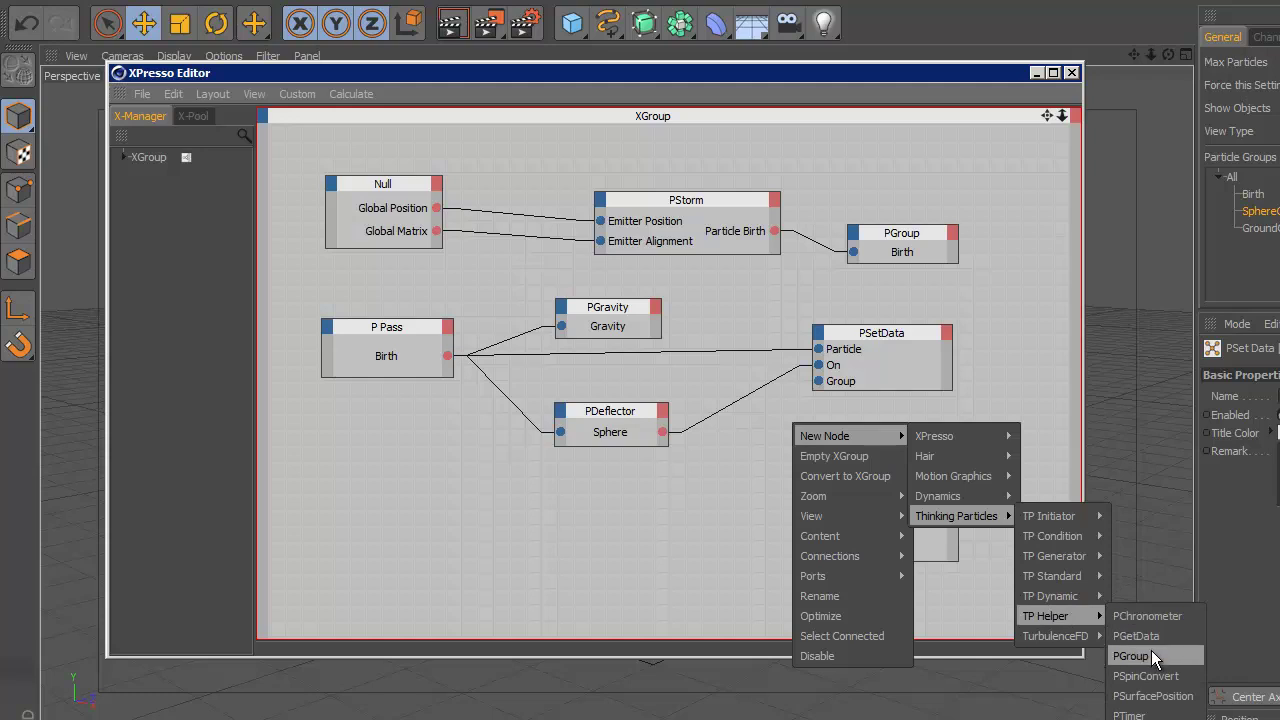
{"action": "left_click", "coordinate": [1151, 656]}
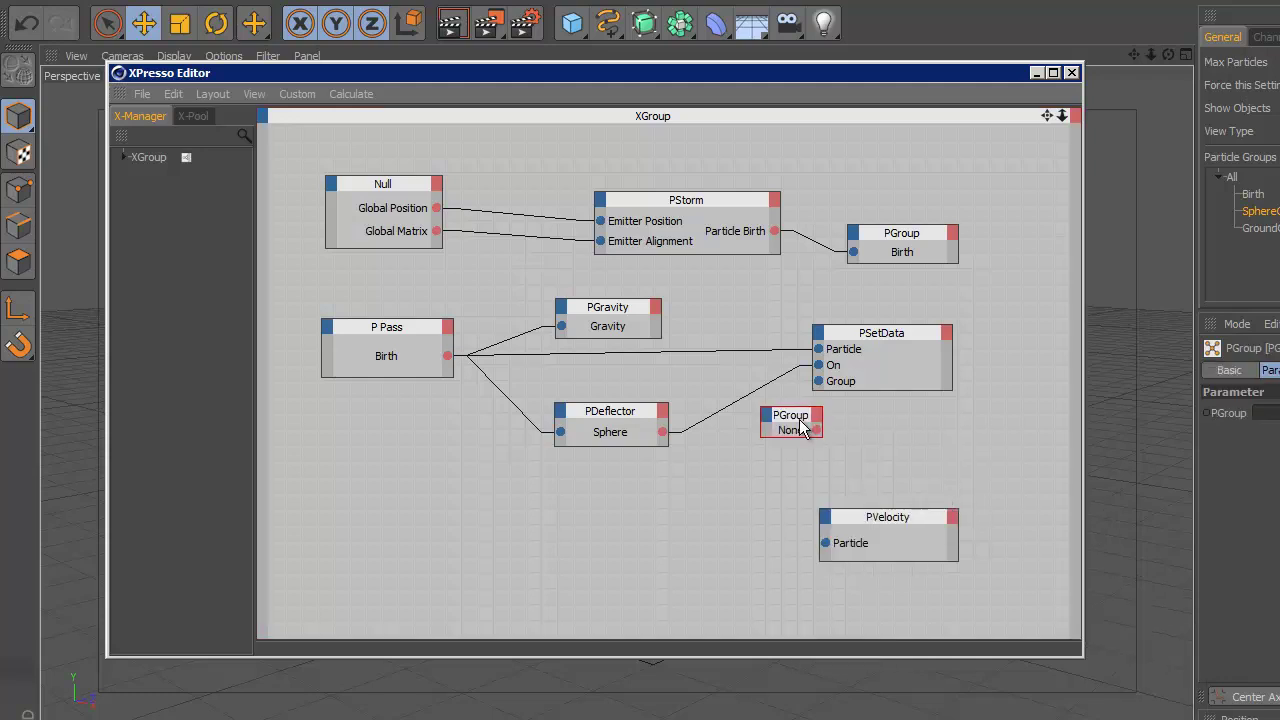
{"action": "left_click_drag", "start_coordinate": [796, 426], "coordinate": [818, 381]}
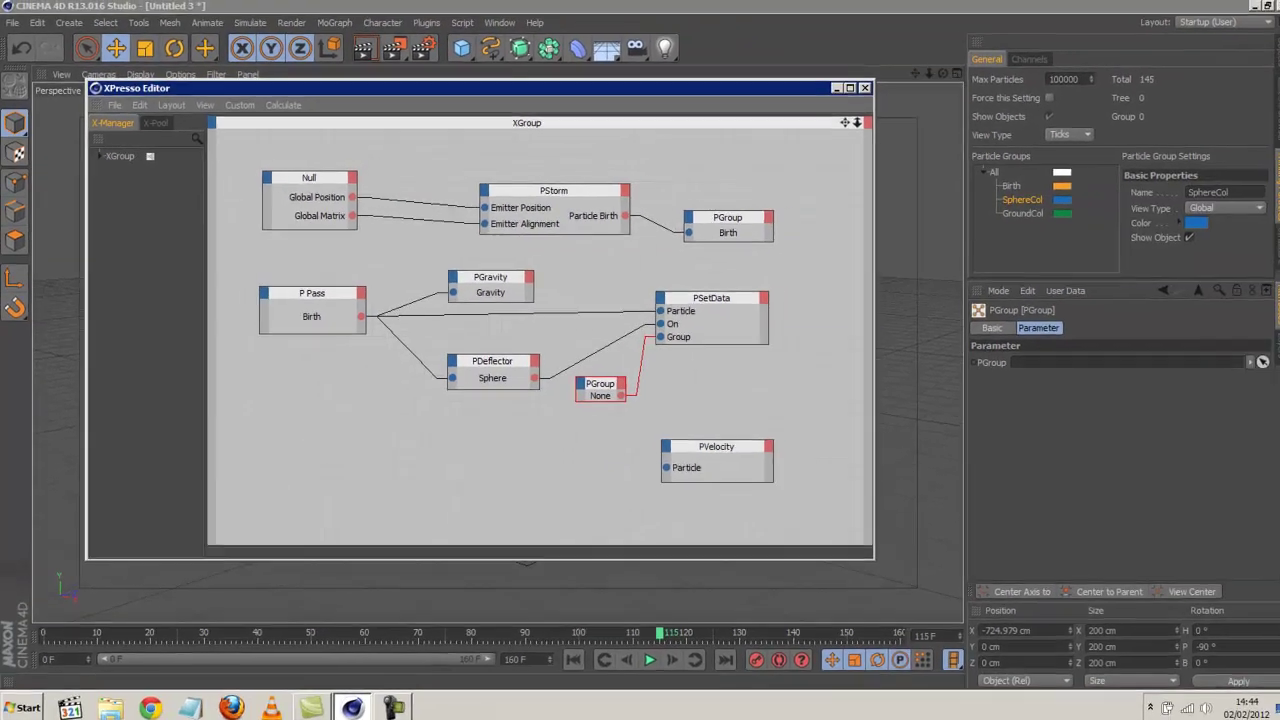
Assign the SphereCol particle group to the new PGroup node and enlarge the node to fit its label.
{"action": "left_click", "coordinate": [1268, 178]}
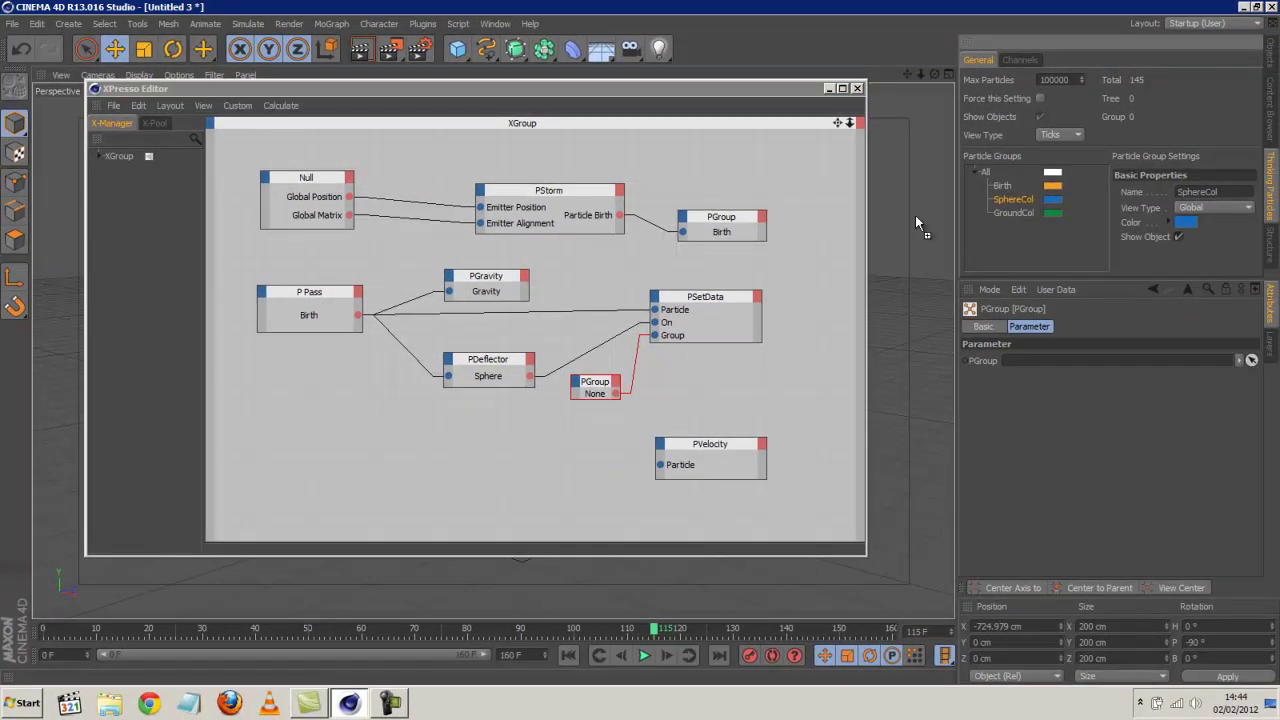
{"action": "left_click_drag", "start_coordinate": [670, 316], "coordinate": [598, 394]}
{"action": "left_click", "coordinate": [561, 414]}
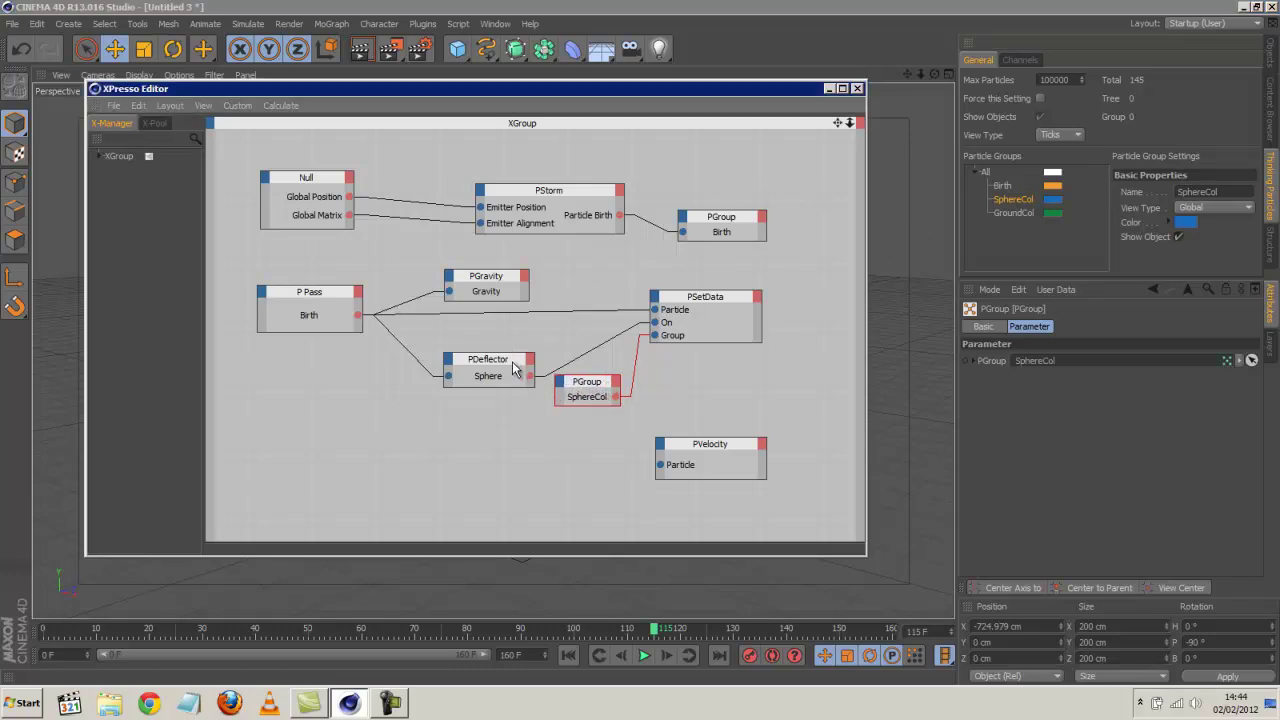
Minimise the XPresso Editor and play the simulation from the start to check the group change on the sphere.
{"action": "left_click", "coordinate": [829, 89]}
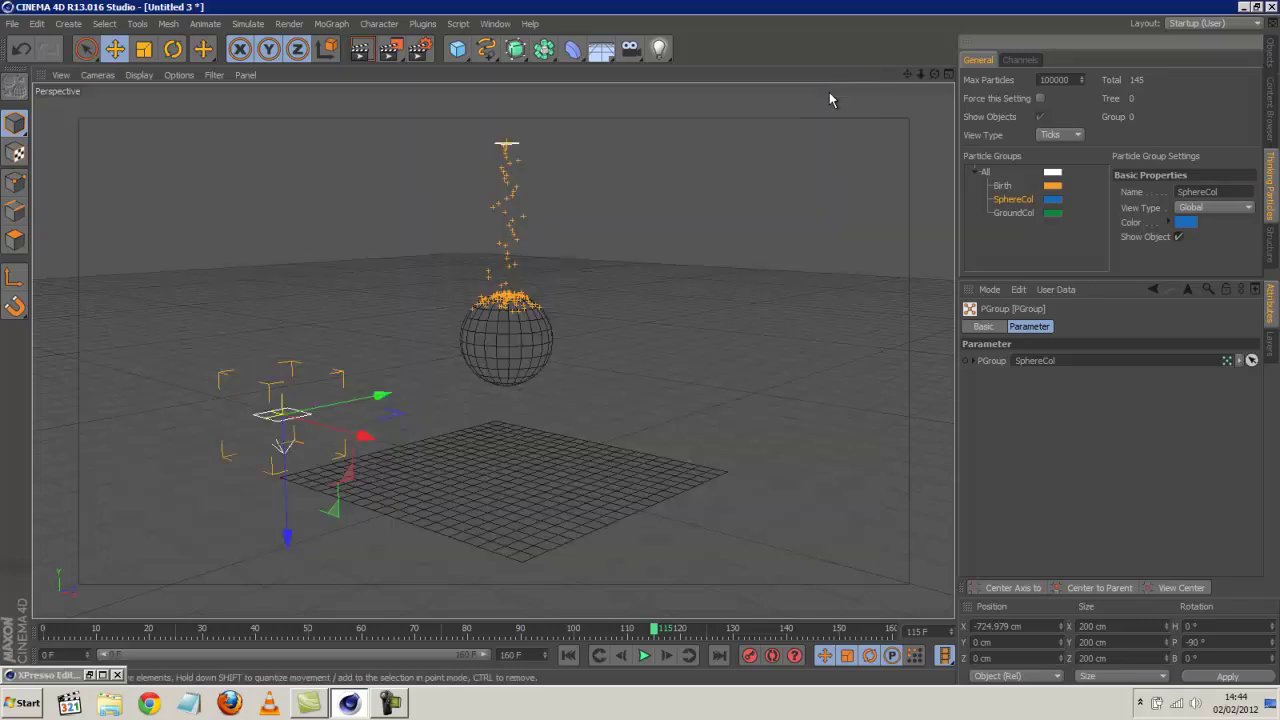
{"action": "left_click", "coordinate": [568, 655]}
{"action": "left_click", "coordinate": [644, 656]}
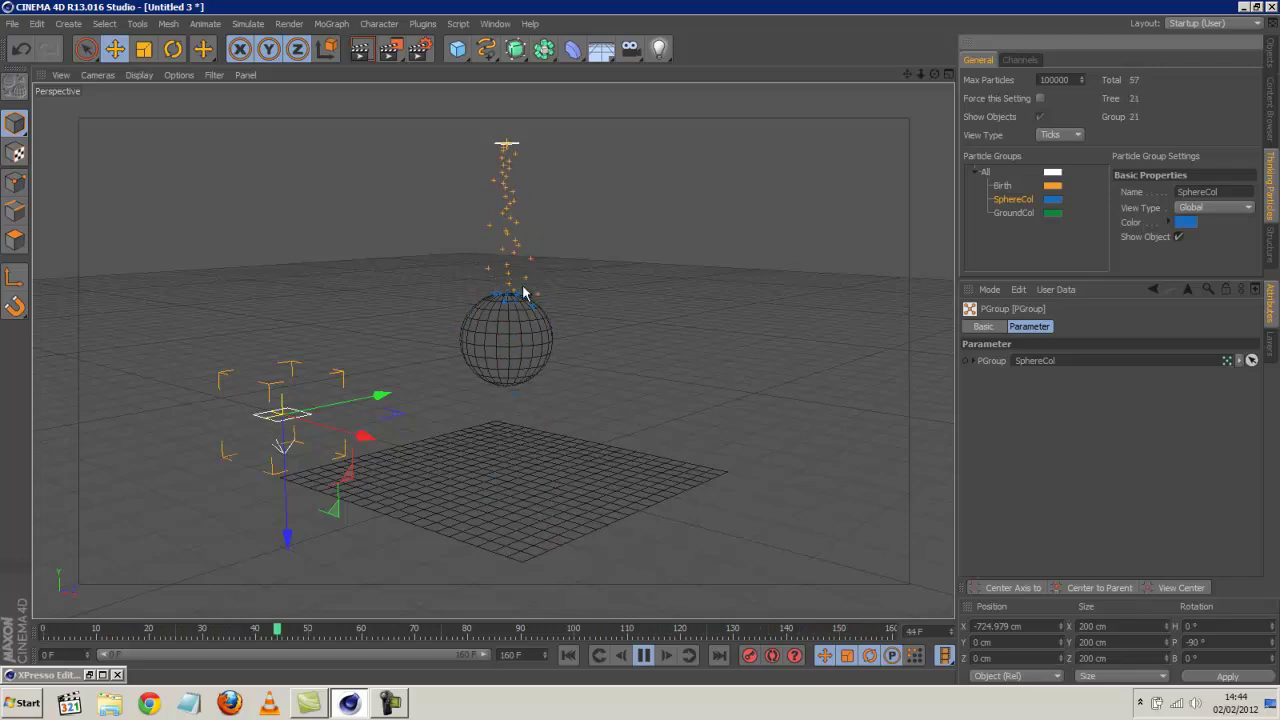
{"action": "left_click", "coordinate": [643, 655]}
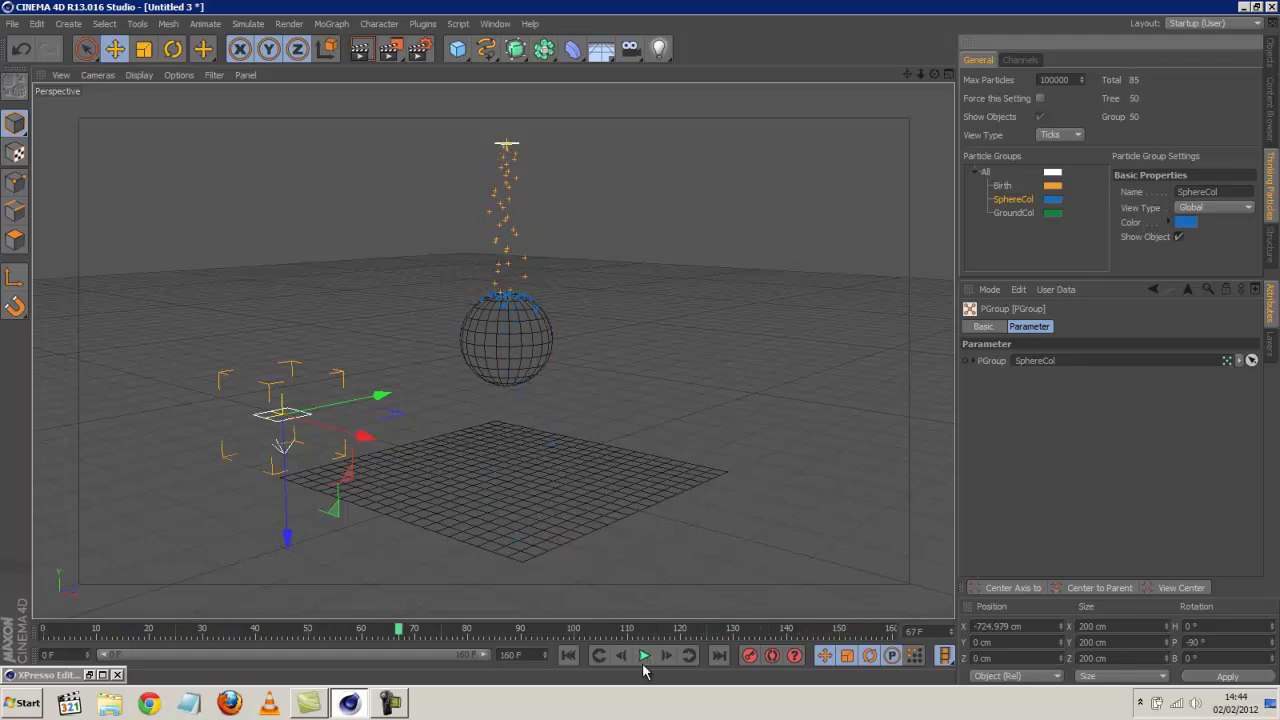
Restore the XPresso Editor, rearrange the PSetData, SphereCol PGroup and PVelocity nodes, and connect P Pass's Birth output to PVelocity's Particle input.
{"action": "left_click", "coordinate": [90, 676]}
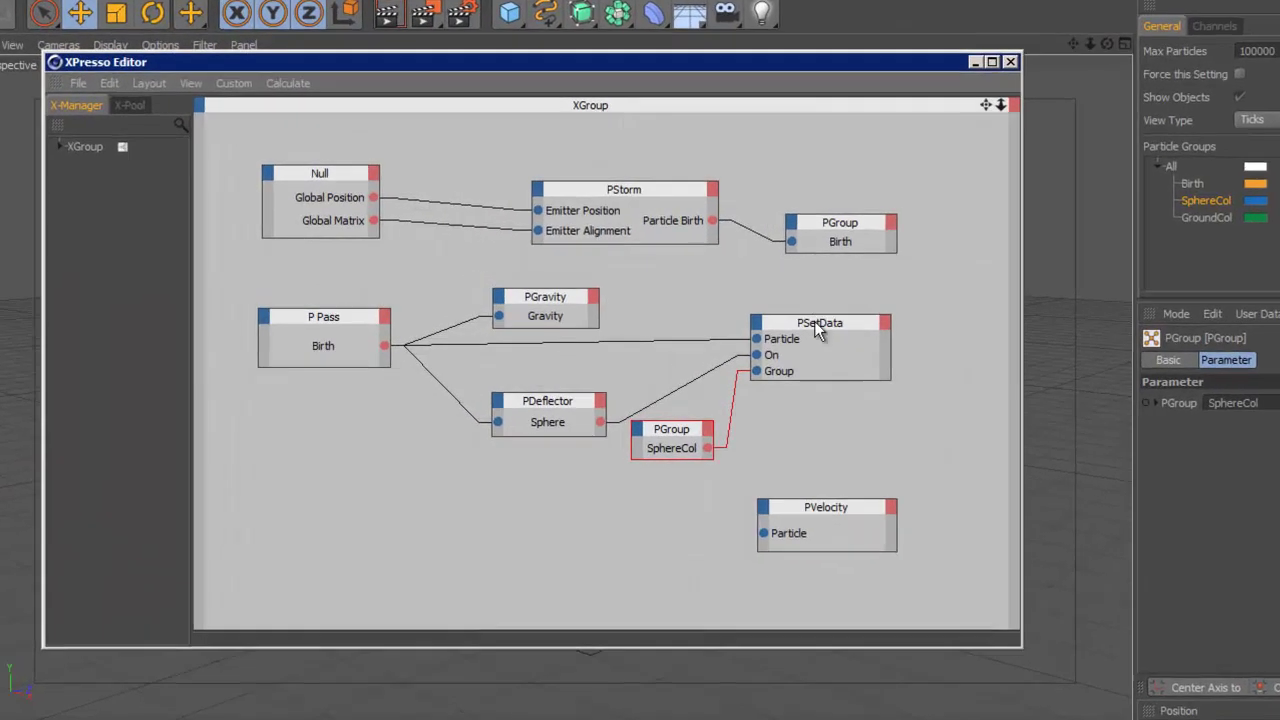
{"action": "left_click_drag", "start_coordinate": [816, 329], "coordinate": [821, 334]}
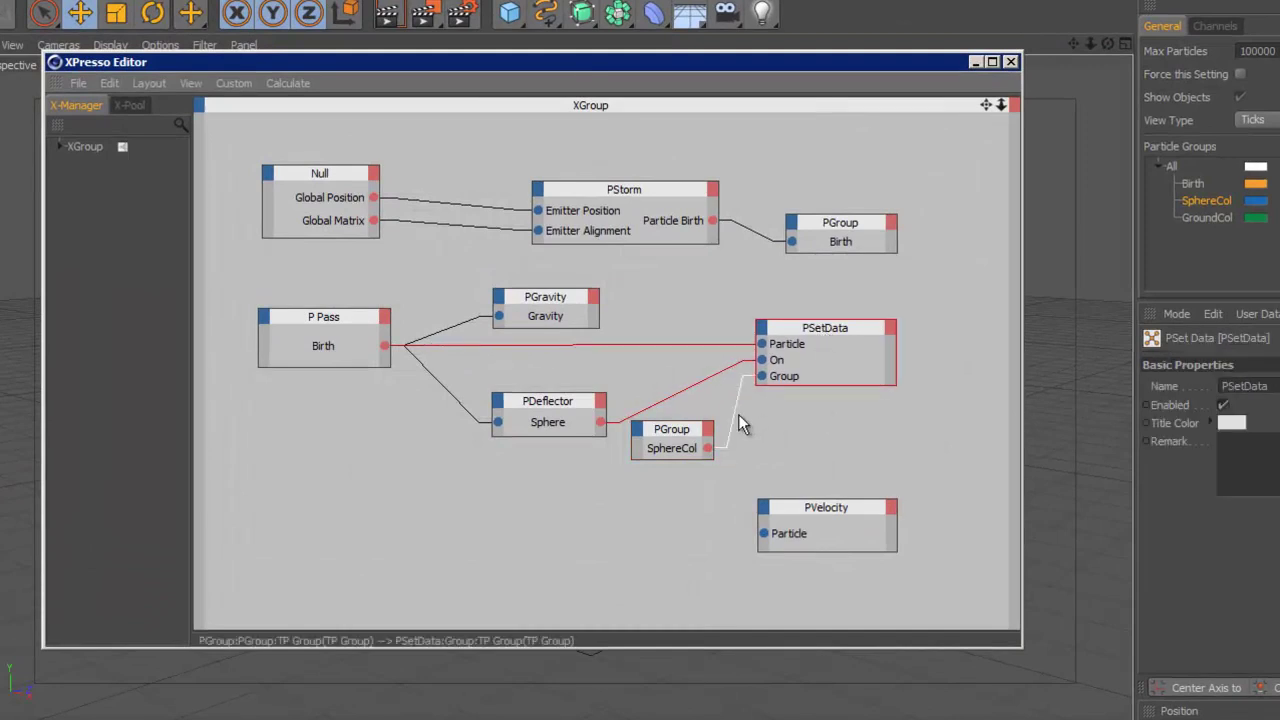
{"action": "left_click_drag", "start_coordinate": [686, 440], "coordinate": [726, 428]}
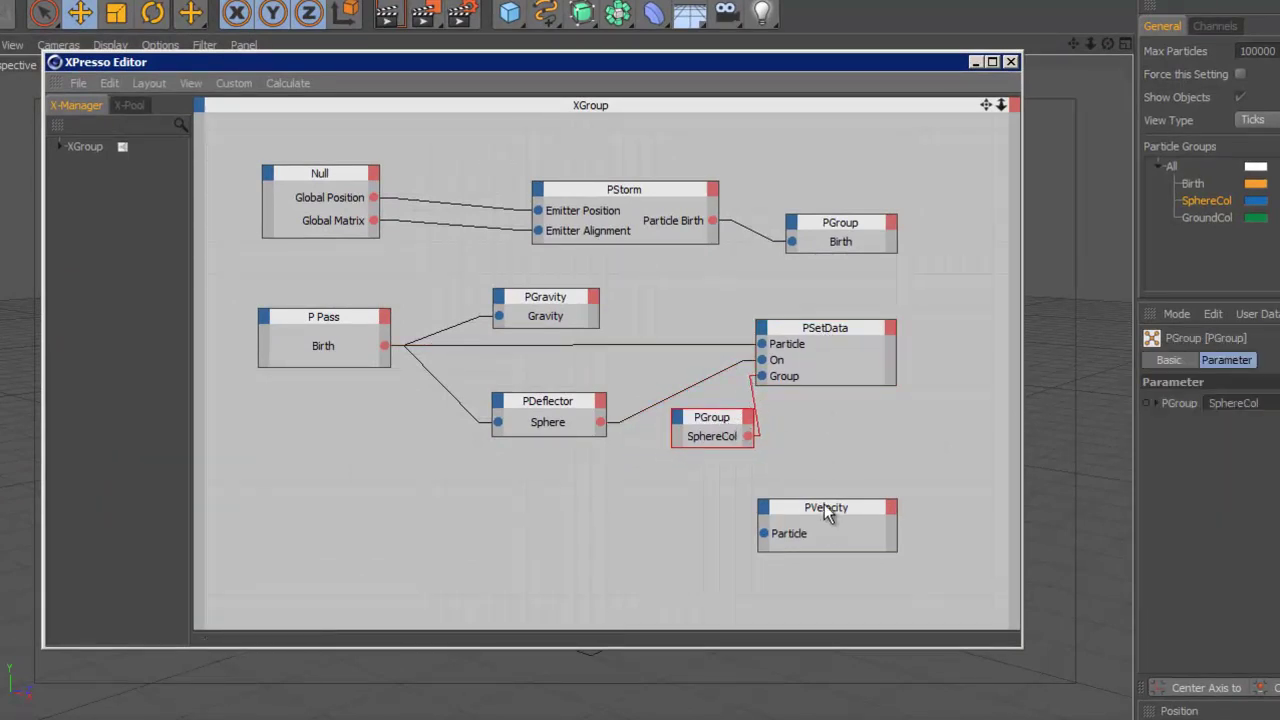
{"action": "left_click_drag", "start_coordinate": [824, 510], "coordinate": [385, 345]}
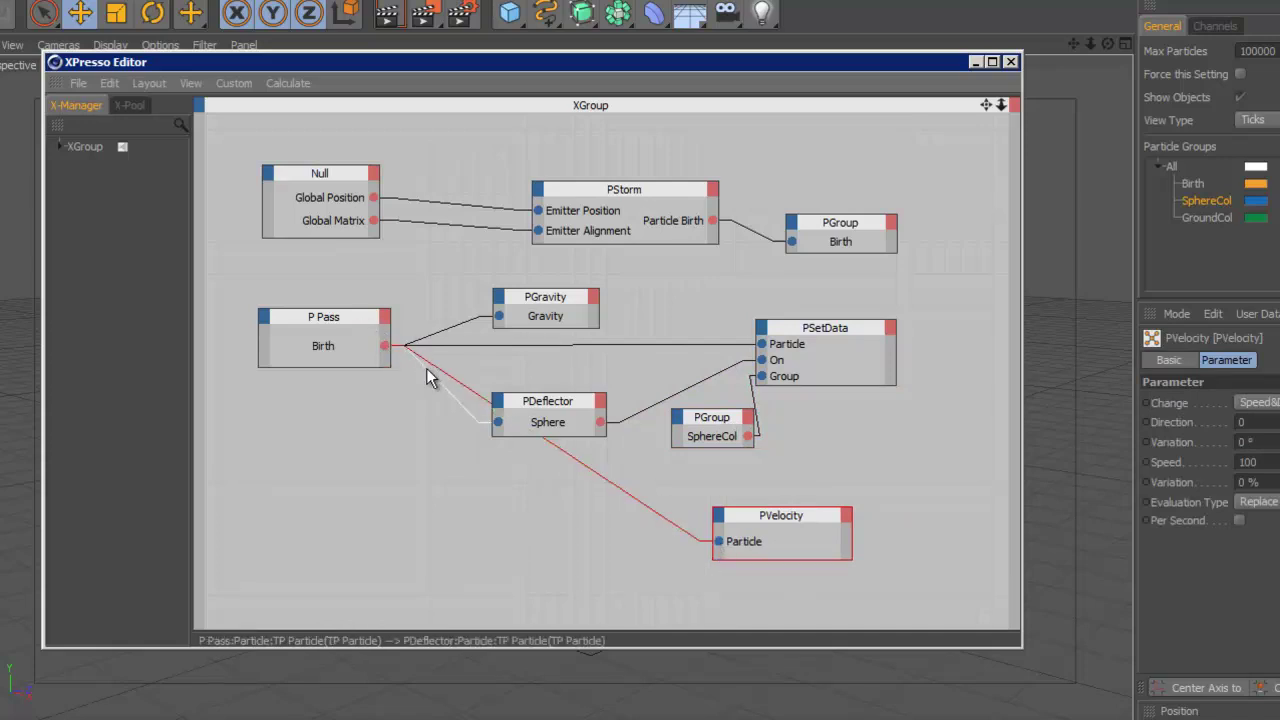
Add an On input port to the PVelocity node and connect the PDeflector's Event output to it.
{"action": "left_click", "coordinate": [719, 515]}
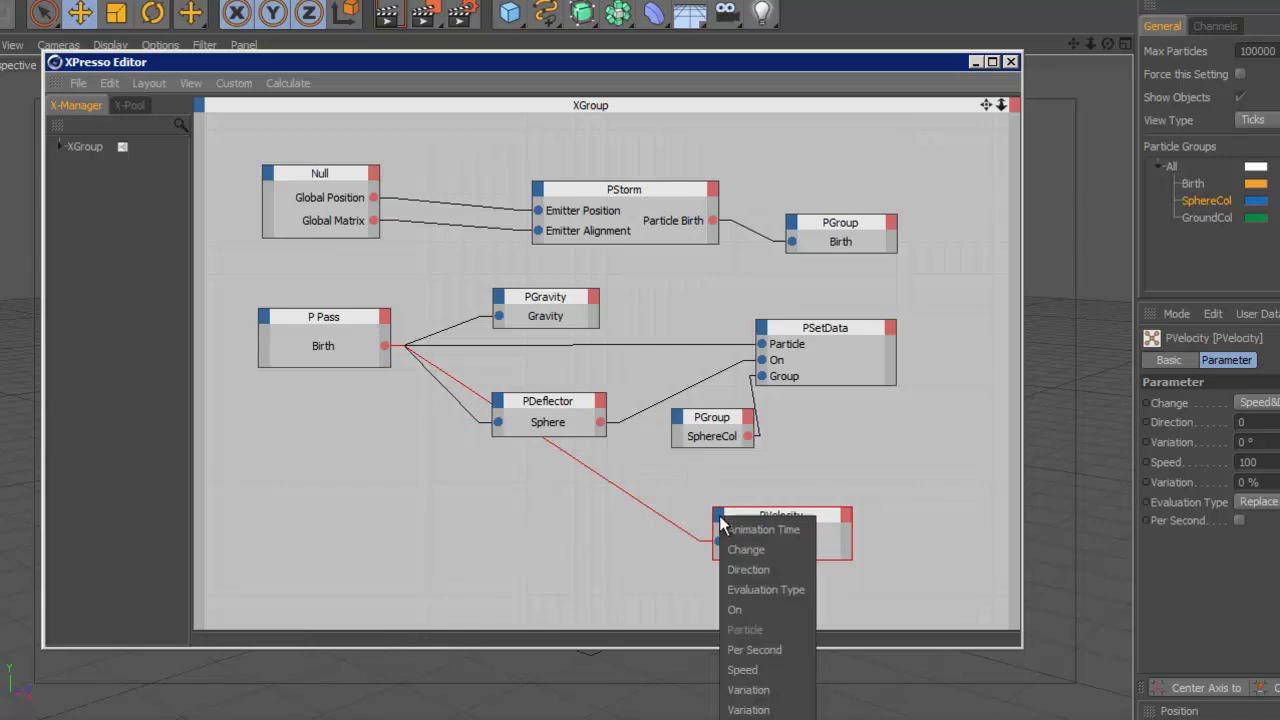
{"action": "left_click", "coordinate": [756, 608]}
{"action": "left_click", "coordinate": [570, 399]}
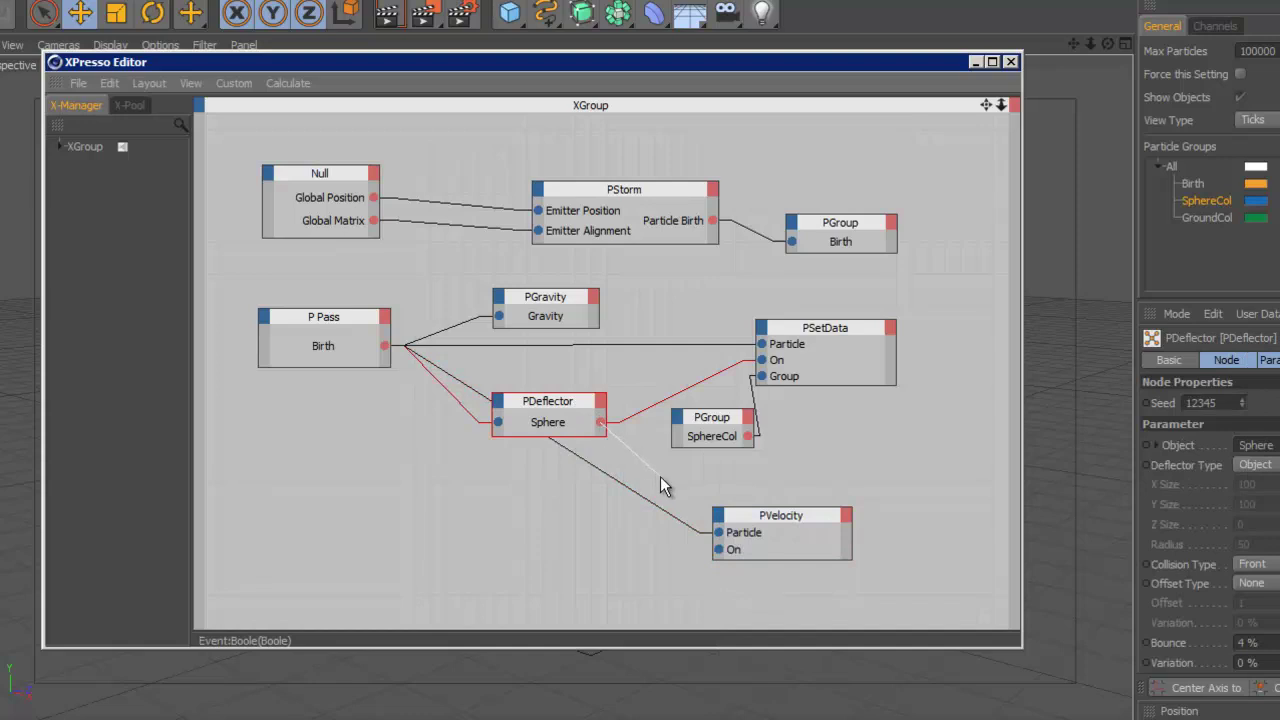
{"action": "left_click_drag", "start_coordinate": [711, 524], "coordinate": [722, 549]}
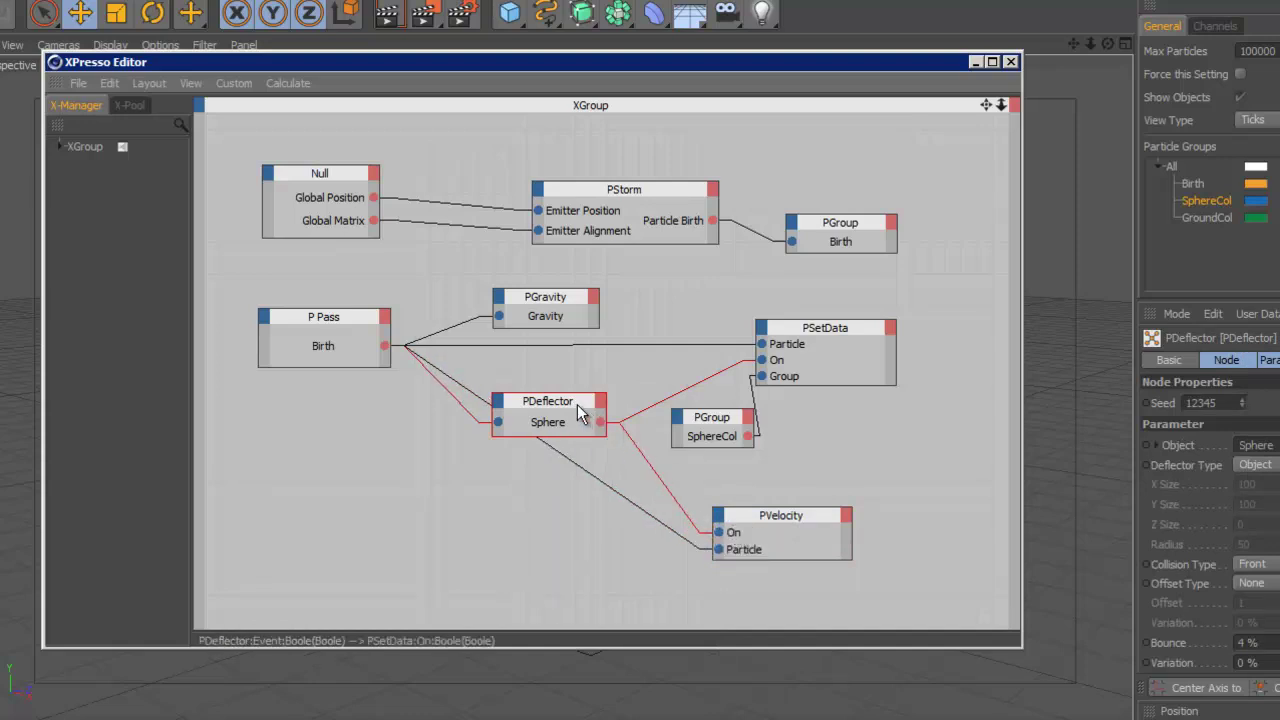
Set the PVelocity node's Change mode to Speed and its Speed to 500.
{"action": "left_click", "coordinate": [777, 513]}
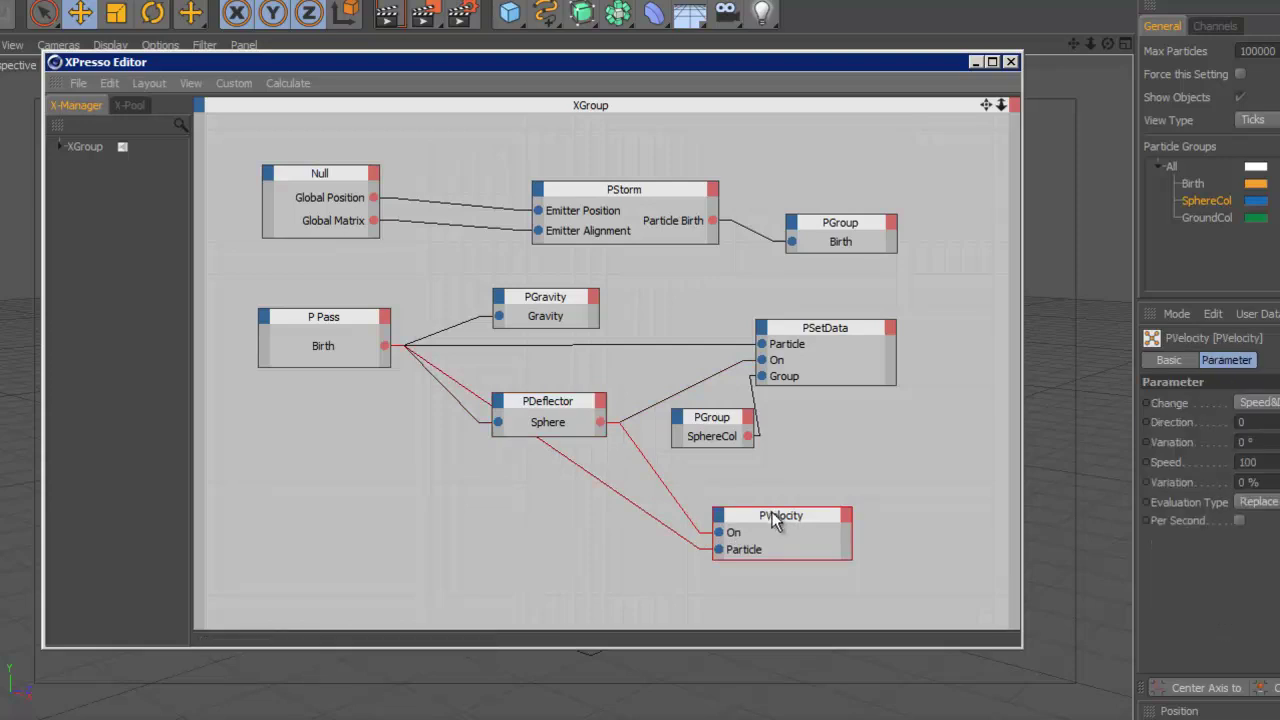
{"action": "left_click", "coordinate": [838, 326]}
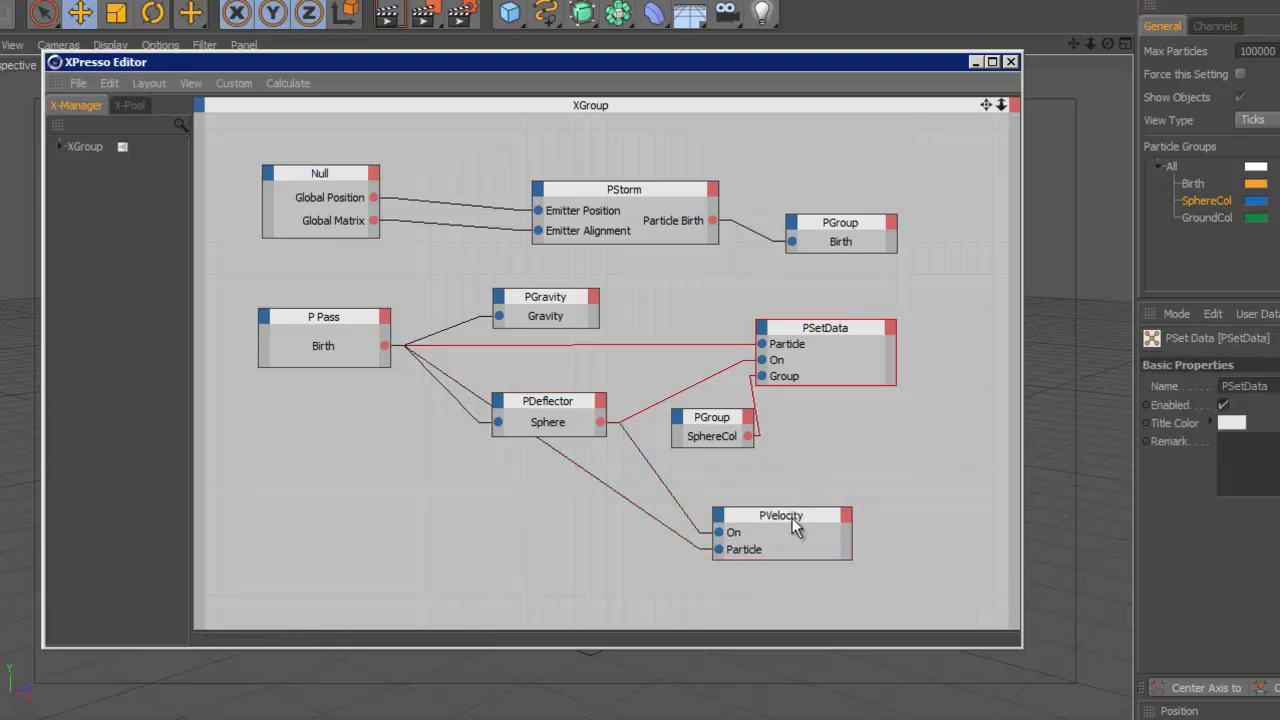
{"action": "left_click", "coordinate": [793, 512]}
{"action": "left_click", "coordinate": [1252, 387]}
{"action": "left_click", "coordinate": [1246, 406]}
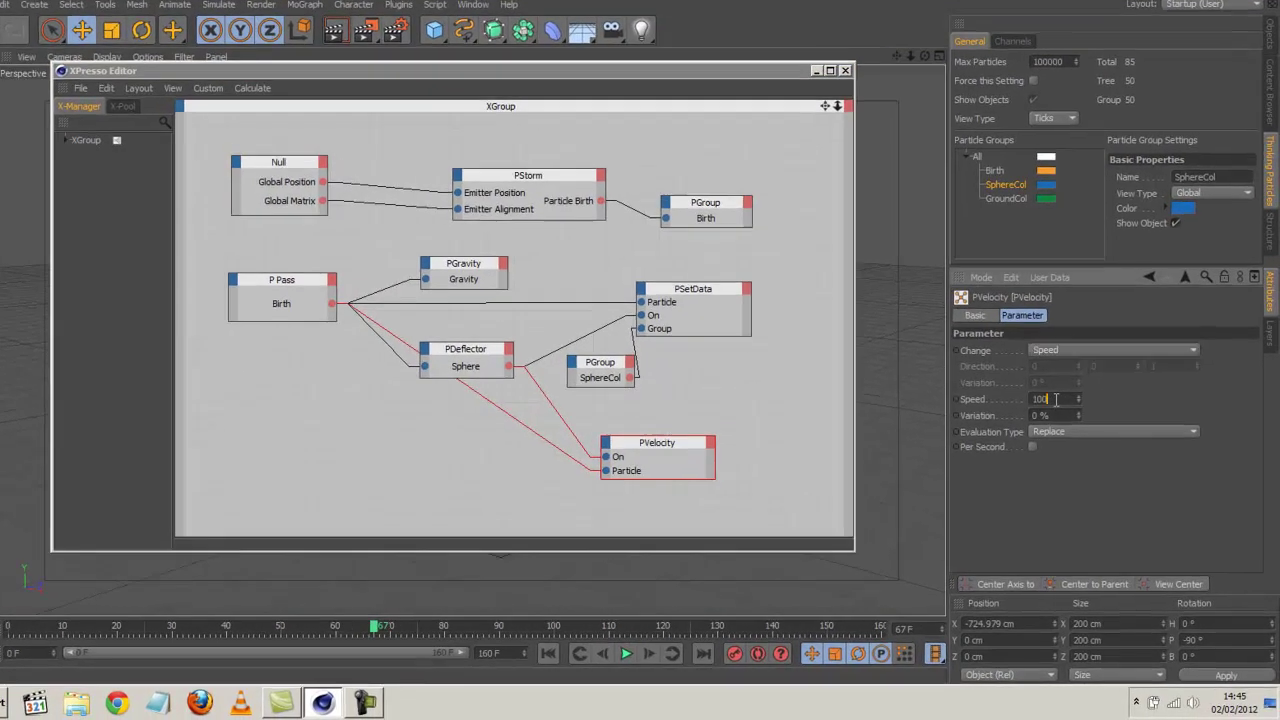
{"action": "double_click", "coordinate": [1046, 407]}
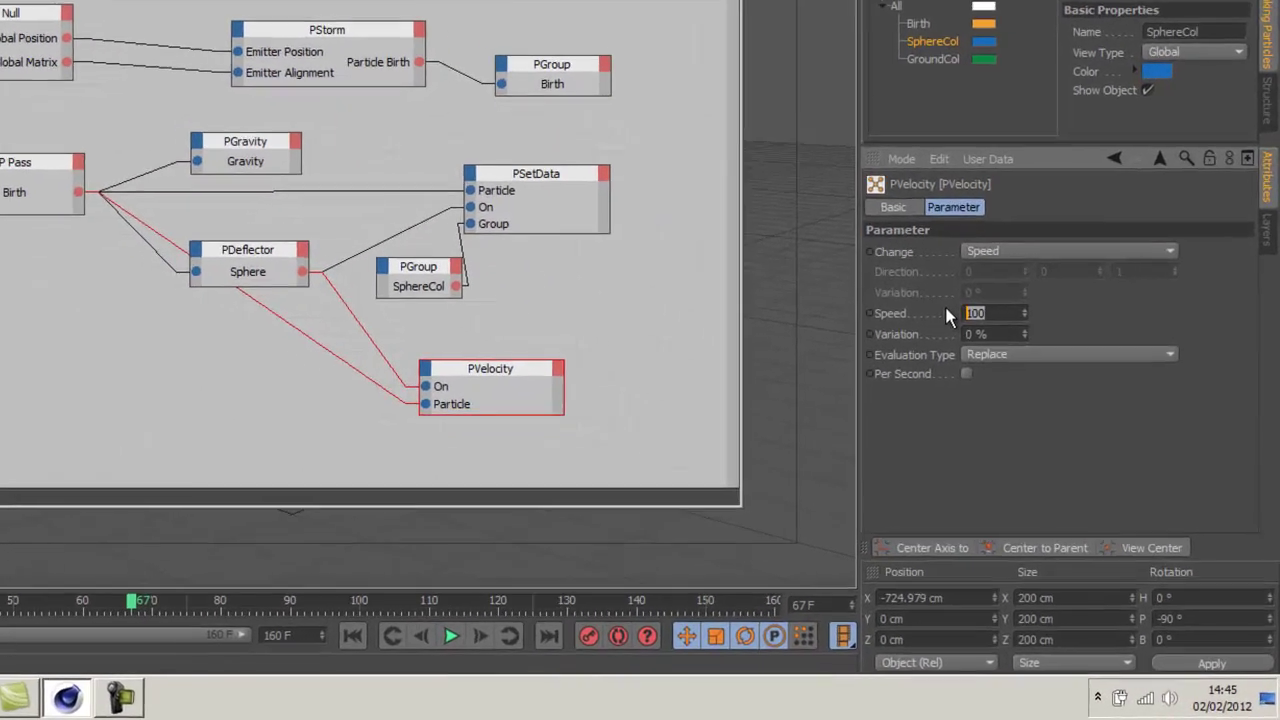
{"action": "type", "text": "500"}
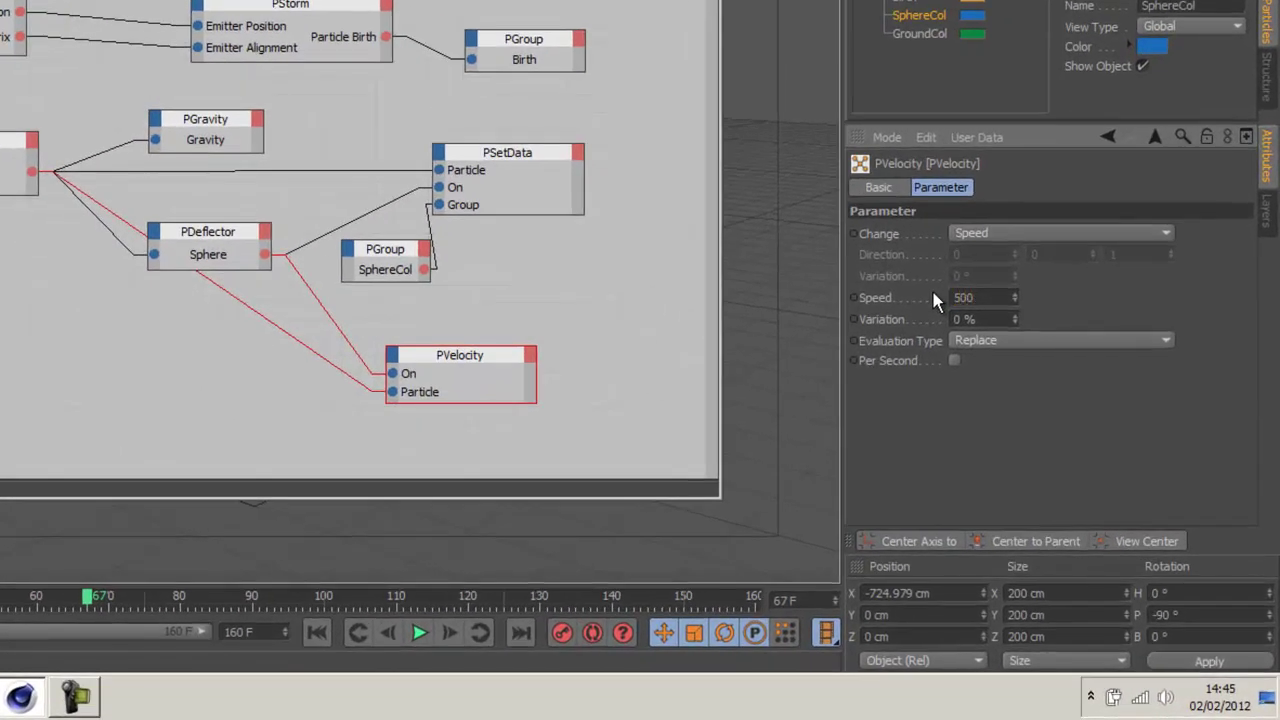
Minimise the XPresso Editor and play the simulation from the start to check the particles' speed after hitting the sphere.
{"action": "key", "text": "Return"}
{"action": "left_click", "coordinate": [415, 508]}
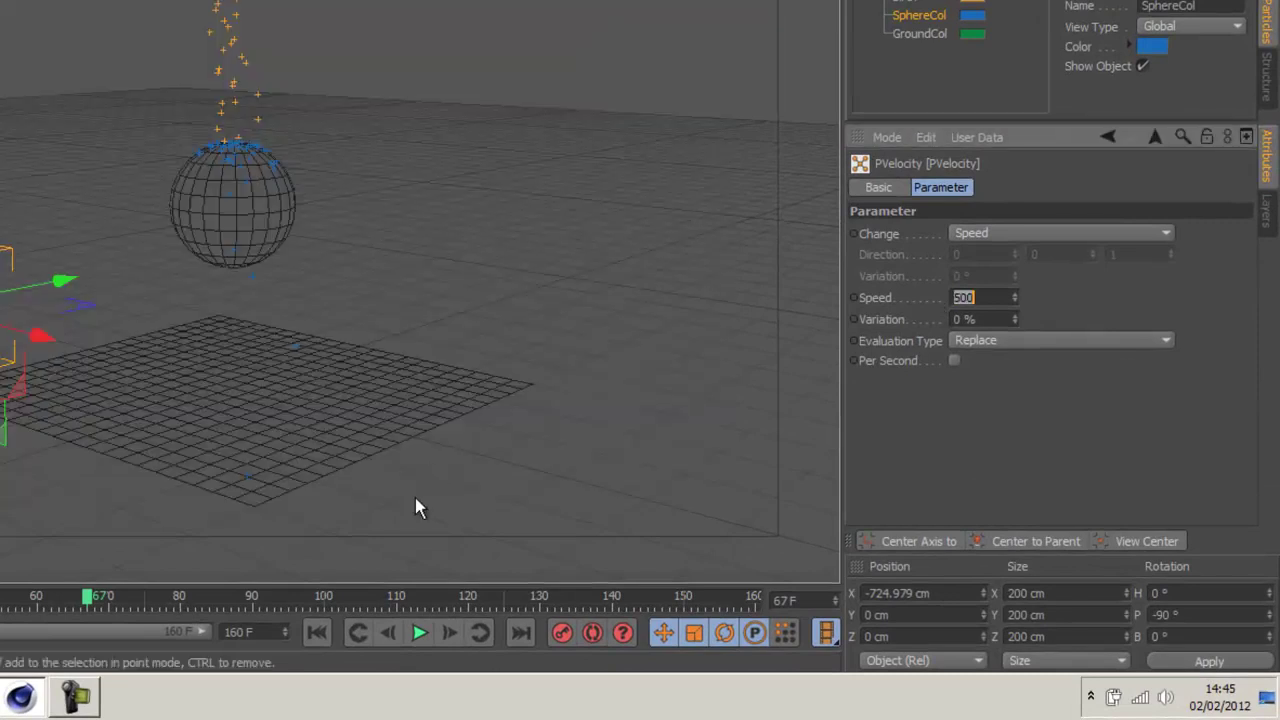
{"action": "left_click", "coordinate": [317, 632]}
{"action": "left_click", "coordinate": [420, 632]}
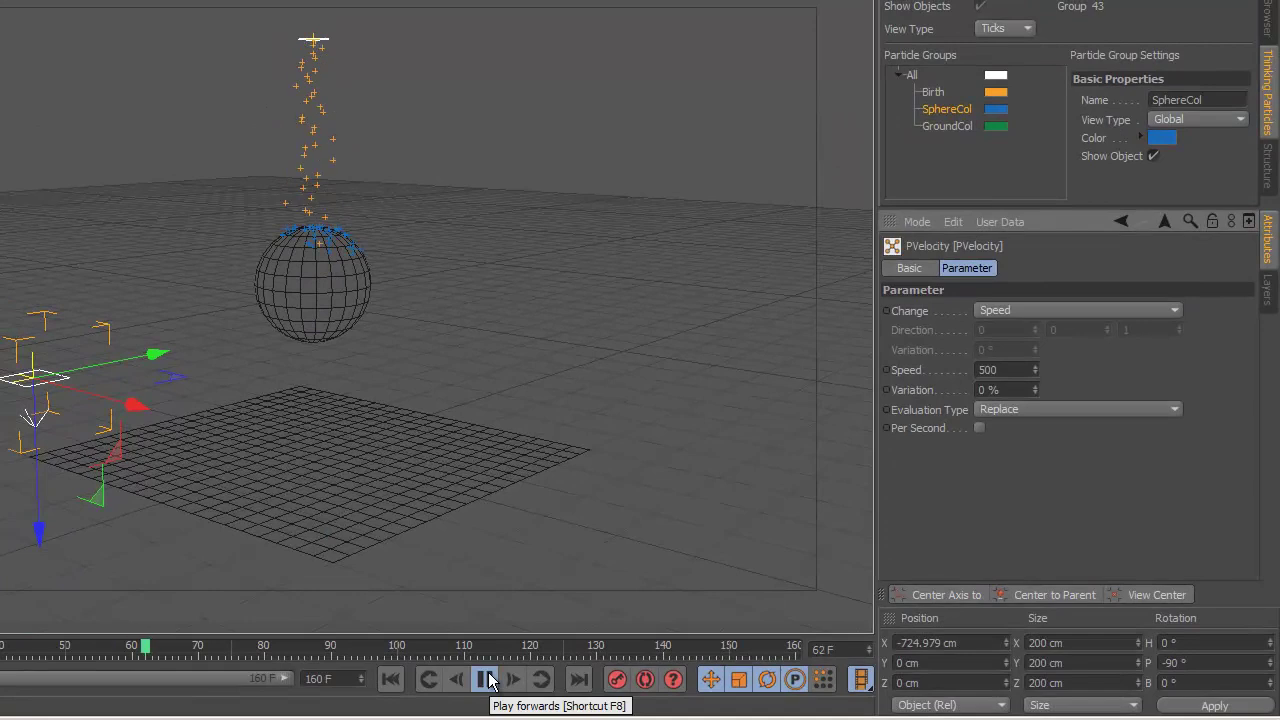
Try a PVelocity Speed of 900 during playback, raise it to 1200, and stop the simulation.
{"action": "double_click", "coordinate": [1005, 370]}
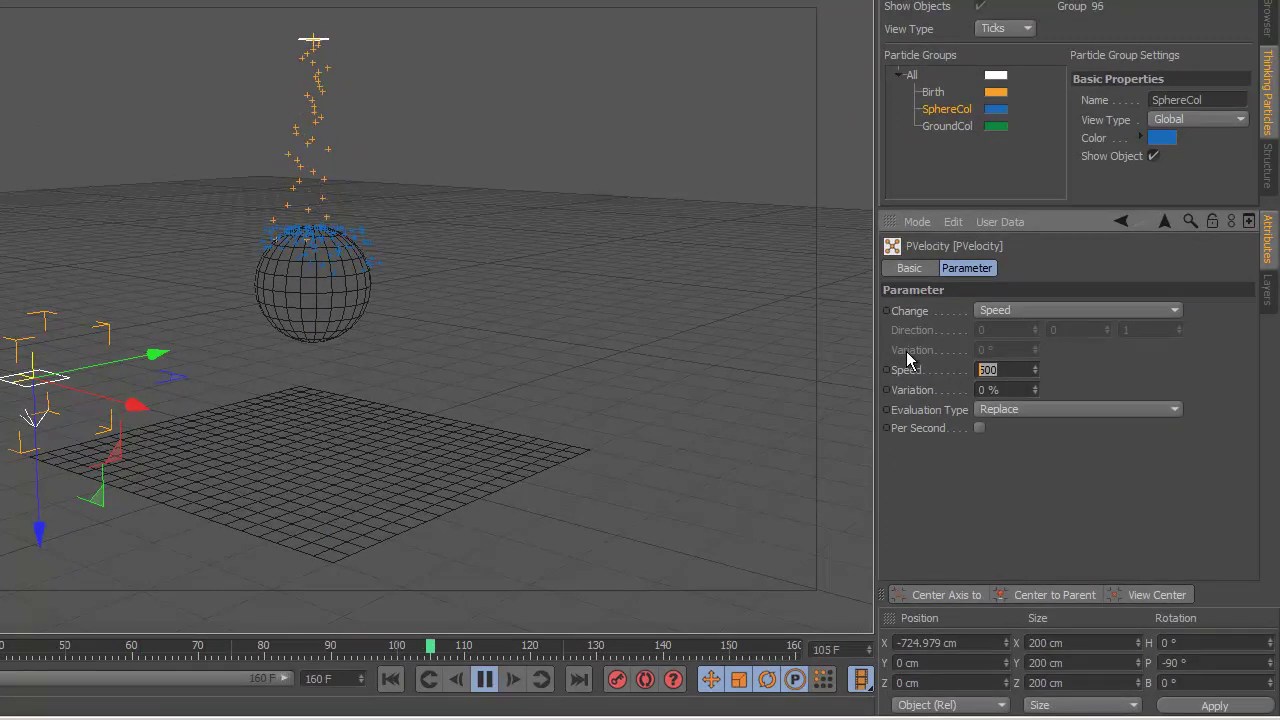
{"action": "type", "text": "900"}
{"action": "key", "text": "Return"}
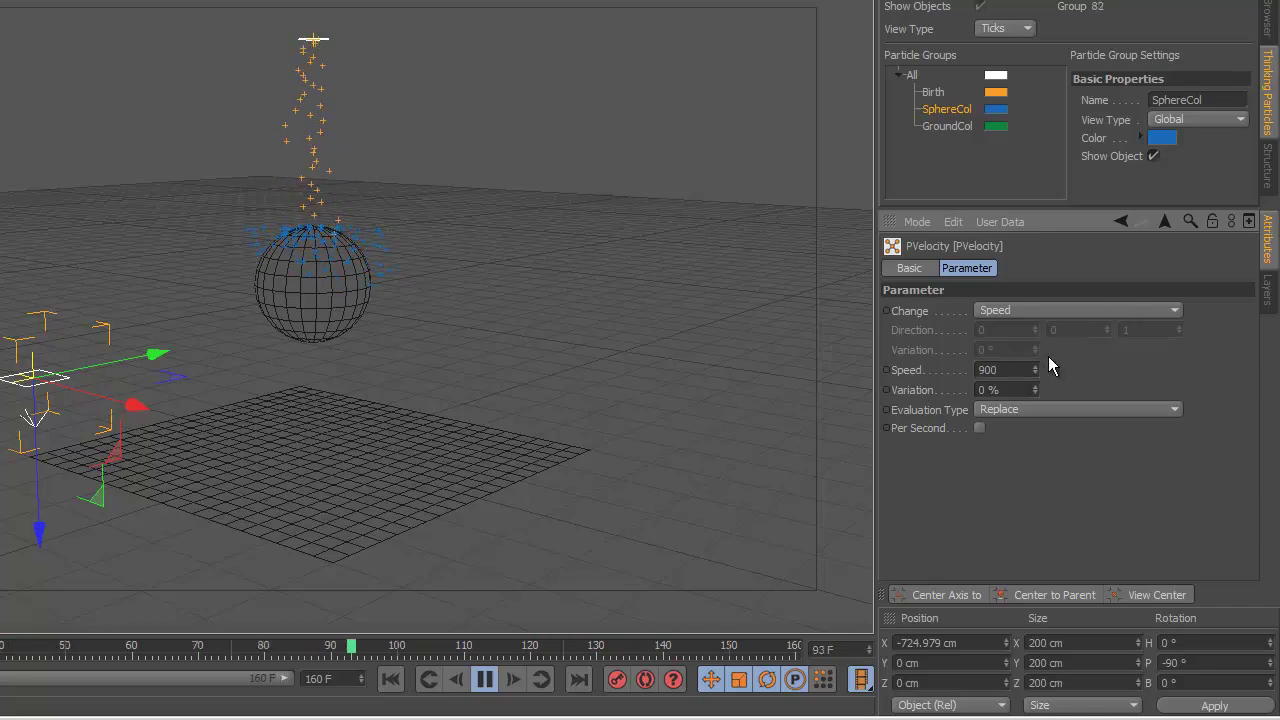
{"action": "double_click", "coordinate": [1003, 370]}
{"action": "type", "text": "1200"}
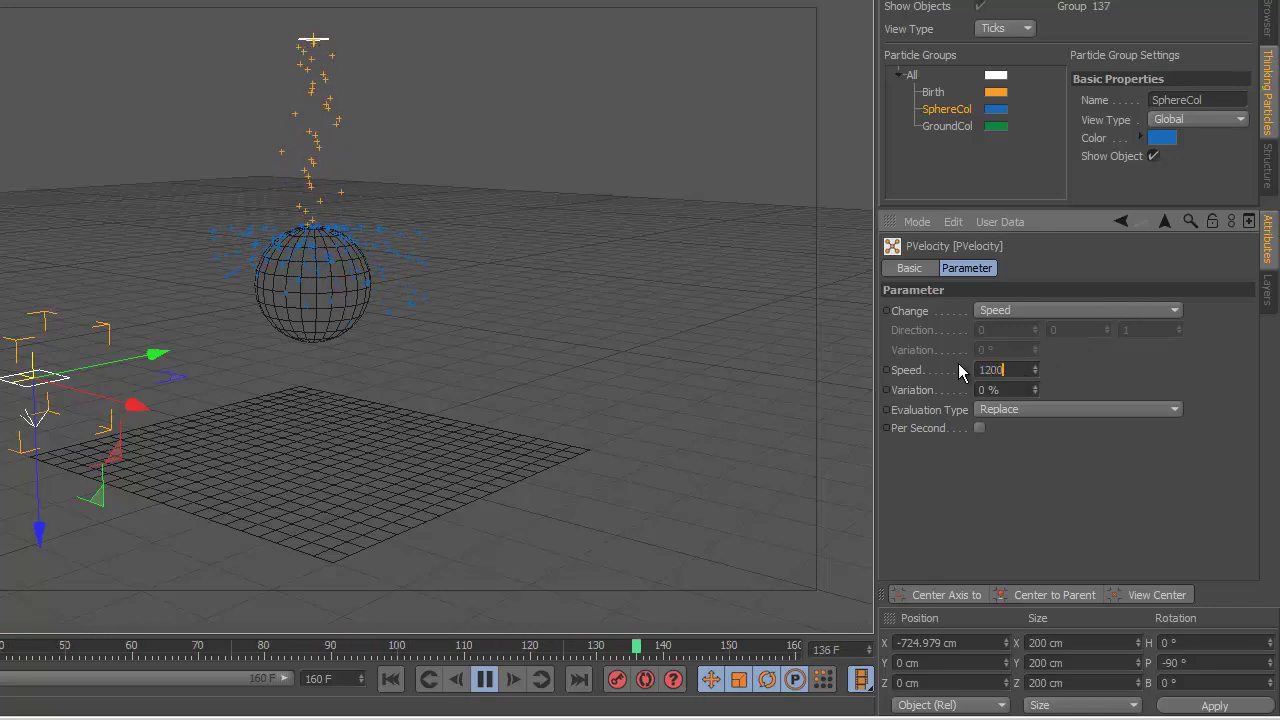
{"action": "key", "text": "Return"}
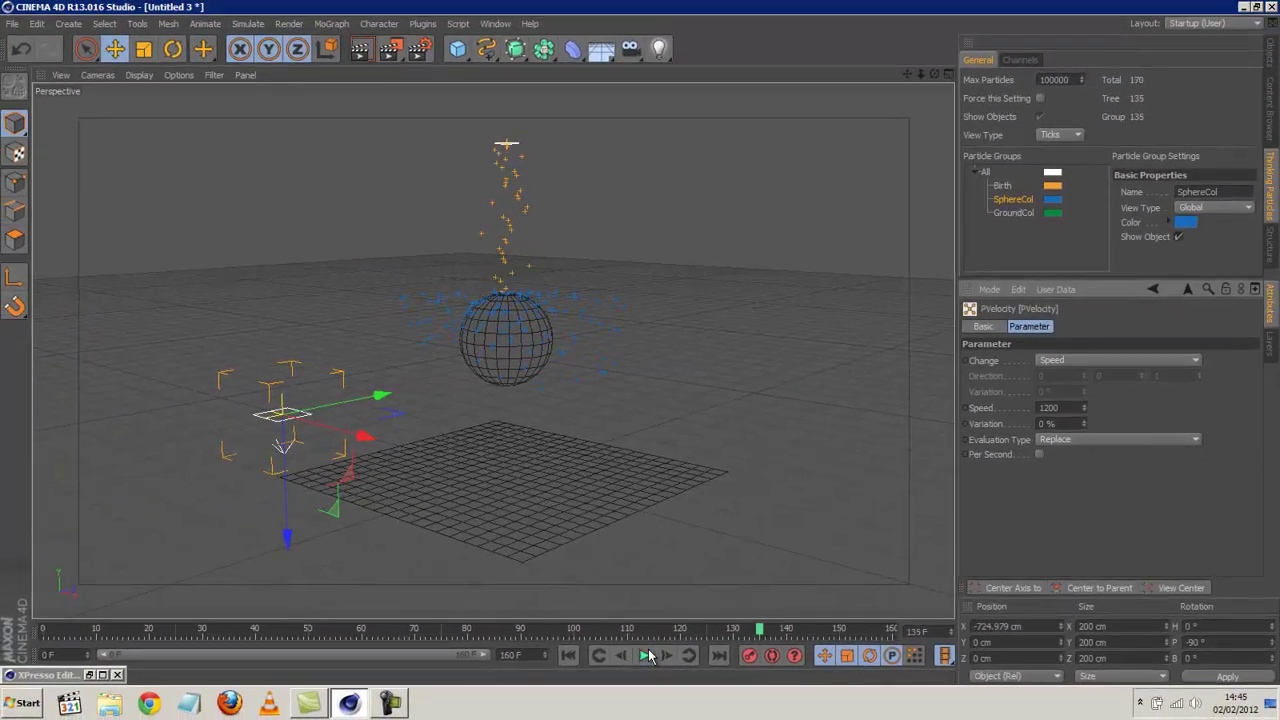
{"action": "left_click", "coordinate": [646, 655]}
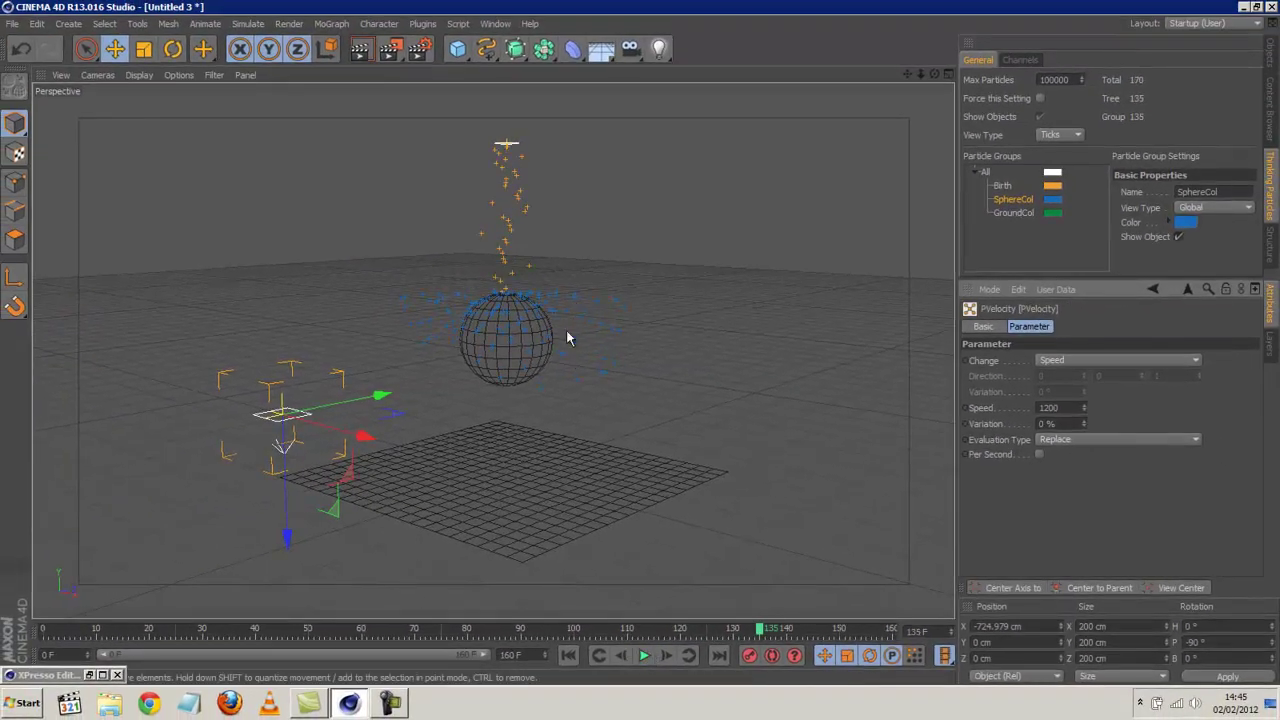
Restore the XPresso Editor and tidy the layout of the PGravity, PDeflector, PSetData and PVelocity nodes.
{"action": "left_click", "coordinate": [88, 676]}
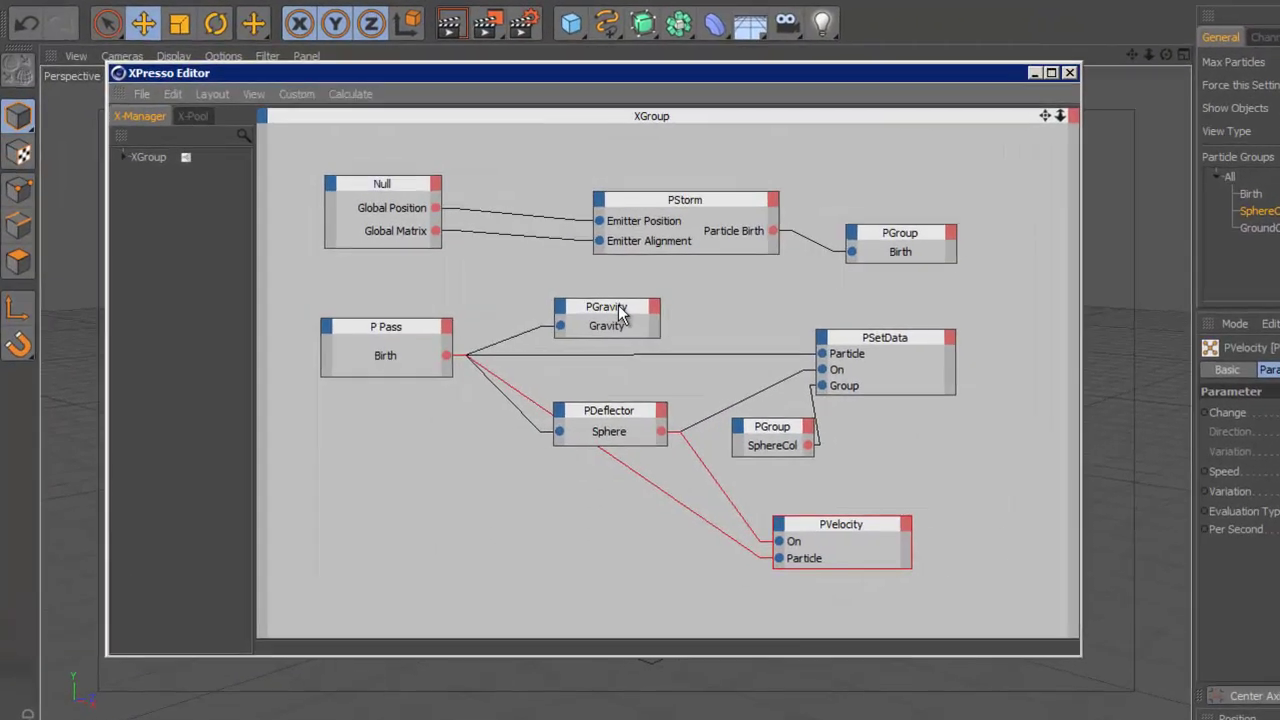
{"action": "left_click_drag", "start_coordinate": [505, 280], "coordinate": [499, 271]}
{"action": "left_click", "coordinate": [422, 345]}
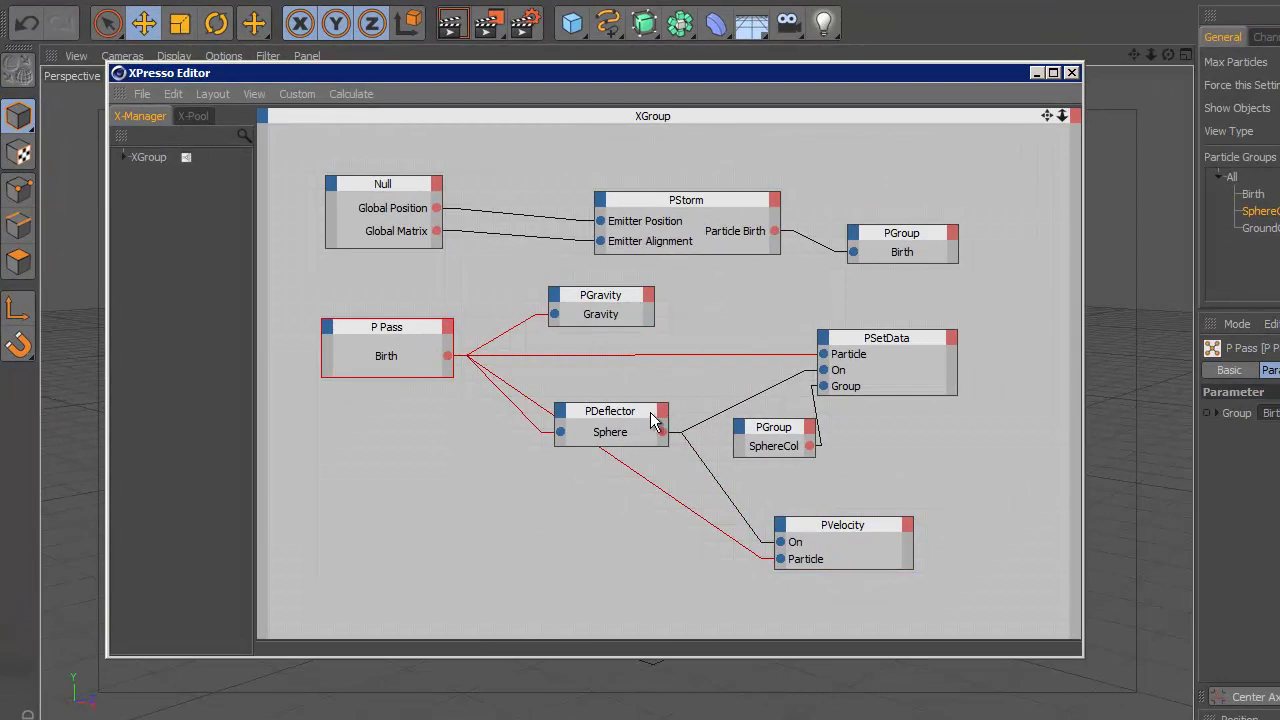
{"action": "left_click_drag", "start_coordinate": [650, 416], "coordinate": [640, 397]}
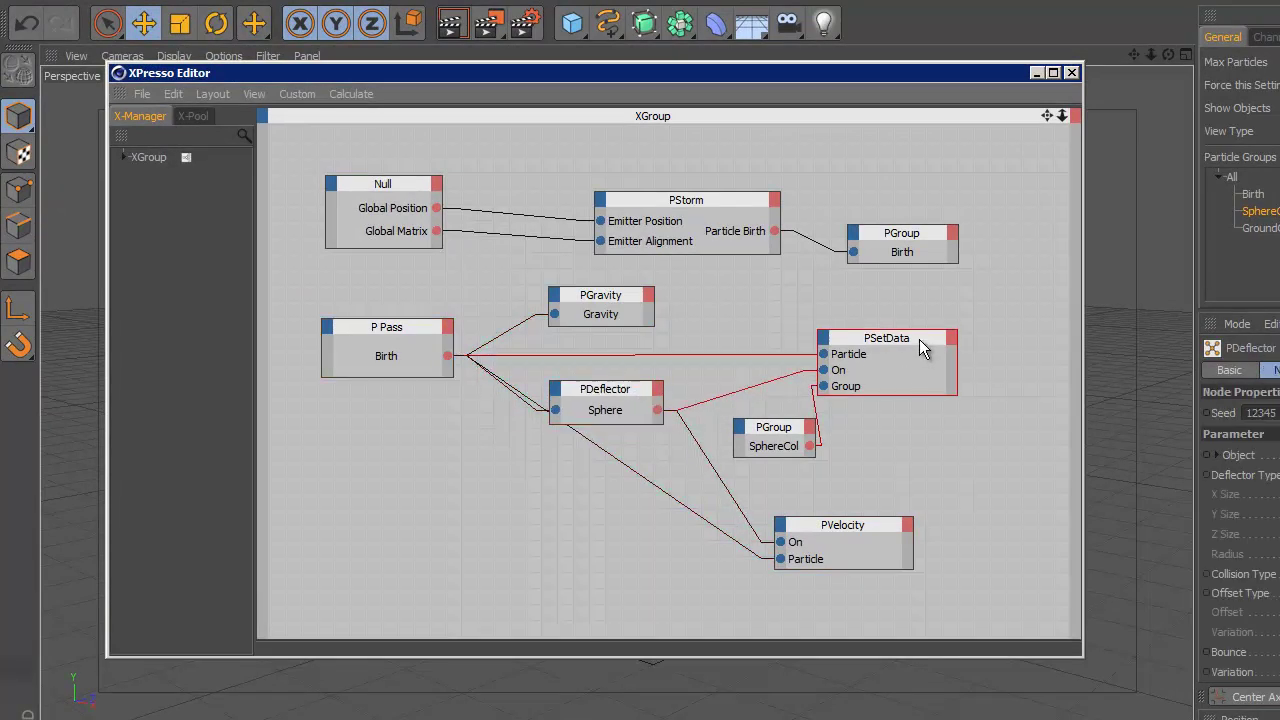
{"action": "left_click_drag", "start_coordinate": [919, 339], "coordinate": [917, 330]}
{"action": "left_click", "coordinate": [790, 422]}
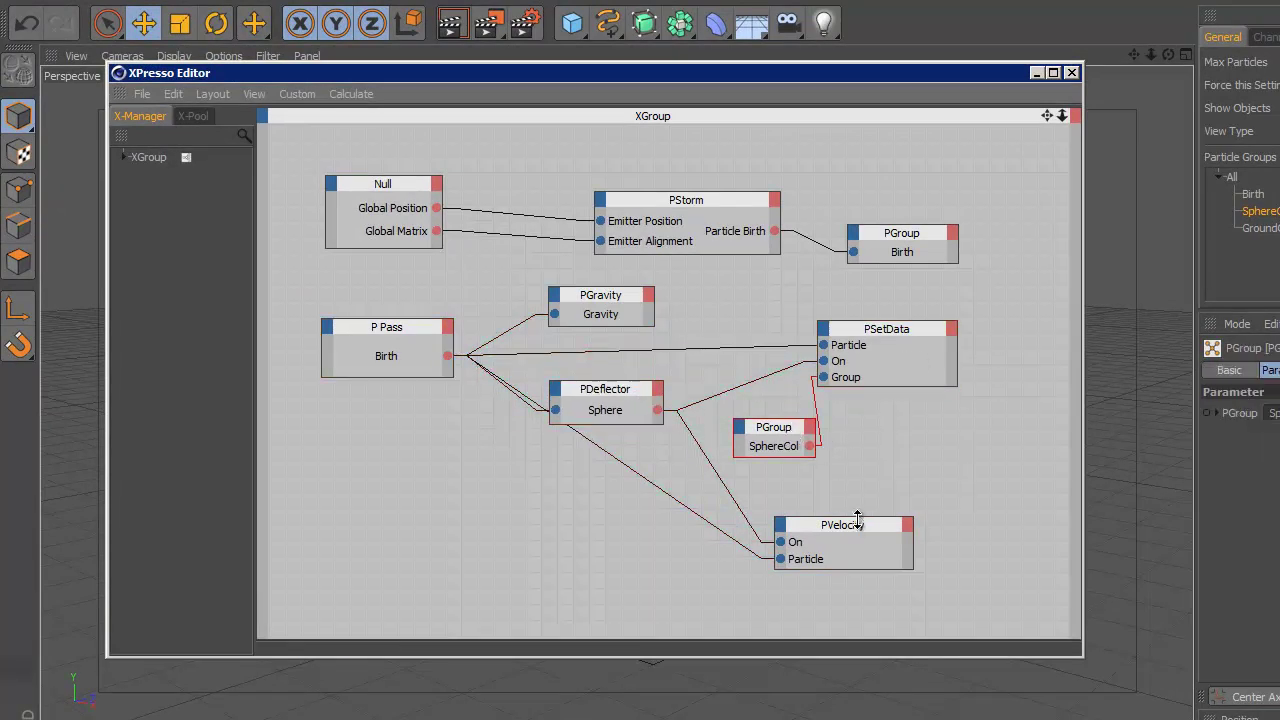
{"action": "left_click_drag", "start_coordinate": [855, 529], "coordinate": [840, 500]}
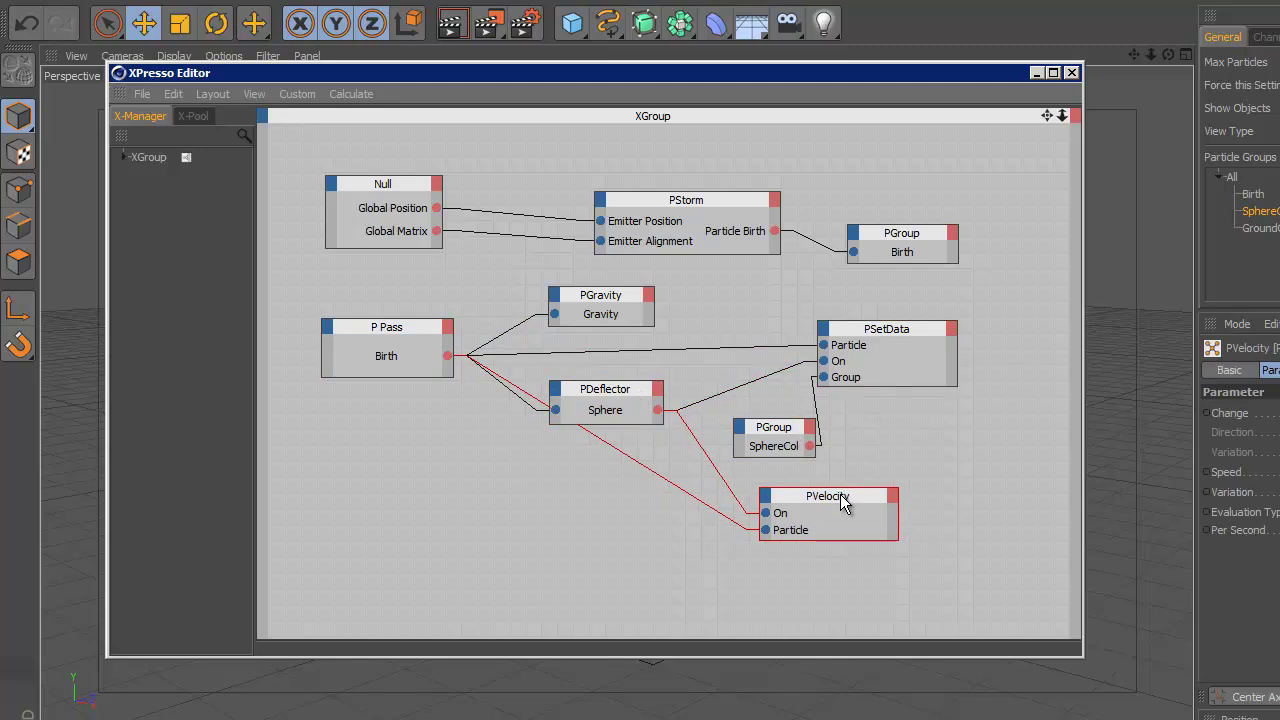
Add a second P Pass node below the Birth P Pass and assign the SphereCol particle group to it.
{"action": "right_click", "coordinate": [334, 489]}
{"action": "mouse_move", "coordinate": [363, 502]}
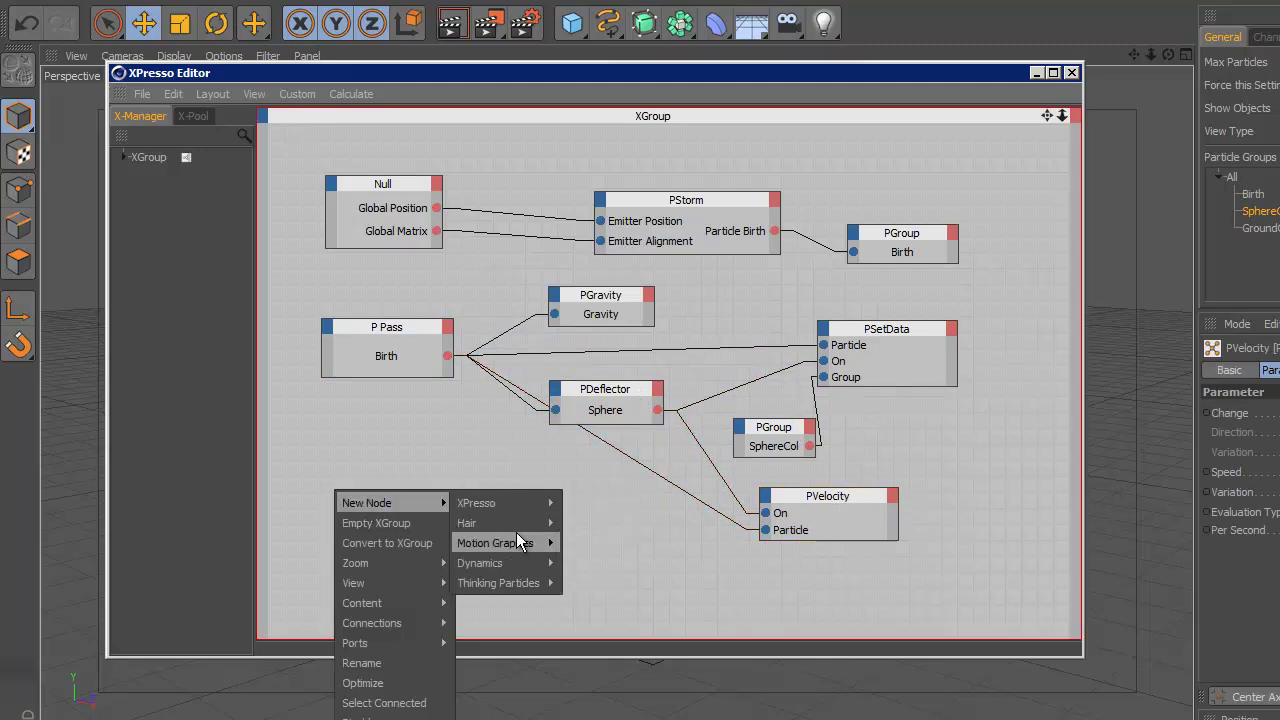
{"action": "mouse_move", "coordinate": [523, 586]}
{"action": "mouse_move", "coordinate": [628, 626]}
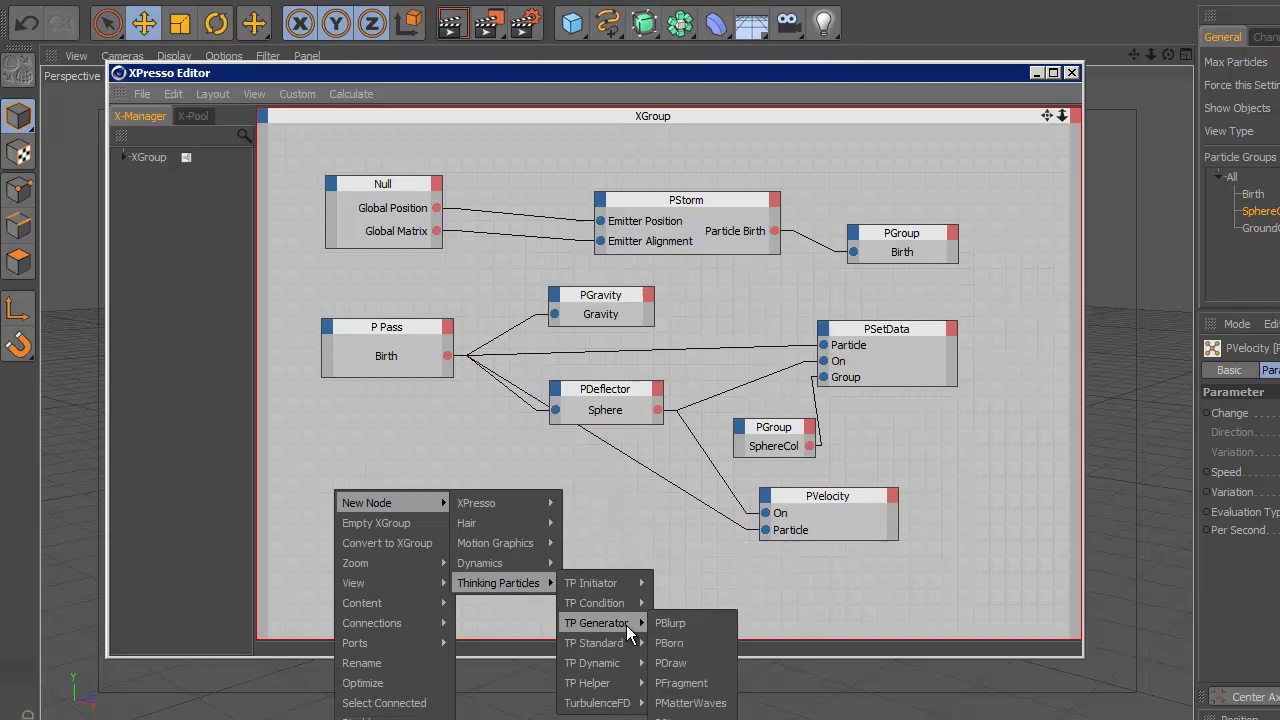
{"action": "left_click", "coordinate": [672, 583]}
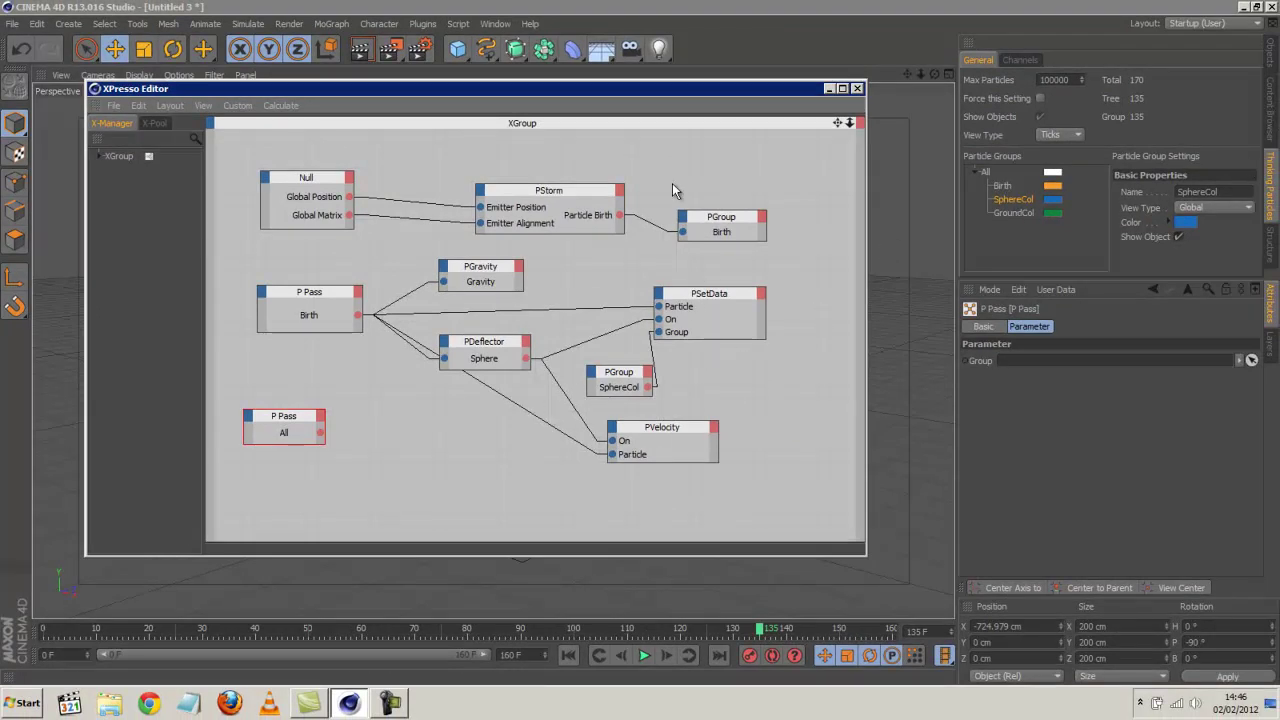
{"action": "left_click", "coordinate": [1001, 204]}
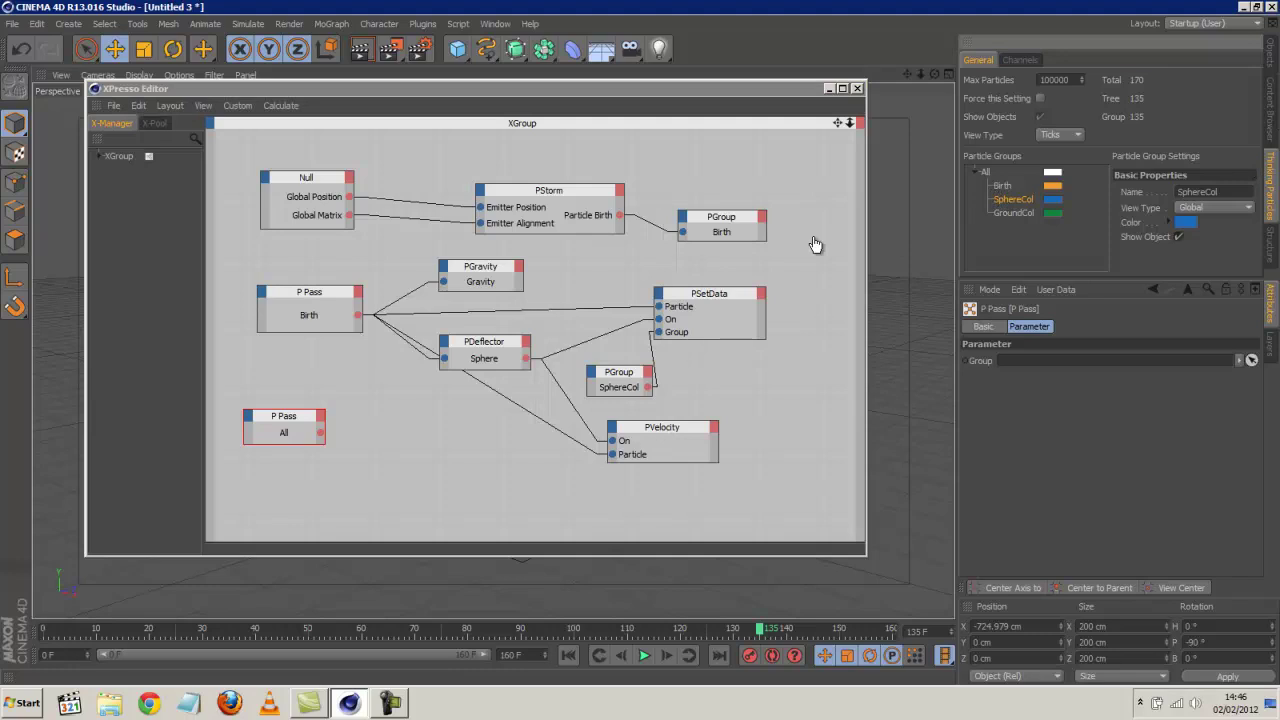
{"action": "left_click_drag", "start_coordinate": [290, 449], "coordinate": [287, 443]}
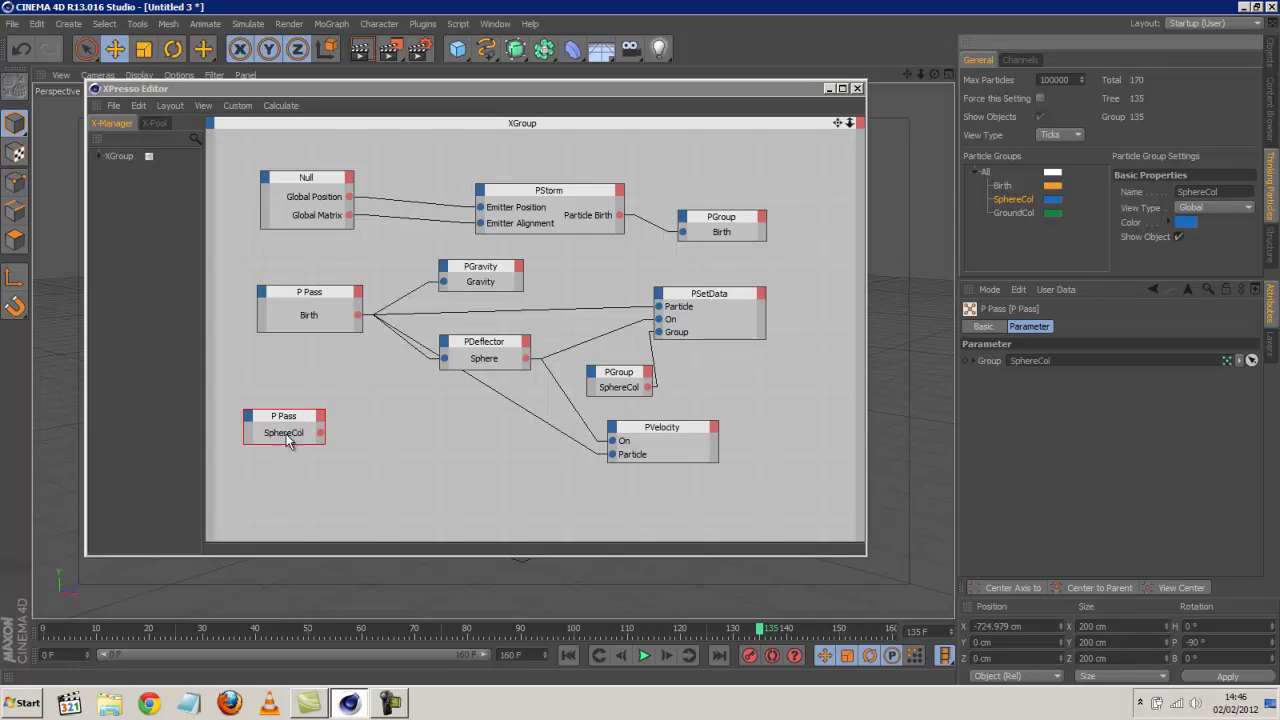
Add a PGravity node beside the SphereCol P Pass, assign the Gravity object to it, and connect the P Pass output to it.
{"action": "right_click", "coordinate": [447, 402]}
{"action": "mouse_move", "coordinate": [527, 418]}
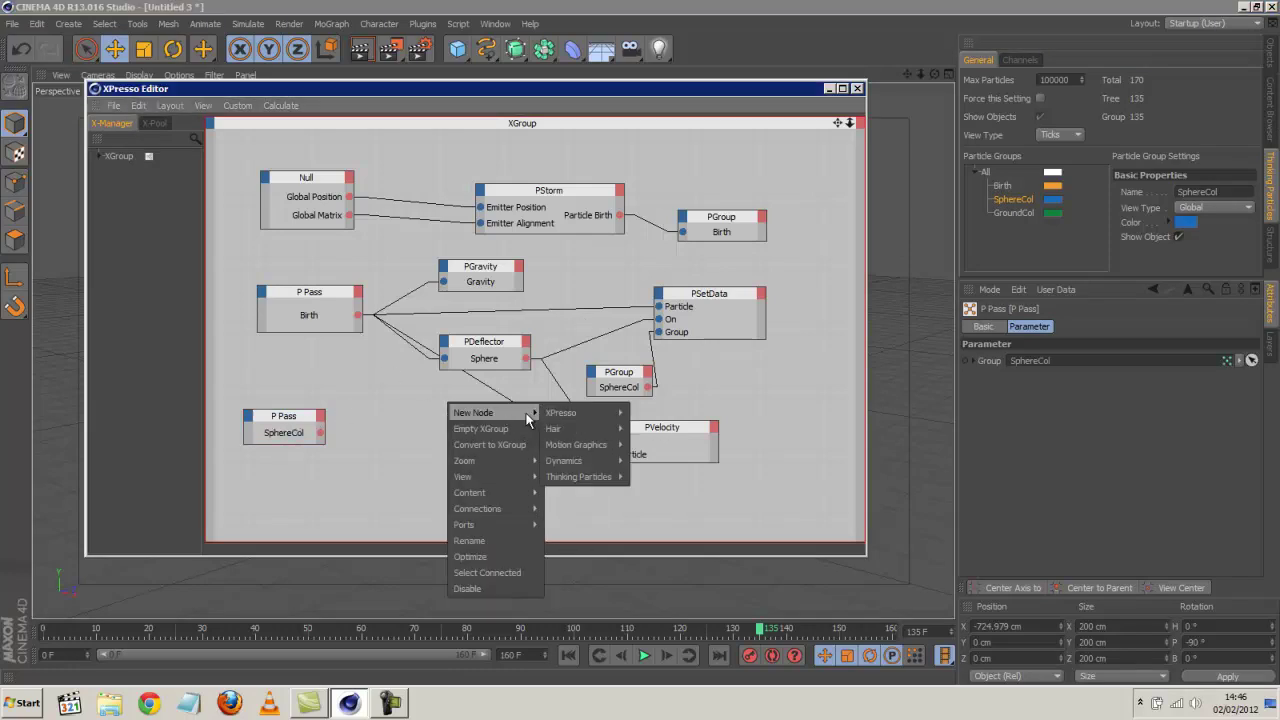
{"action": "mouse_move", "coordinate": [585, 474]}
{"action": "mouse_move", "coordinate": [664, 537]}
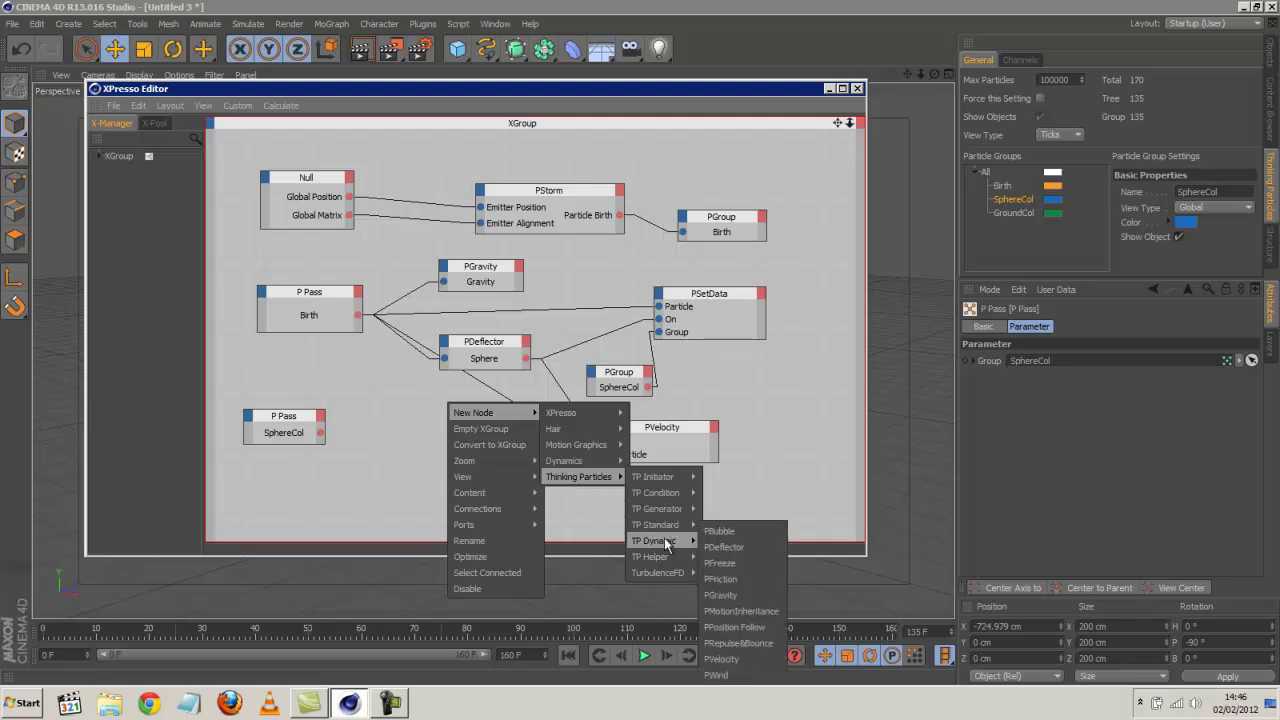
{"action": "left_click", "coordinate": [739, 592]}
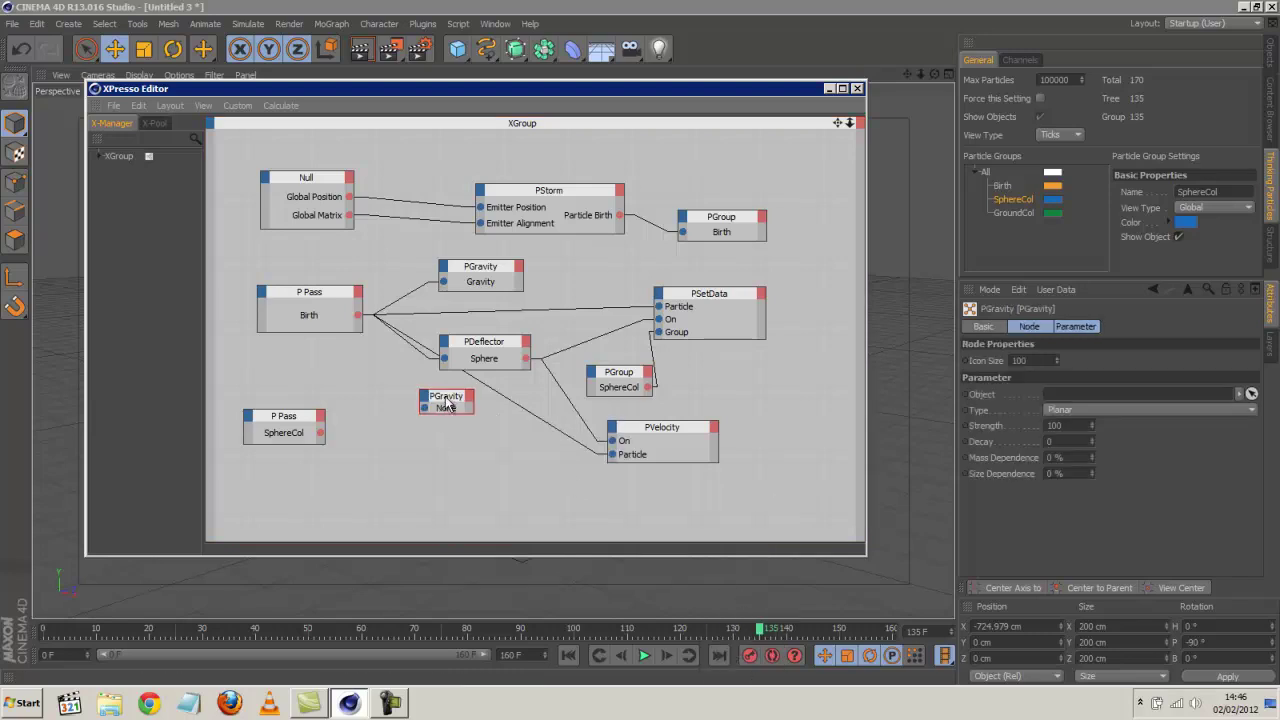
{"action": "left_click_drag", "start_coordinate": [447, 402], "coordinate": [407, 422]}
{"action": "left_click", "coordinate": [1272, 56]}
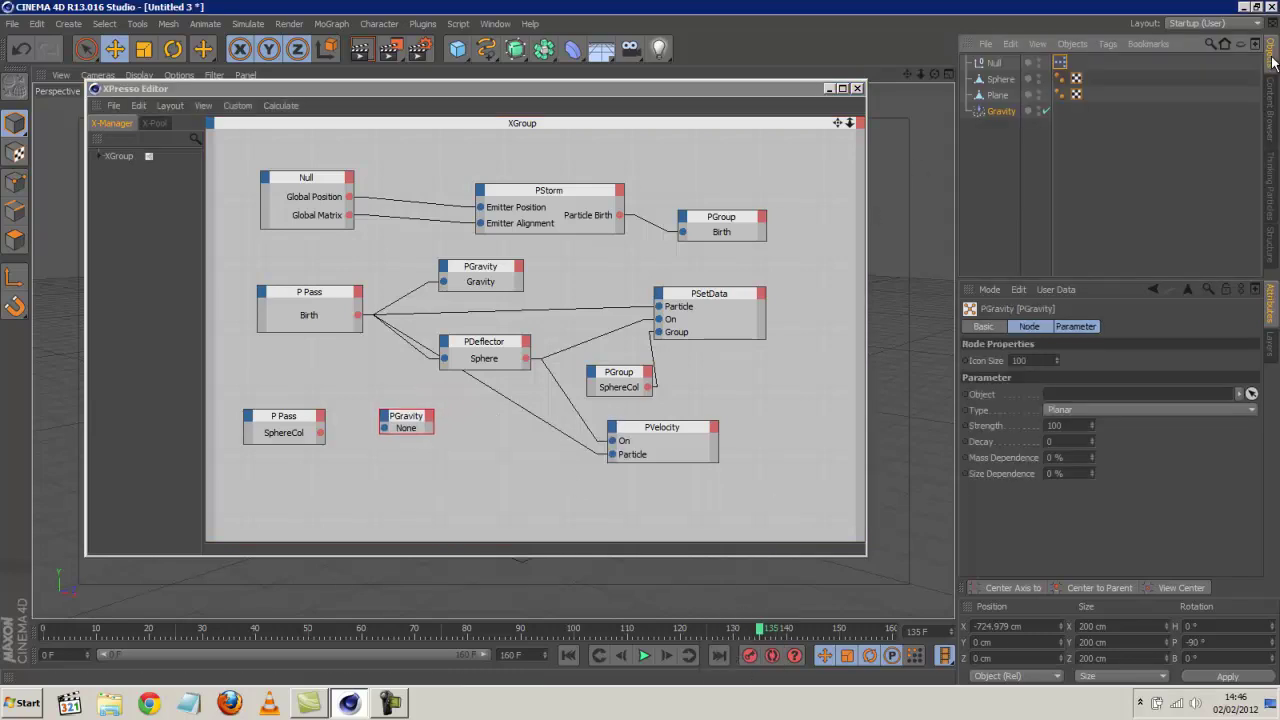
{"action": "left_click_drag", "start_coordinate": [999, 110], "coordinate": [385, 432]}
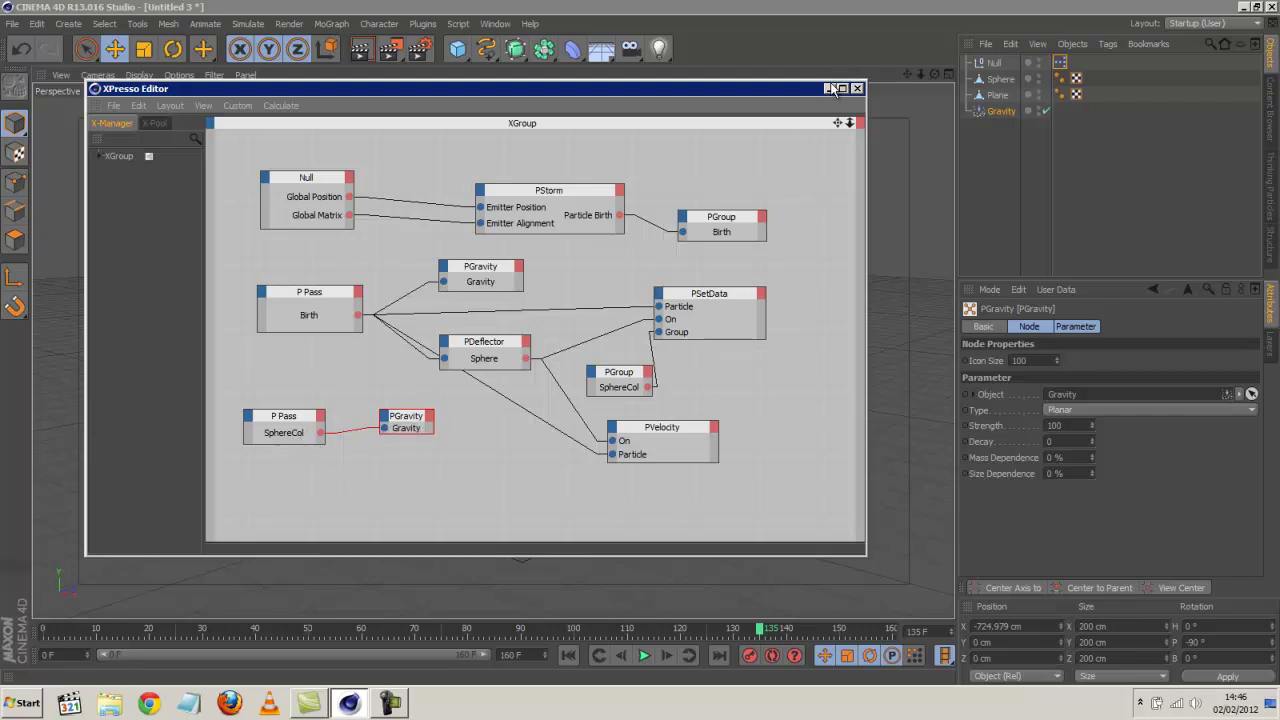
Minimise the XPresso Editor and play the simulation from the start to check gravity on the SphereCol particles.
{"action": "left_click", "coordinate": [466, 275]}
{"action": "left_click", "coordinate": [828, 89]}
{"action": "left_click", "coordinate": [567, 654]}
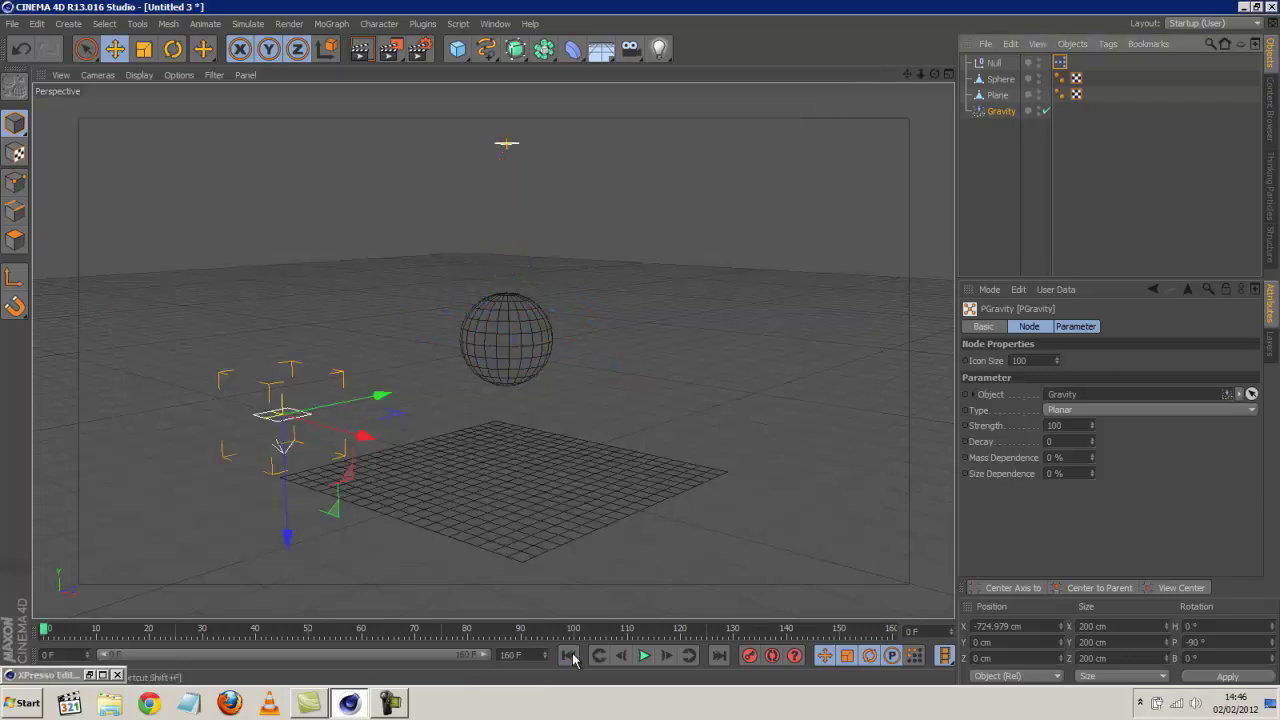
{"action": "left_click", "coordinate": [644, 655]}
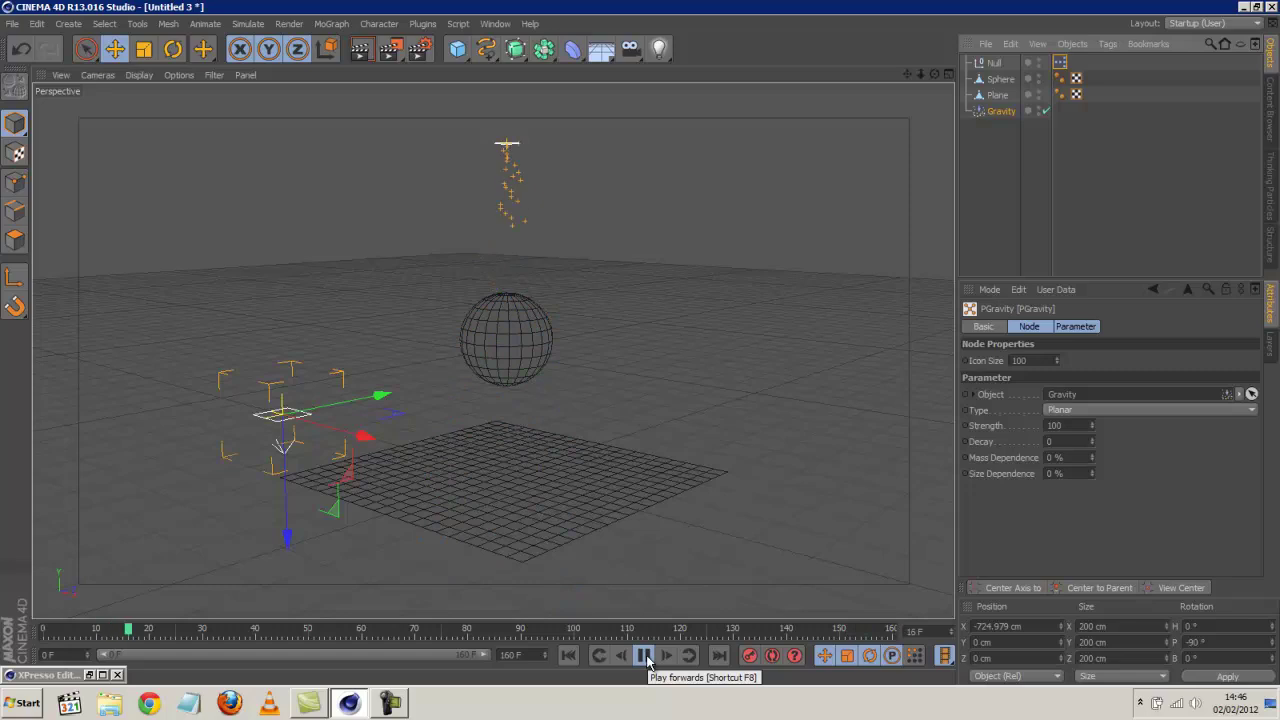
Brighten the SphereCol particle group's color to blue with RGB 0, 131, 255, keeping Show Object enabled.
{"action": "left_click", "coordinate": [1272, 92]}
{"action": "left_click", "coordinate": [1270, 182]}
{"action": "left_click", "coordinate": [1050, 205]}
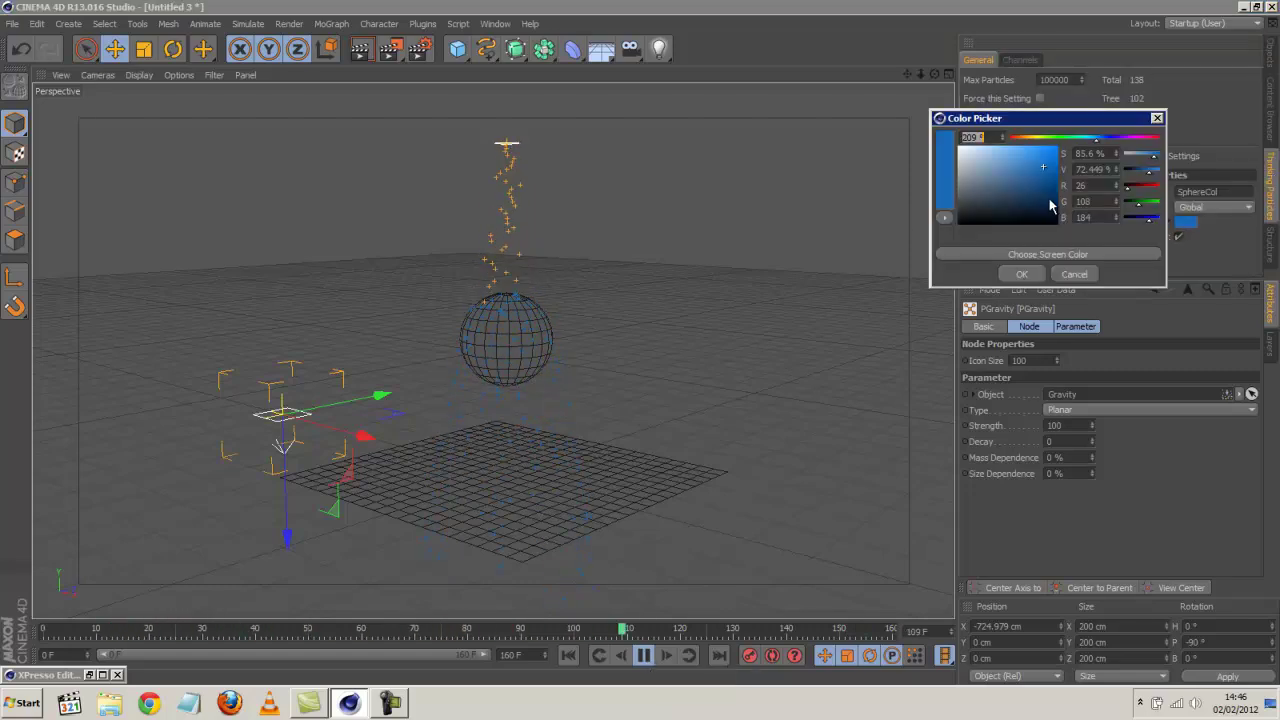
{"action": "left_click_drag", "start_coordinate": [1050, 205], "coordinate": [1062, 148]}
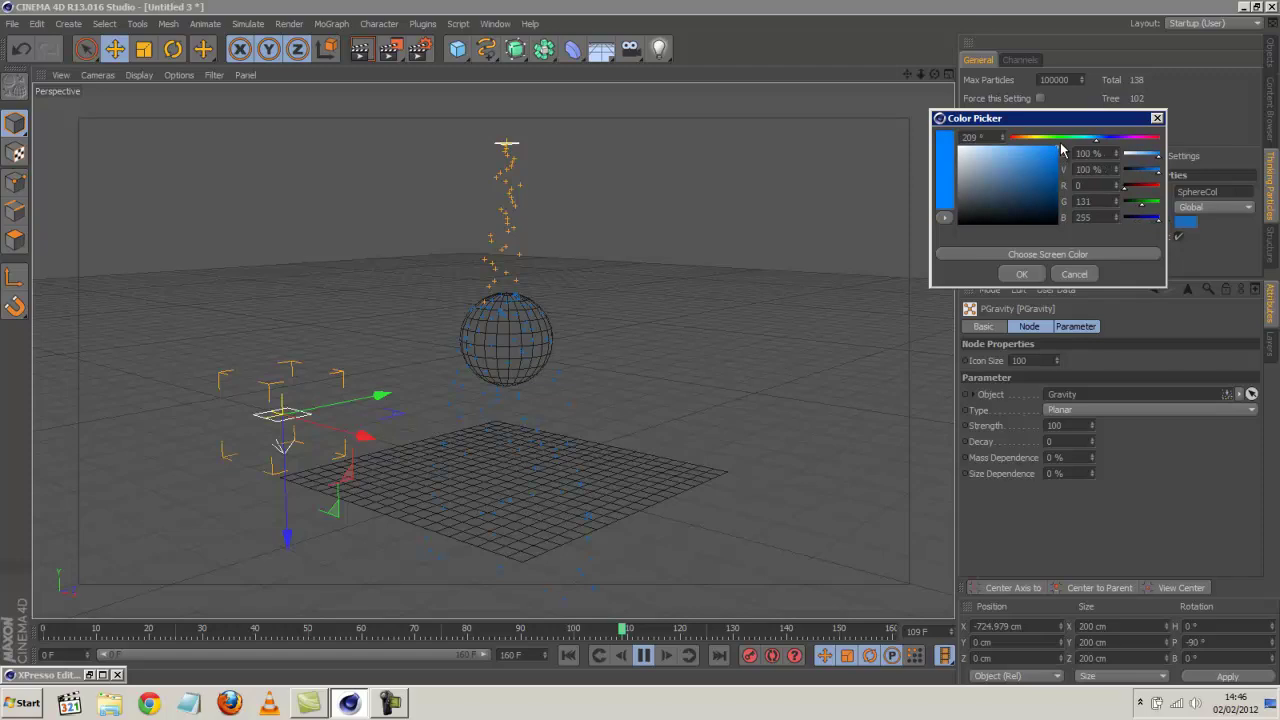
{"action": "left_click", "coordinate": [1020, 273]}
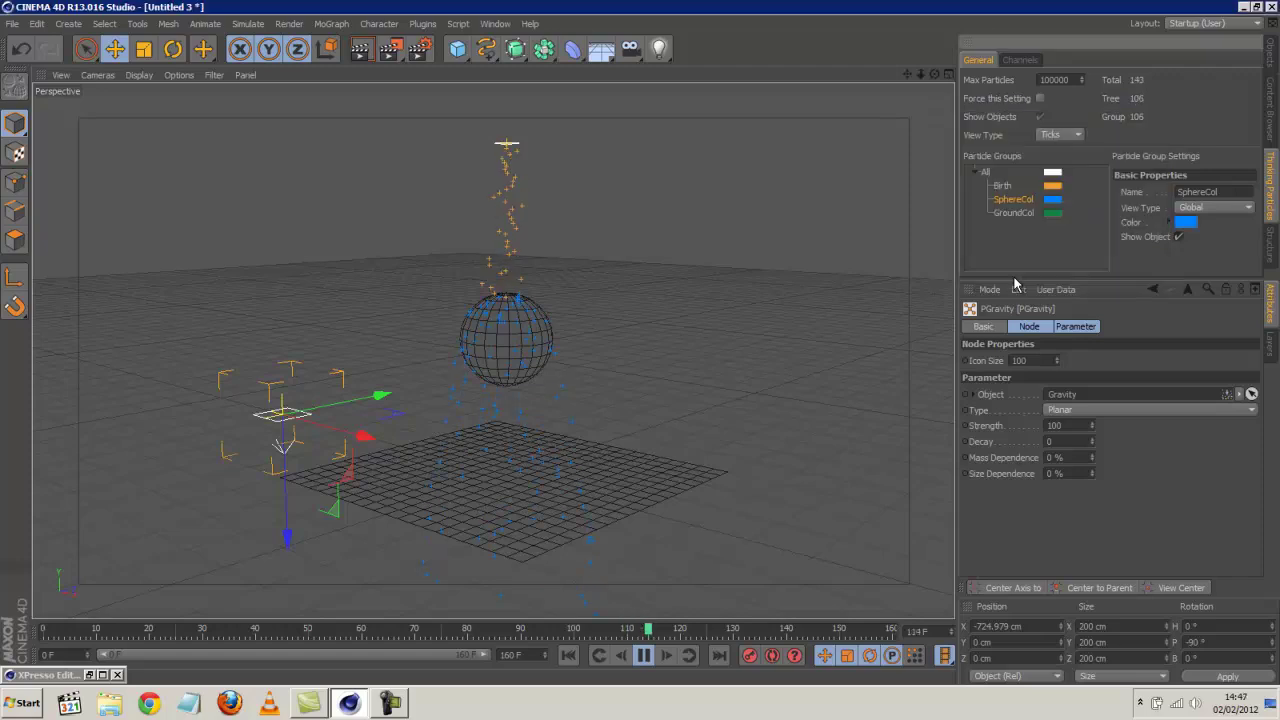
{"action": "left_click", "coordinate": [1178, 236]}
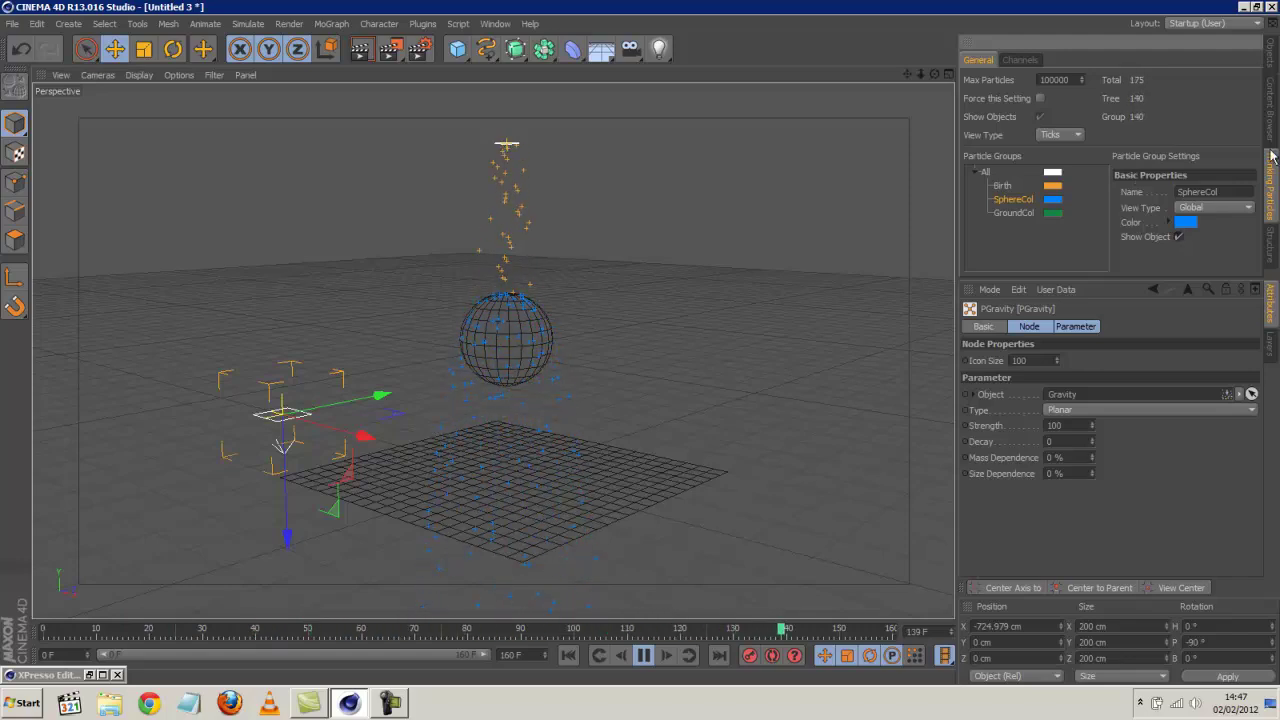
Reopen the Null's XPresso expression, review the Birth PGravity and Sphere PDeflector settings, stop playback, and minimise the editor.
{"action": "left_click", "coordinate": [1270, 50]}
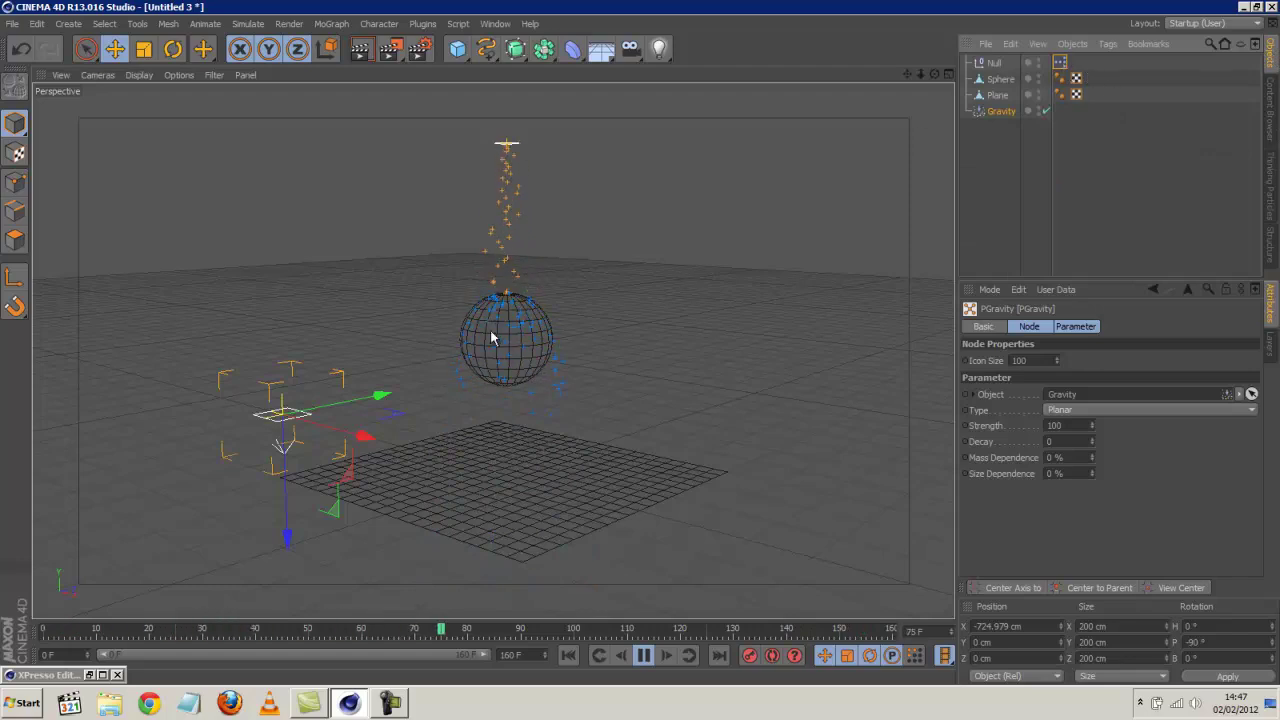
{"action": "double_click", "coordinate": [1059, 62]}
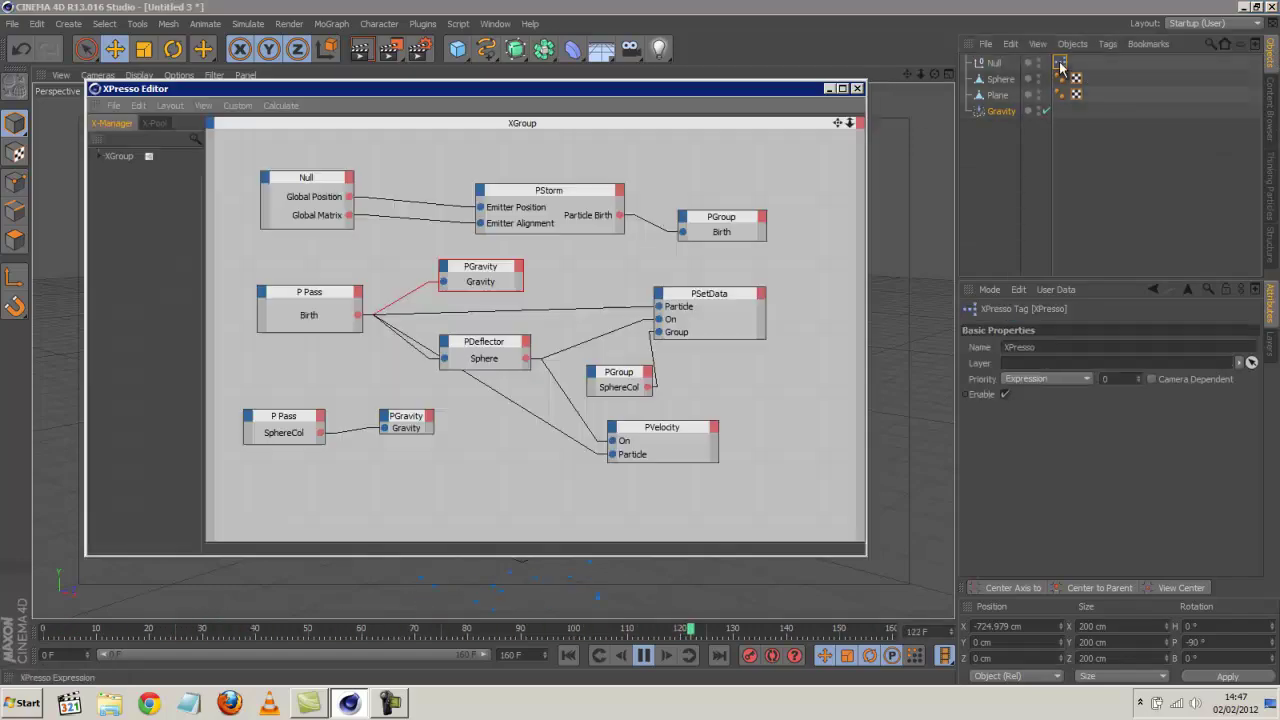
{"action": "left_click", "coordinate": [474, 270]}
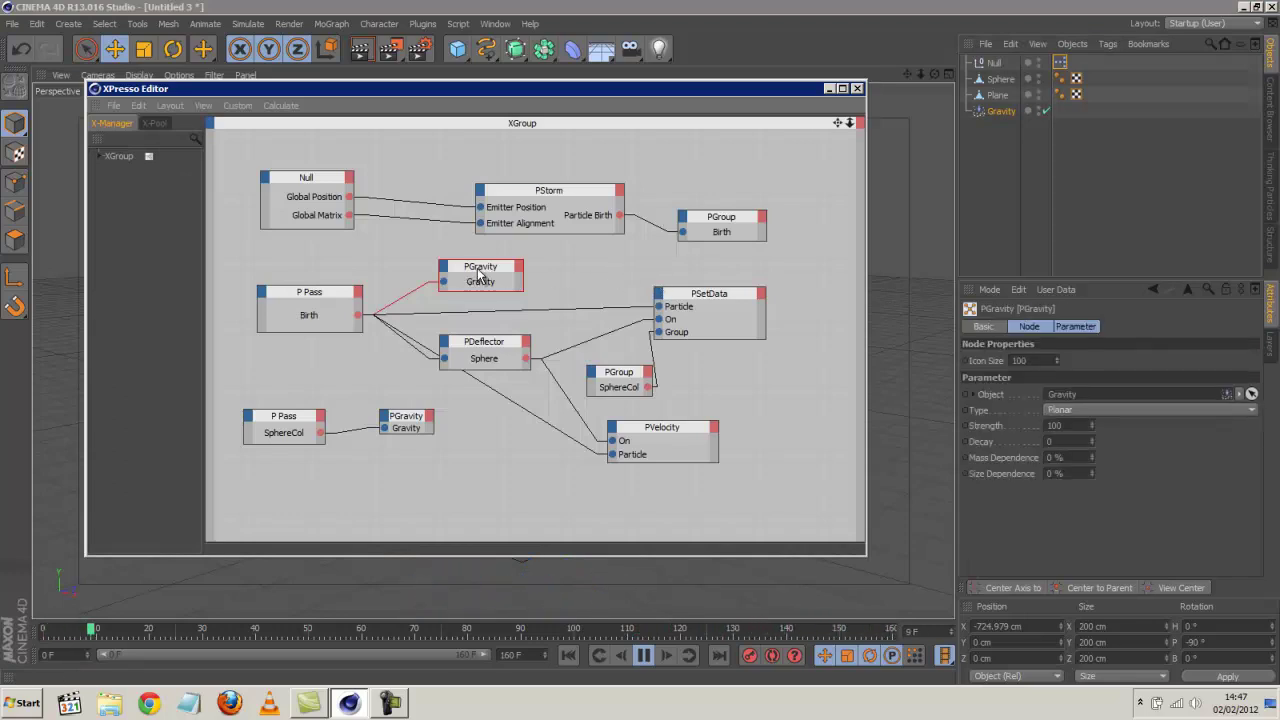
{"action": "left_click", "coordinate": [491, 359]}
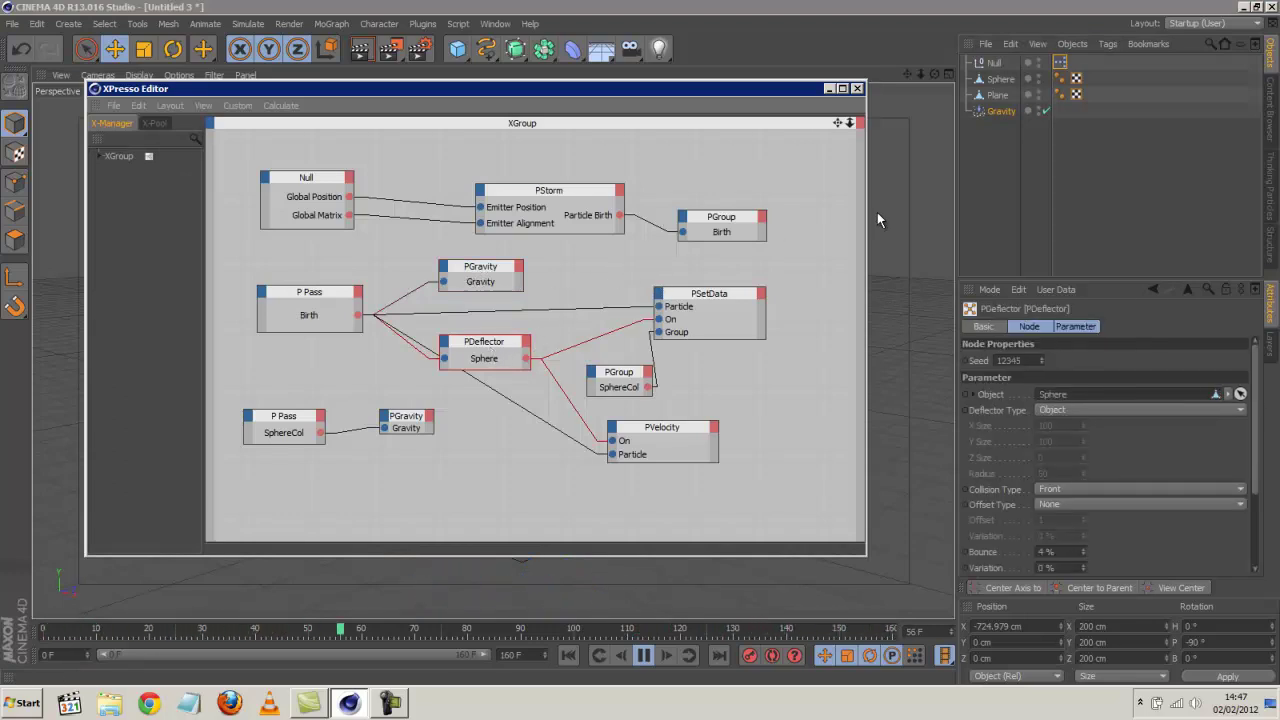
{"action": "left_click", "coordinate": [643, 655]}
{"action": "left_click", "coordinate": [828, 89]}
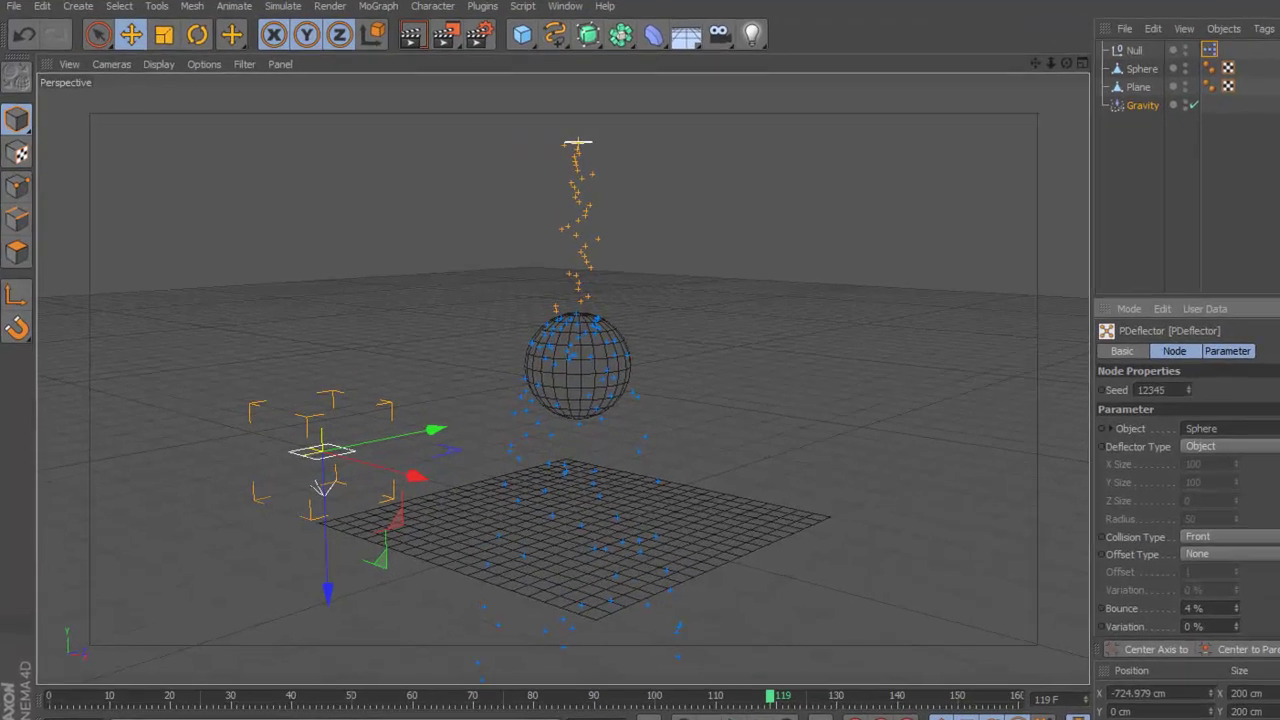
Restore the XPresso Editor and add a new PDeflector node below the SphereCol group's PGravity node.
{"action": "left_click", "coordinate": [102, 675]}
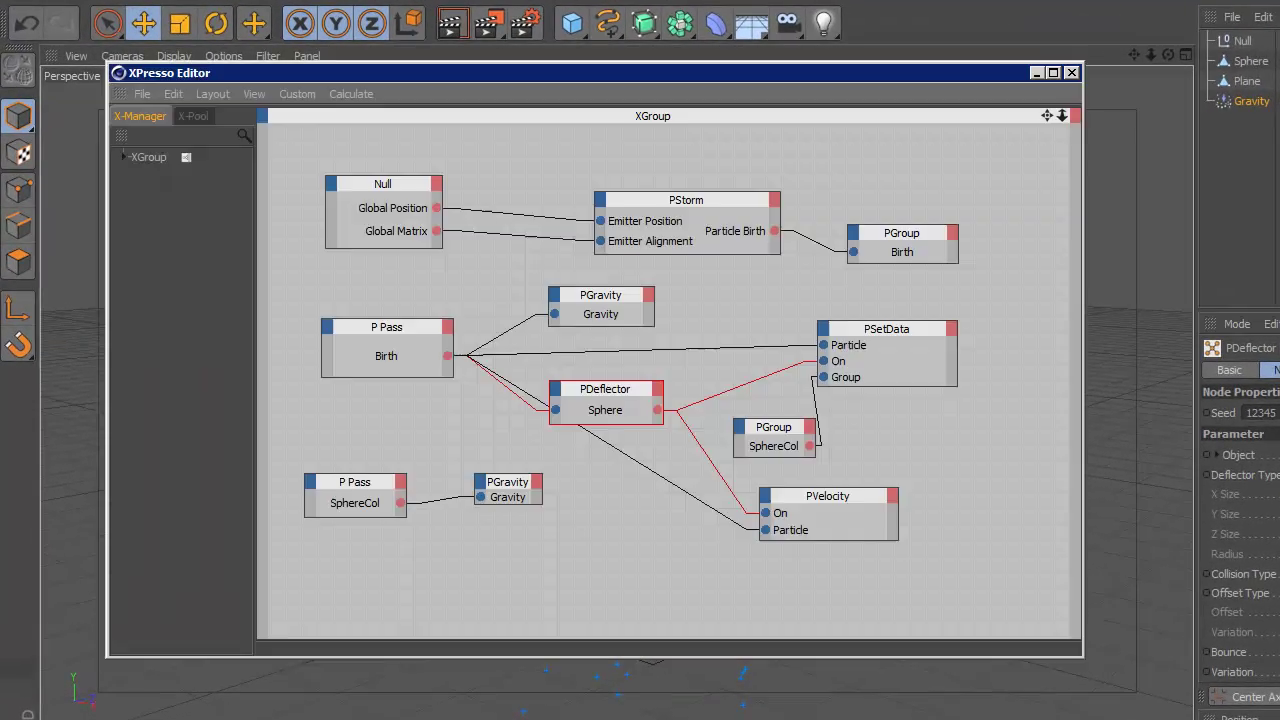
{"action": "right_click", "coordinate": [527, 560]}
{"action": "mouse_move", "coordinate": [545, 569]}
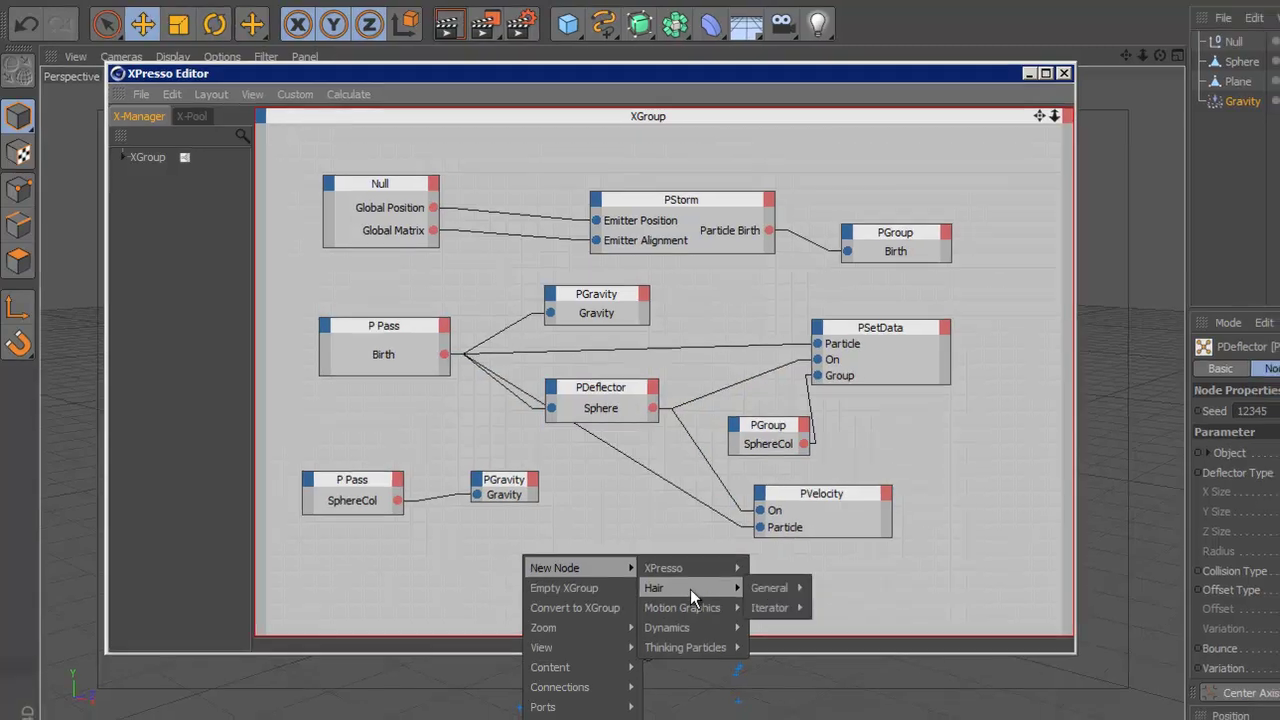
{"action": "mouse_move", "coordinate": [698, 645]}
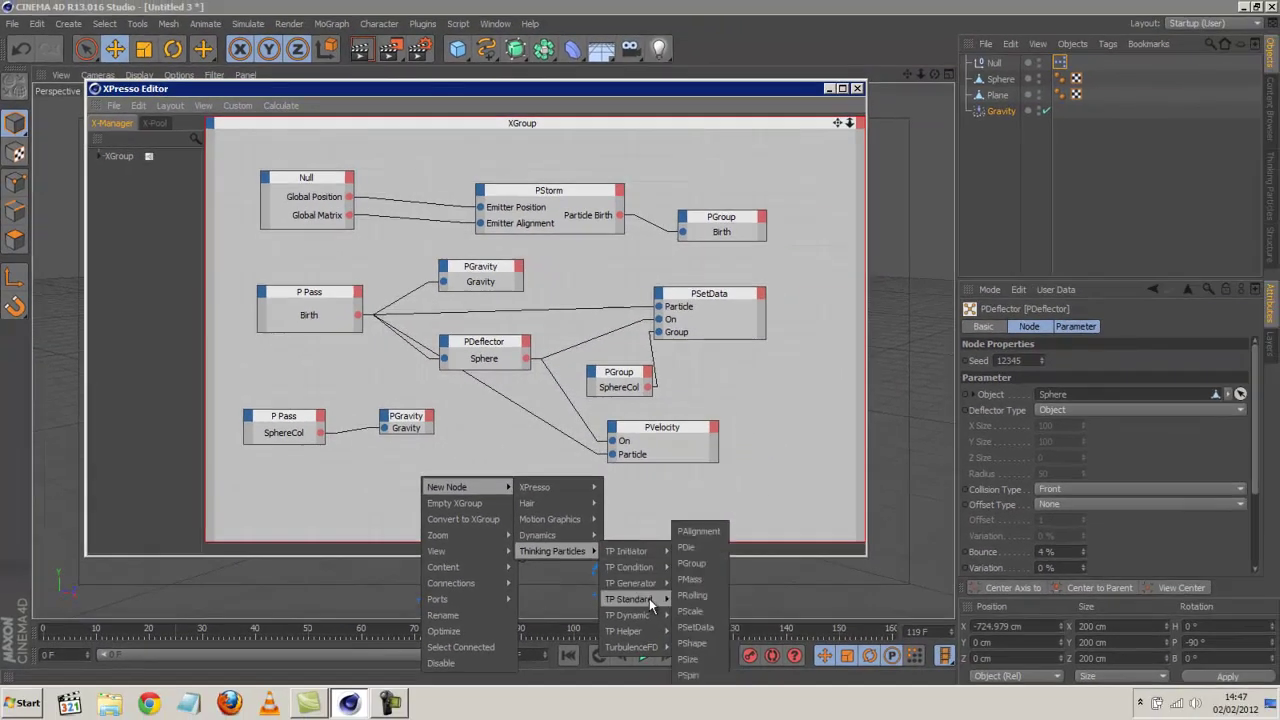
{"action": "left_click", "coordinate": [721, 549]}
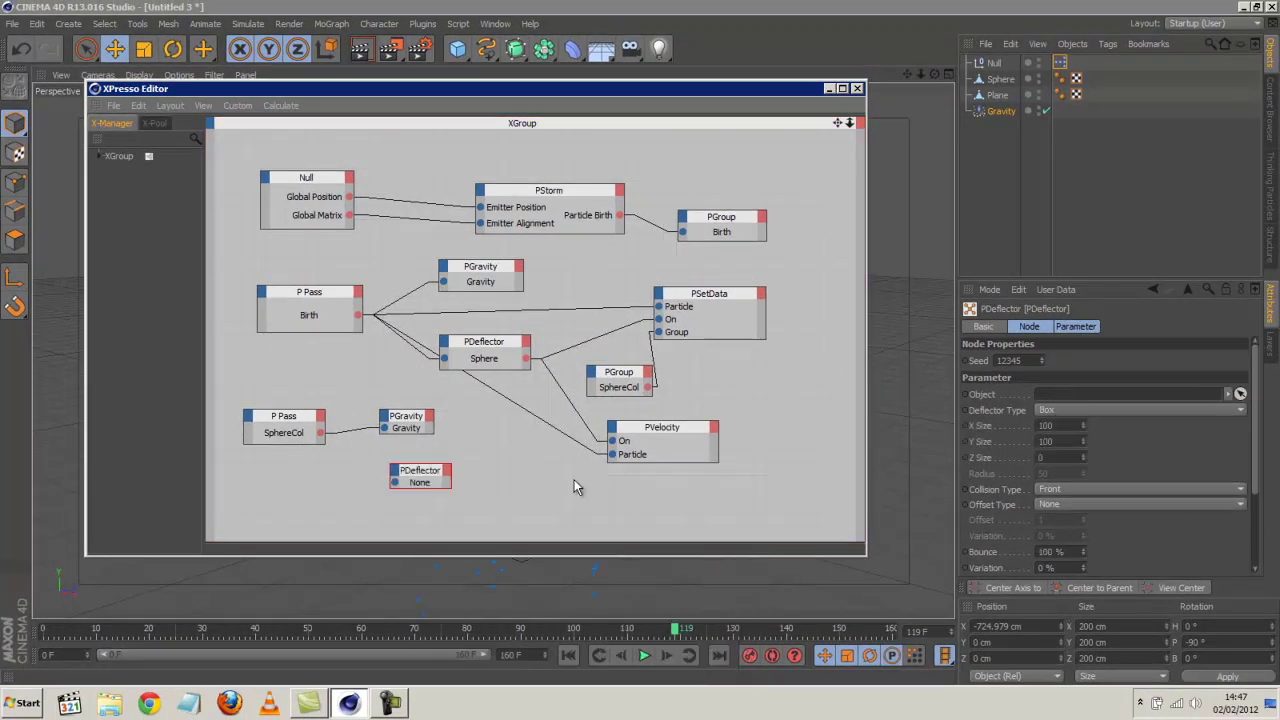